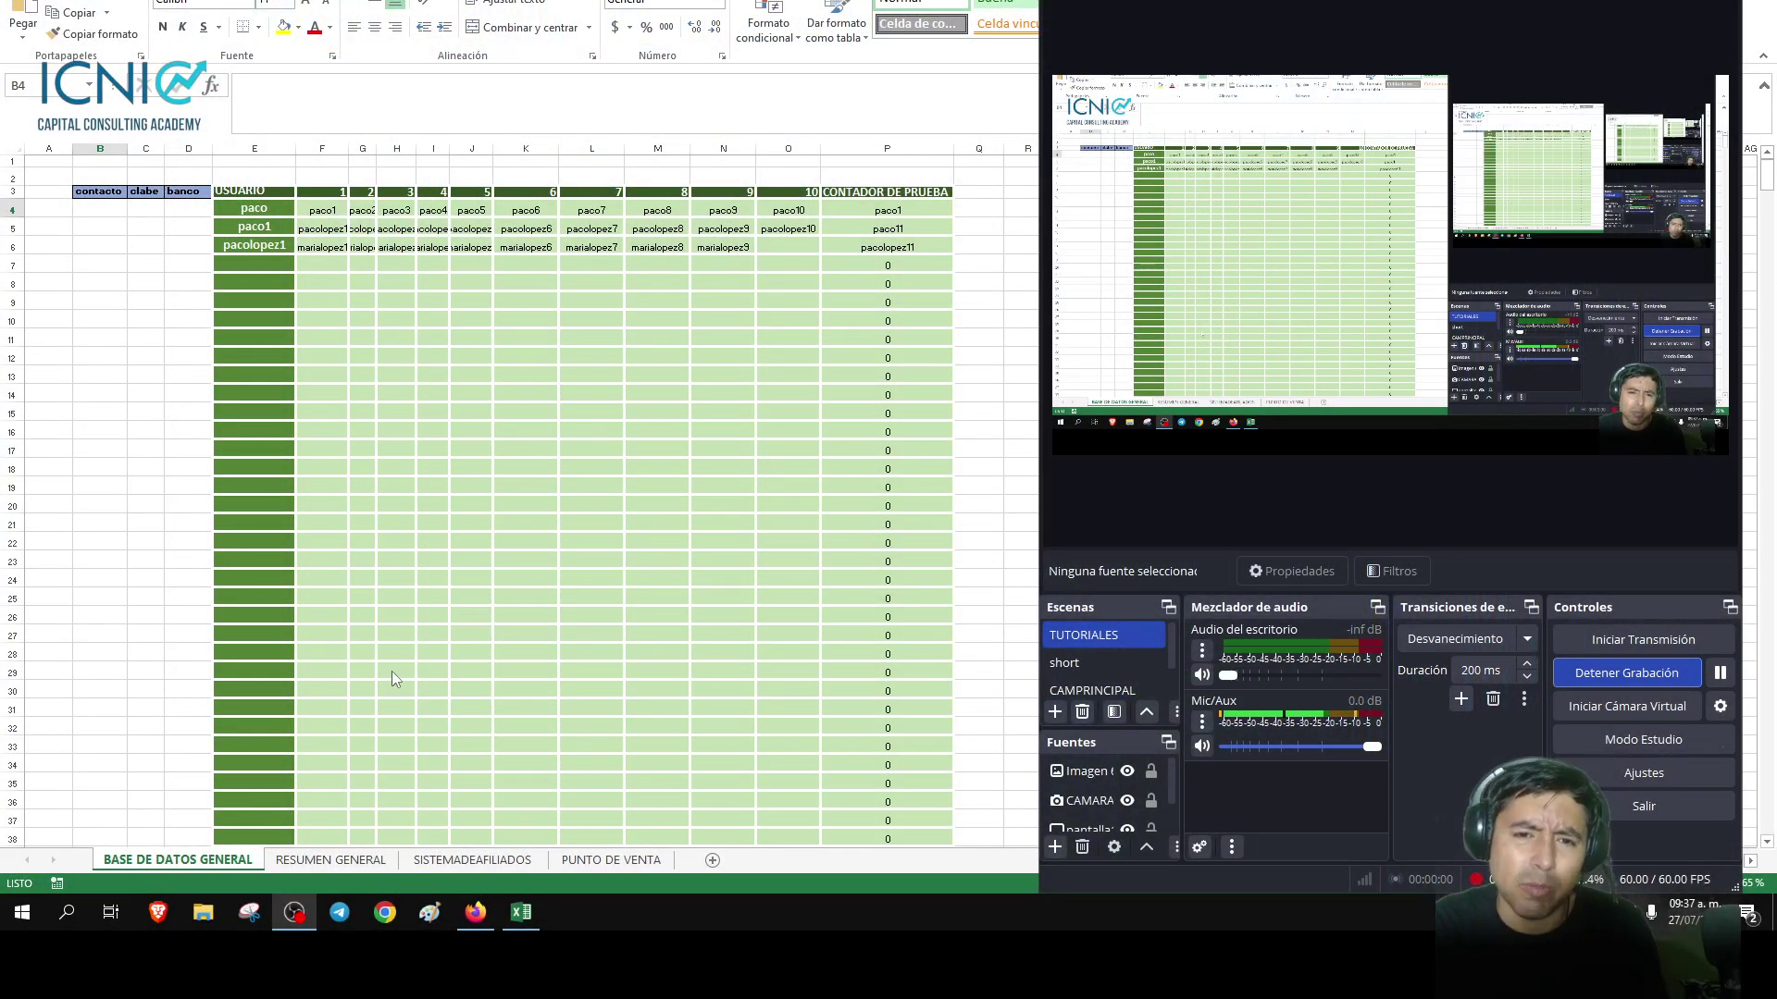
Bring the Excel workbook to the front at full width, showing the BASE DE DATOS GENERAL sheet.
key("alt+Tab")
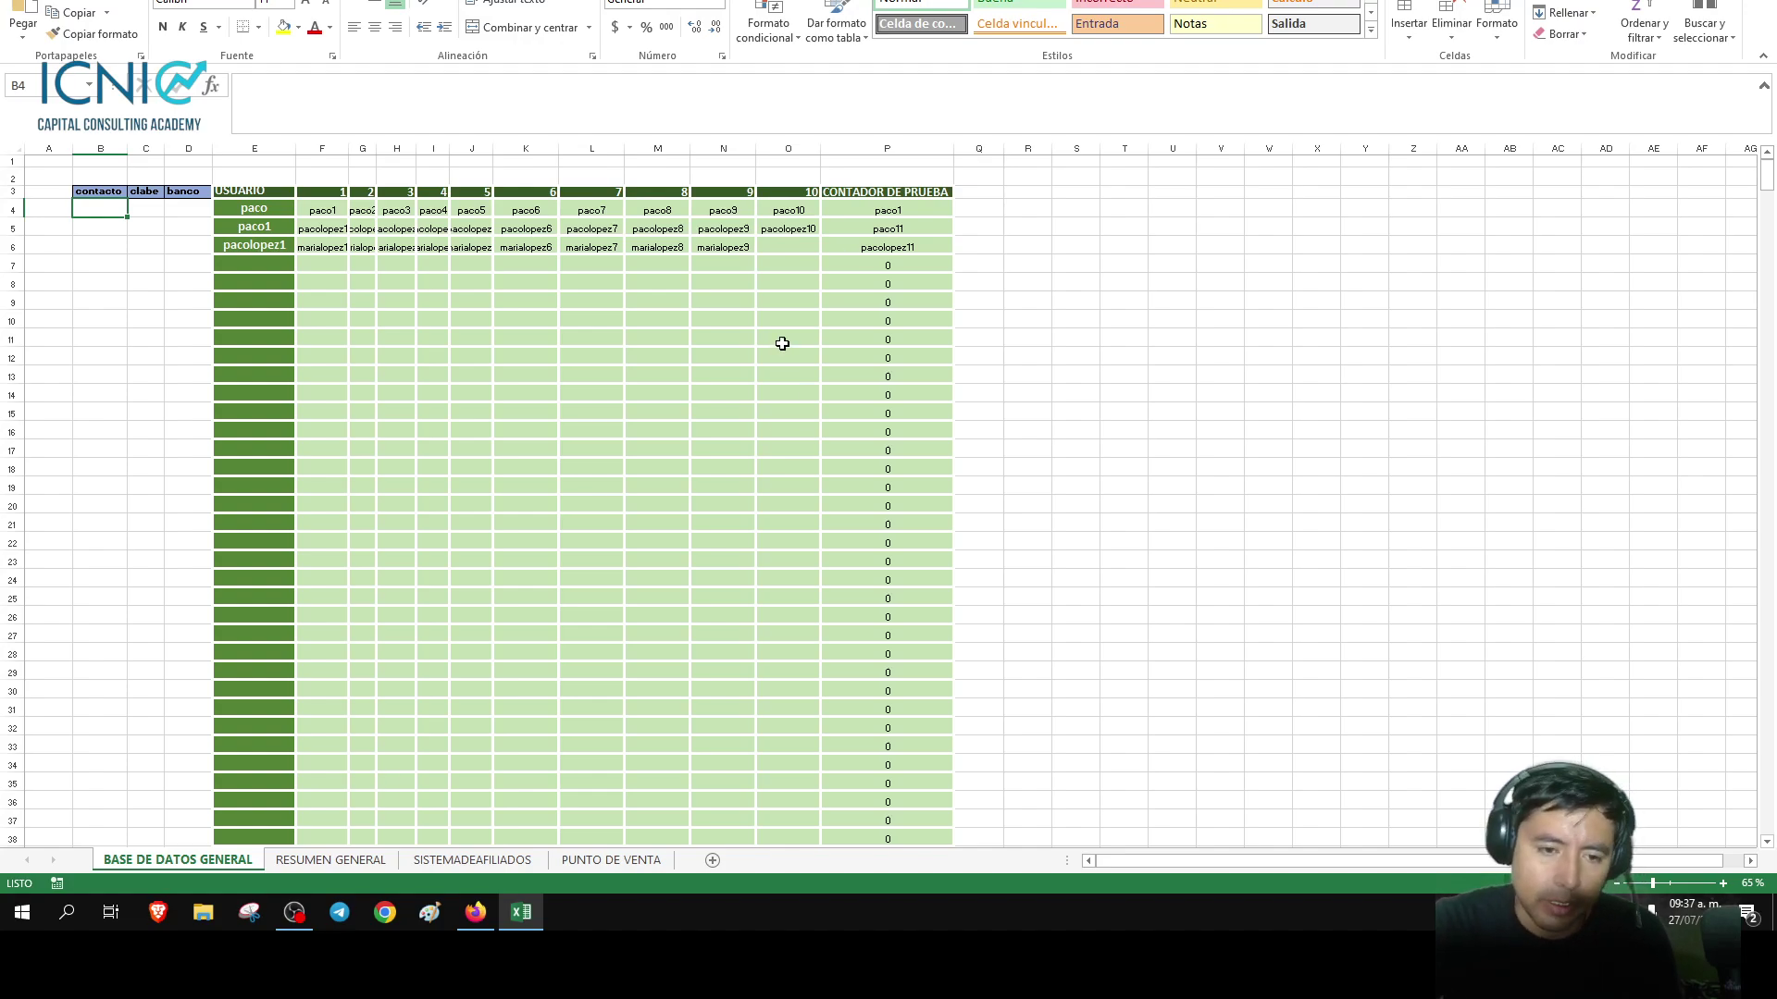
left_click(696, 407)
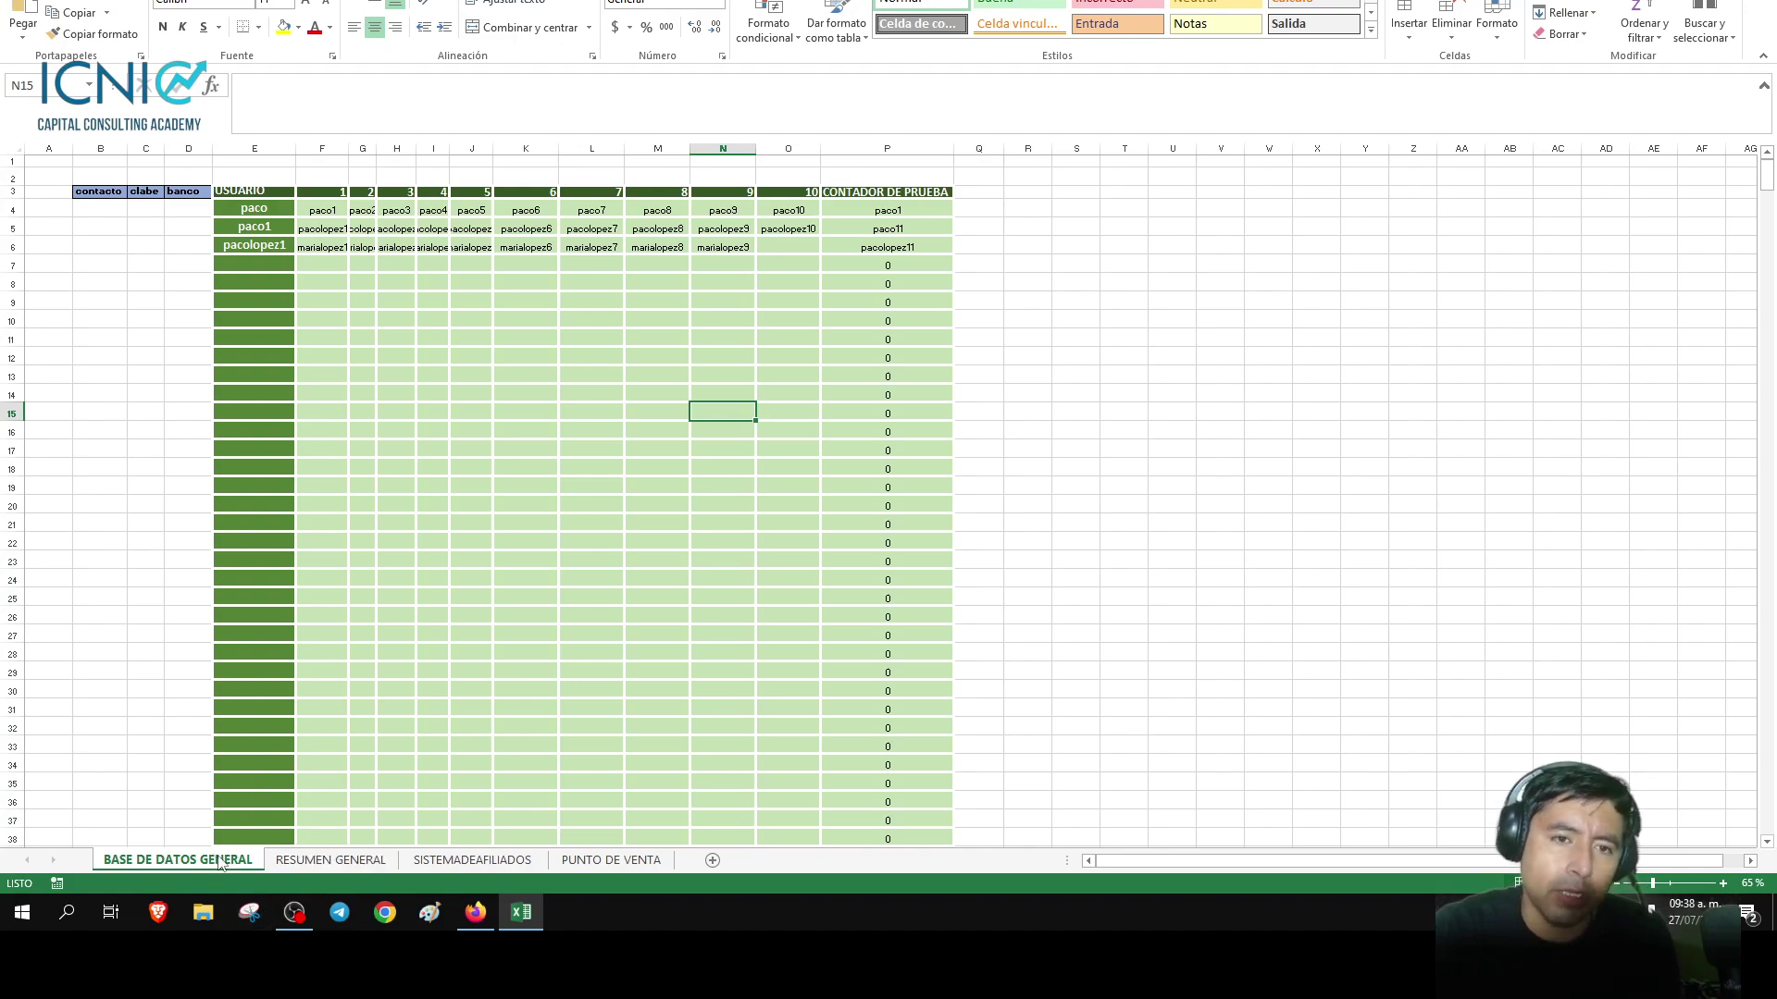
left_click(235, 210)
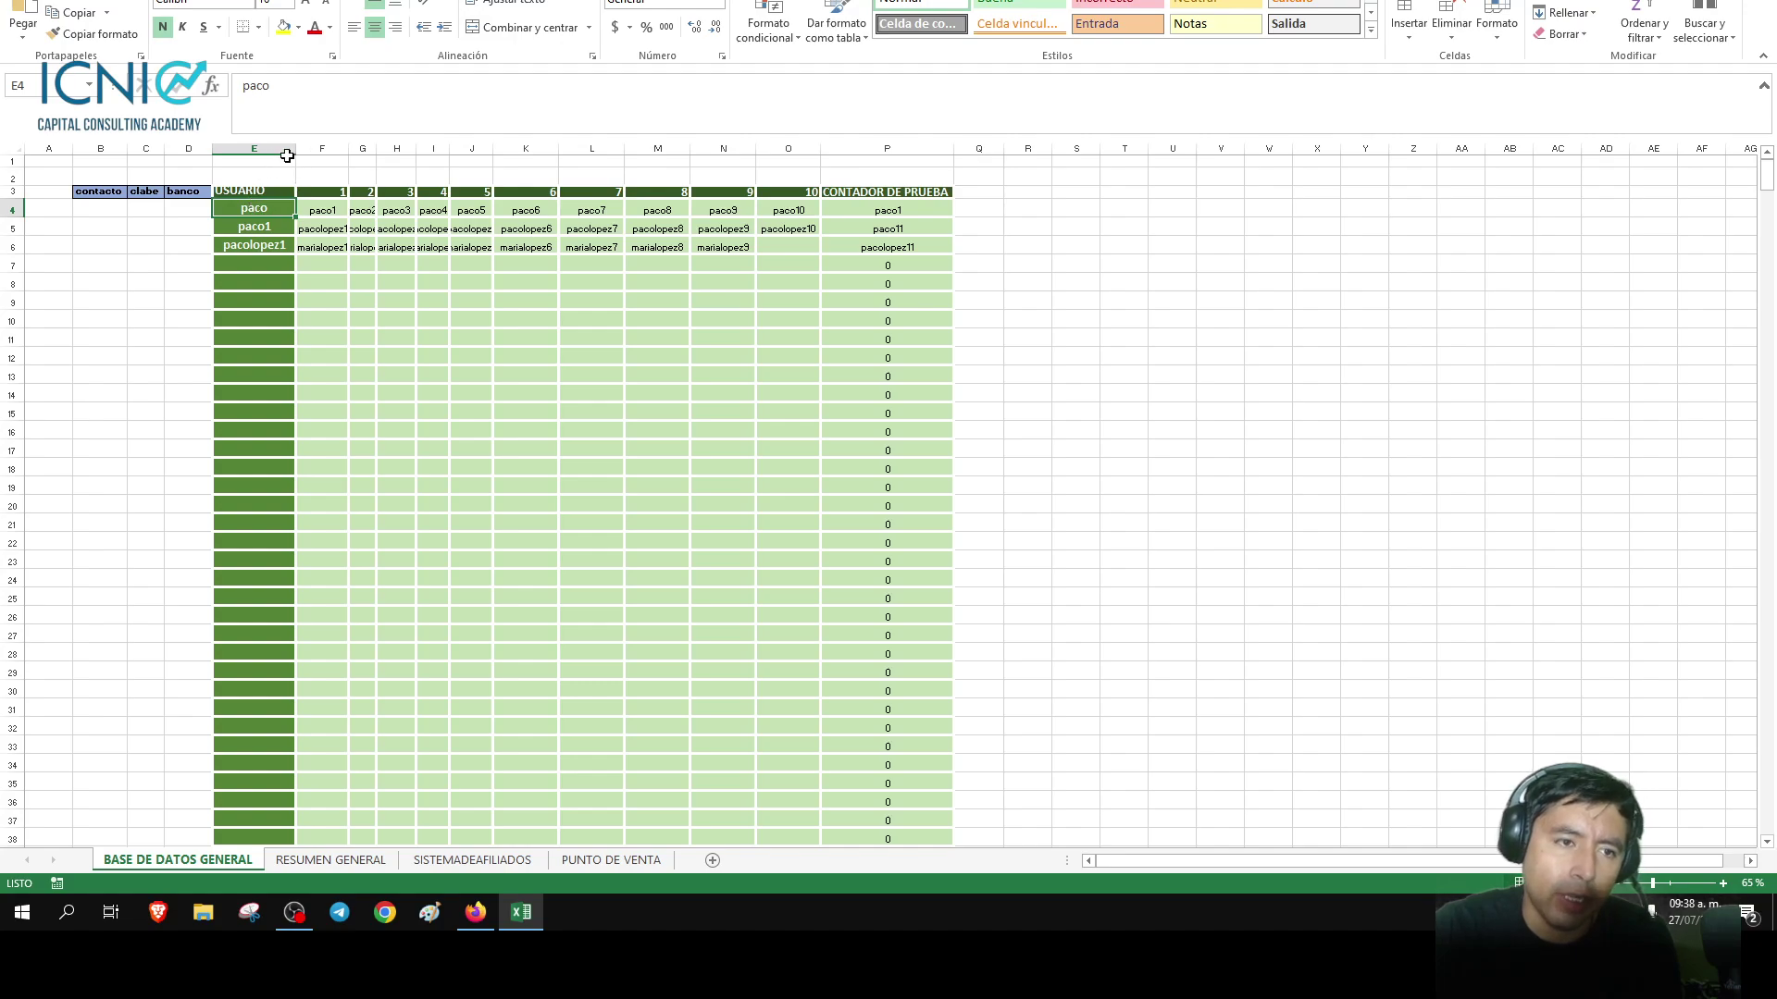
Make the USUARIO header row taller and autofit columns G, H and I to show full user names.
left_click_drag(23, 200, 23, 206)
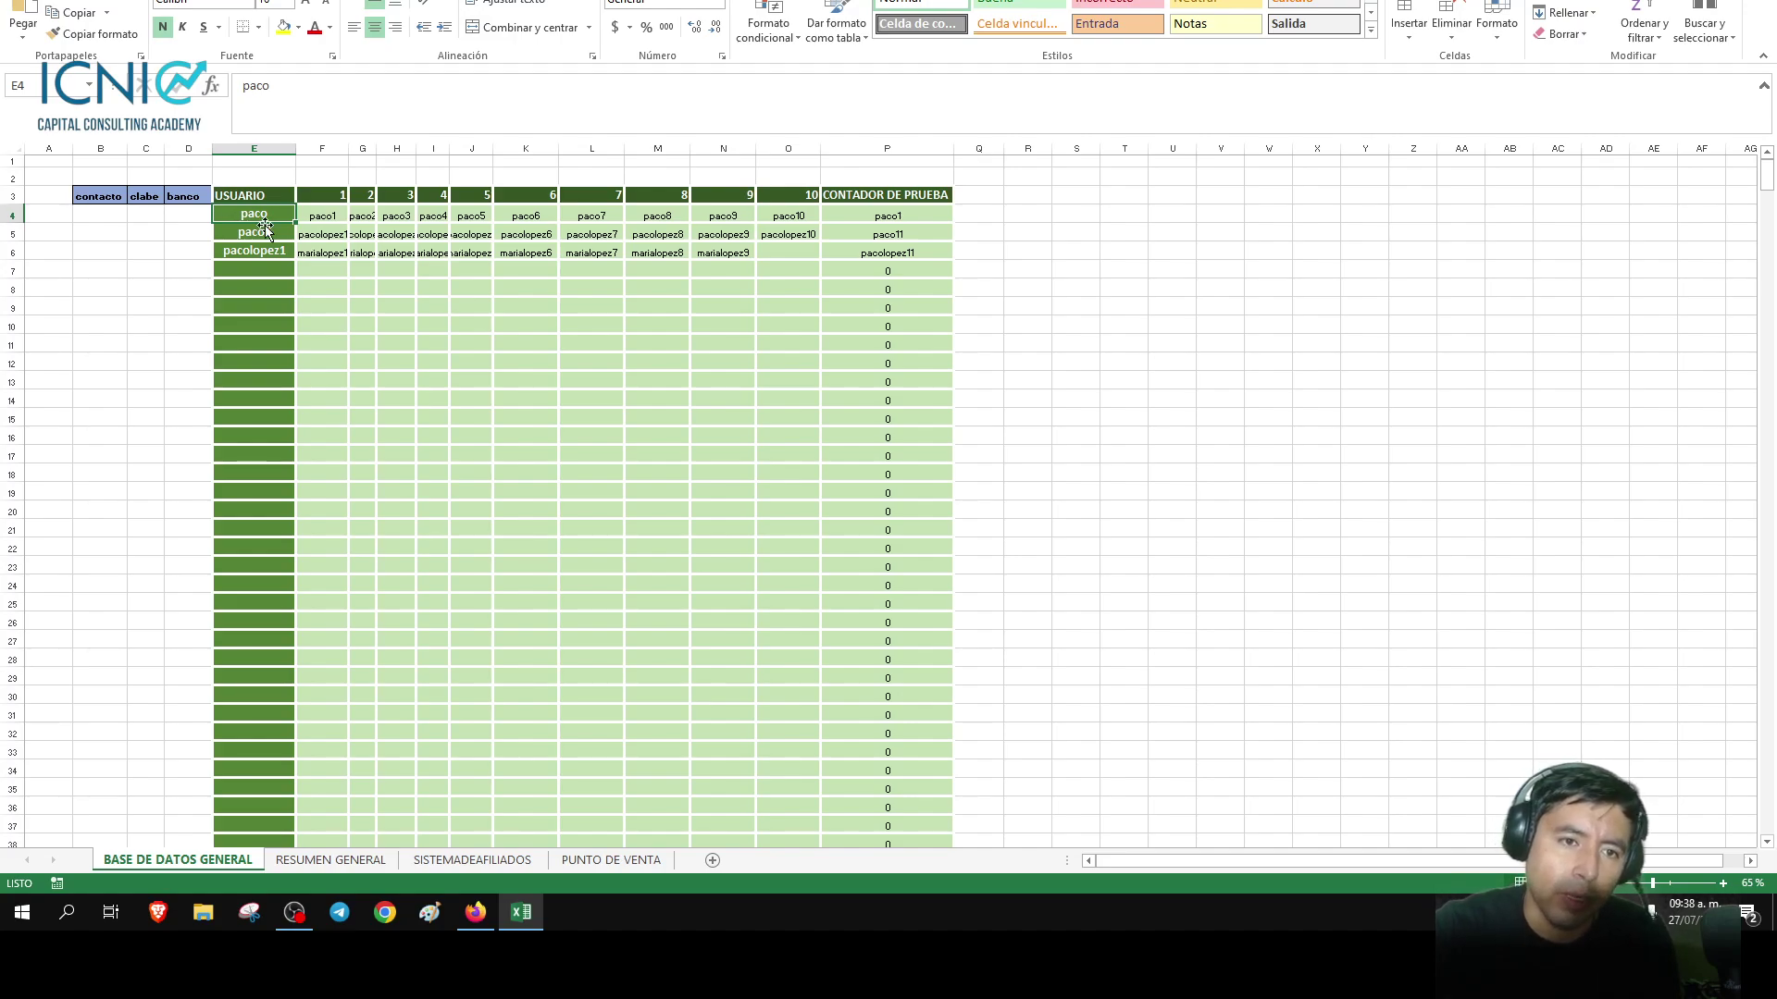
left_click(321, 220)
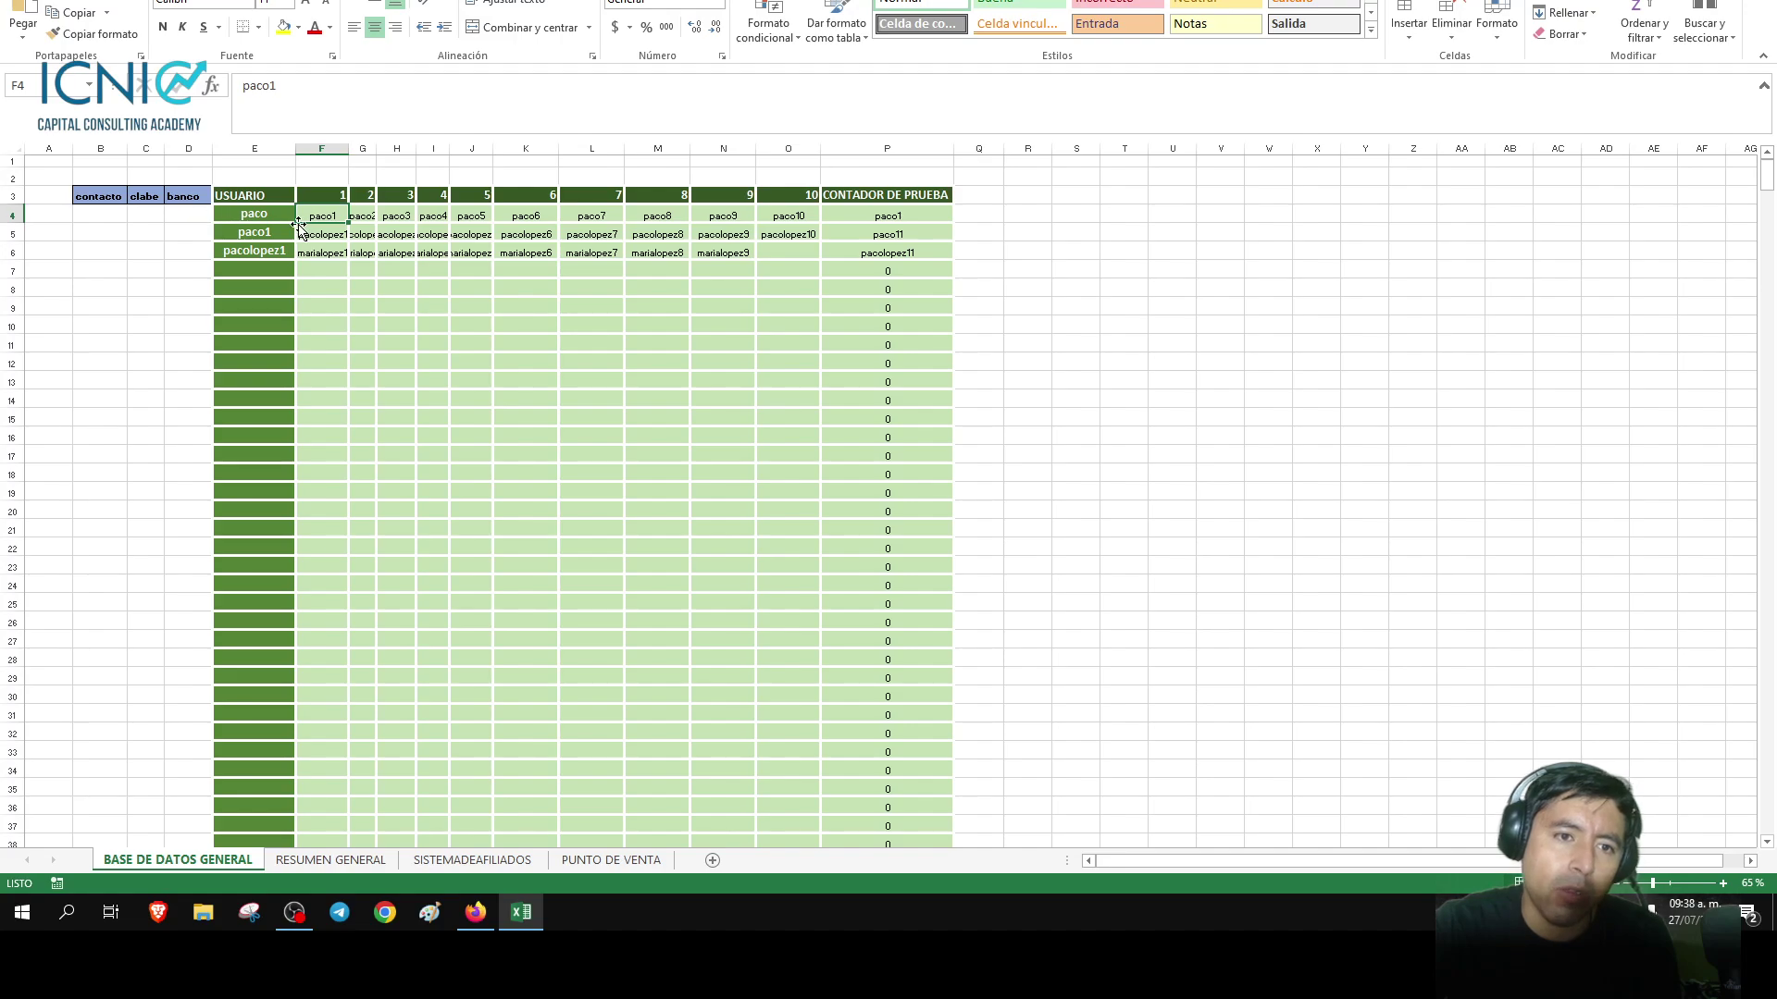
double_click(377, 149)
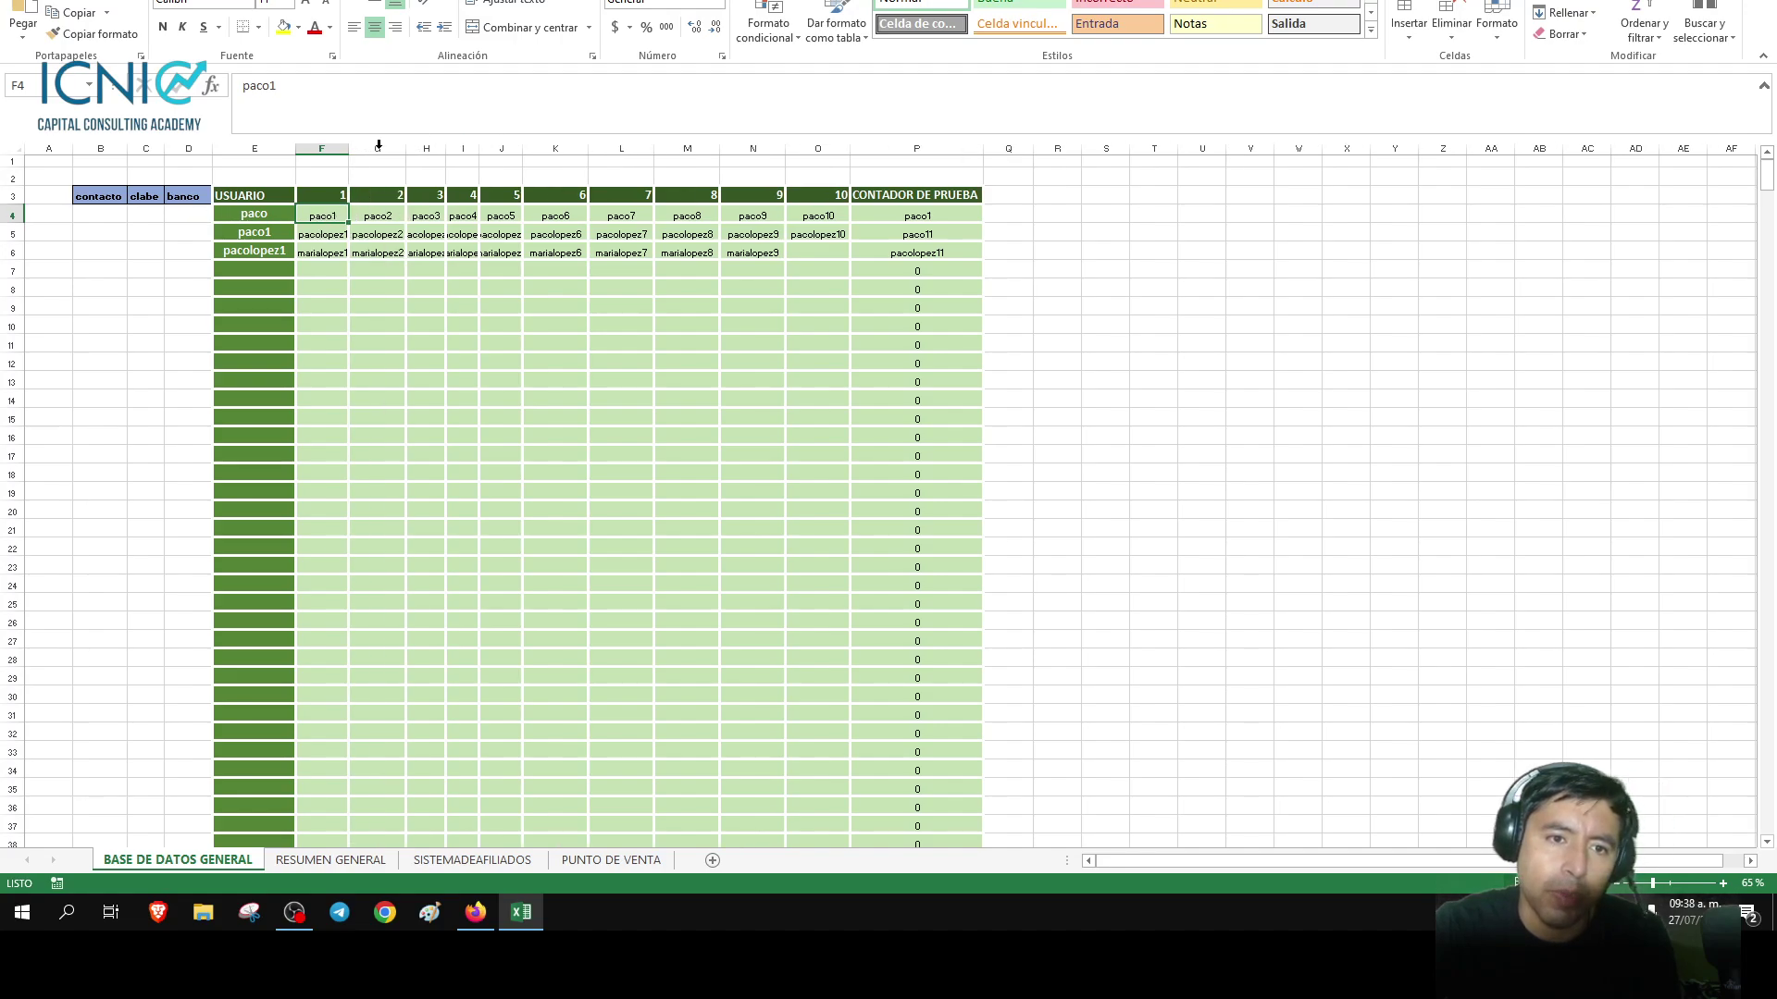
double_click(445, 149)
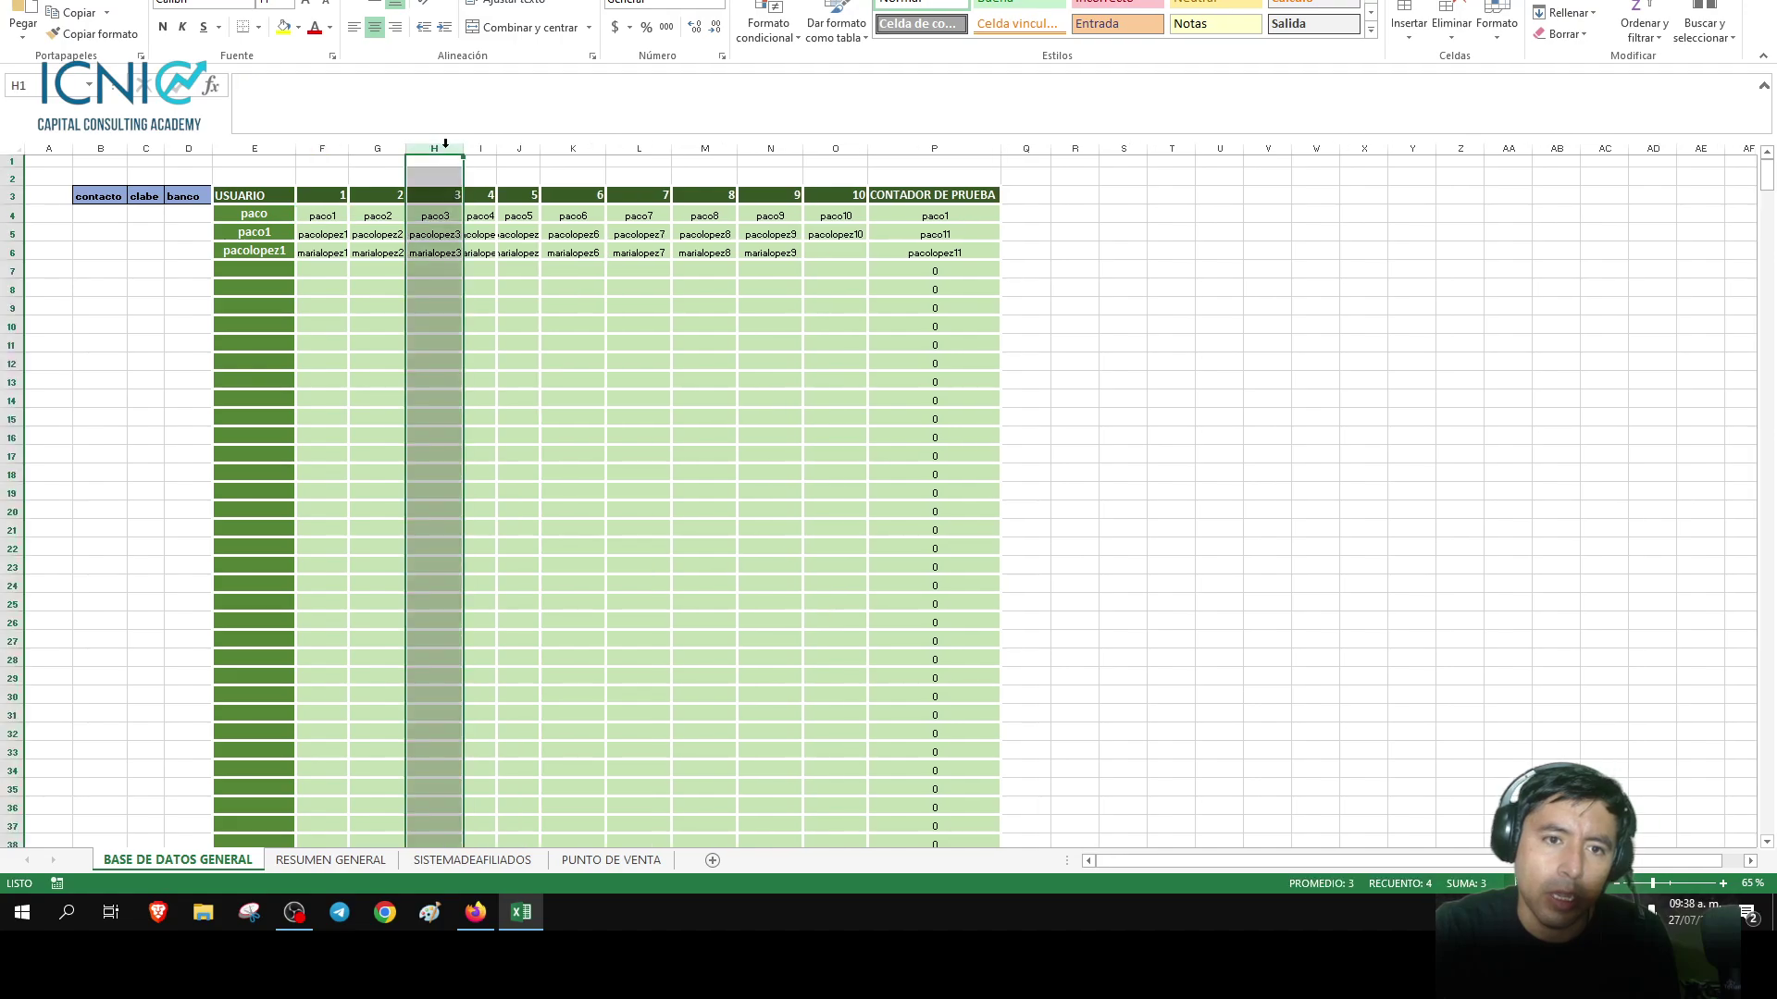
left_click(449, 149)
double_click(497, 149)
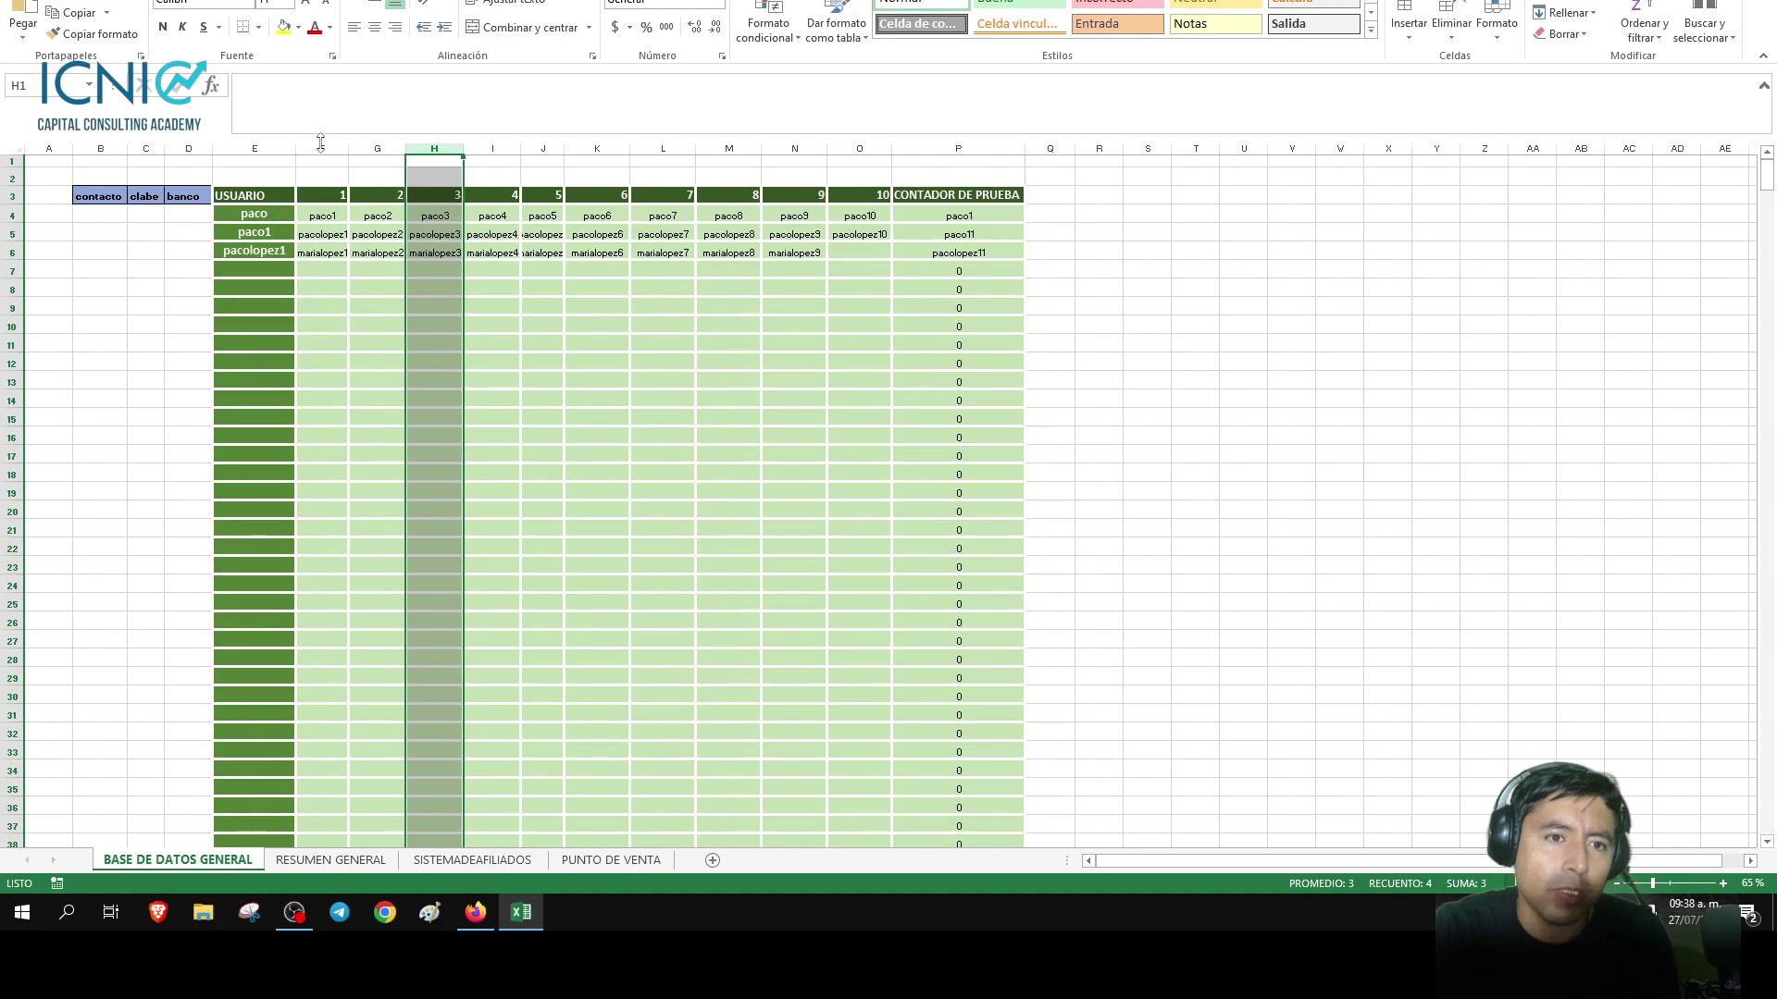
Fit columns M and N snugly to their contents and save the workbook as DESARROLLO PERSO.xlsm.
double_click(758, 145)
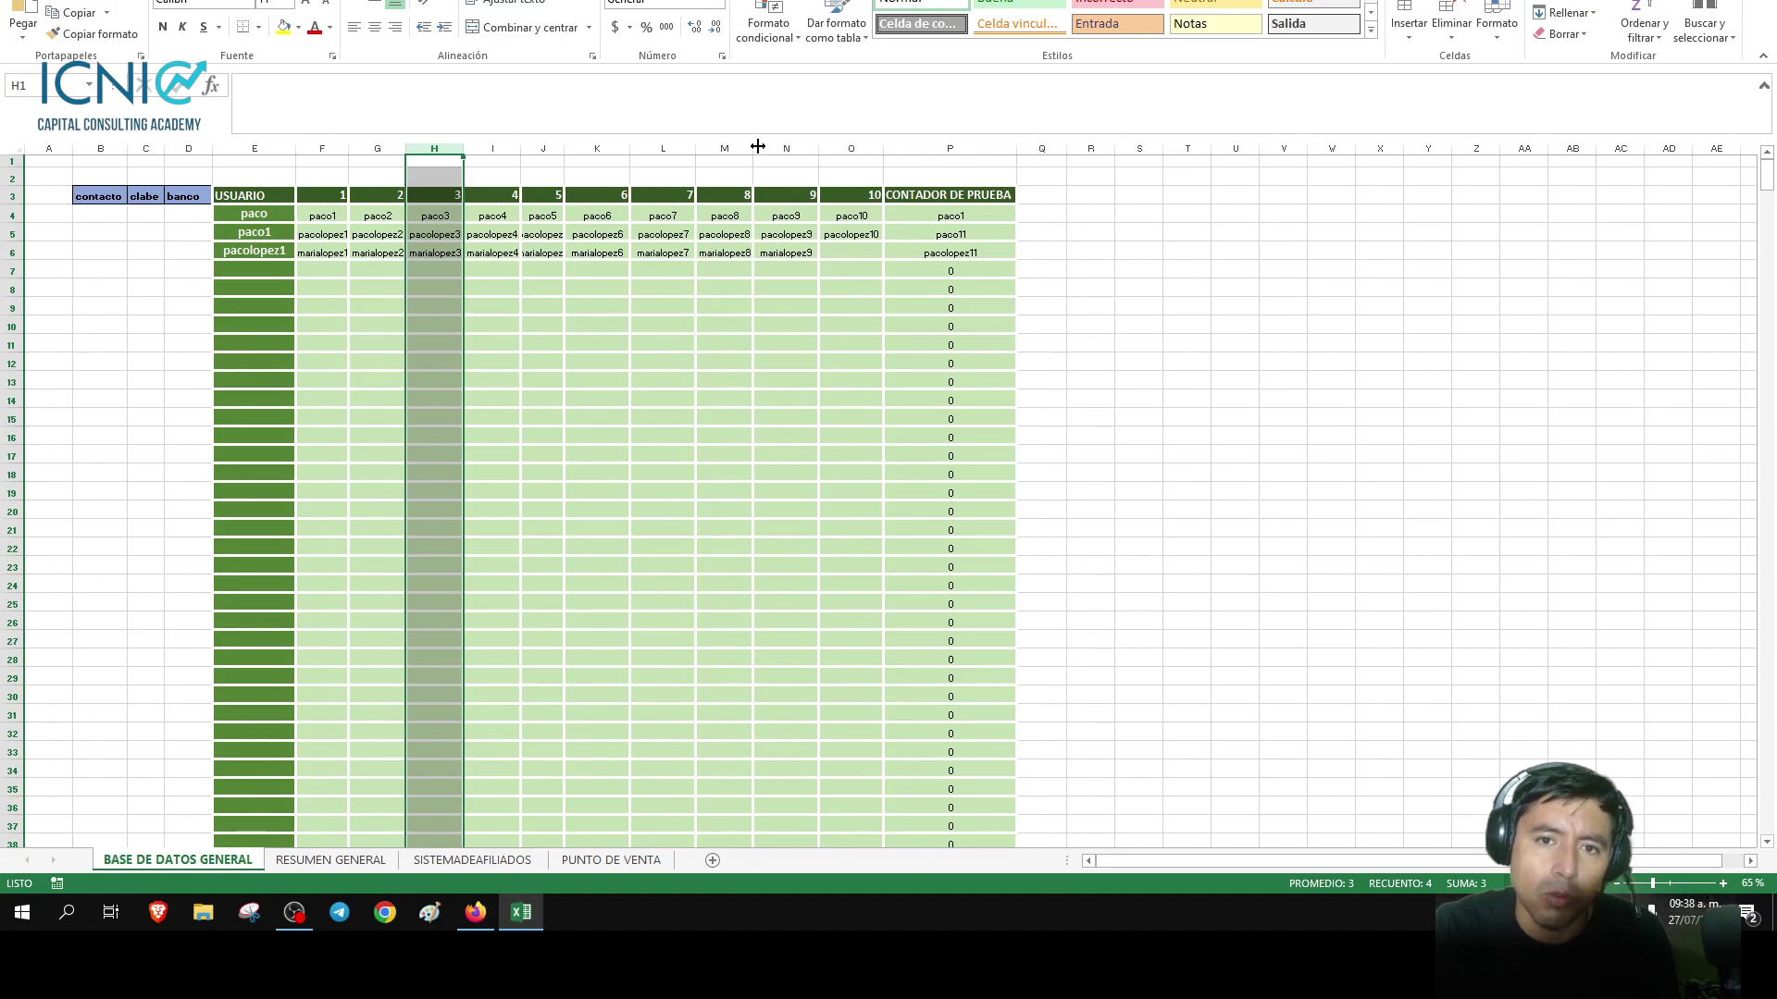
double_click(819, 146)
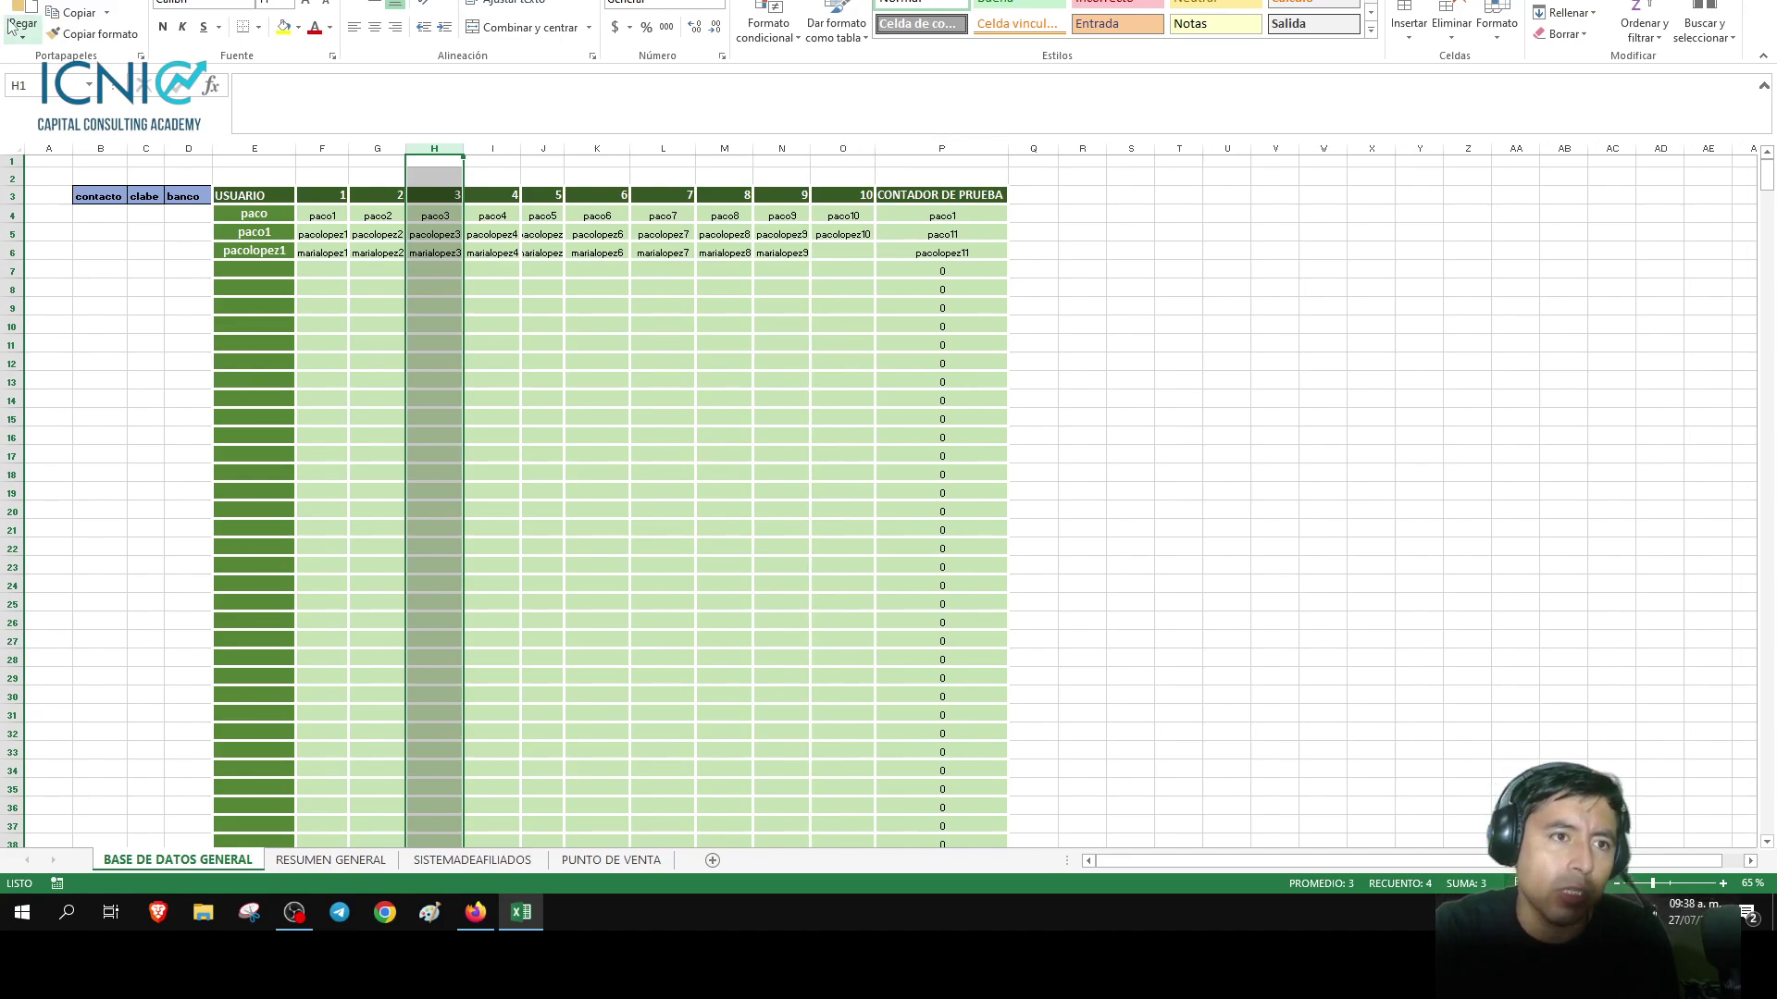
key("ctrl+s")
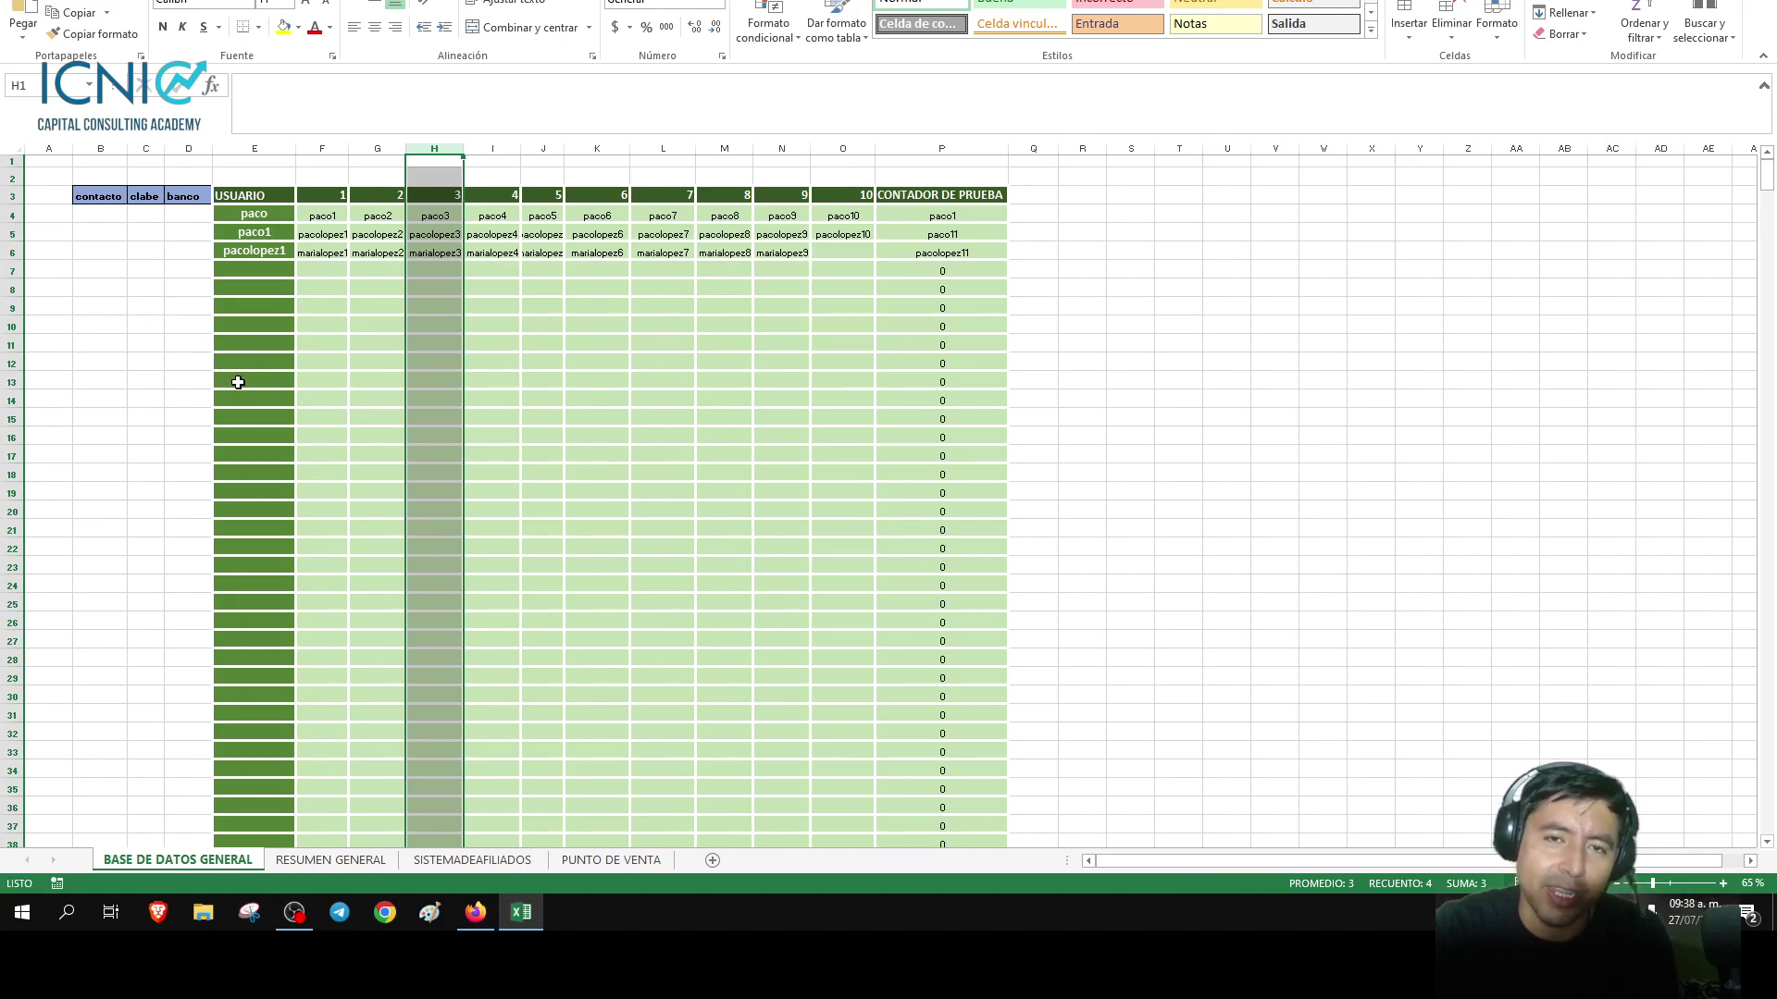
left_click(435, 509)
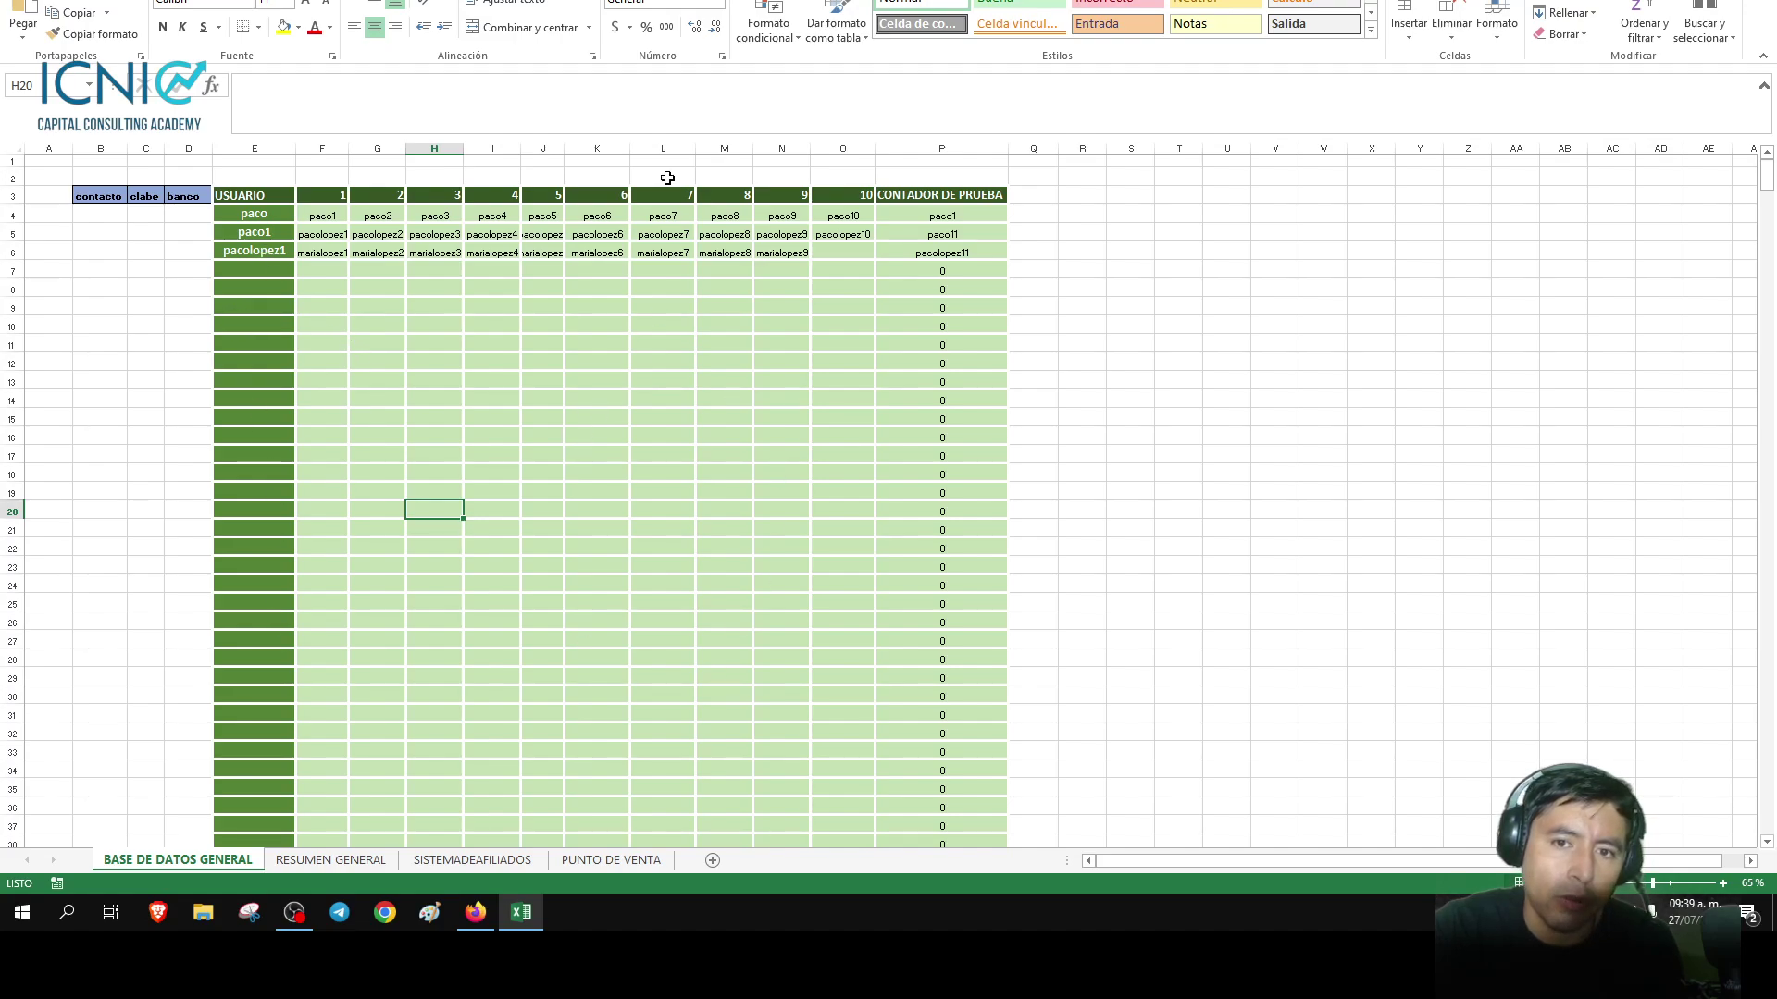
On SISTEMADEAFILIADOS, jump back from record 54 in BOI2 to paco's first block at column A.
left_click(416, 857)
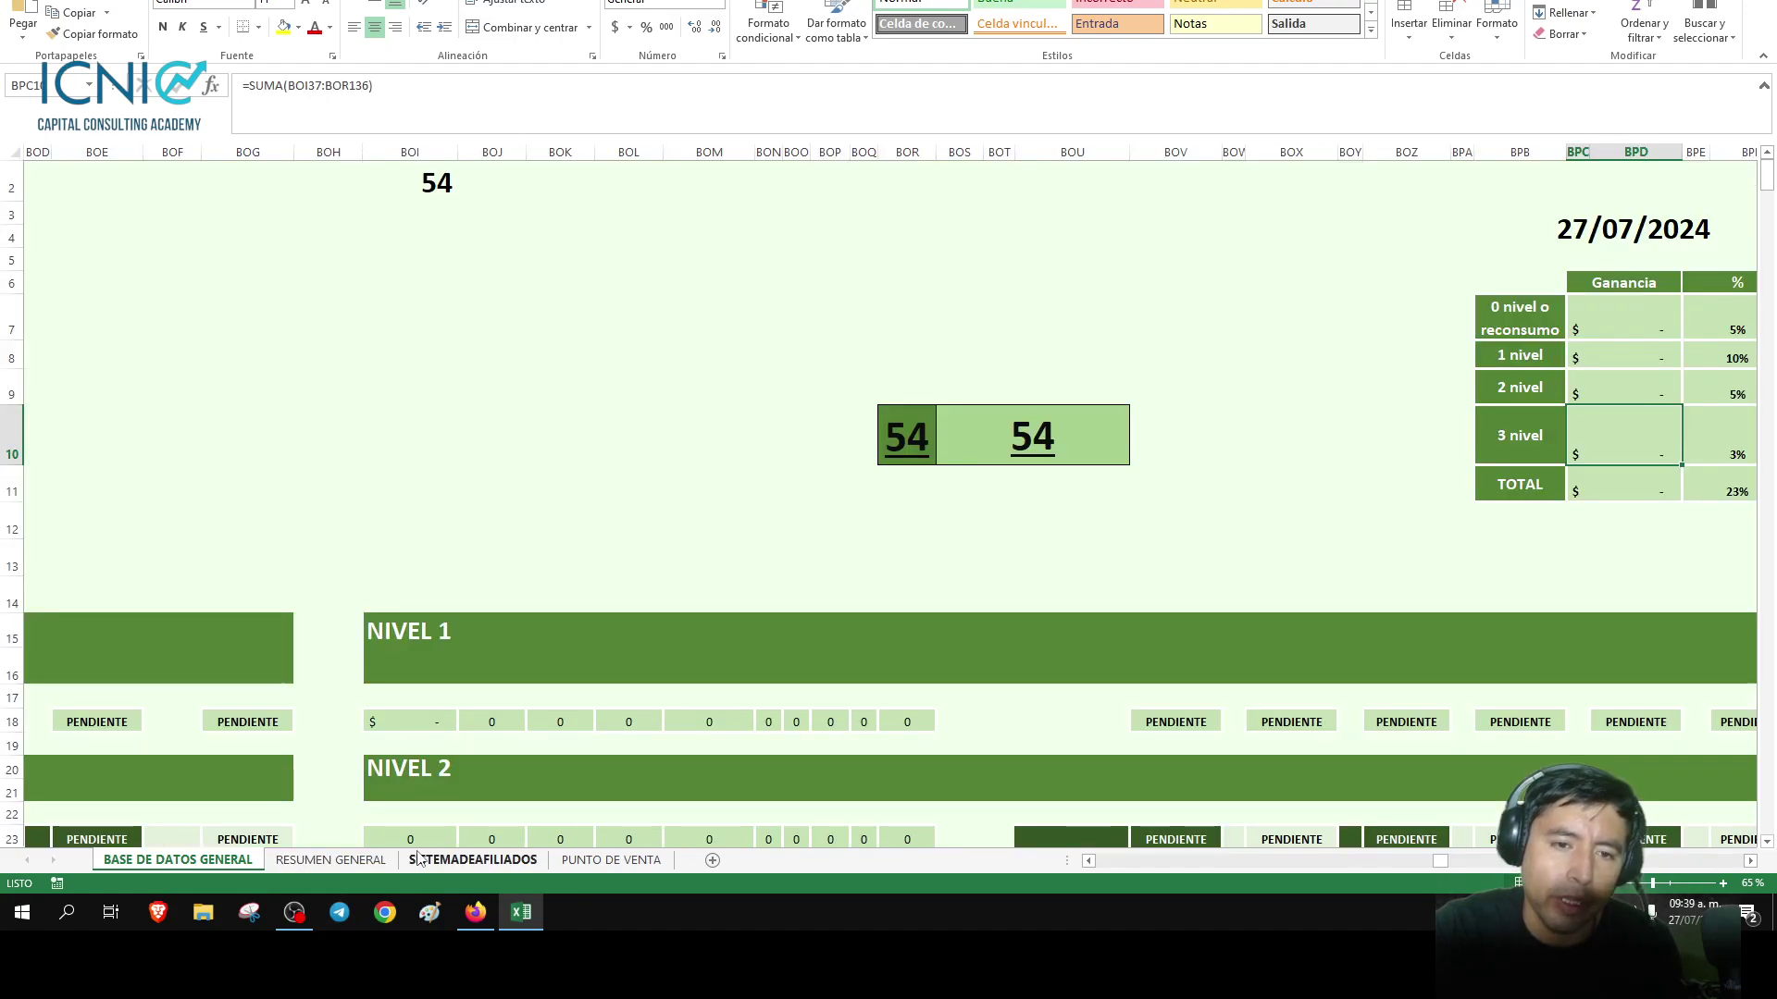
left_click(419, 183)
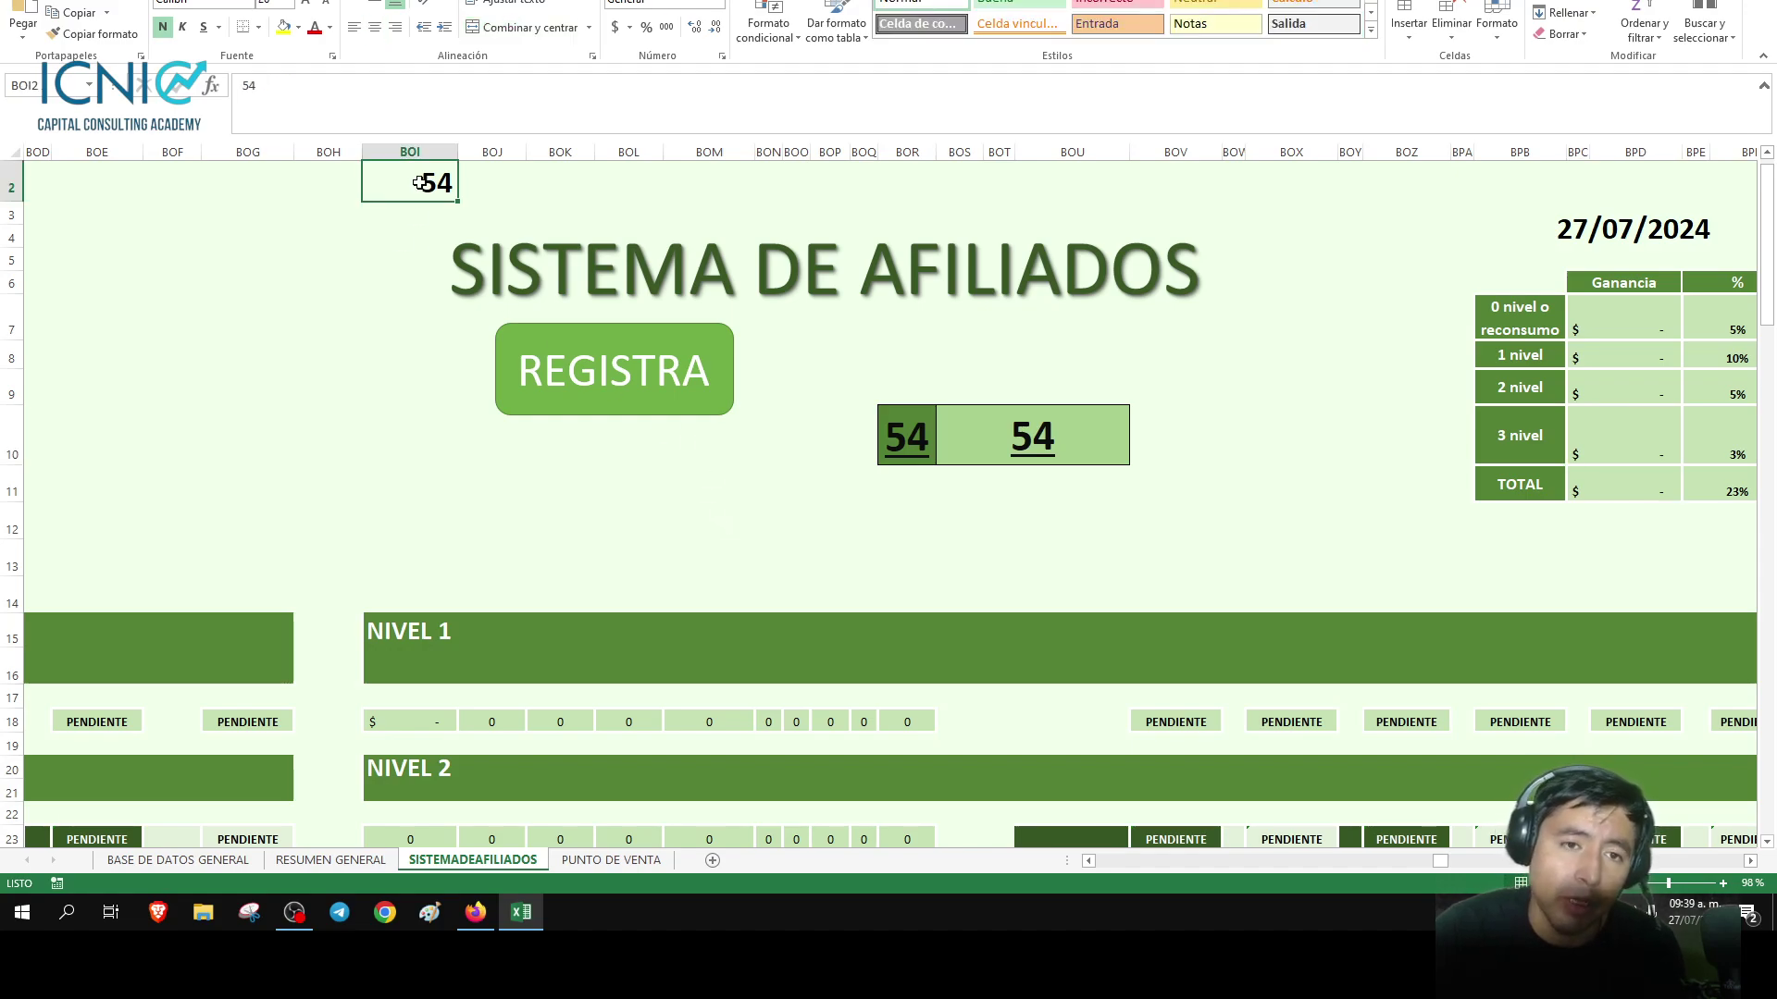
key("ctrl+Left")
key("ctrl+Left")
key("ctrl+Left")
key("ctrl+Left")
key("ctrl+Left")
key("ctrl+Left")
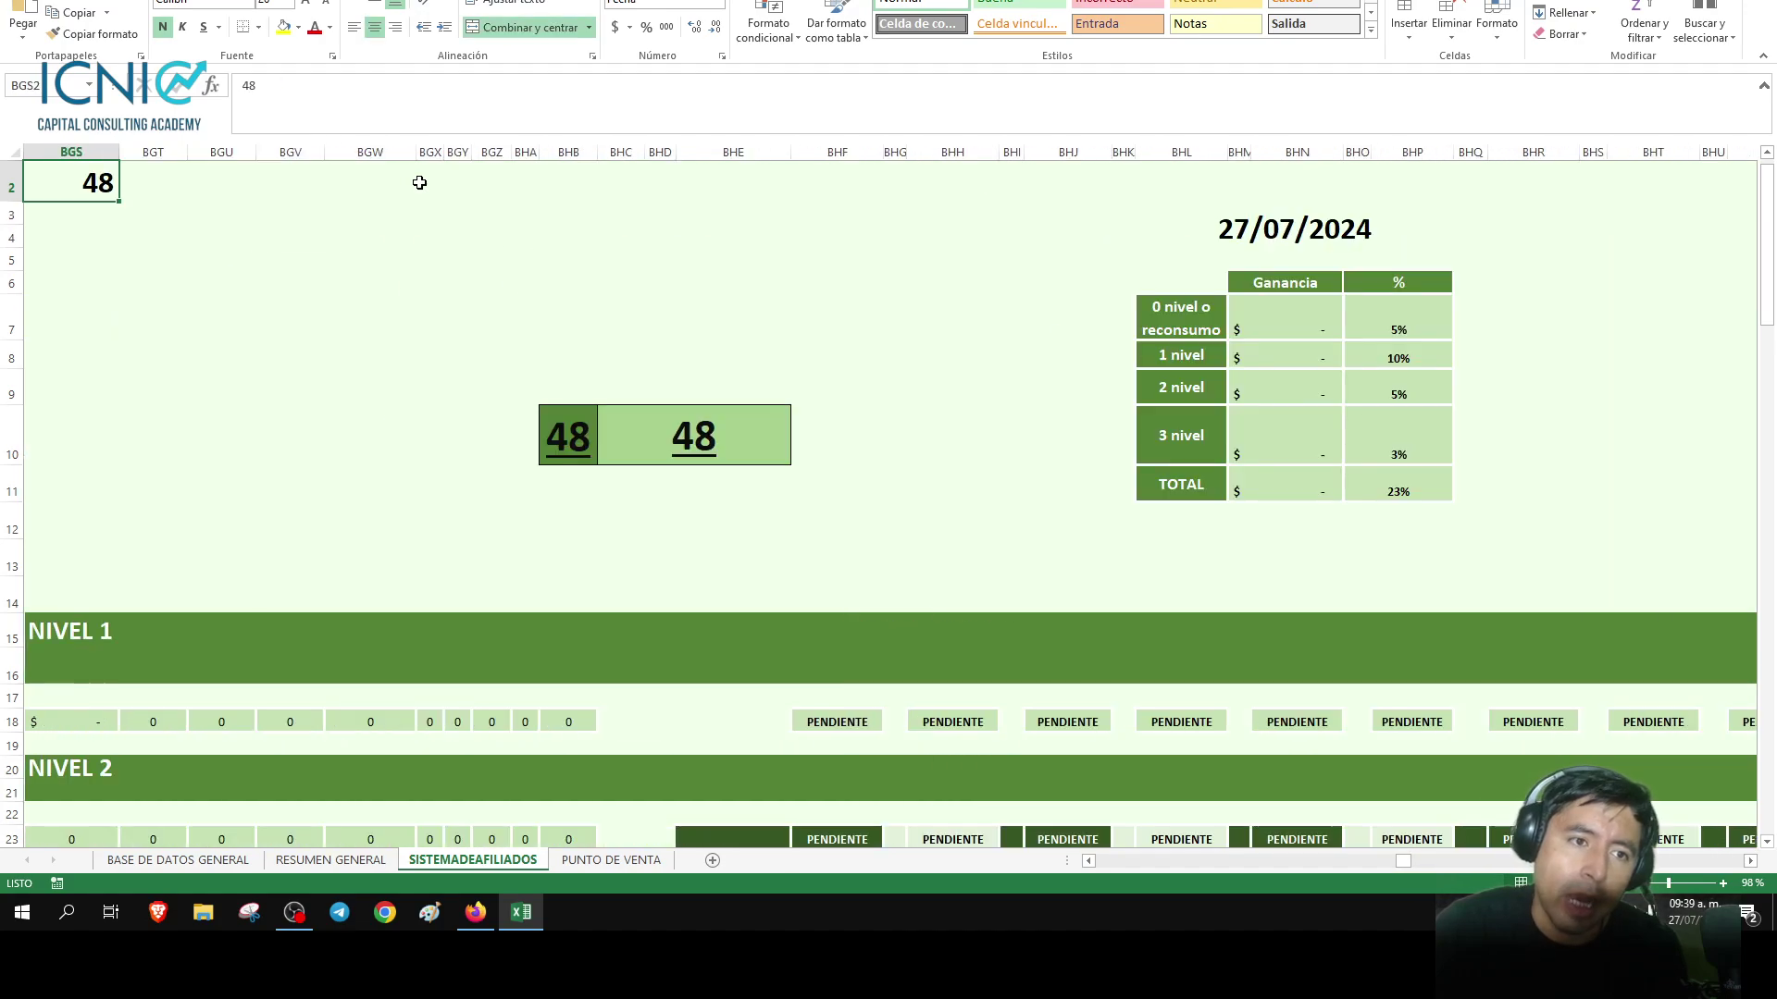
key("ctrl+Left")
key("ctrl+Left")
key("ctrl+Left")
key("ctrl+Left")
key("ctrl+Left")
key("ctrl+Left")
key("ctrl+Left")
key("ctrl+Left")
key("ctrl+Left")
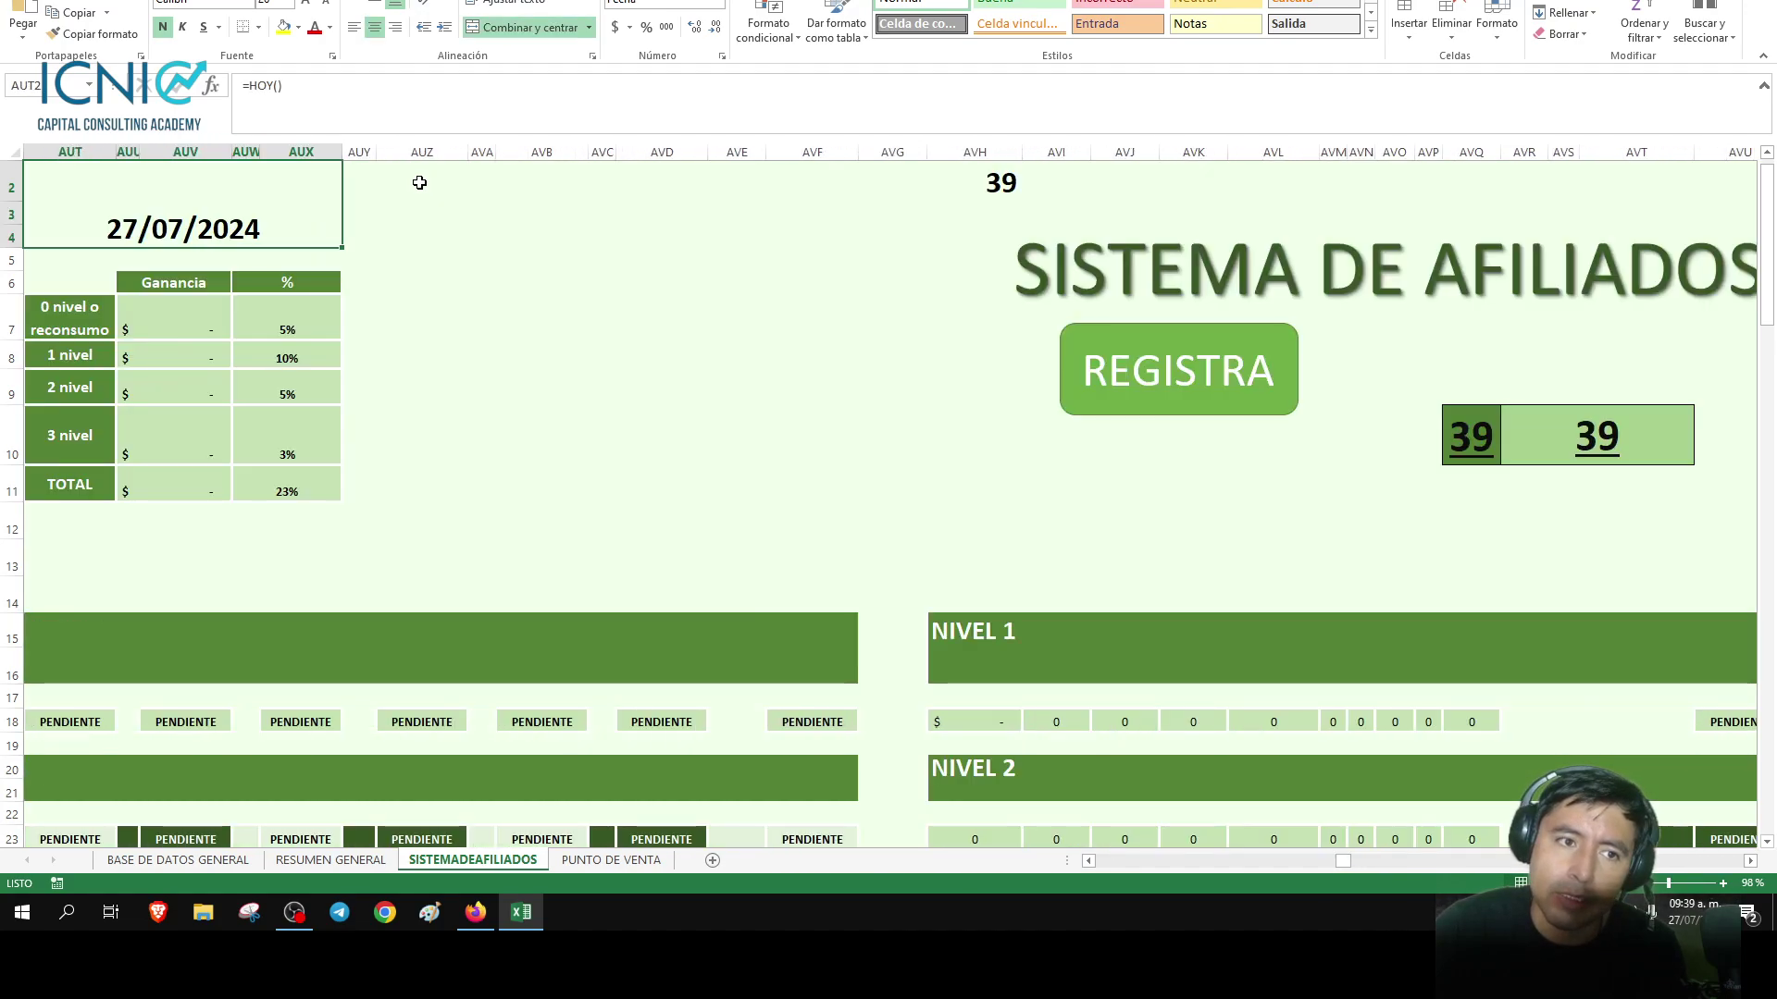
key("ctrl+Left")
key("ctrl+Left")
key("ctrl+Left")
key("ctrl+Left")
key("ctrl+Left")
key("ctrl+Left")
key("ctrl+Left")
key("ctrl+Left")
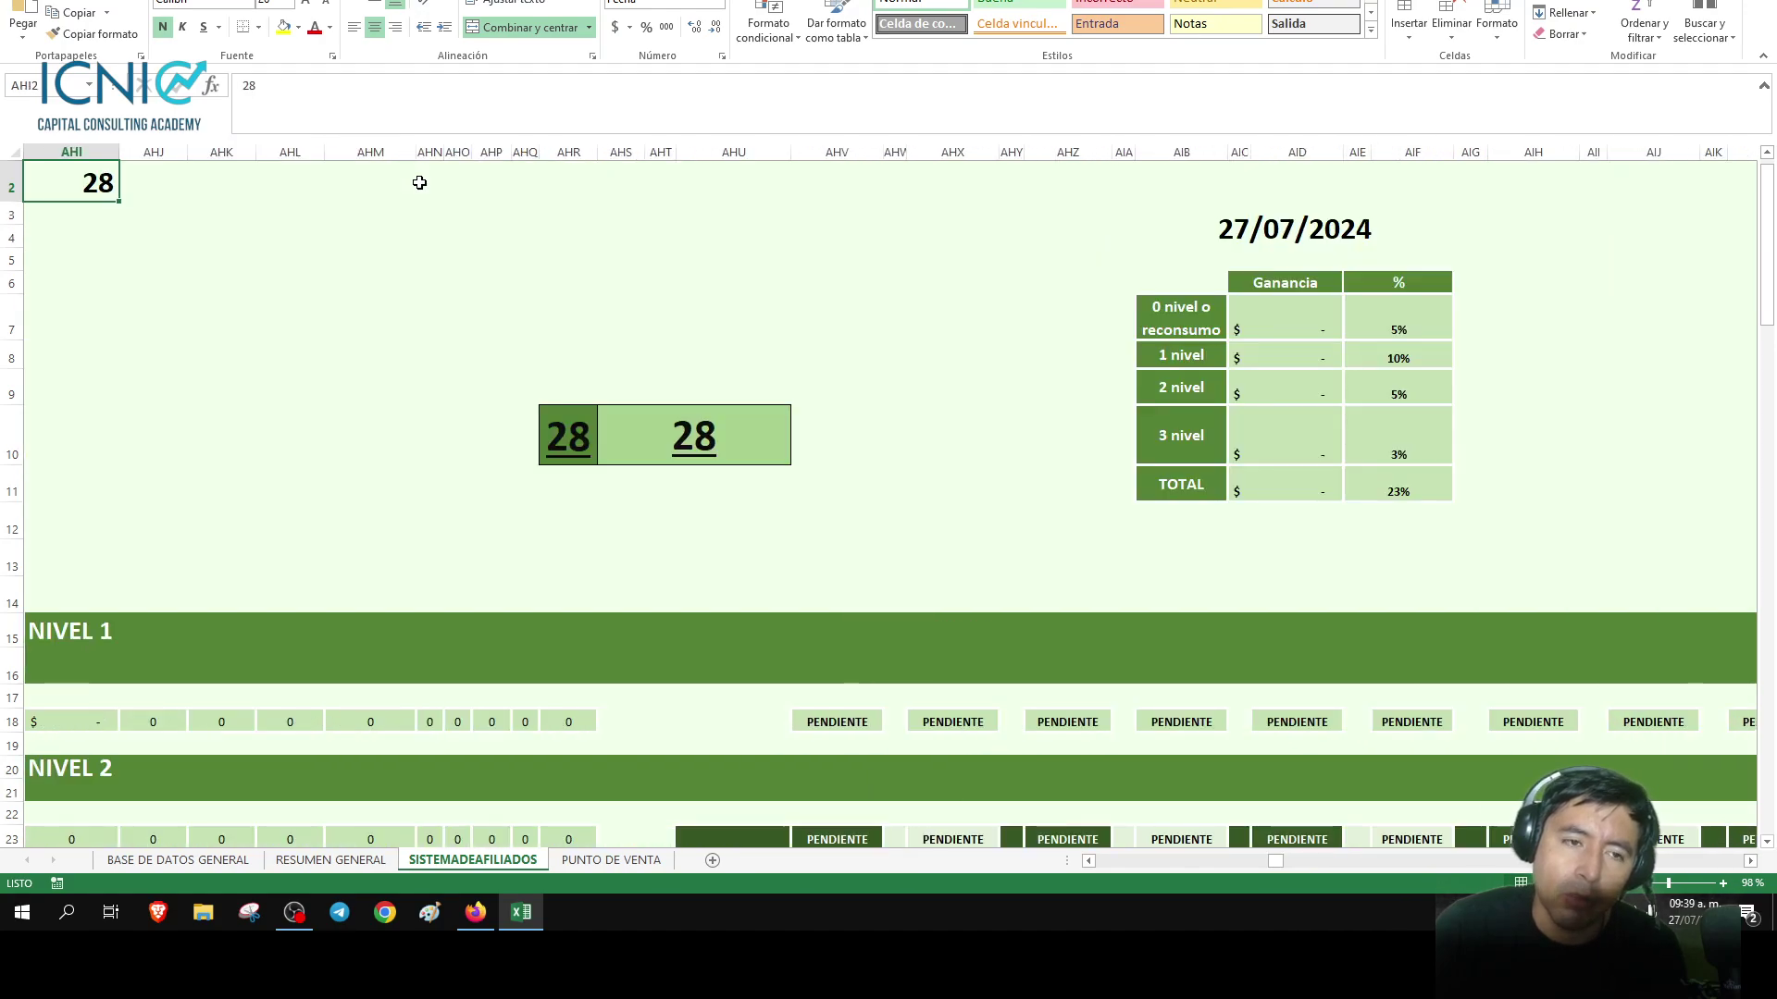
key("ctrl+Left")
key("ctrl+Left")
key("ctrl+Left")
key("ctrl+Left")
key("ctrl+Left")
key("ctrl+Left")
key("ctrl+Left")
key("ctrl+Left")
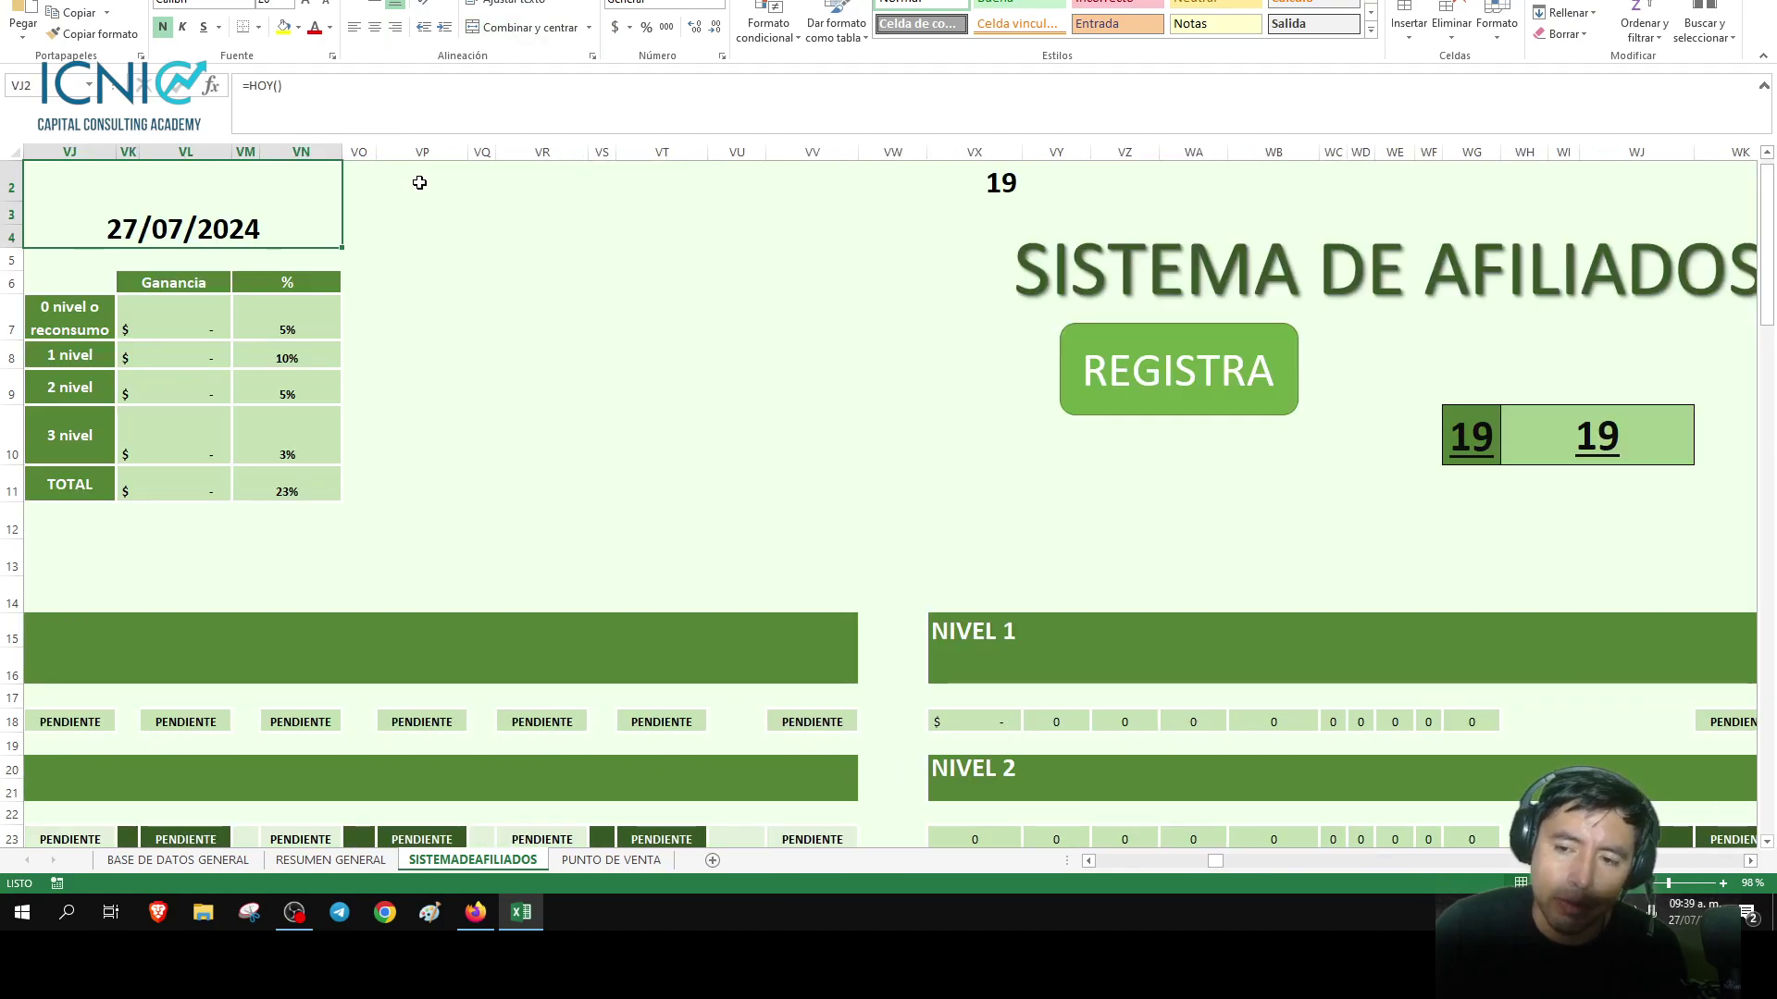
key("ctrl+Left")
key("ctrl+Left")
key("ctrl+Left")
key("ctrl+Left")
key("ctrl+Left")
key("ctrl+Left")
key("ctrl+Left")
key("ctrl+Left")
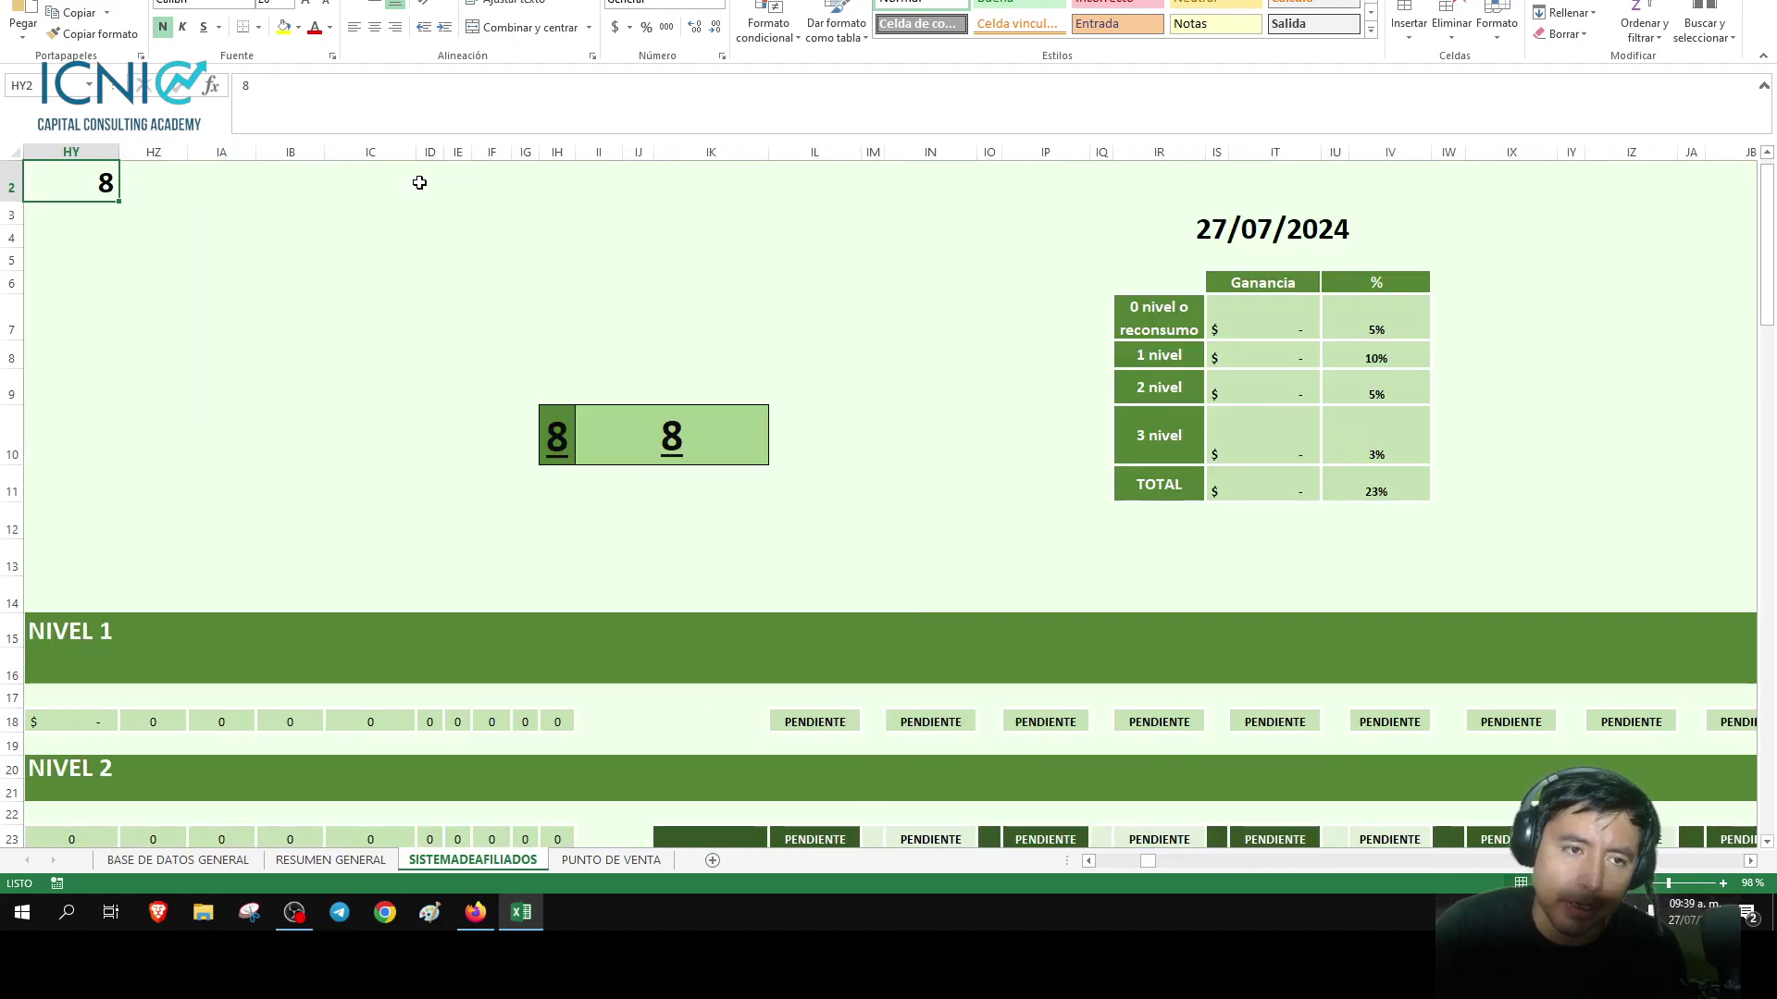
key("ctrl+Left")
key("ctrl+Left")
key("ctrl+Left")
key("ctrl+Left")
key("ctrl+Left")
key("ctrl+Left")
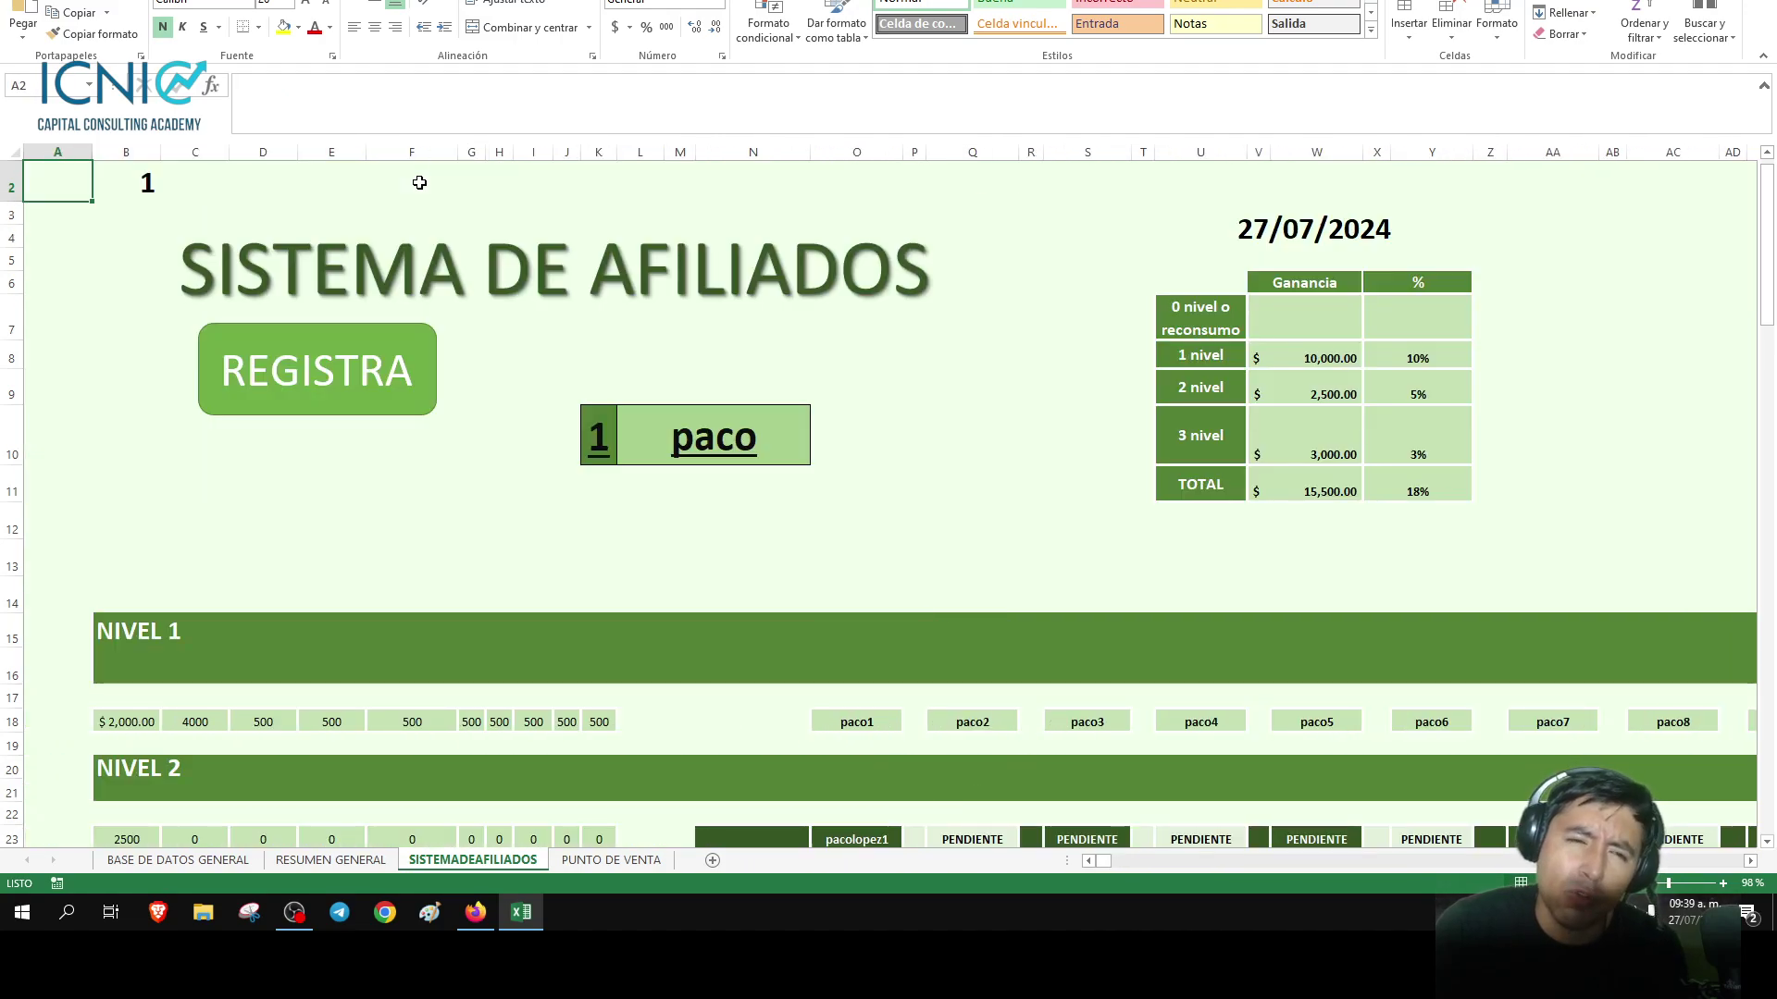
key("Right")
key("Down")
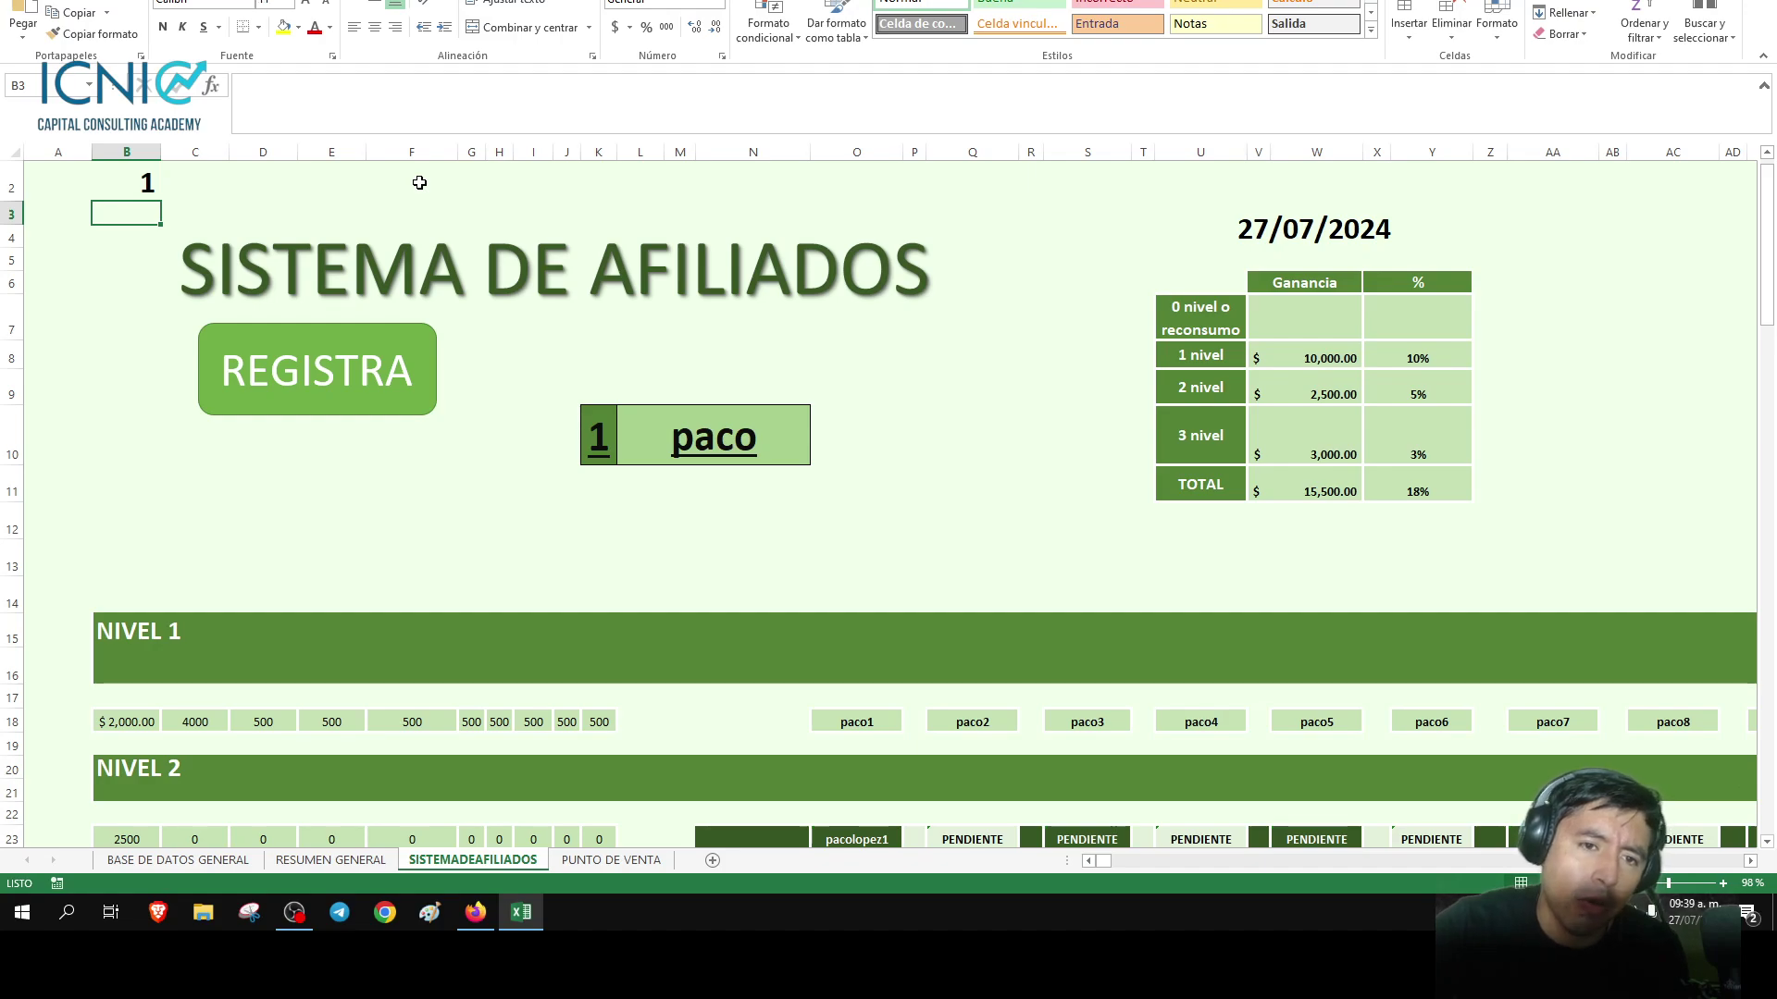
scroll(573, 535, "down", 4)
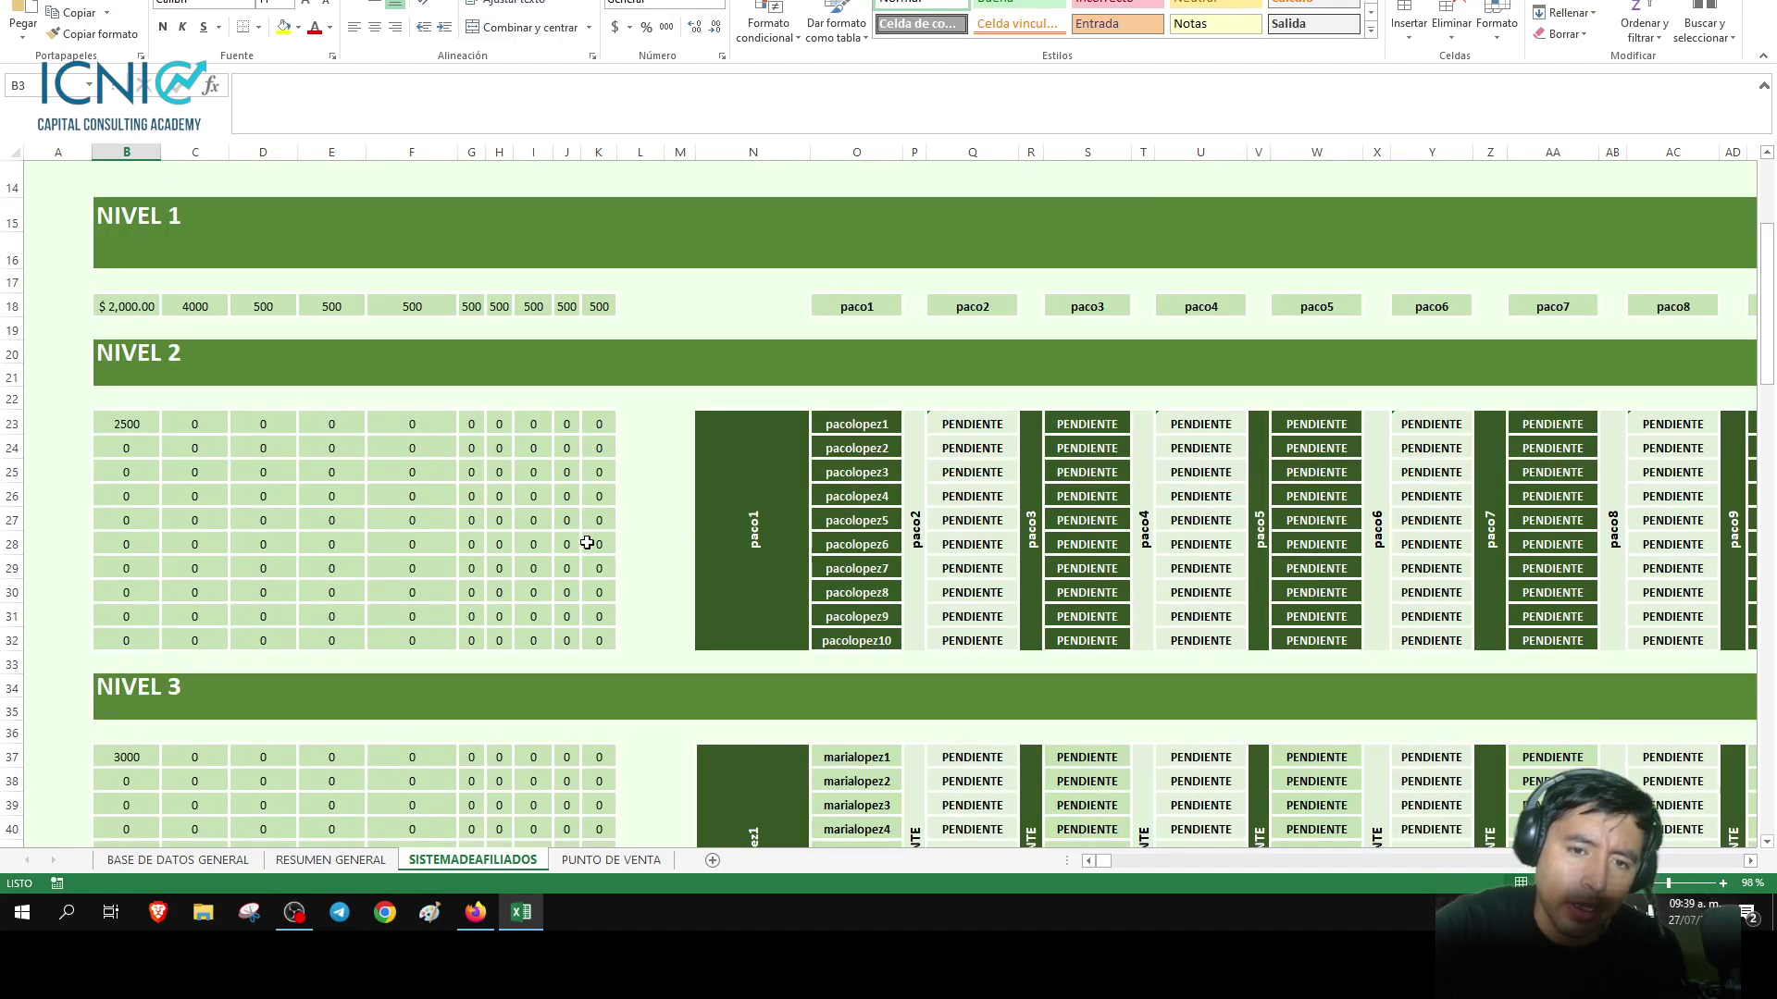
scroll(623, 575, "up", 2)
scroll(646, 439, "up", 3)
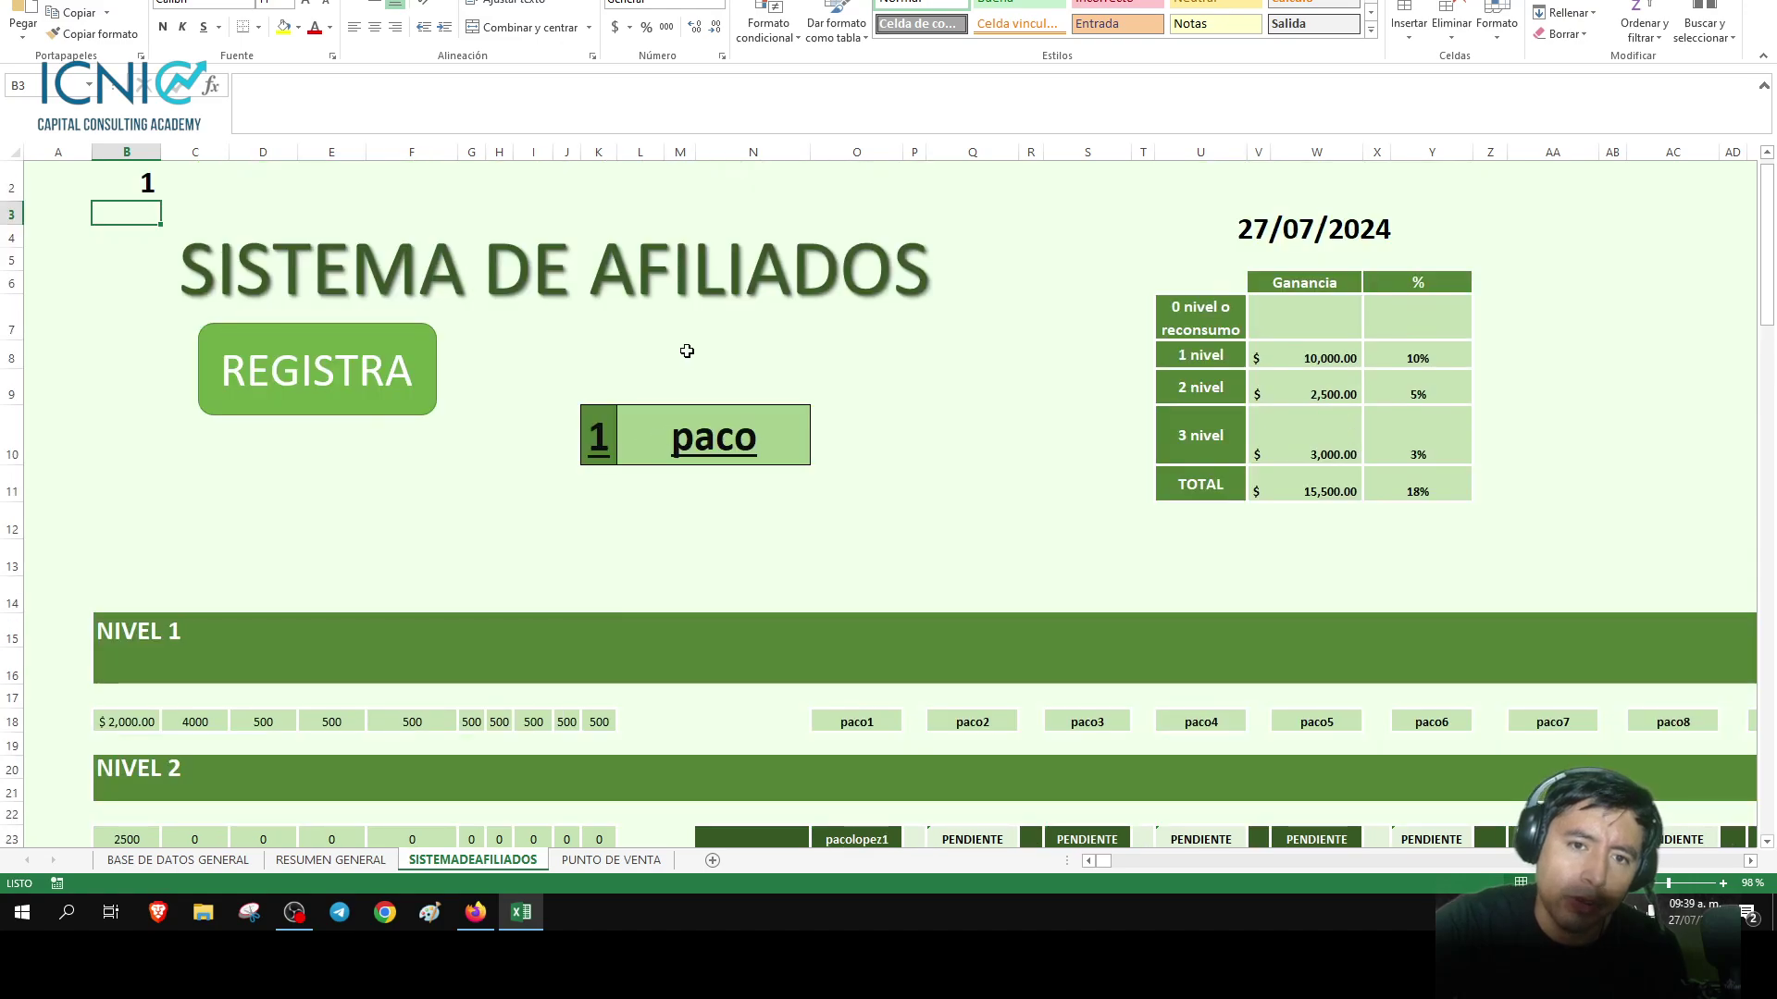
scroll(737, 456, "down", 4)
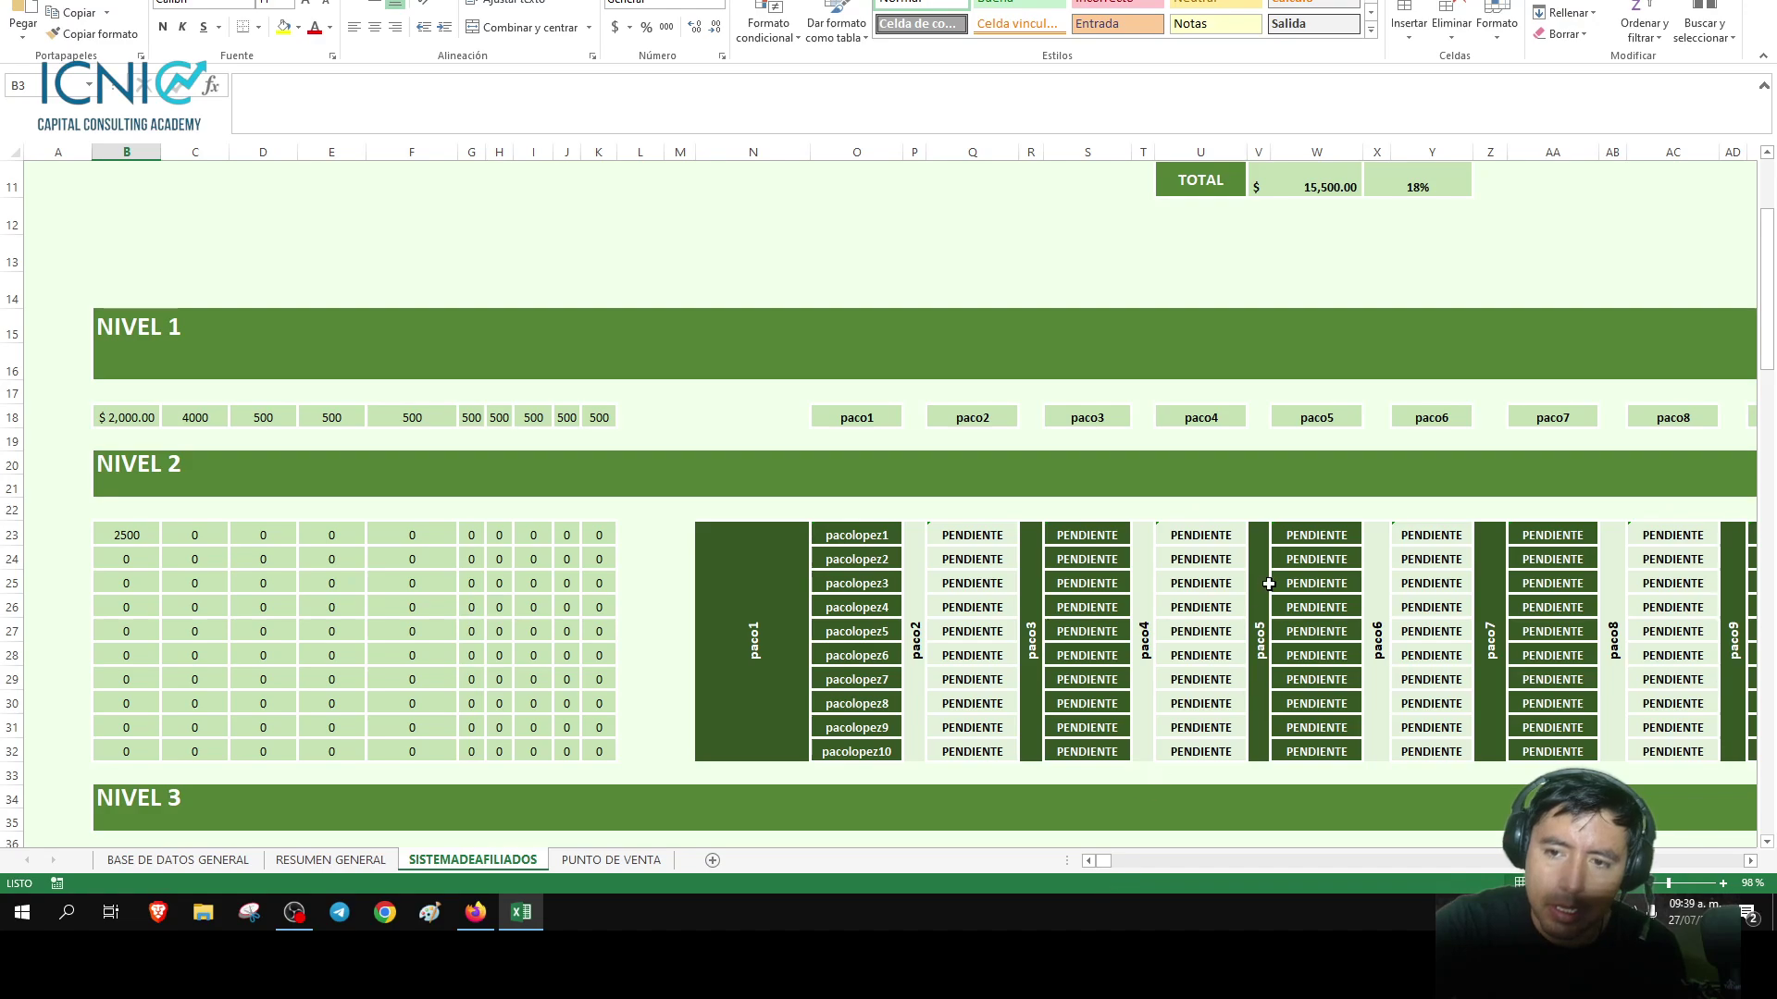
scroll(1301, 583, "up", 3)
scroll(870, 630, "down", 3)
scroll(885, 636, "down", 1)
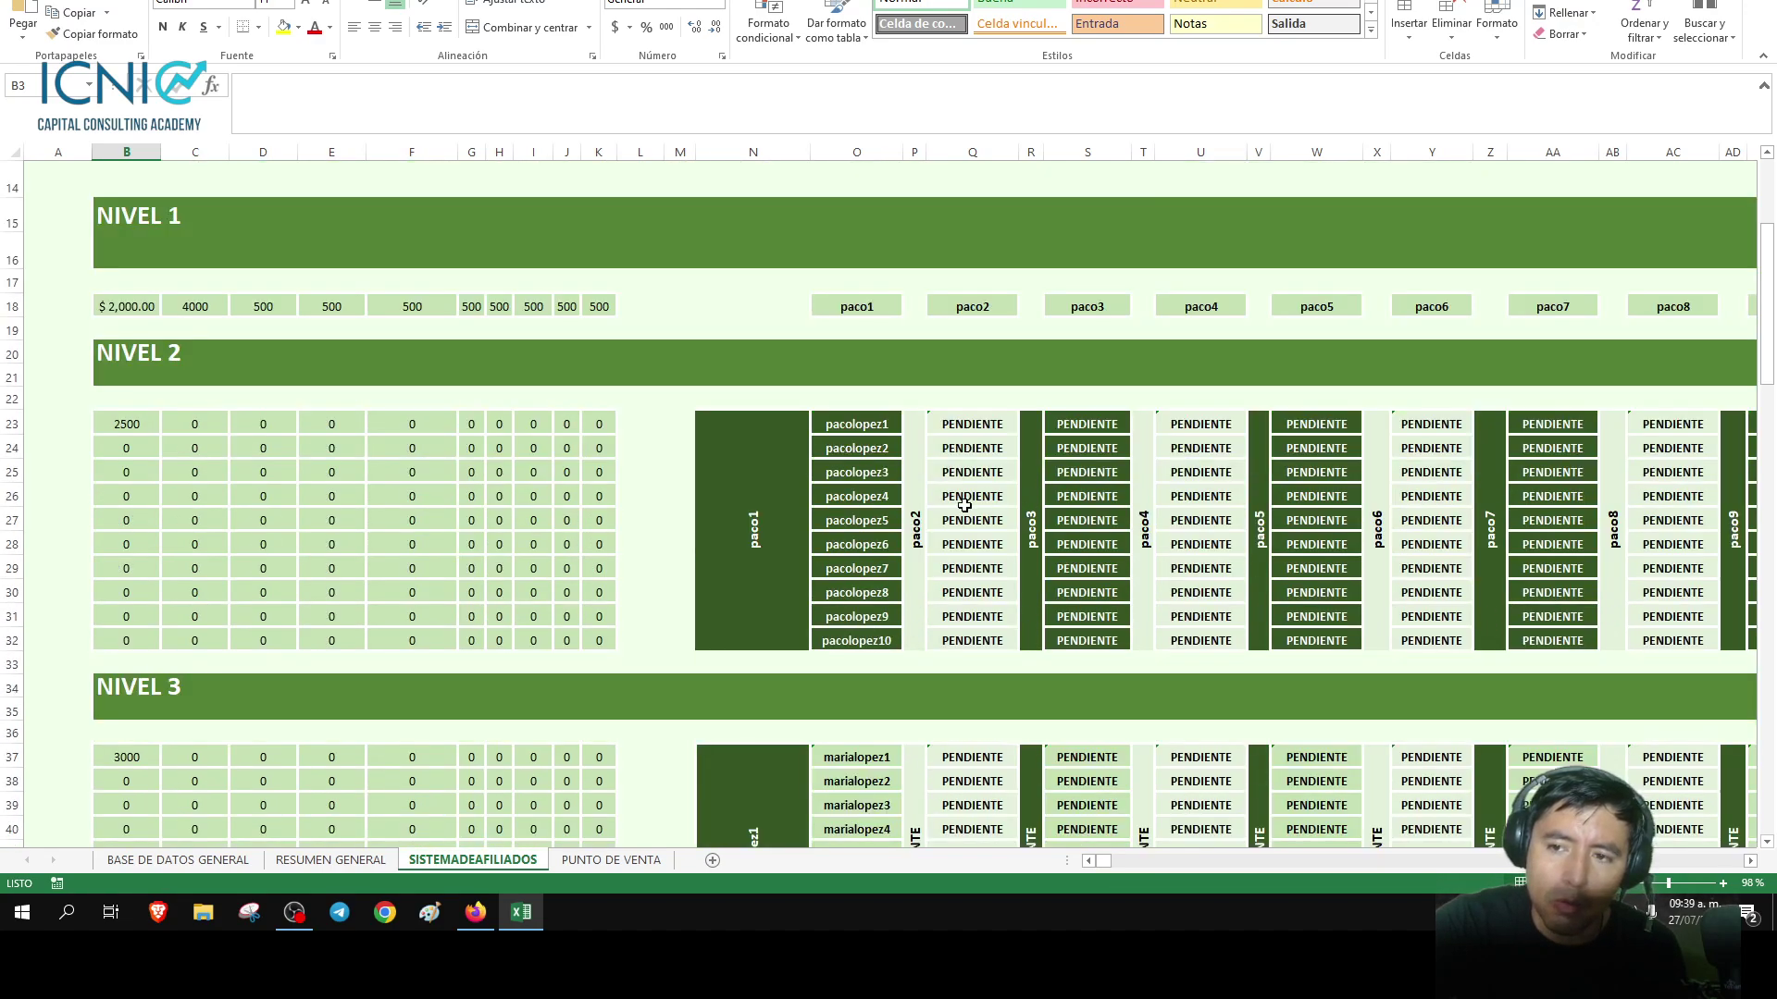
scroll(865, 487, "down", 2)
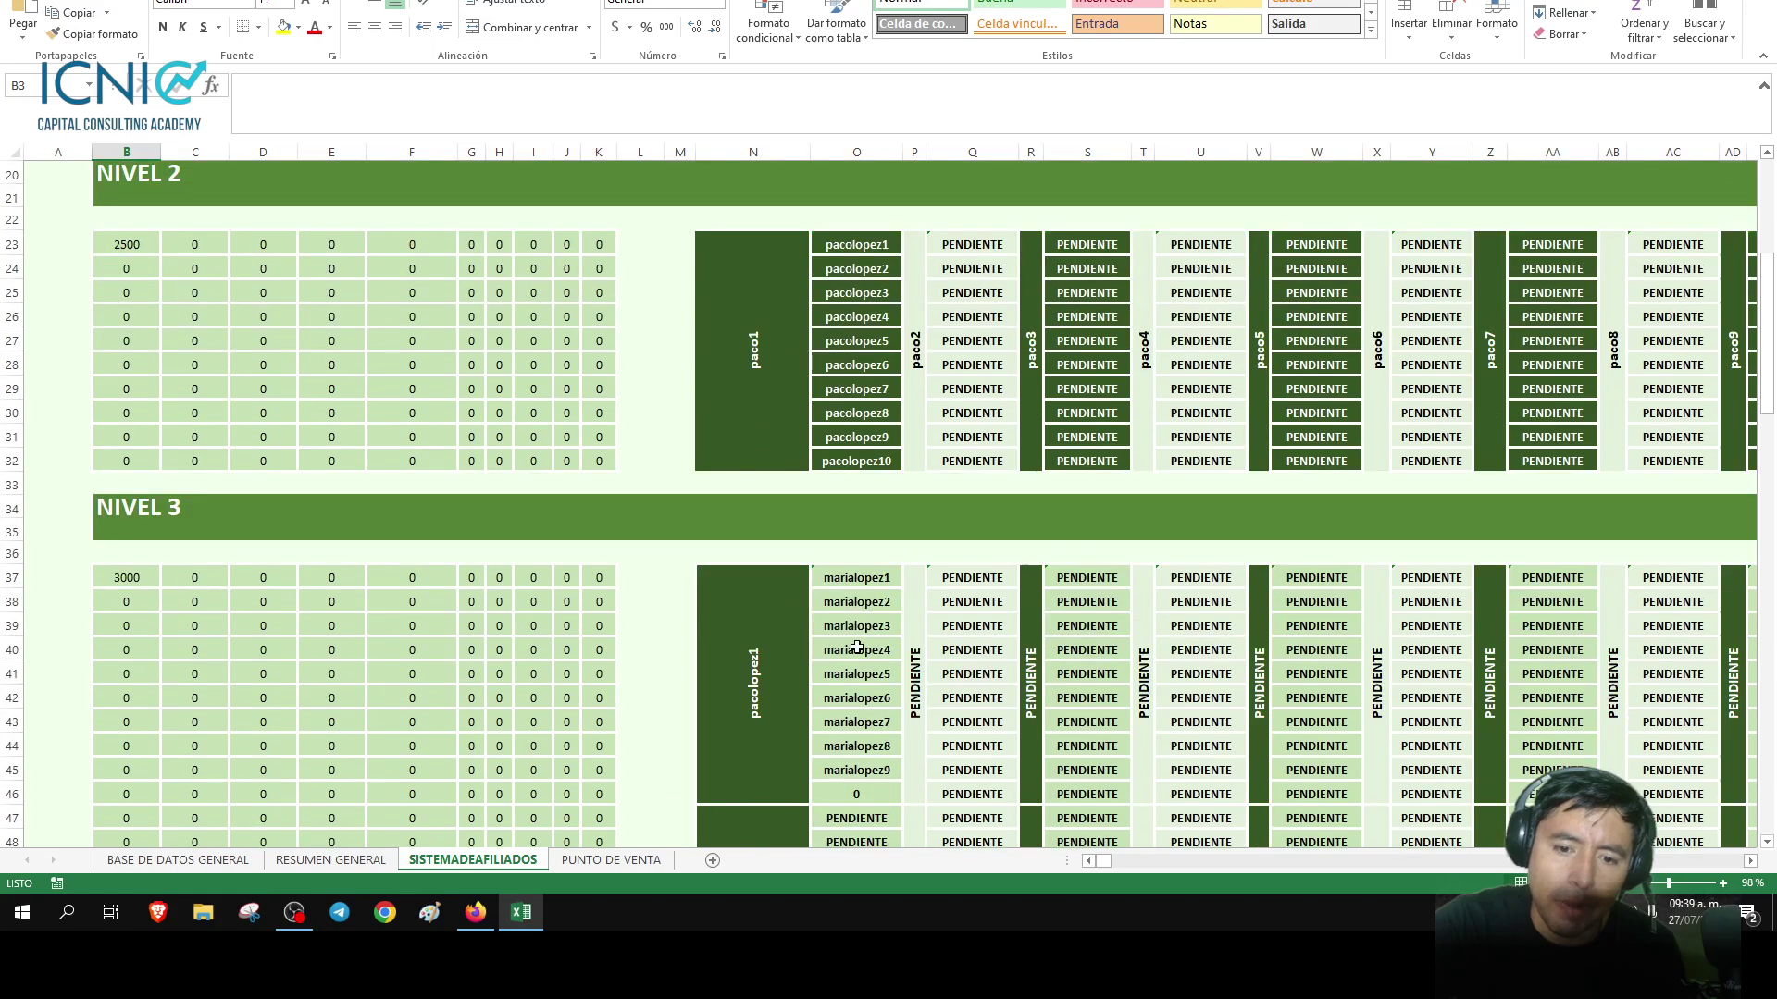
scroll(848, 473, "down", 2)
scroll(854, 571, "down", 3)
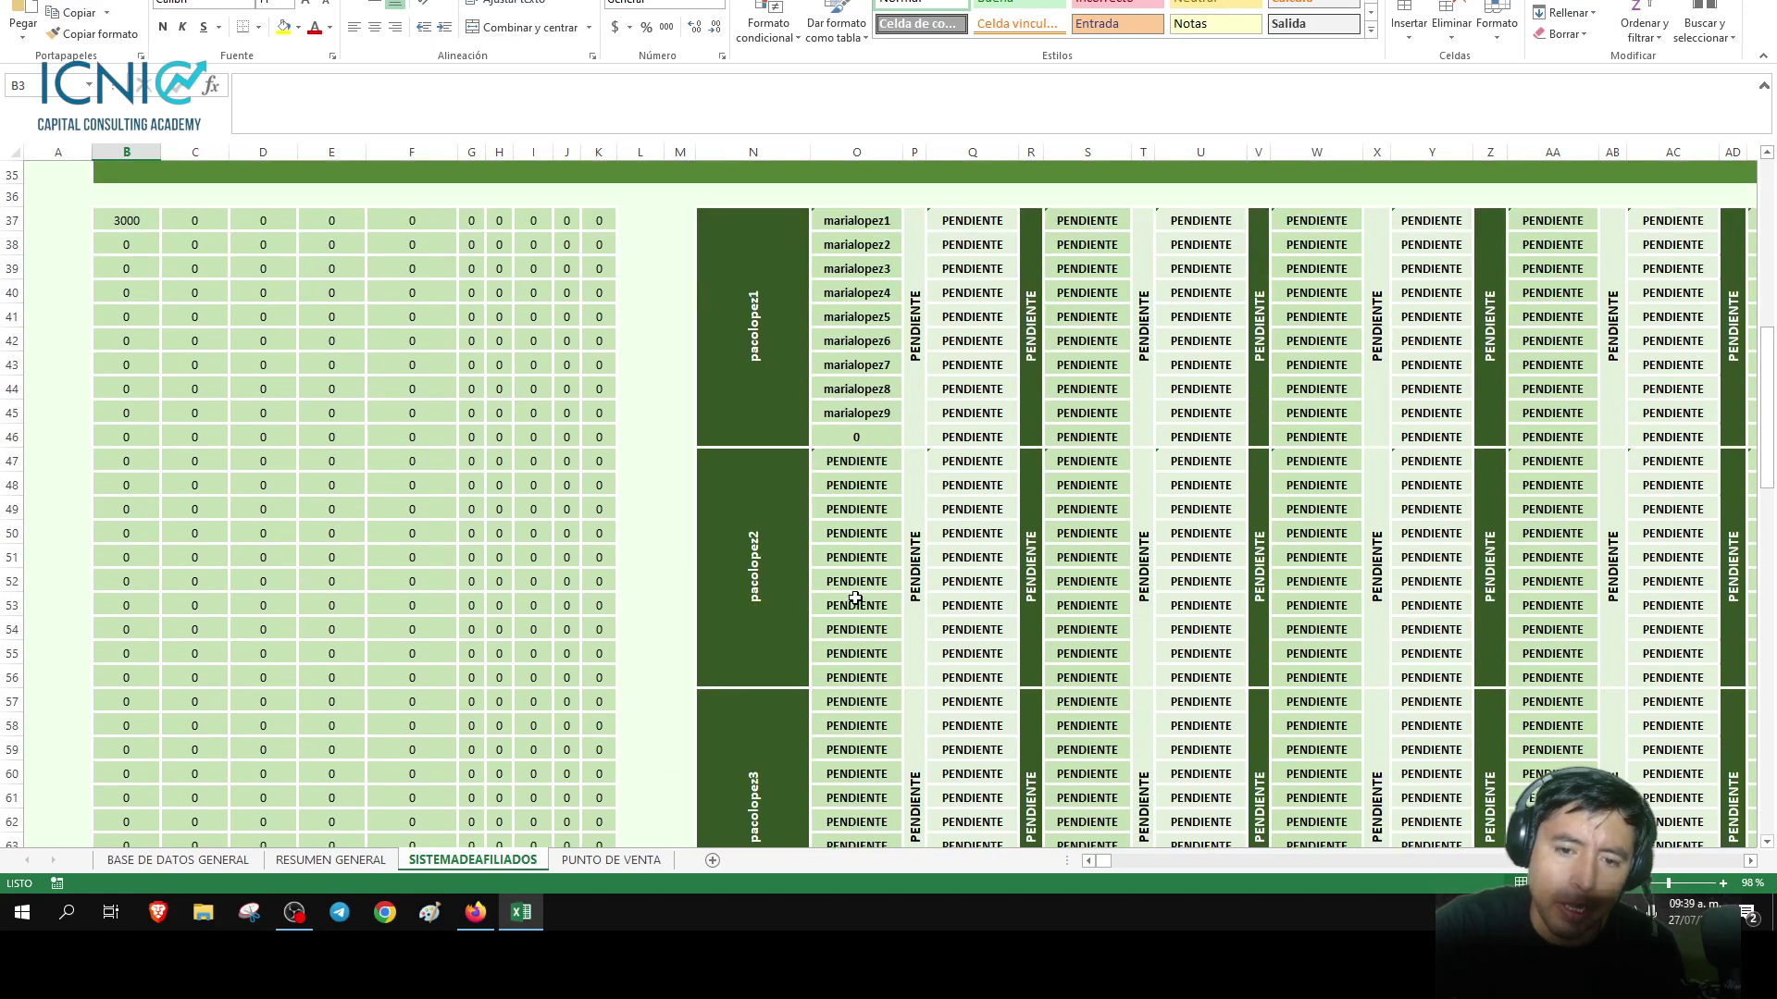
scroll(858, 605, "up", 3)
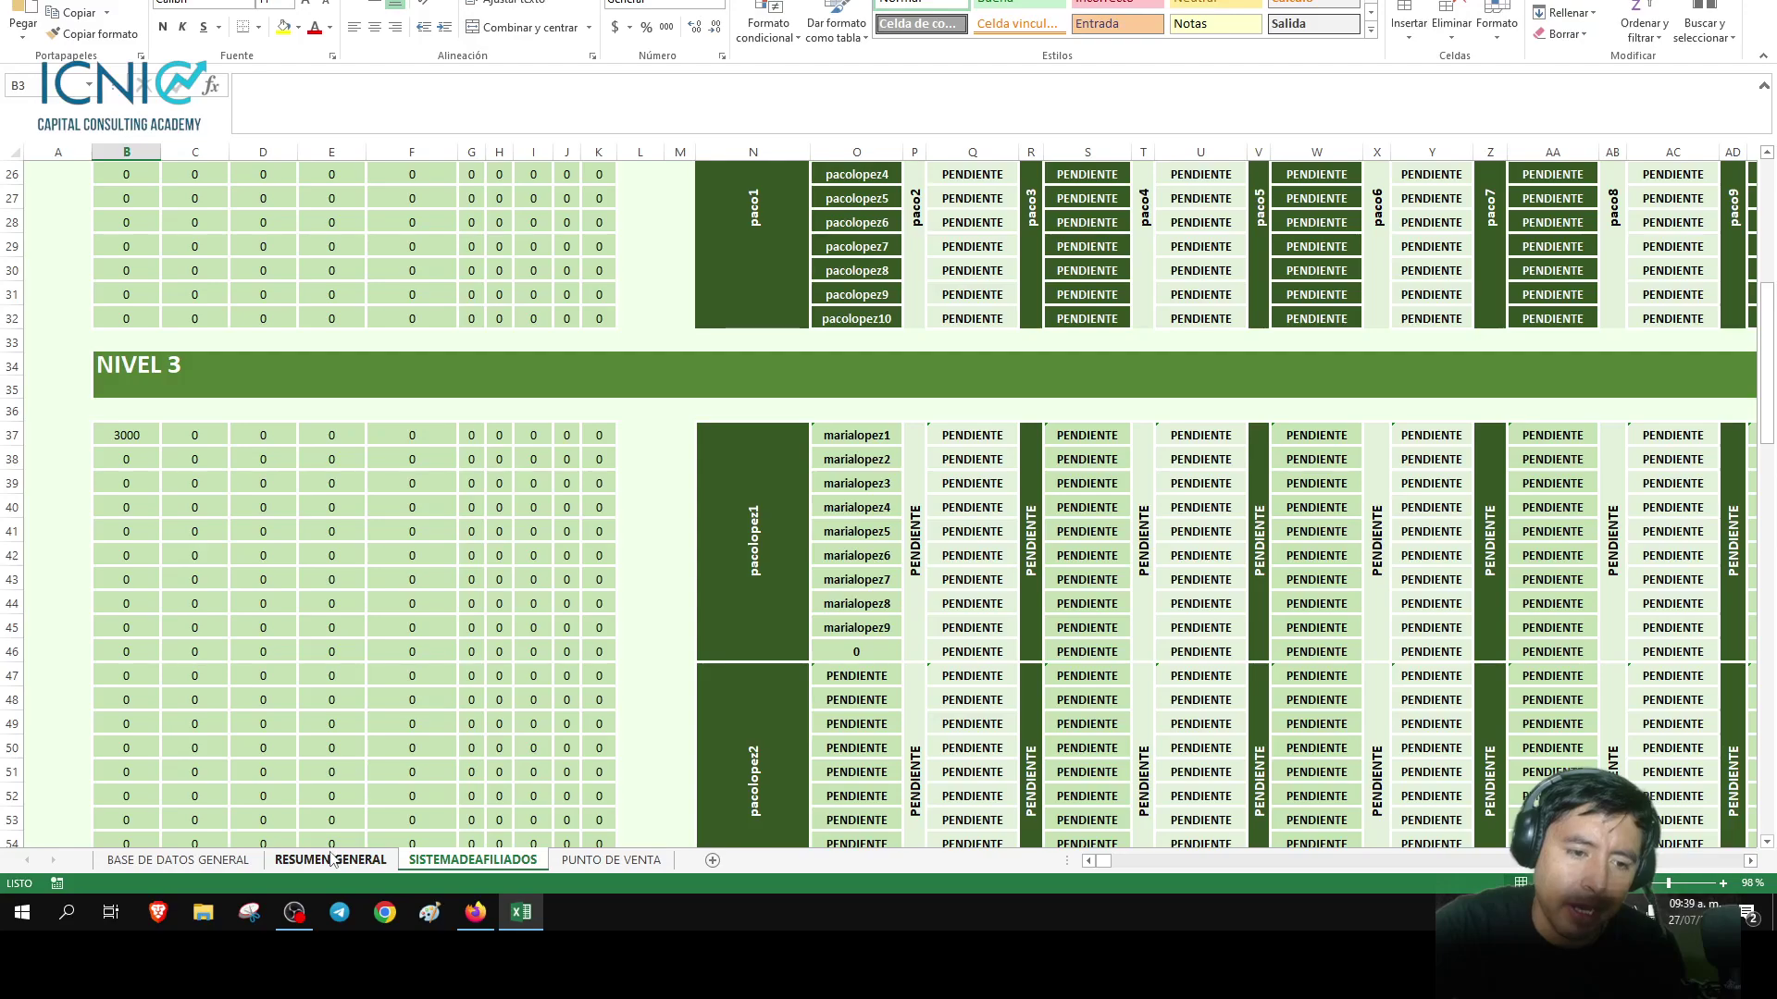
scroll(791, 674, "up", 1)
scroll(790, 674, "up", 7)
scroll(760, 814, "down", 3)
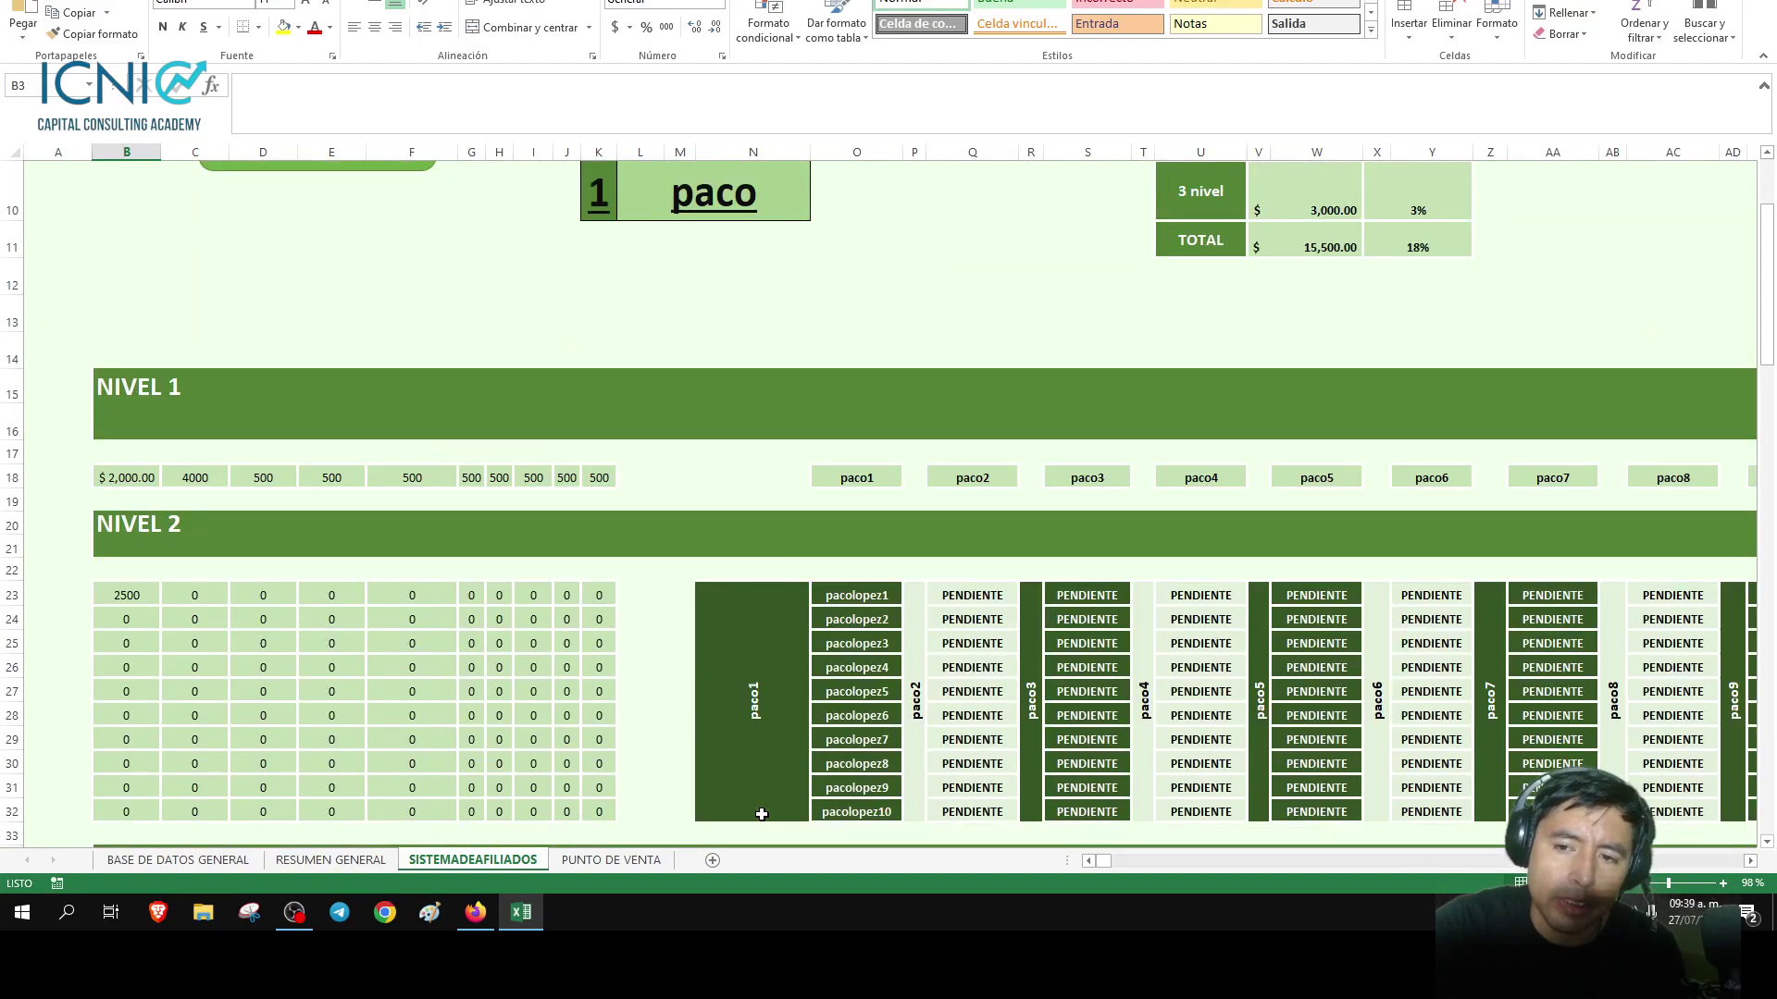
scroll(606, 687, "up", 2)
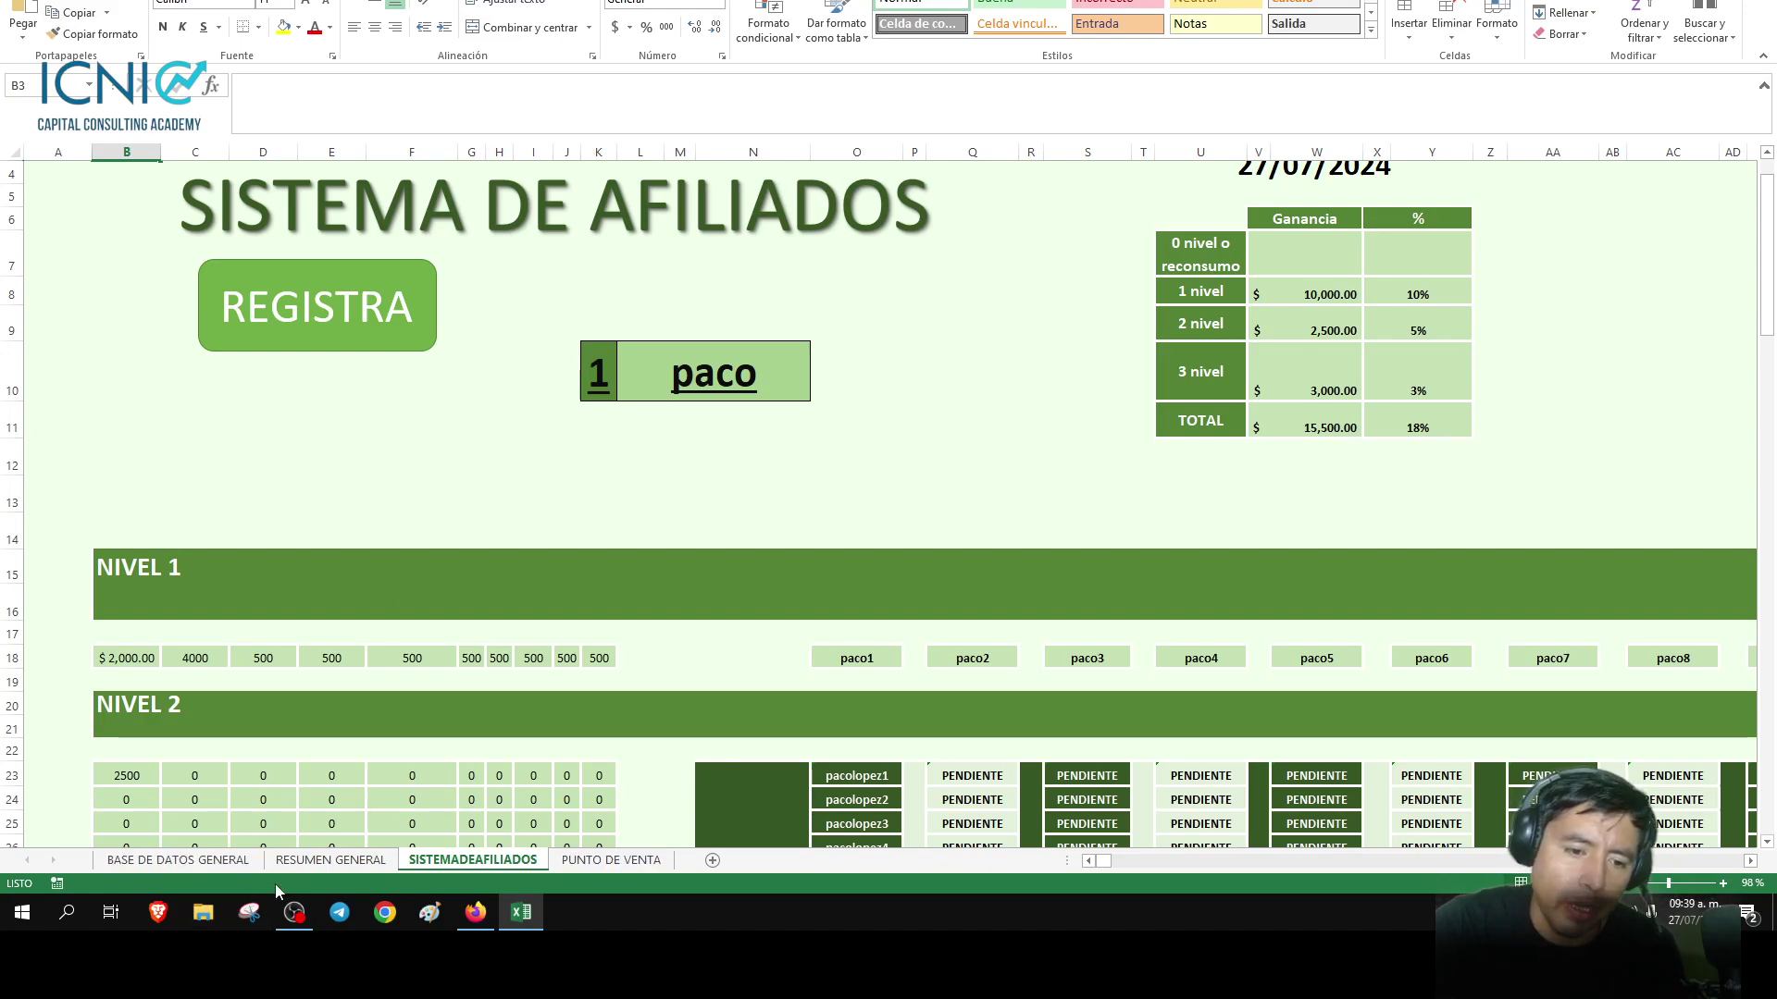
On RESUMEN GENERAL, centre the header labels A8:K8 horizontally and vertically.
left_click(331, 859)
scroll(226, 838, "up", 5)
scroll(226, 839, "up", 9)
scroll(226, 838, "down", 4)
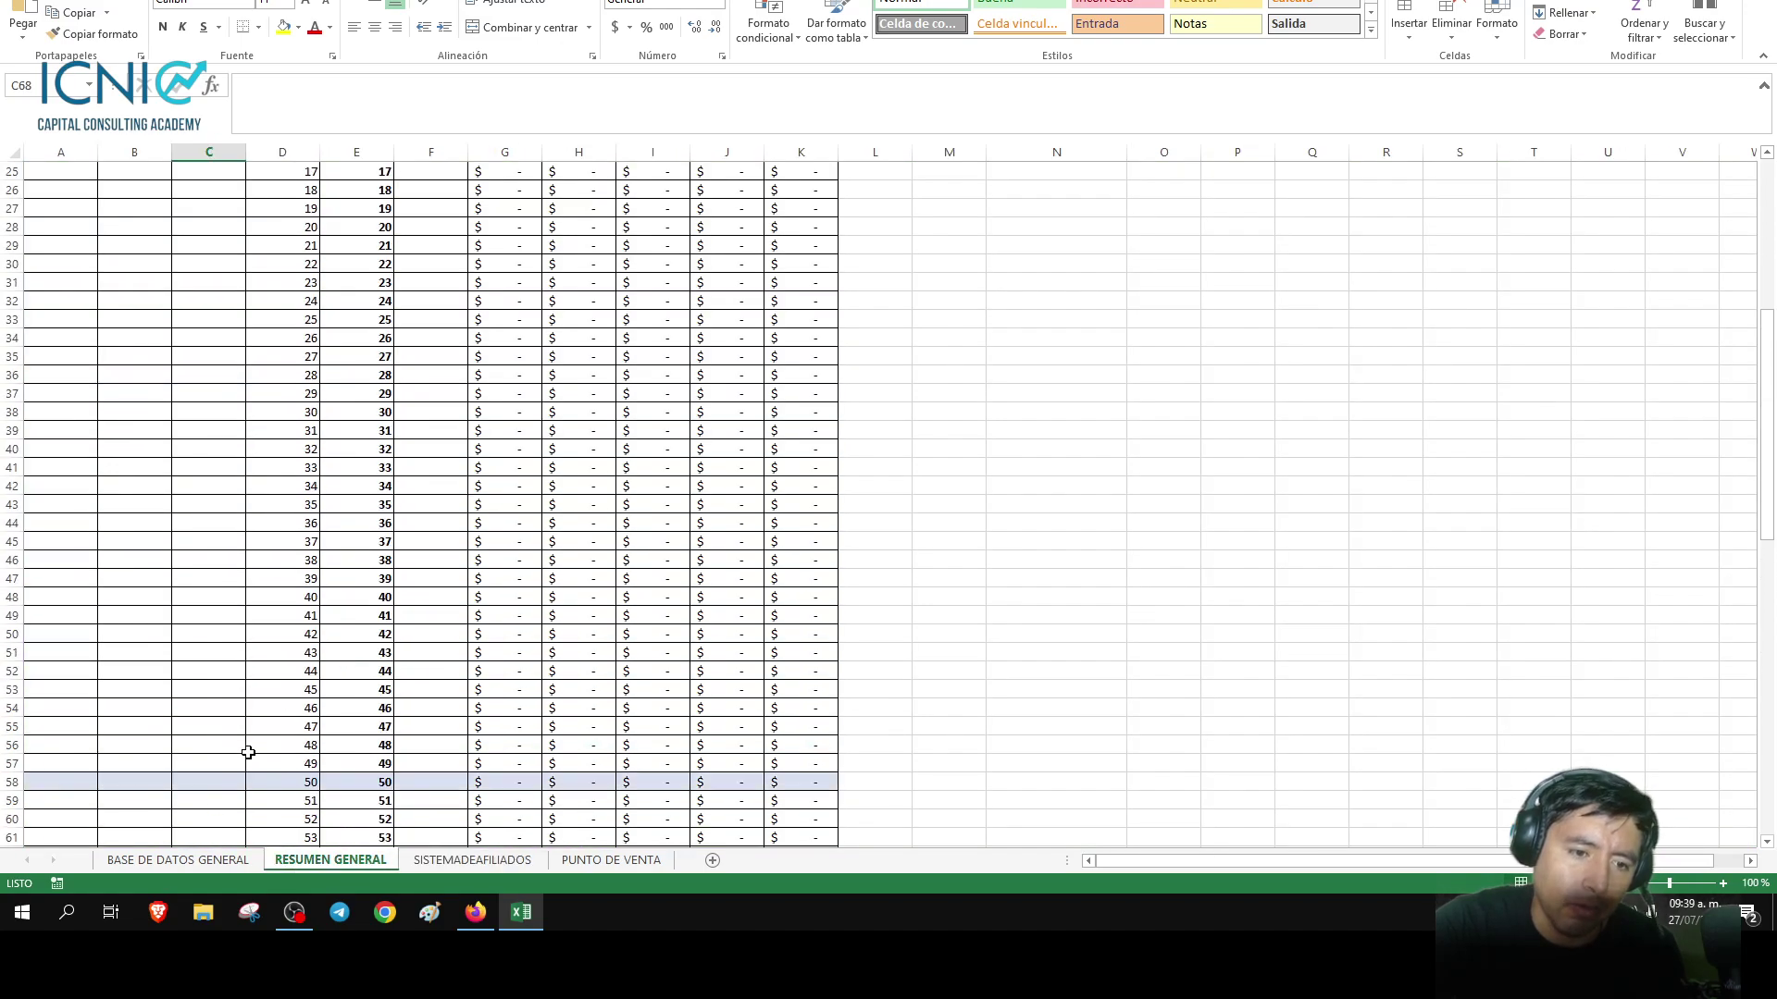
scroll(245, 750, "down", 4)
scroll(218, 560, "up", 6)
scroll(218, 560, "up", 6)
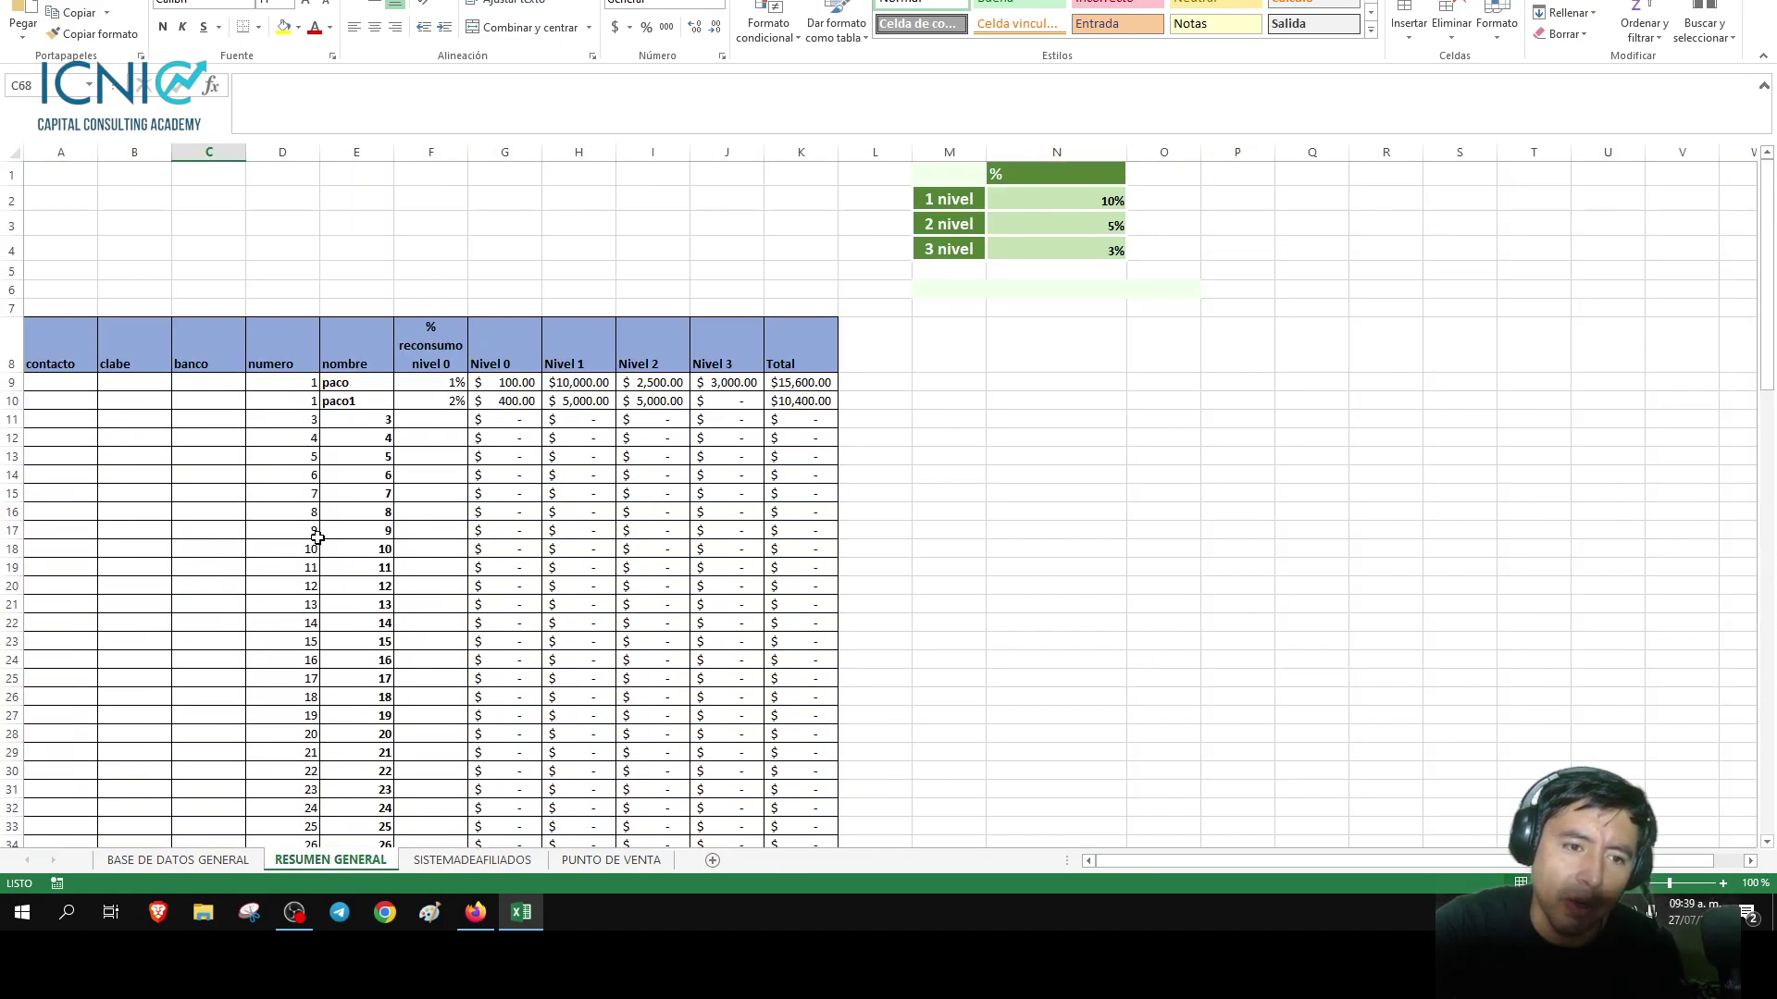
left_click(321, 535)
left_click_drag(72, 338, 777, 347)
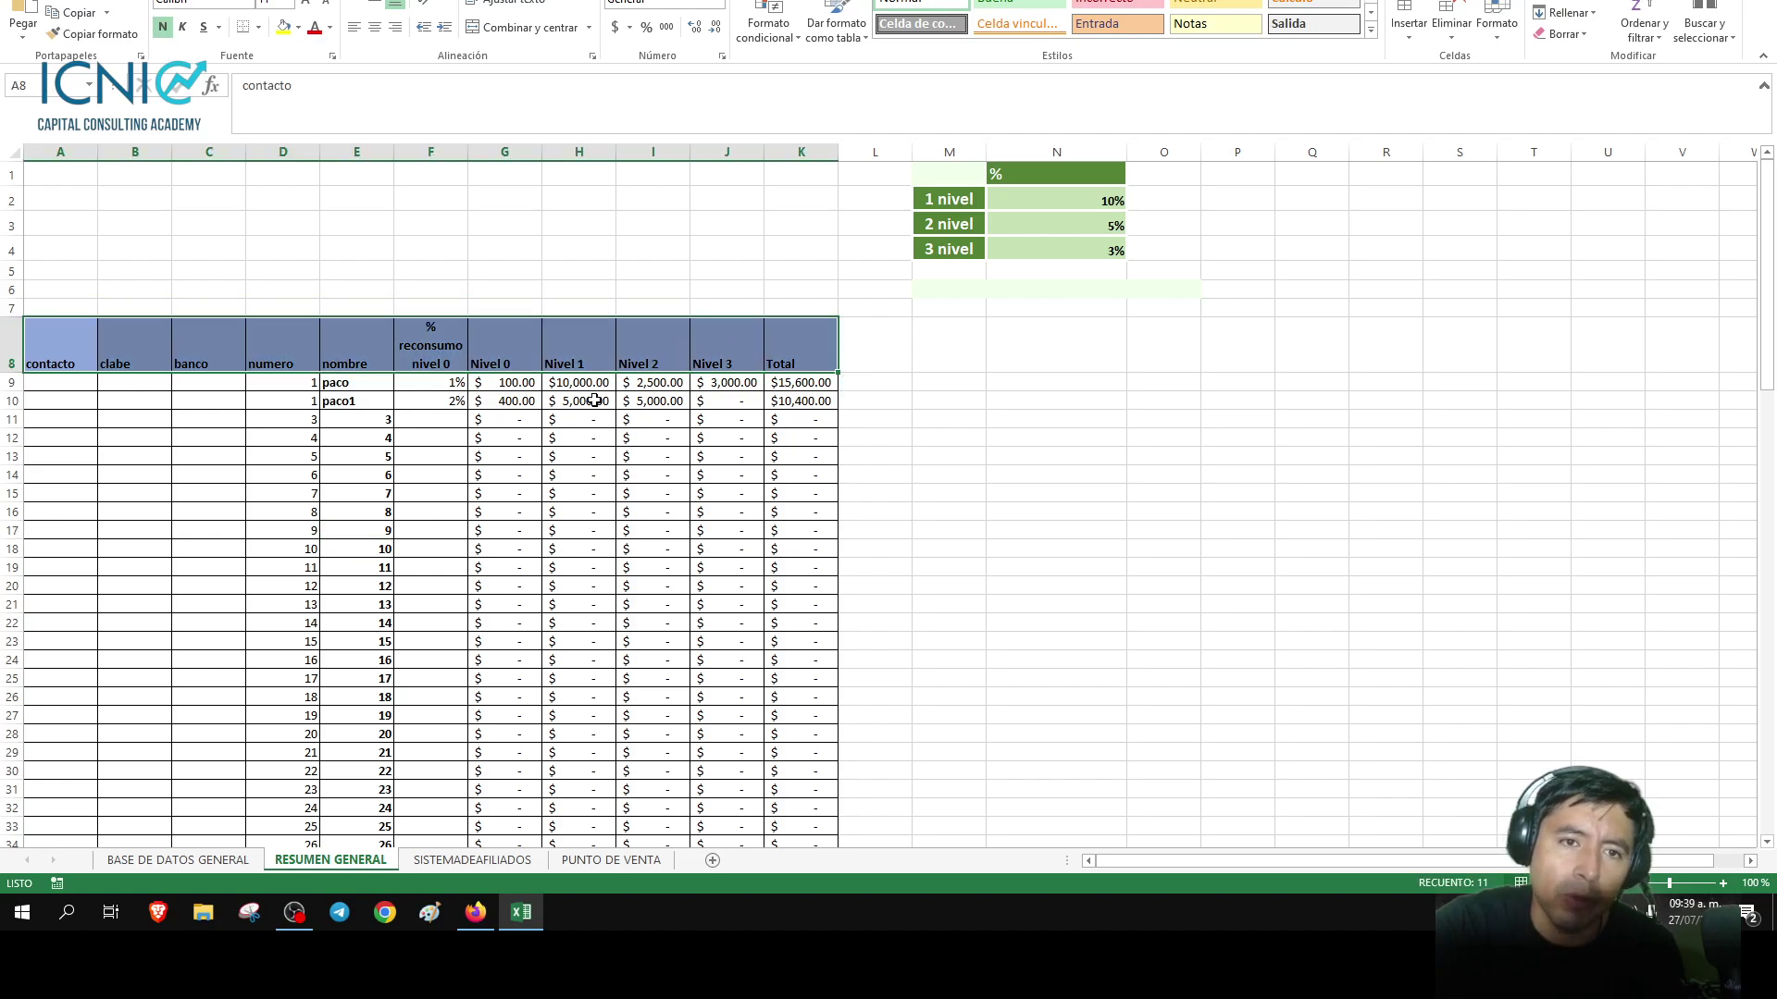
left_click(373, 27)
left_click(374, 6)
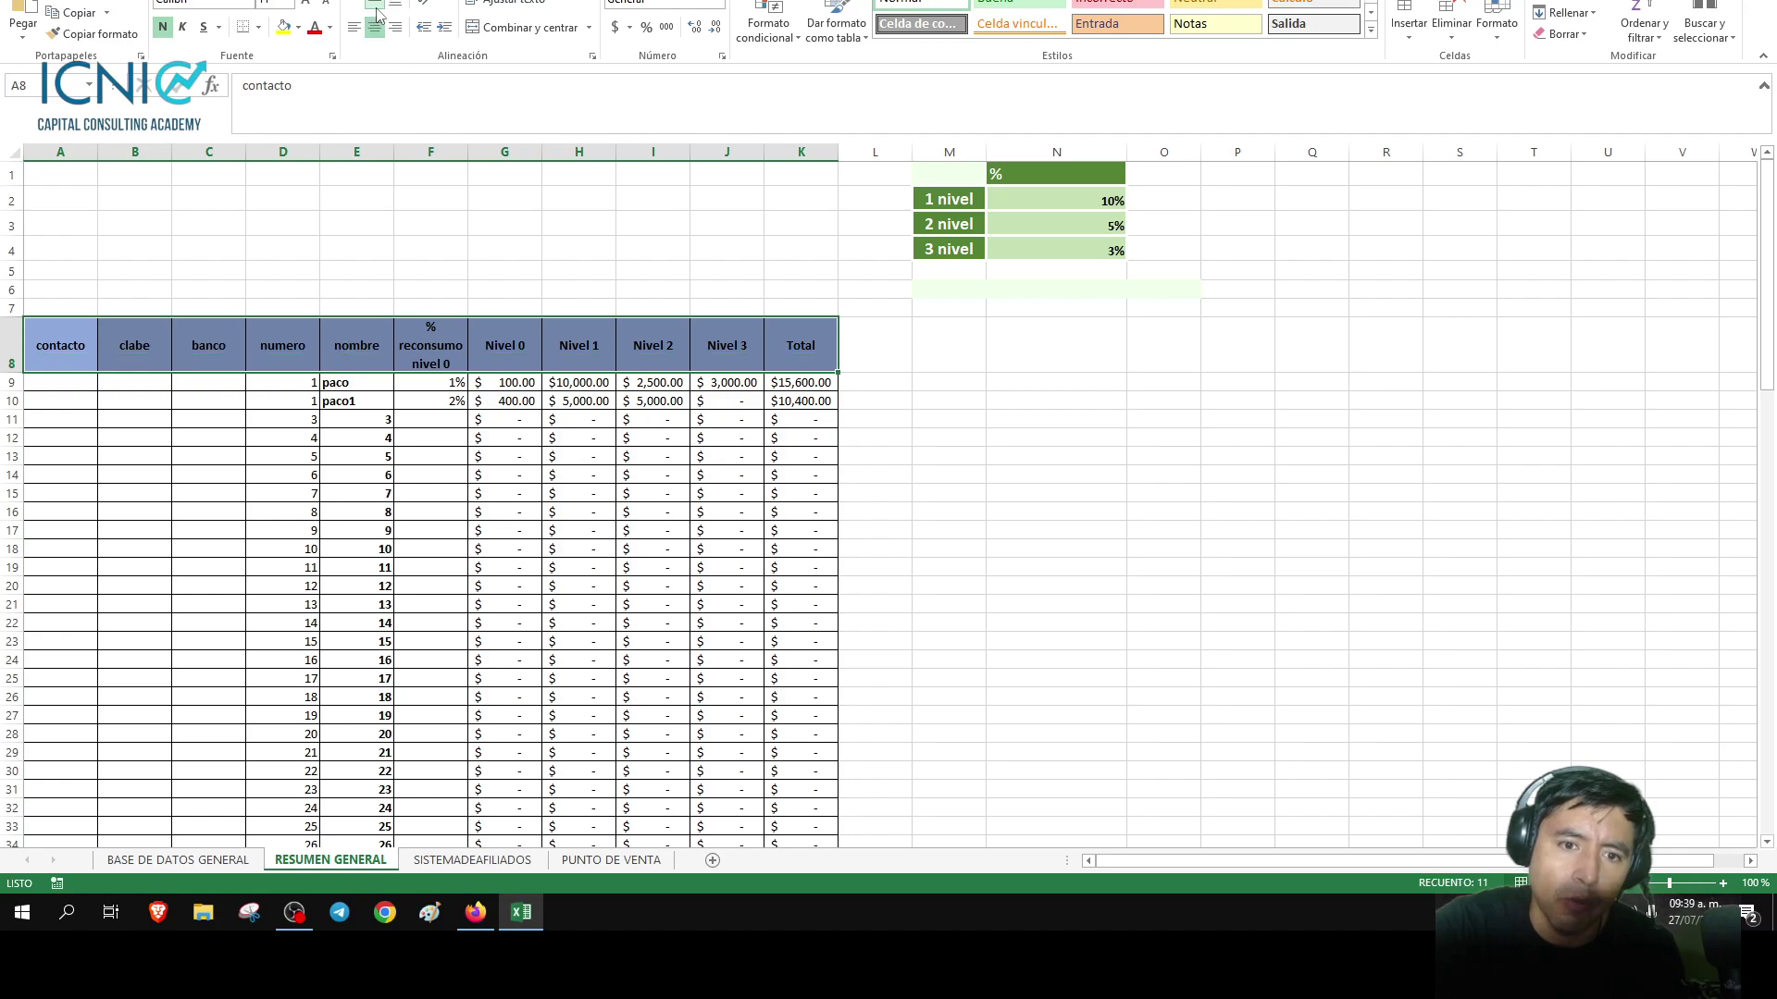
Narrow the reconsumo percentage column F slightly and review paco's number and name entries.
left_click(504, 419)
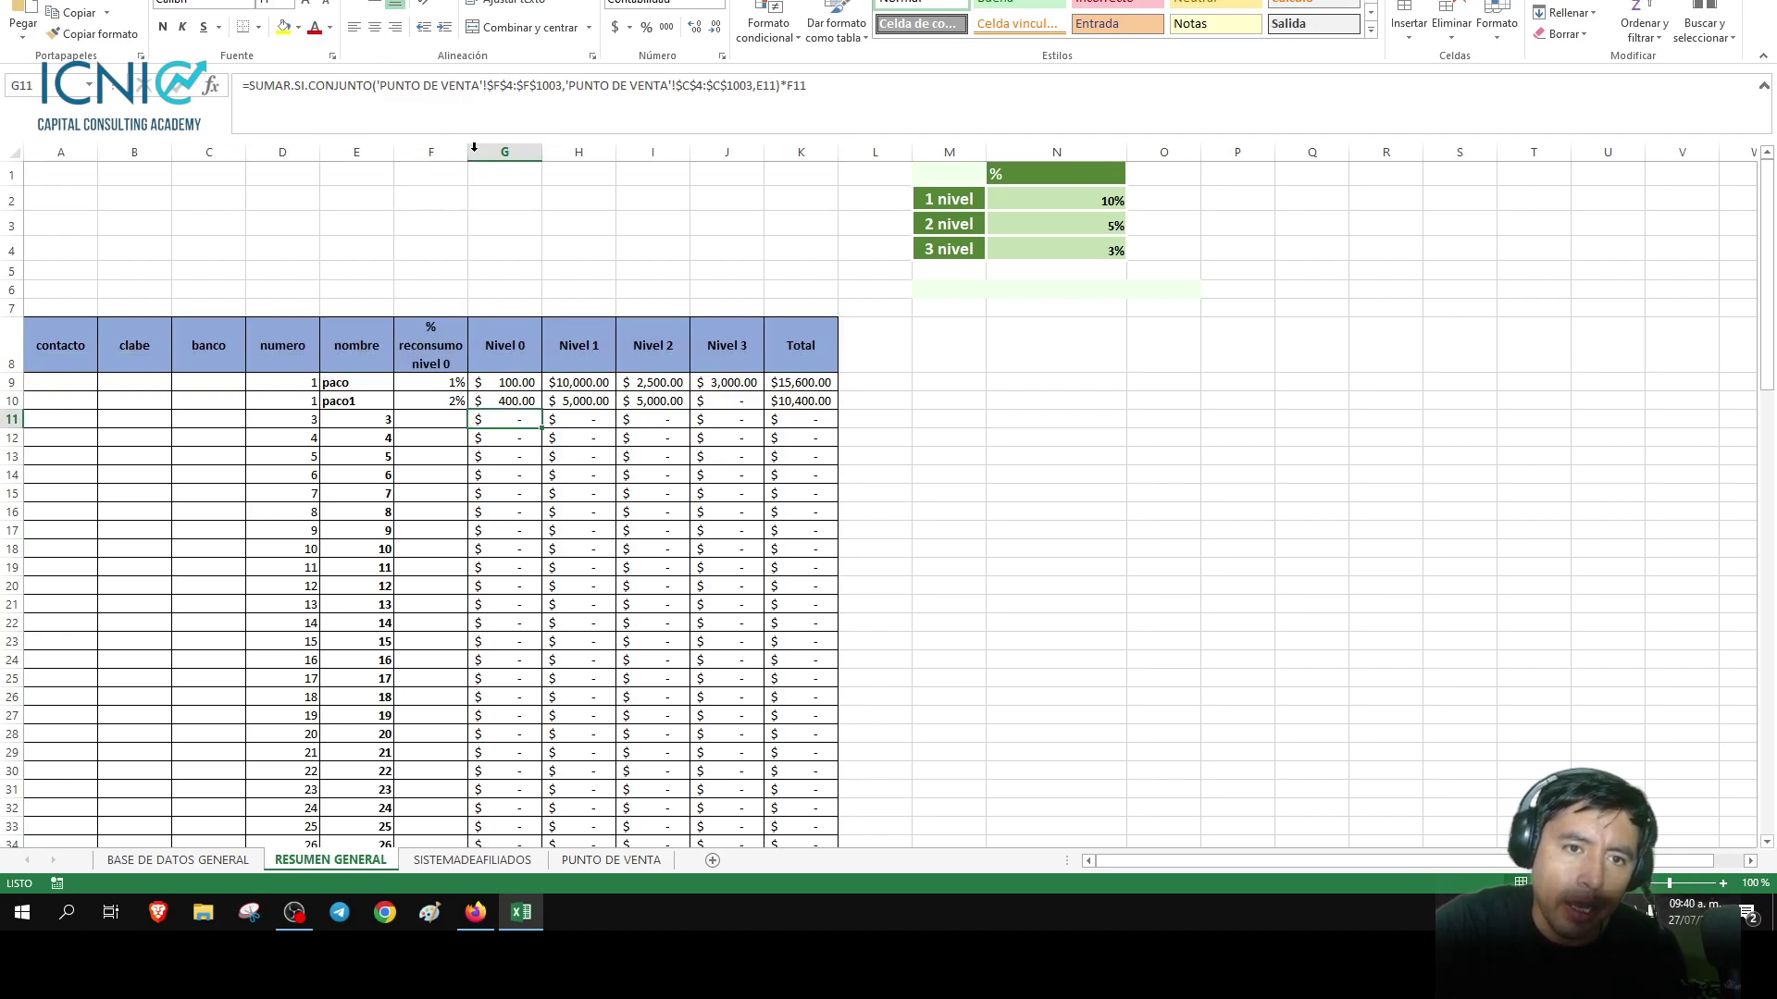
left_click_drag(467, 152, 464, 151)
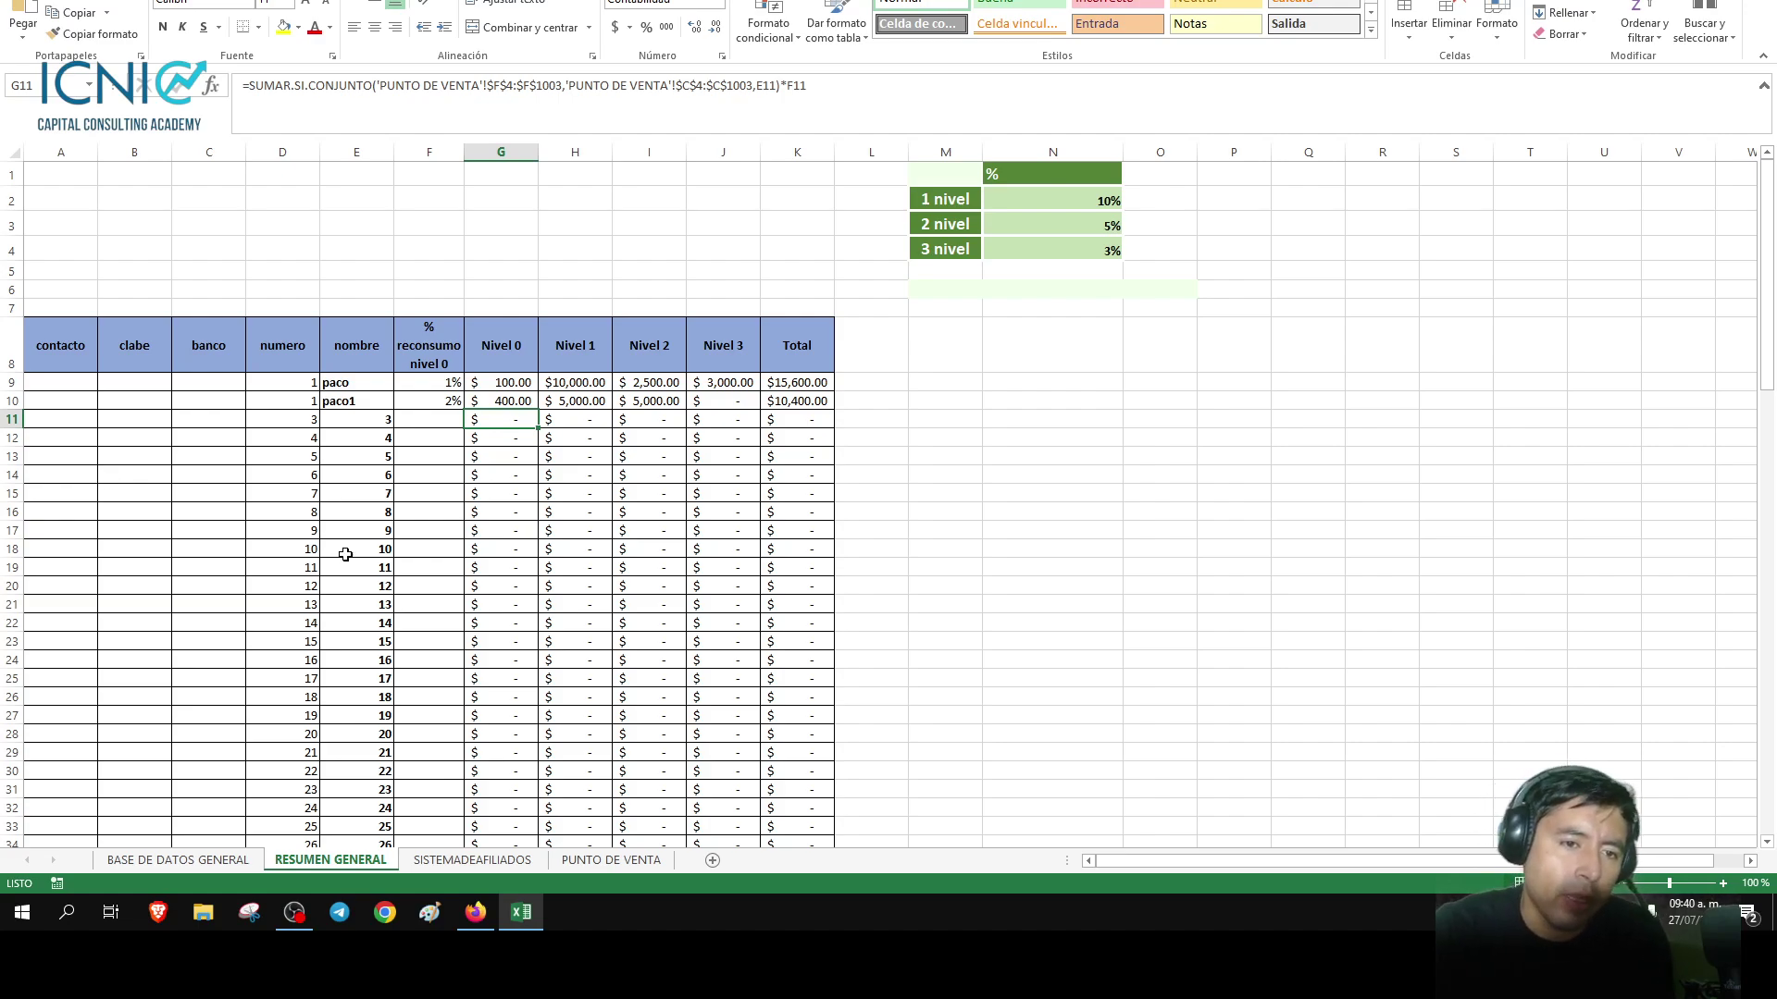
left_click(336, 387)
left_click(286, 377)
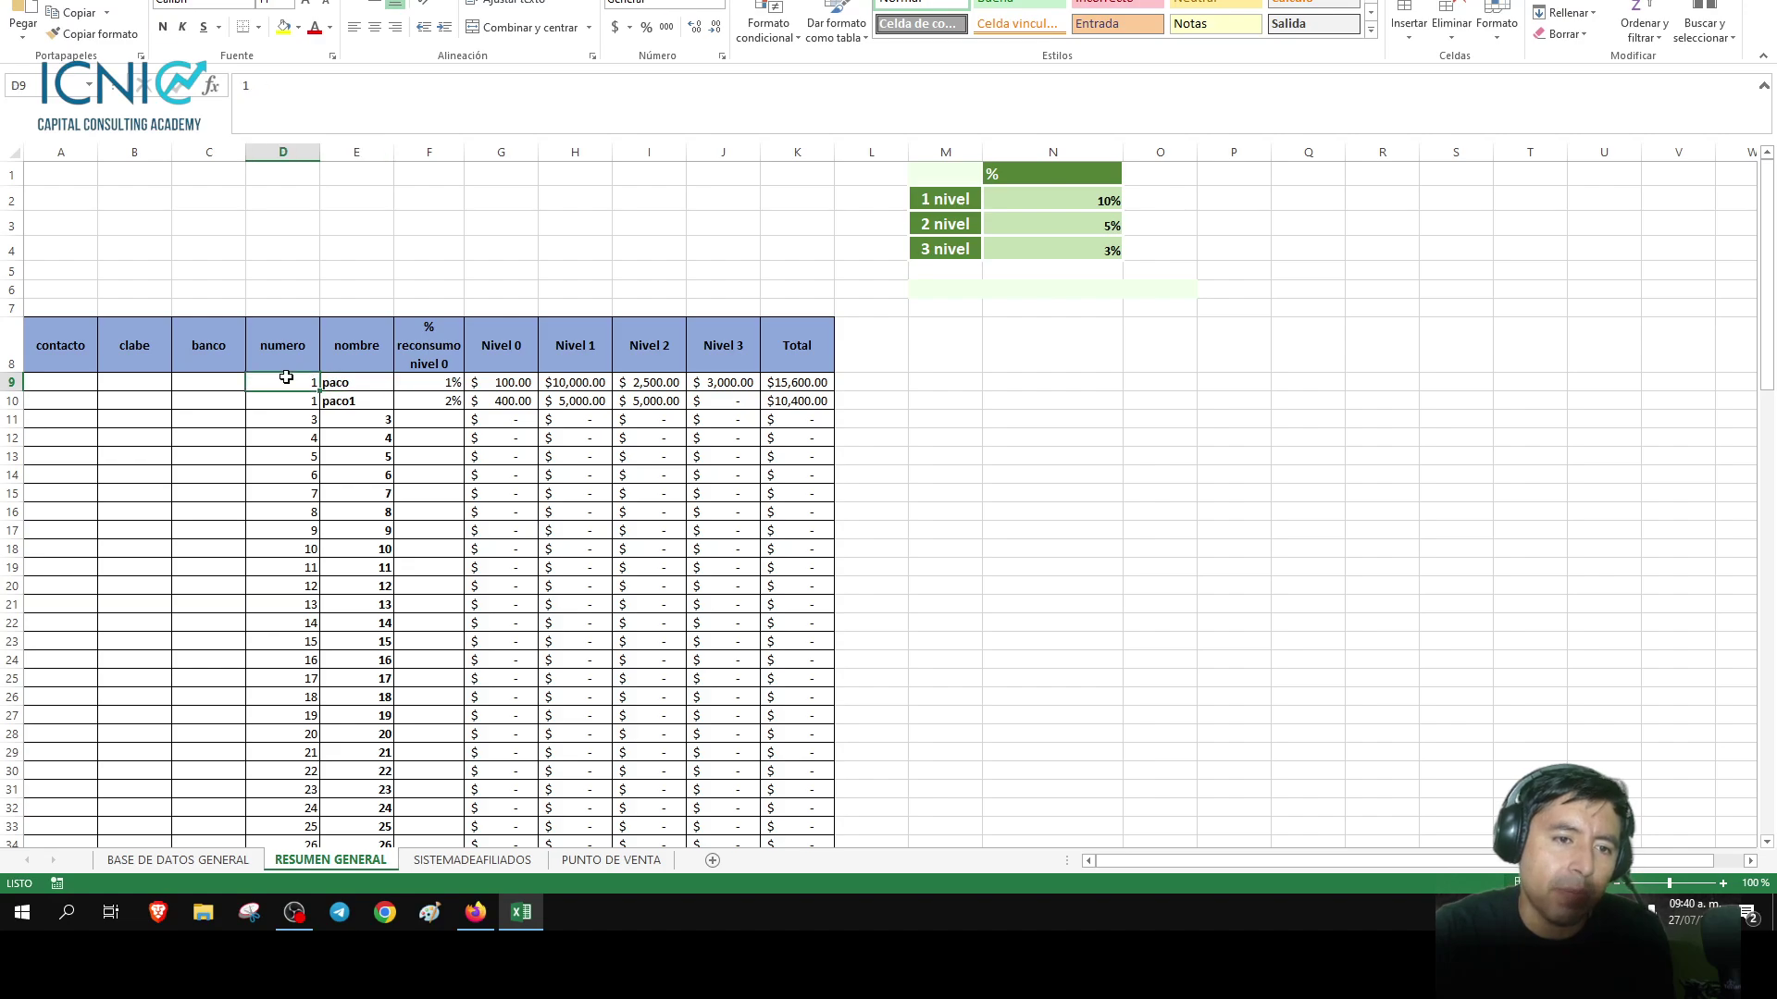
left_click(337, 382)
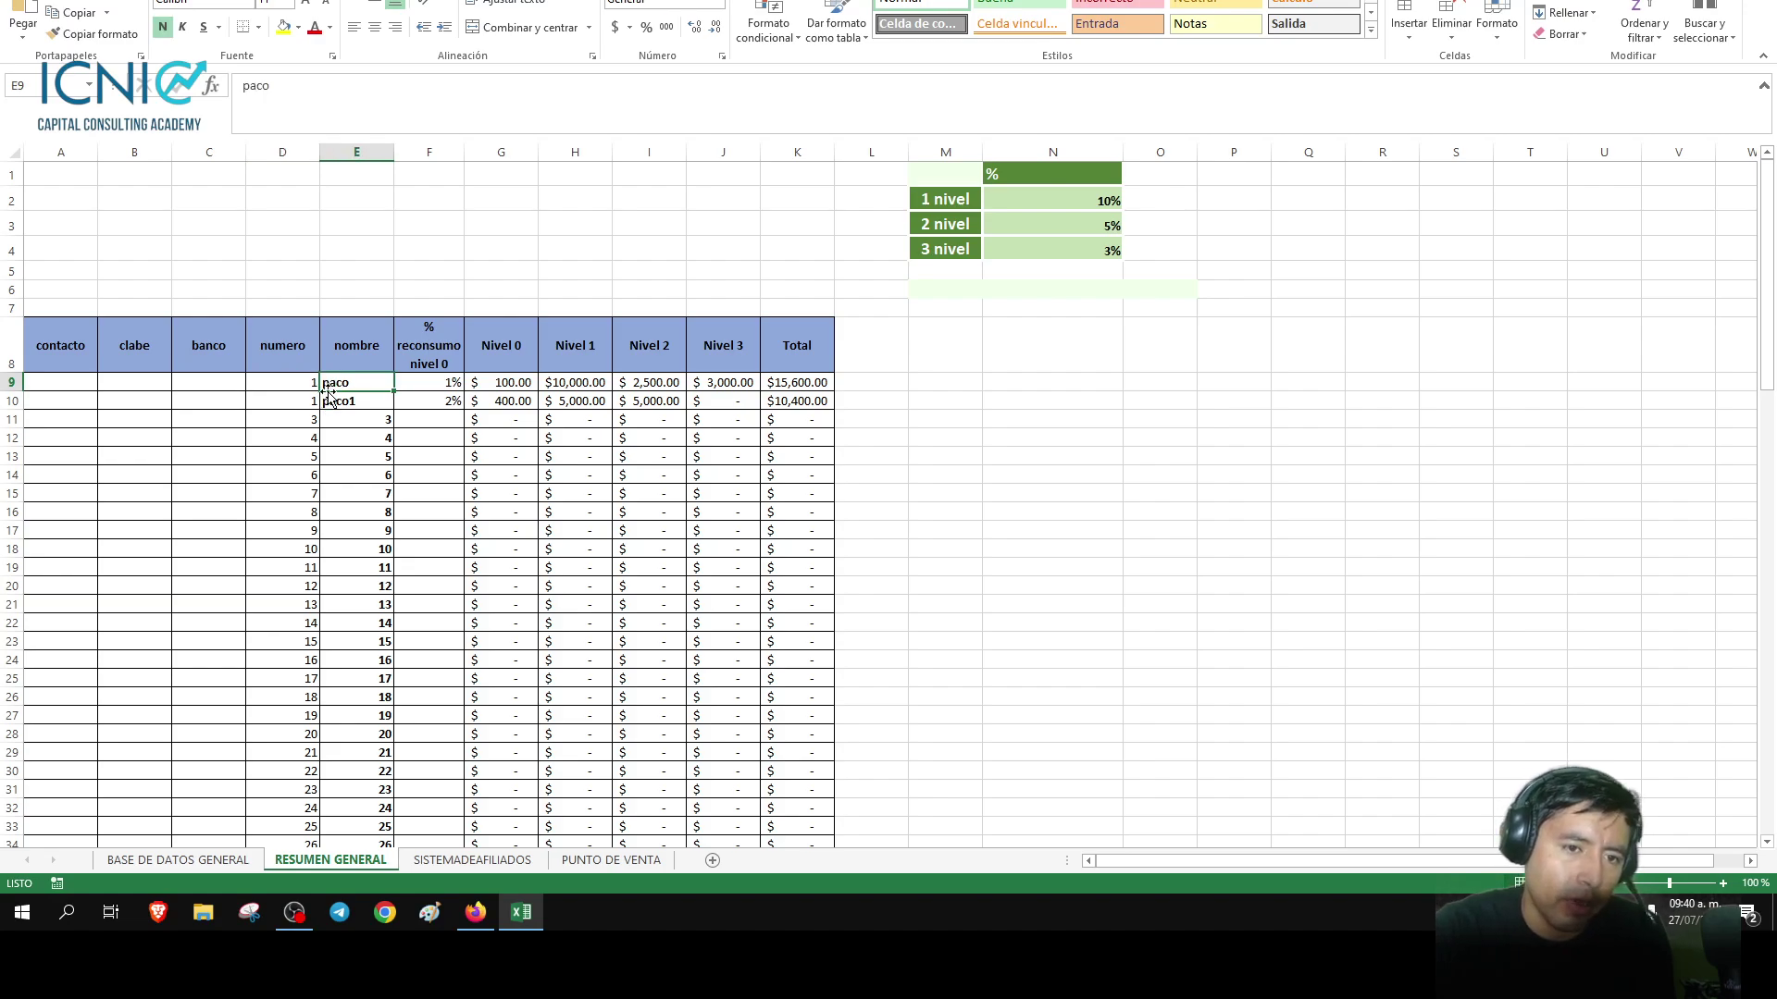
left_click(296, 381)
left_click(337, 384)
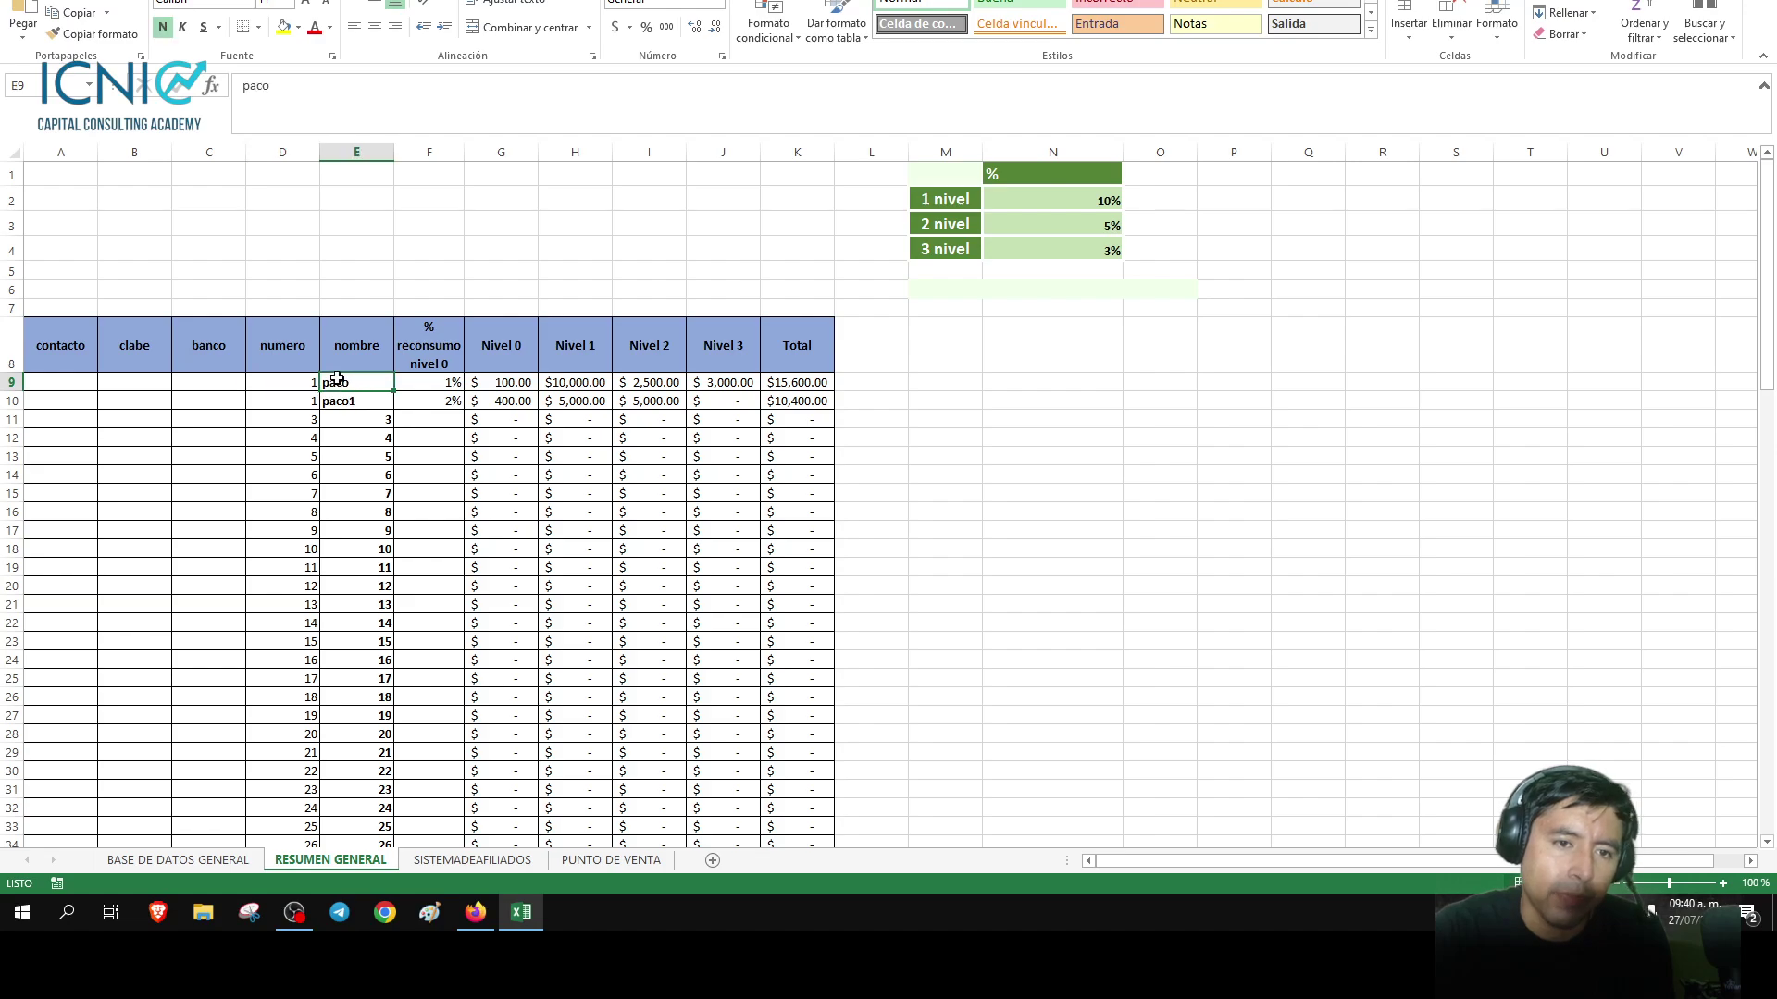
left_click(304, 385)
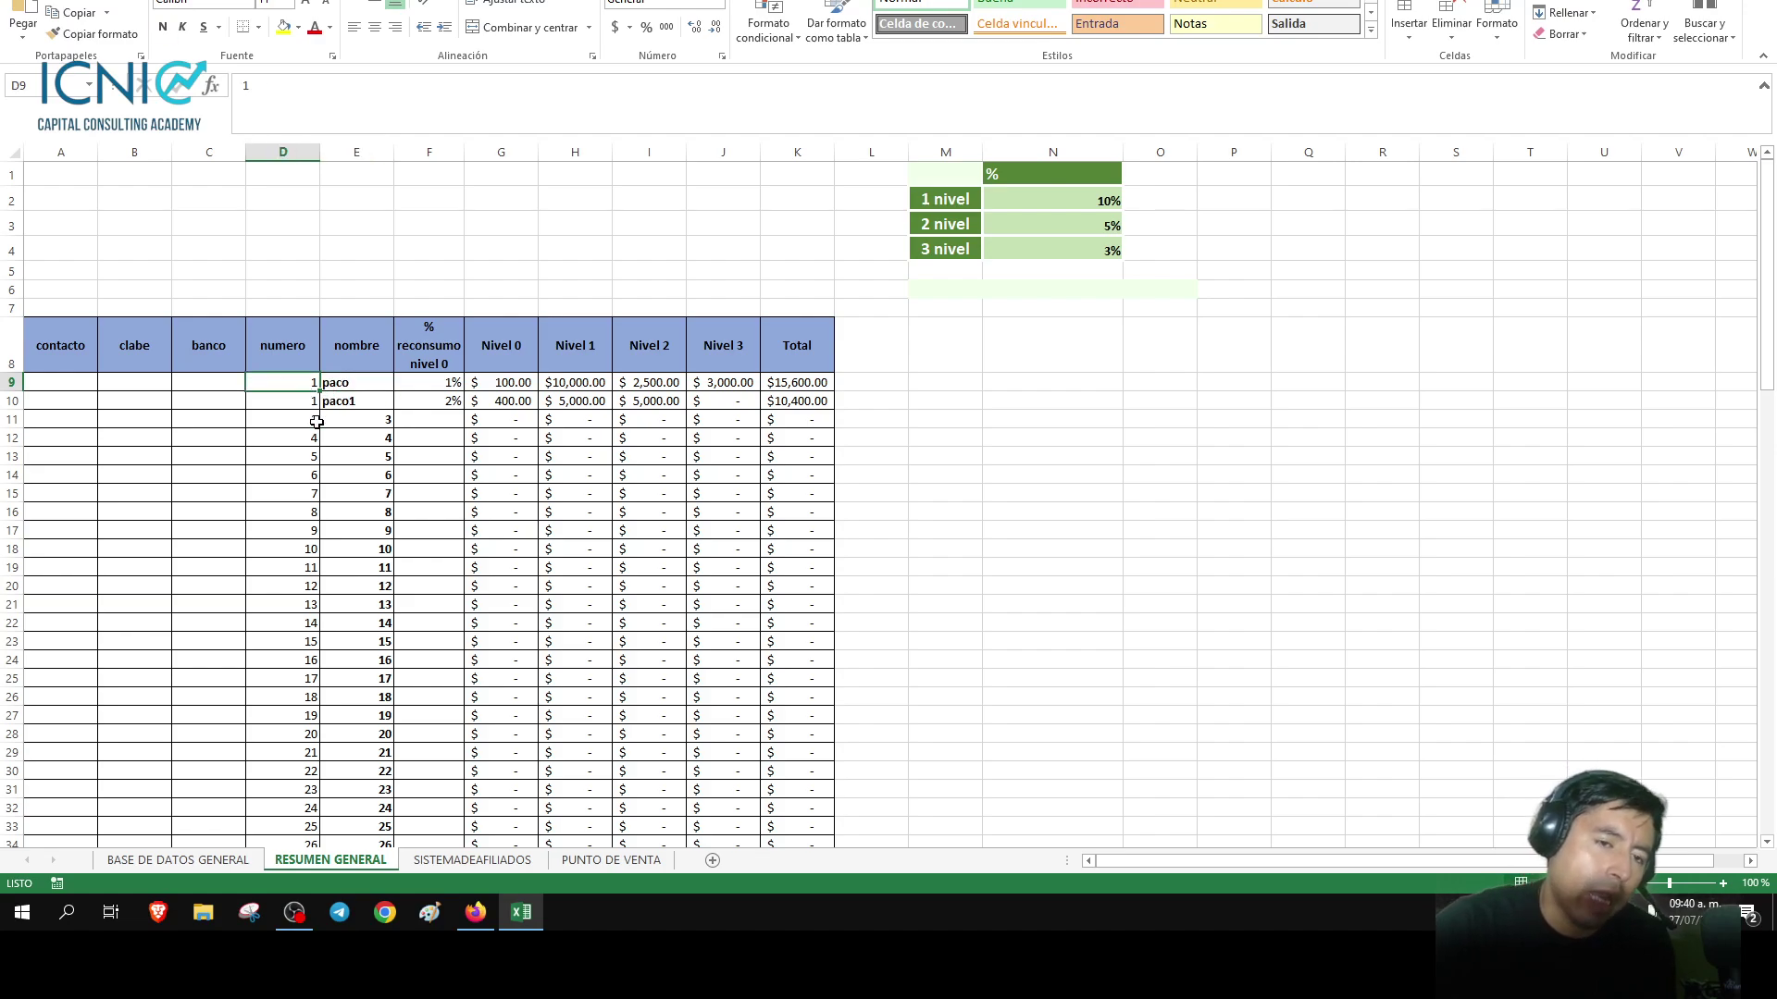
Try 4% as paco's reconsumo percentage, check the Nivel 0 commission, then restore 1%.
key("Right")
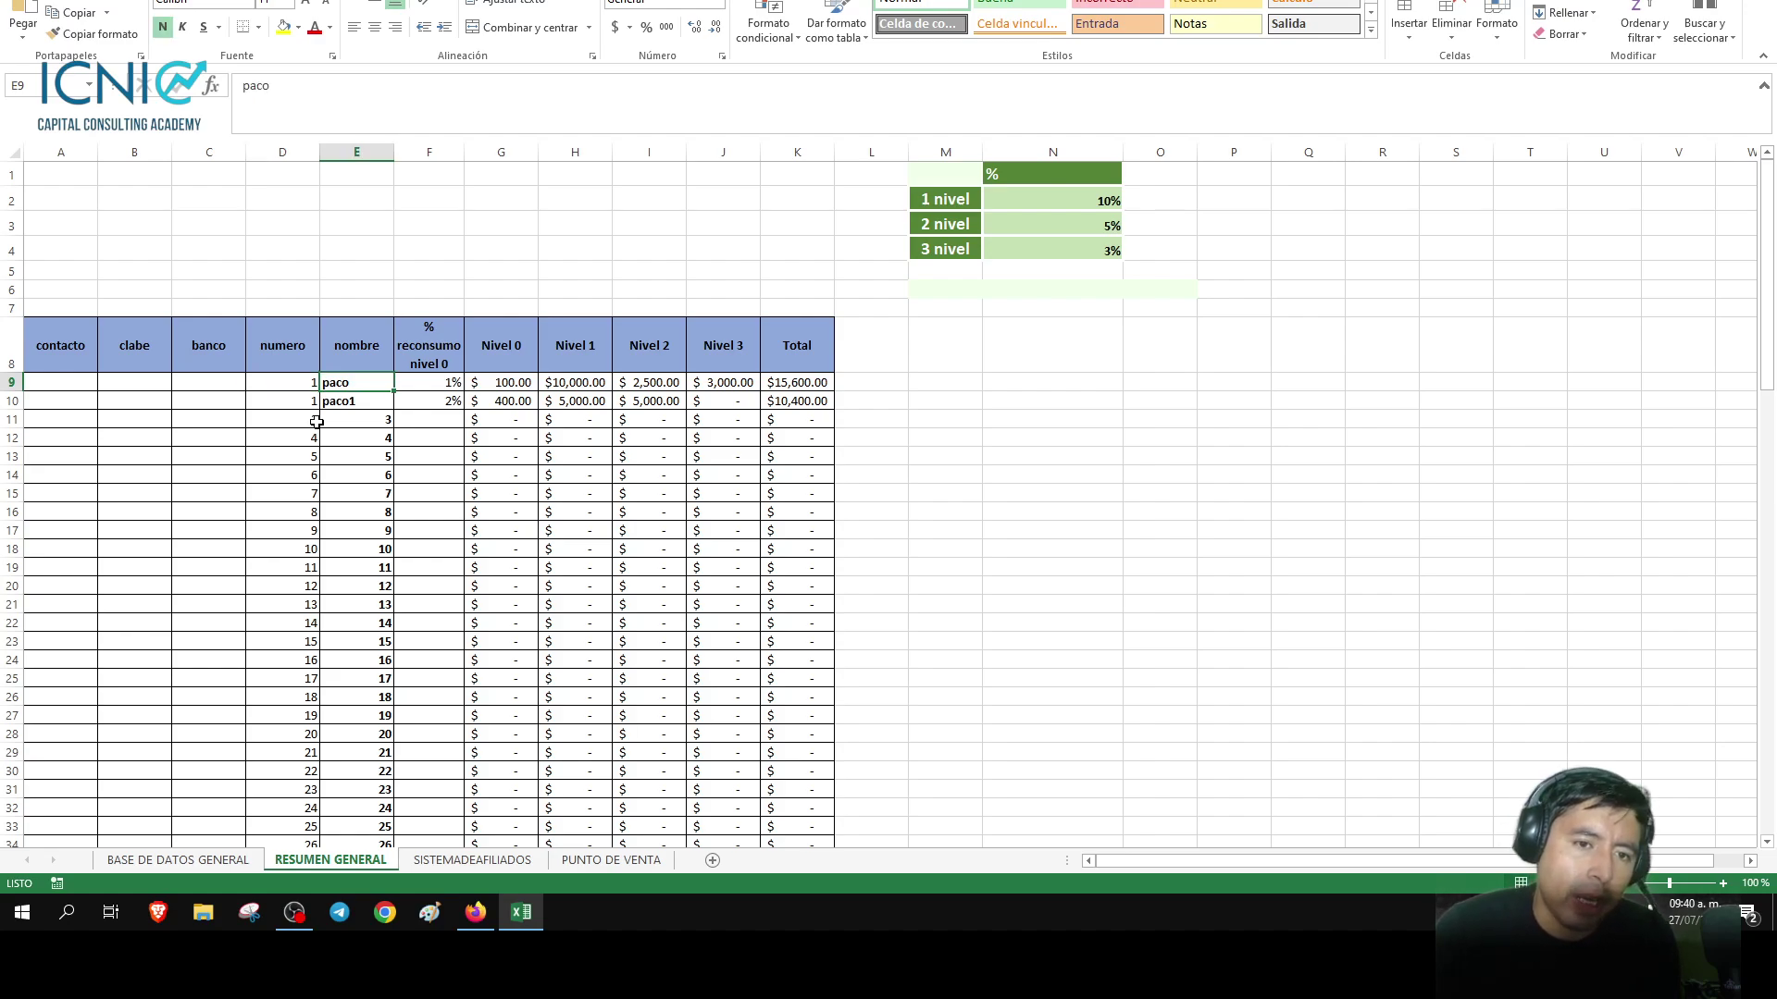
key("Right")
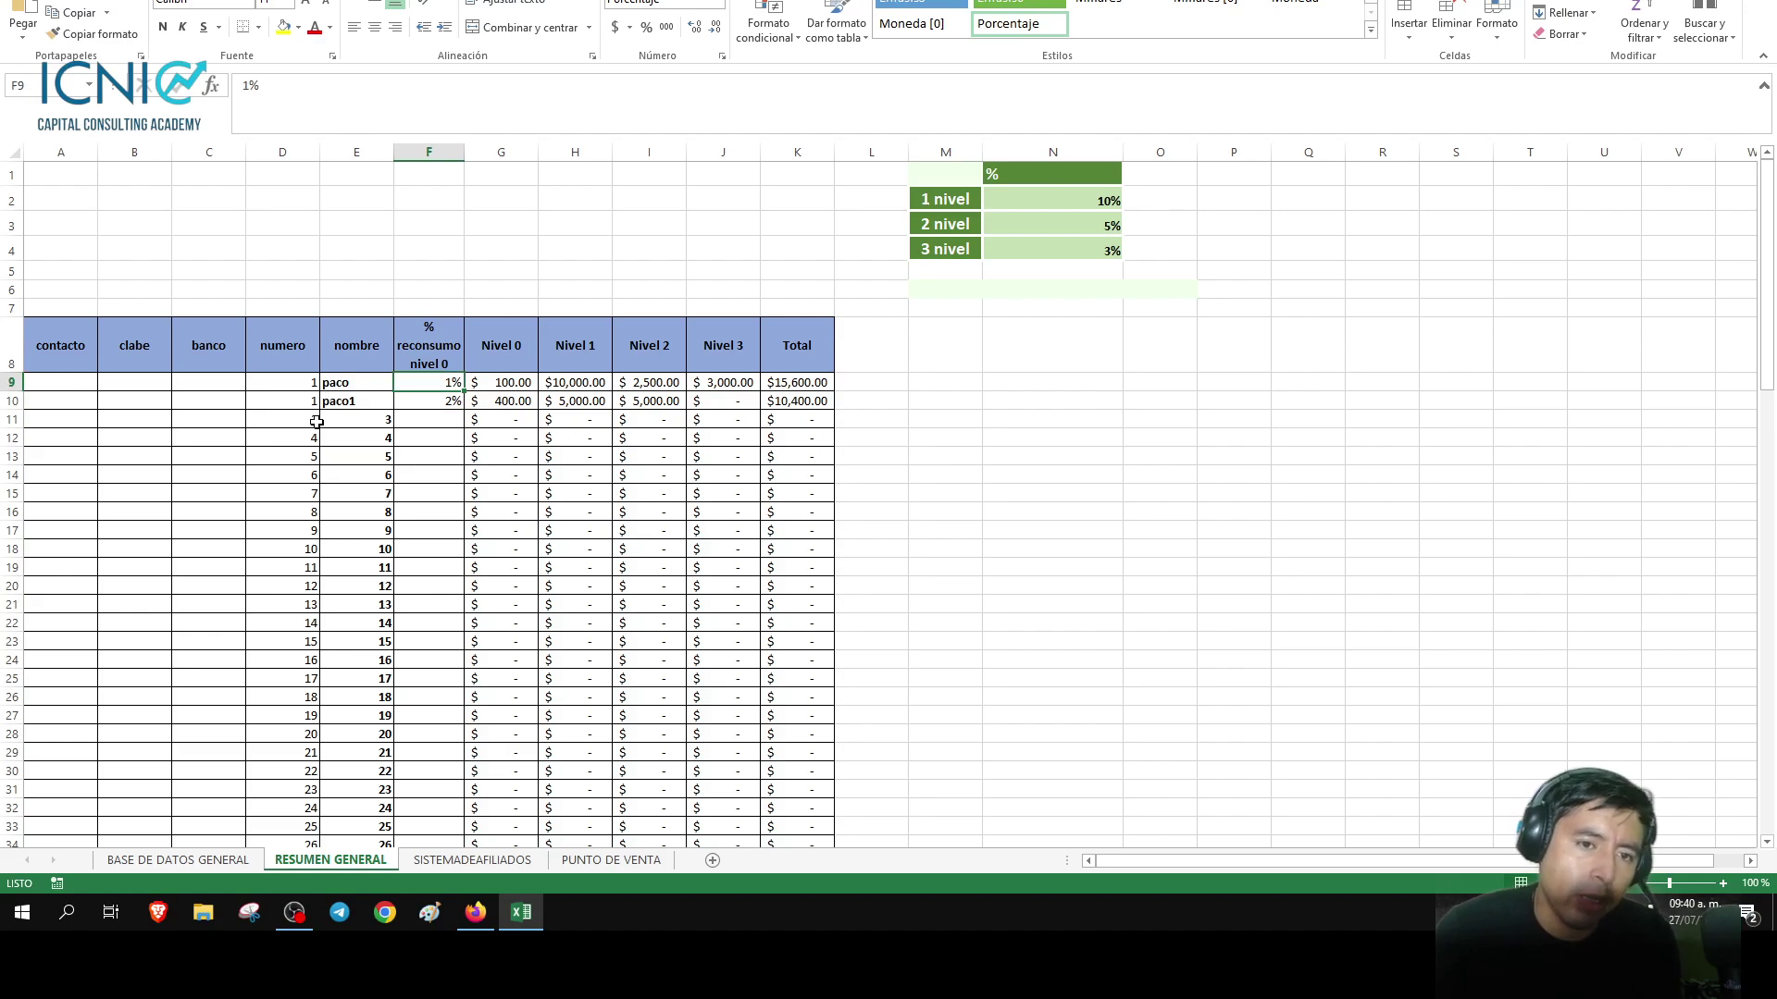
type("4")
key("Return")
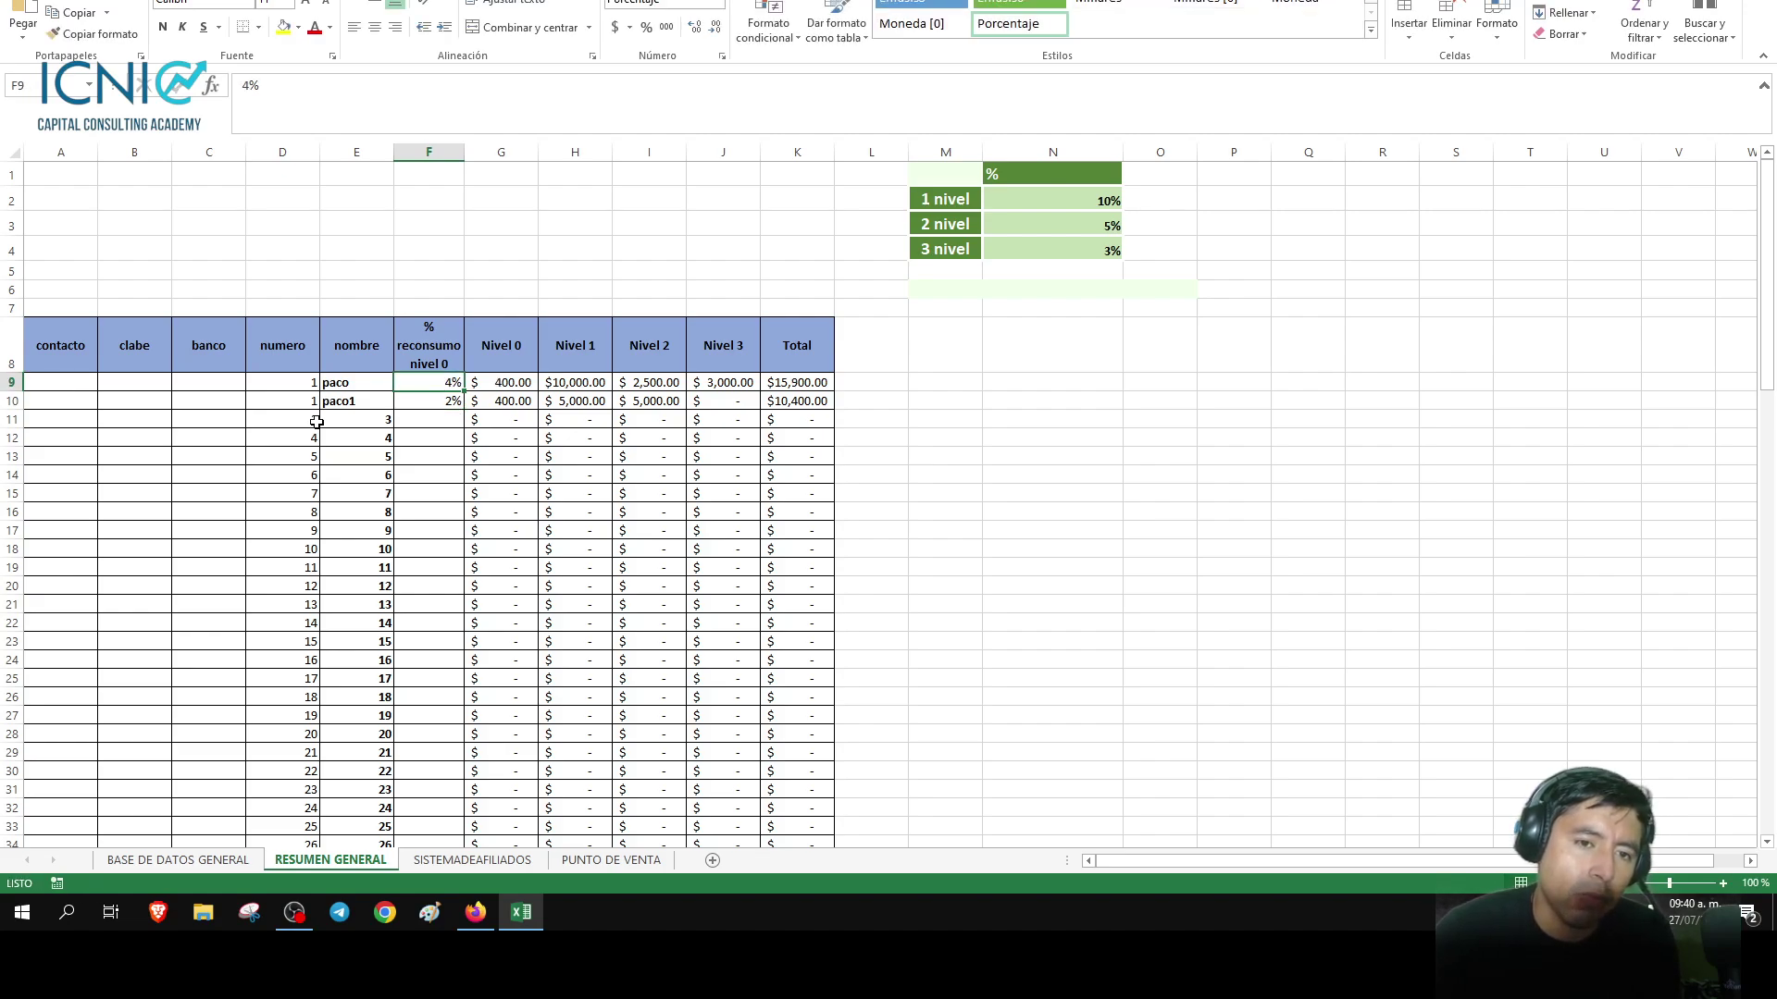
key("Right")
key("Left")
key("Up")
key("Right")
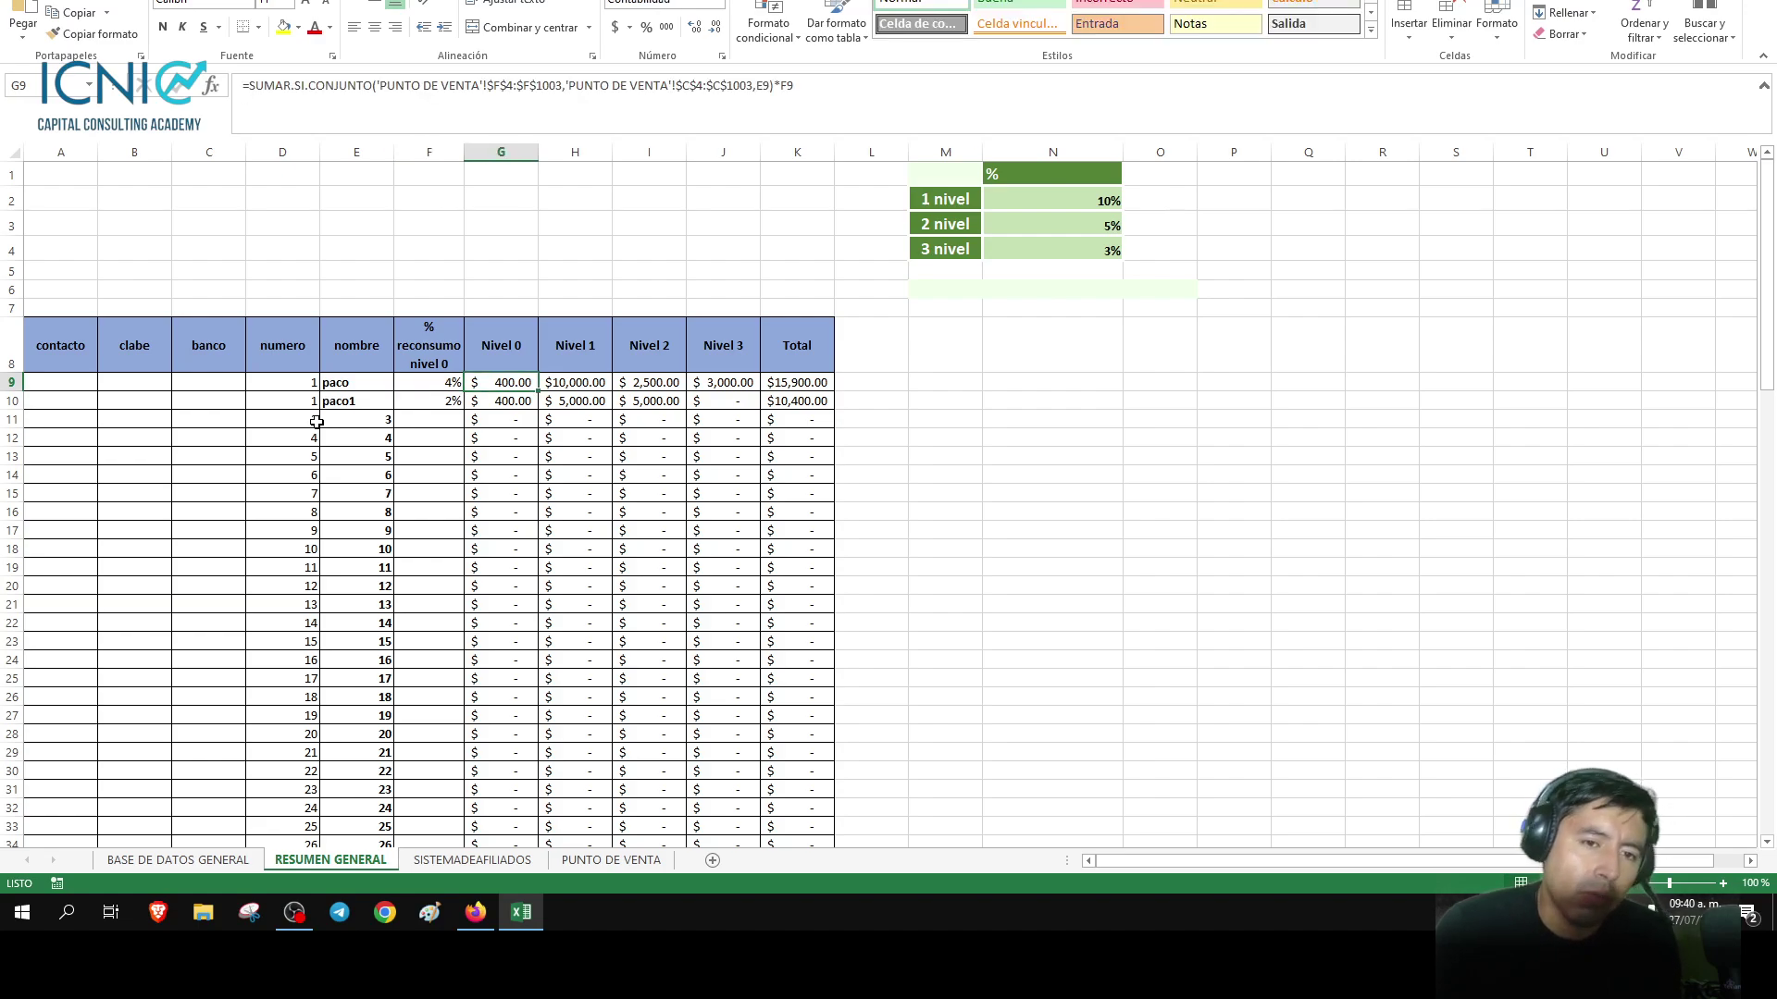
key("Left")
type("1")
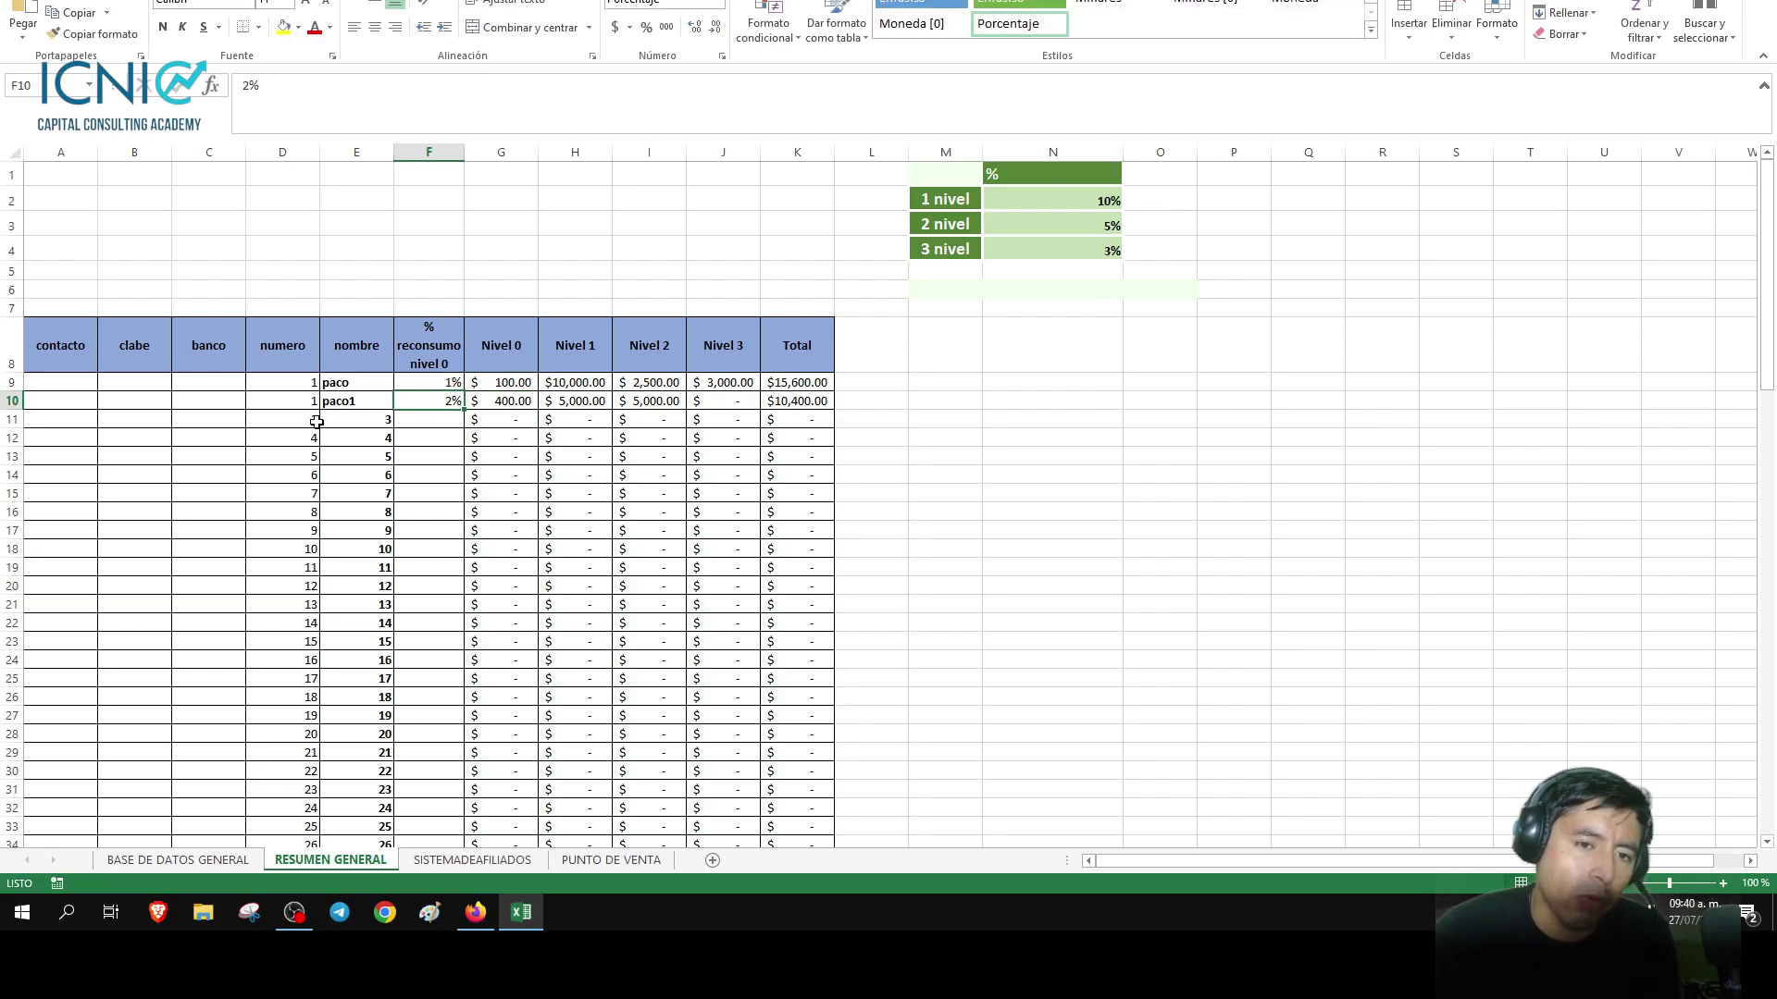
key("Return")
key("Up")
key("Right")
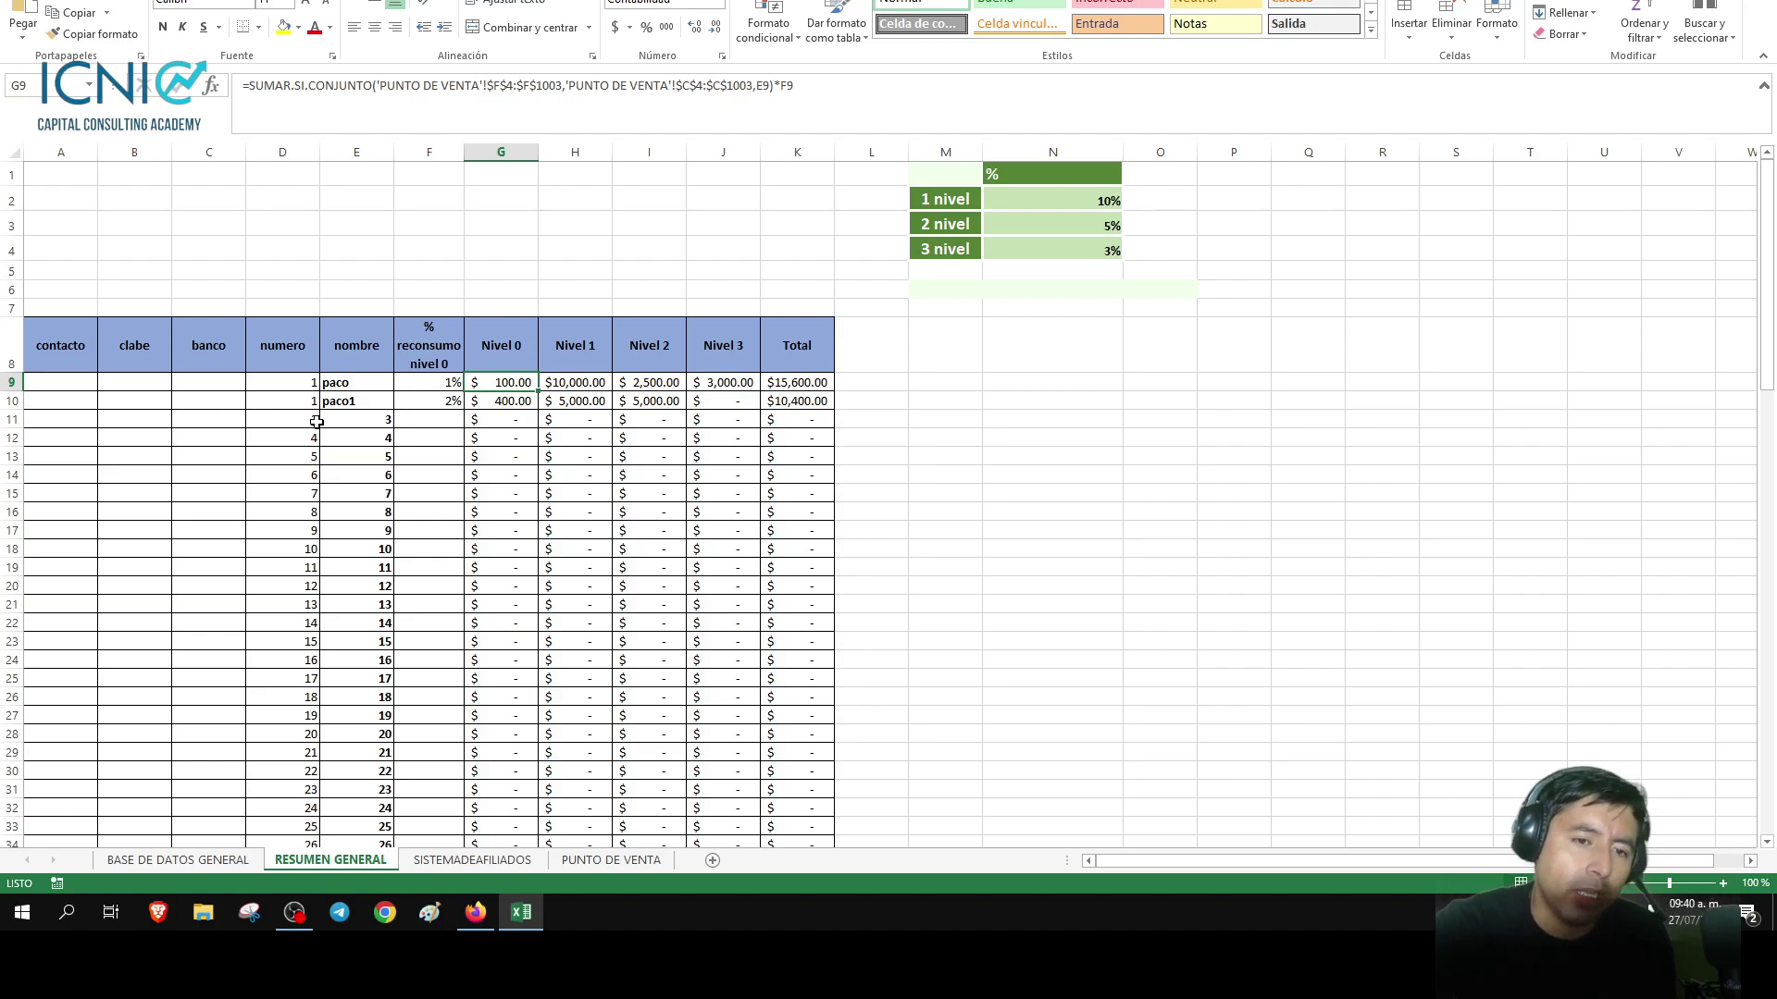
left_click(470, 860)
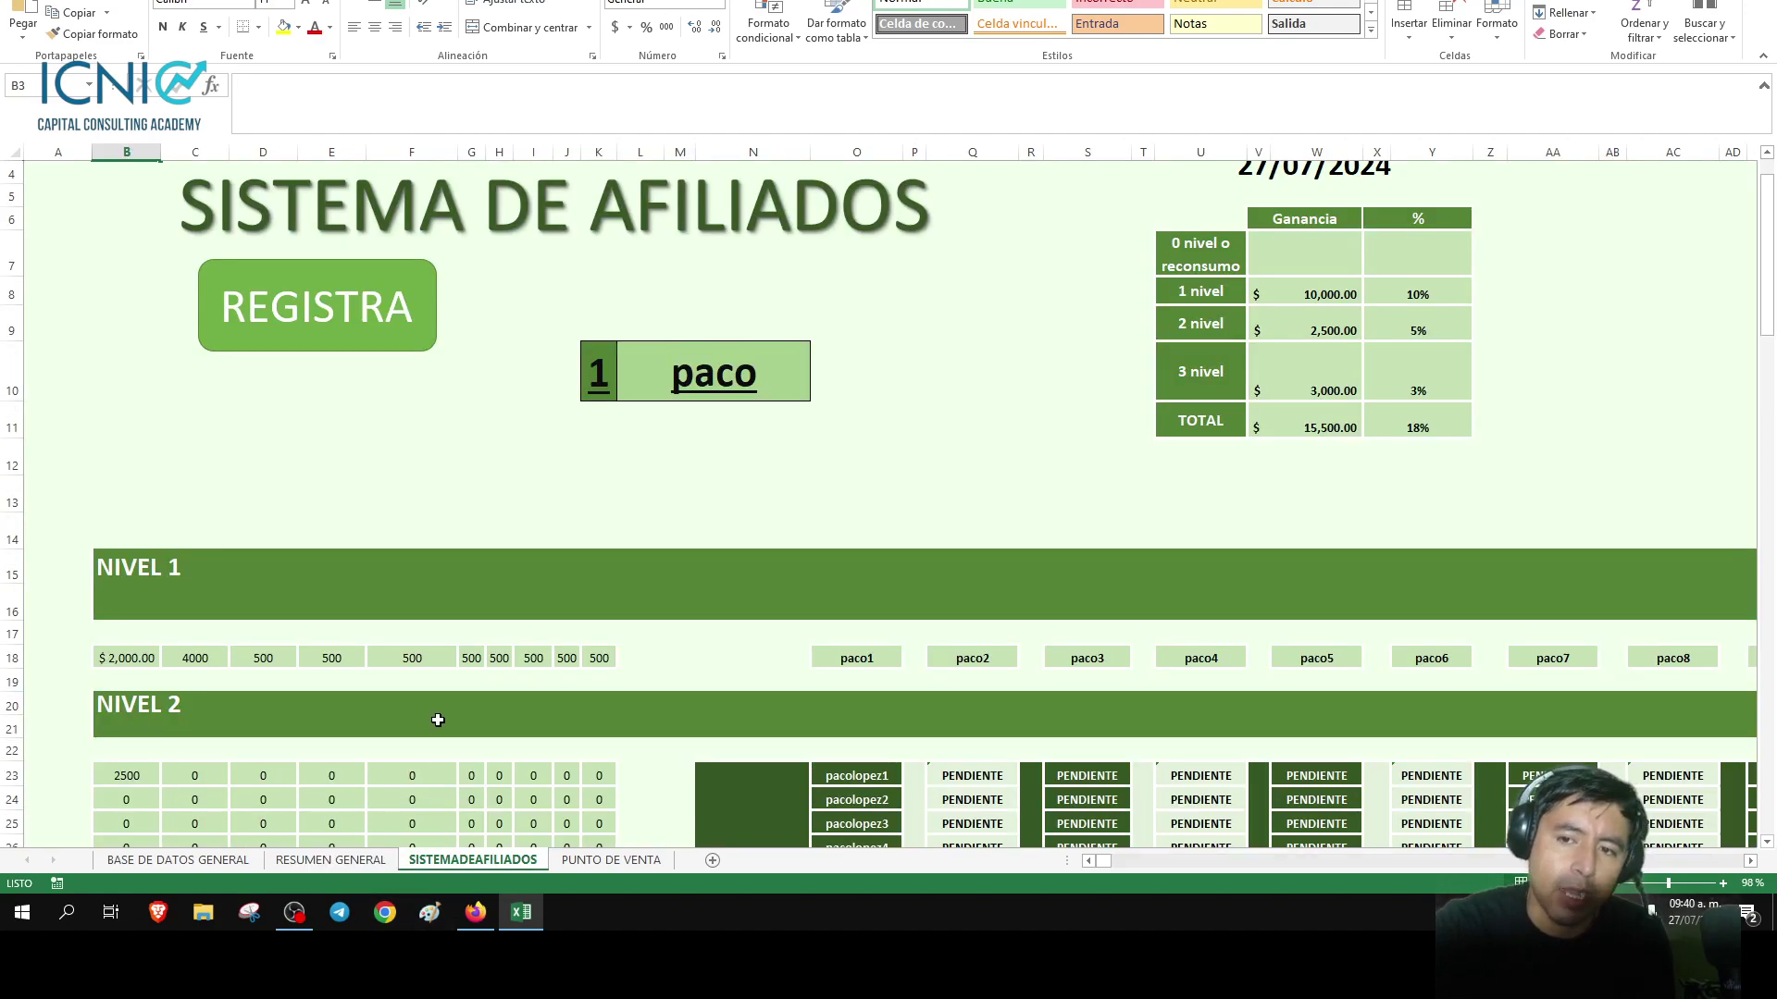
scroll(603, 623, "down", 5)
scroll(677, 676, "down", 4)
scroll(678, 675, "down", 6)
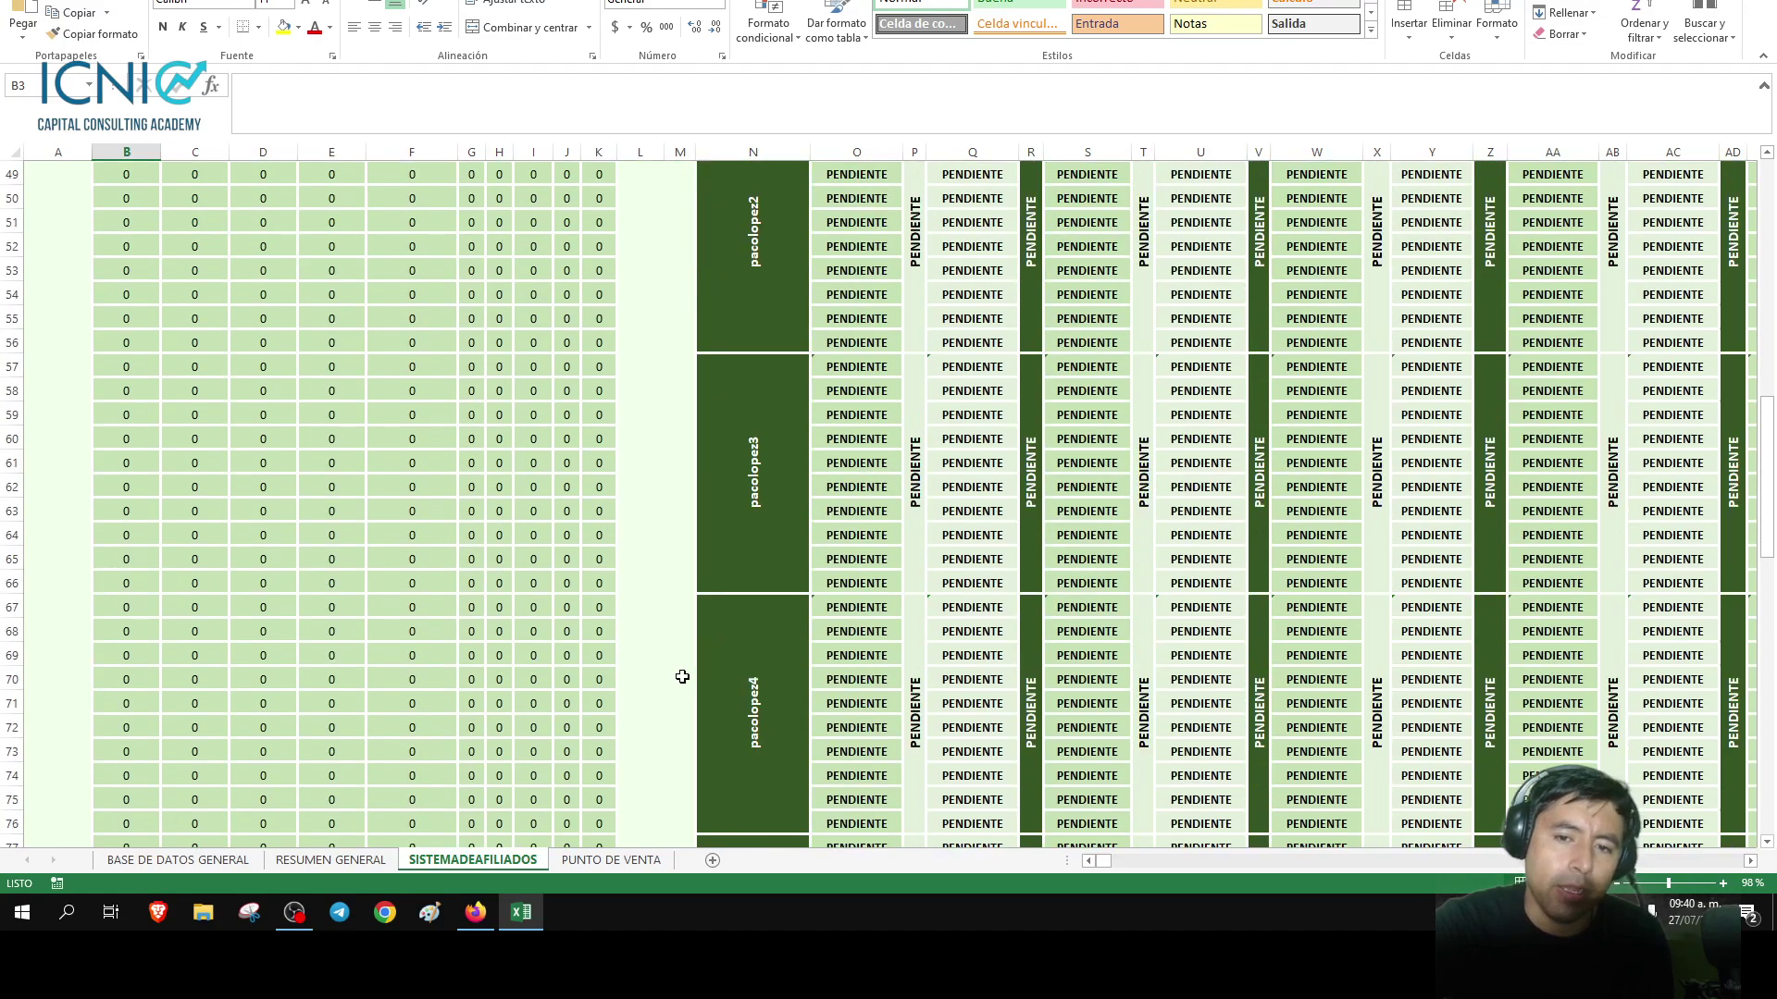
scroll(677, 679, "down", 6)
scroll(678, 679, "down", 5)
scroll(677, 685, "down", 5)
scroll(679, 694, "down", 10)
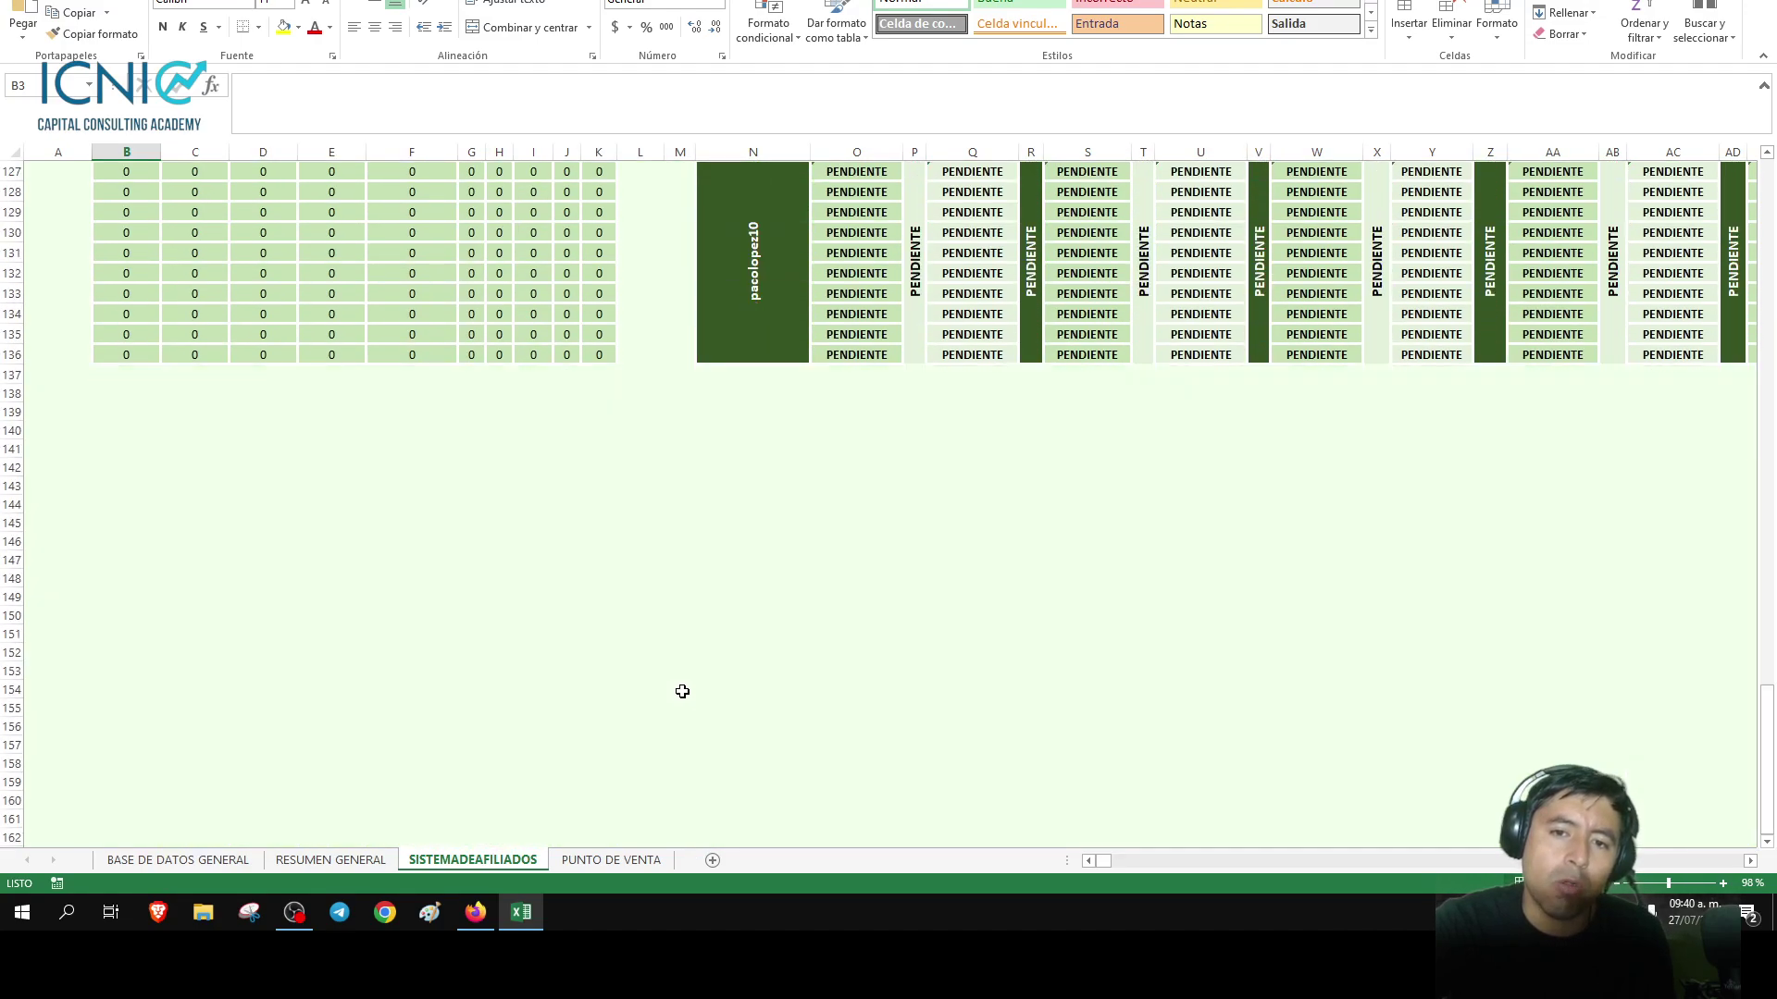
scroll(678, 698, "up", 5)
scroll(678, 698, "up", 8)
scroll(679, 694, "up", 12)
scroll(681, 690, "up", 13)
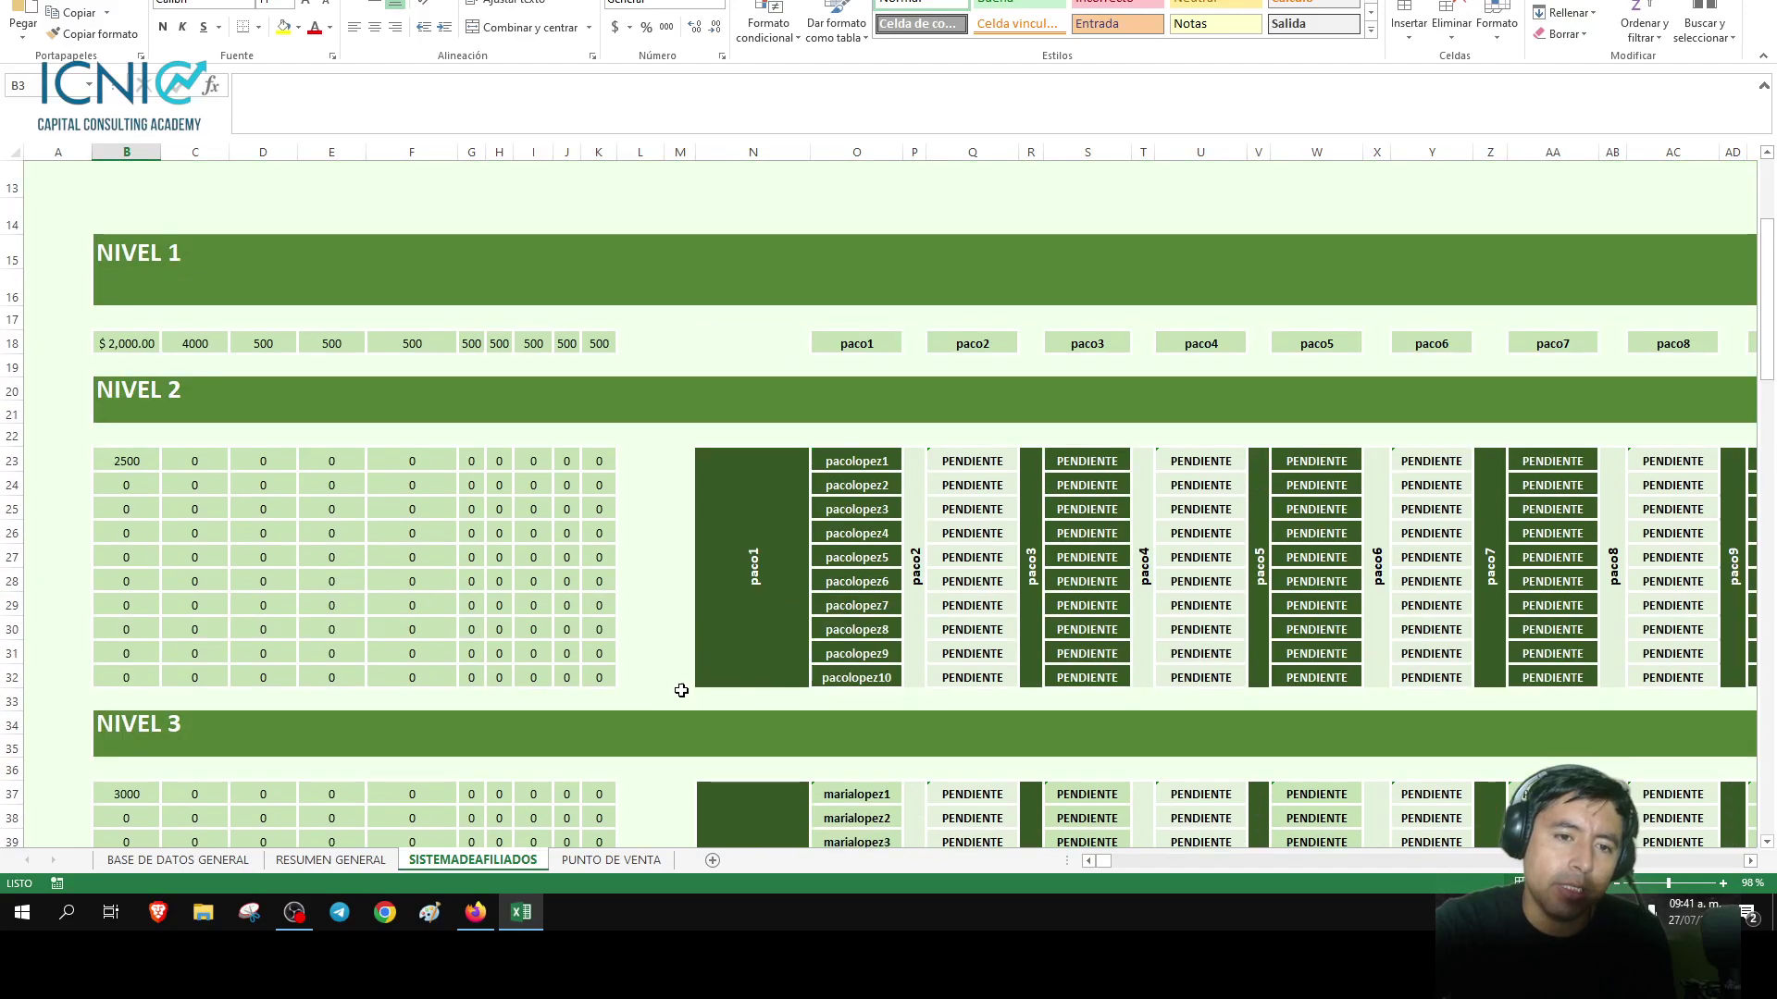
scroll(213, 708, "down", 4)
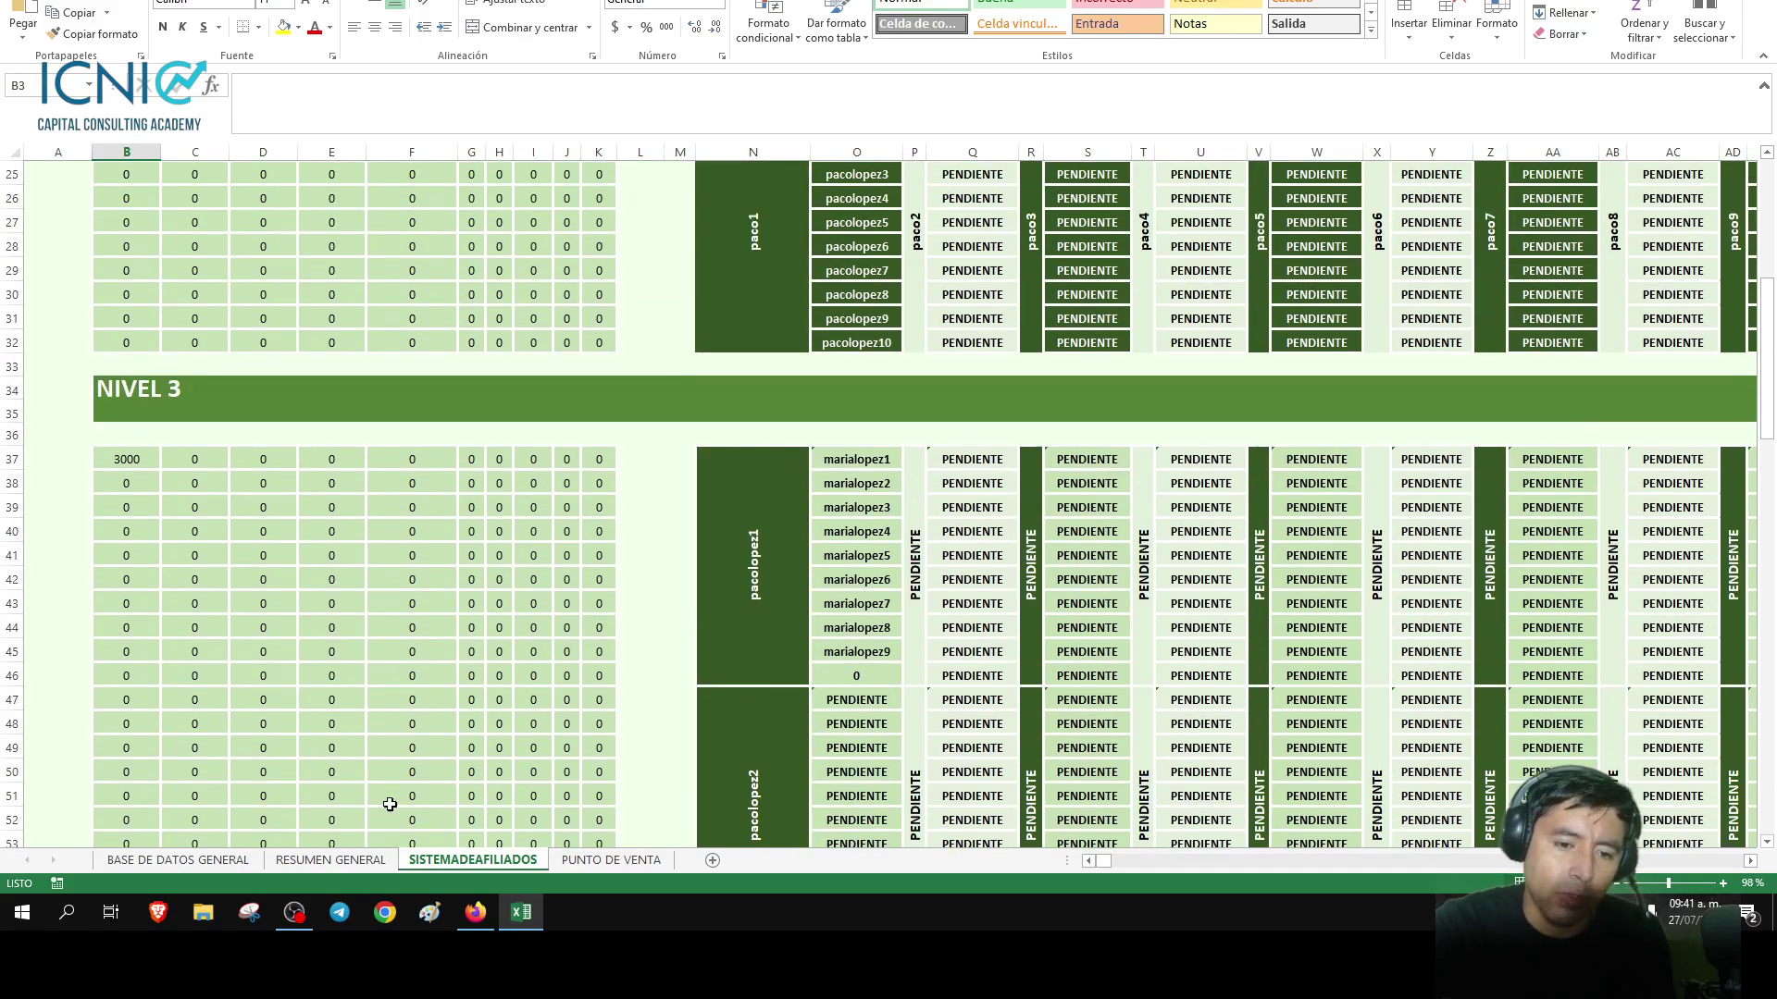
left_click(332, 860)
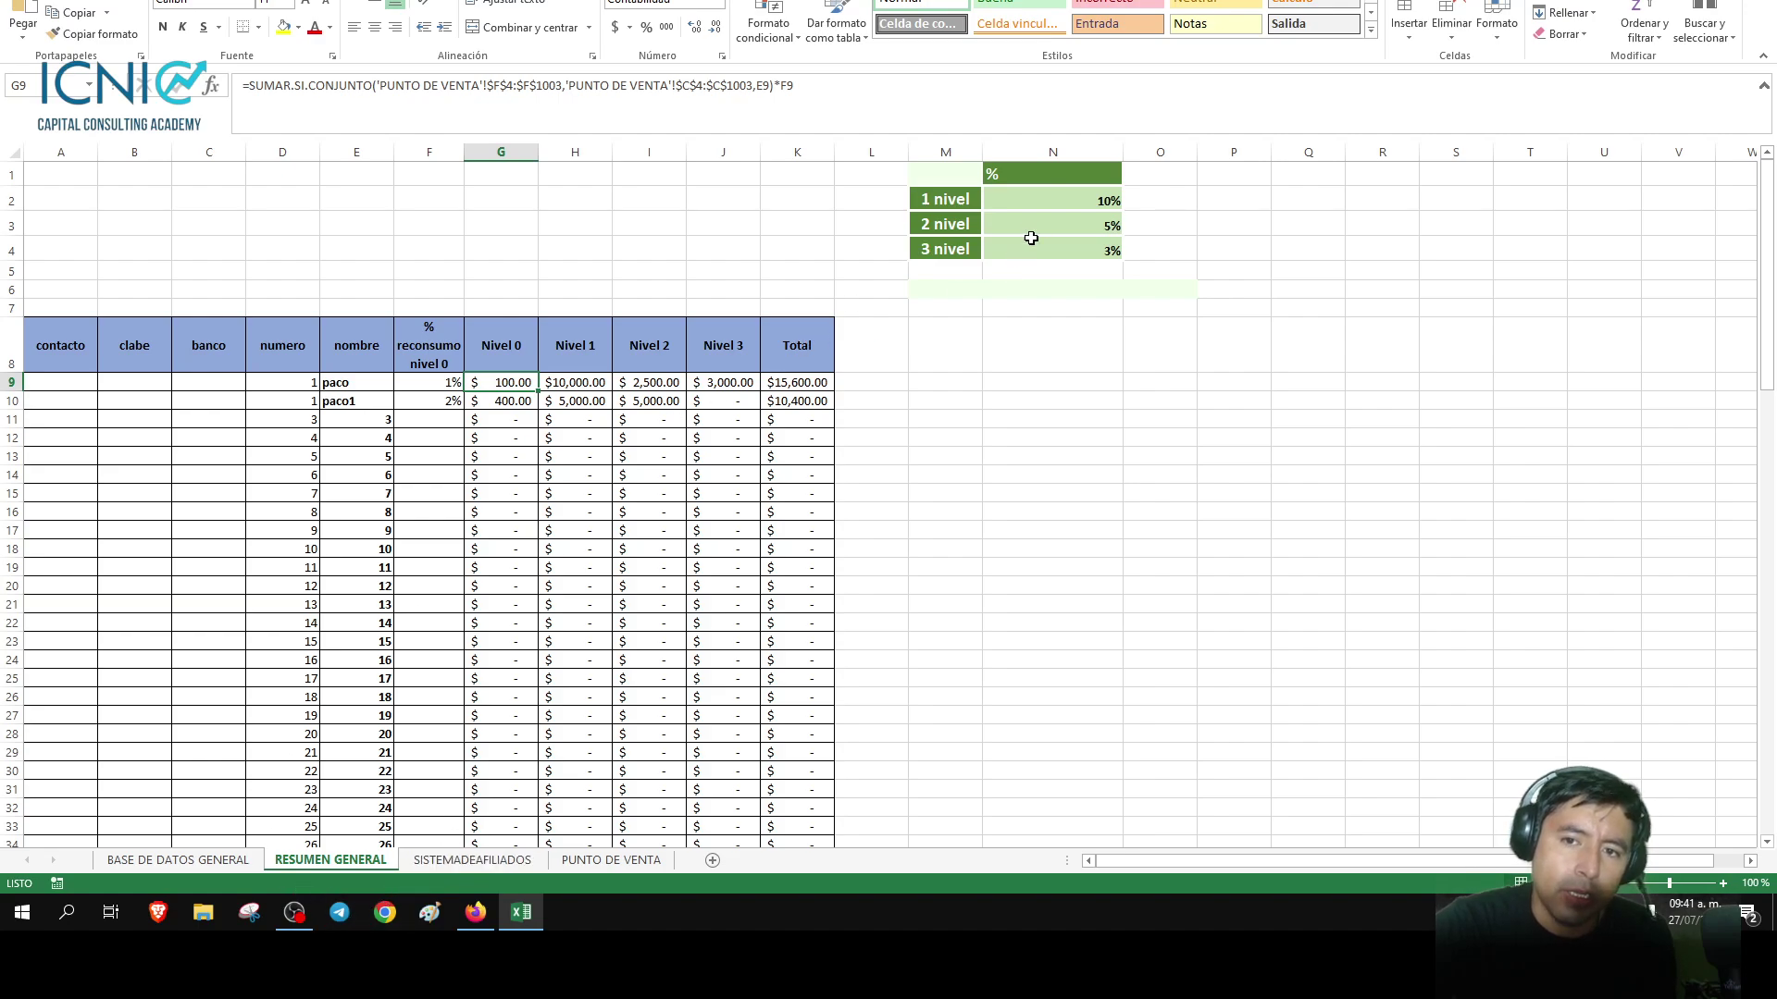
Set the 1 nivel rate to 20% and the 2 nivel rate to 10%.
left_click(1041, 202)
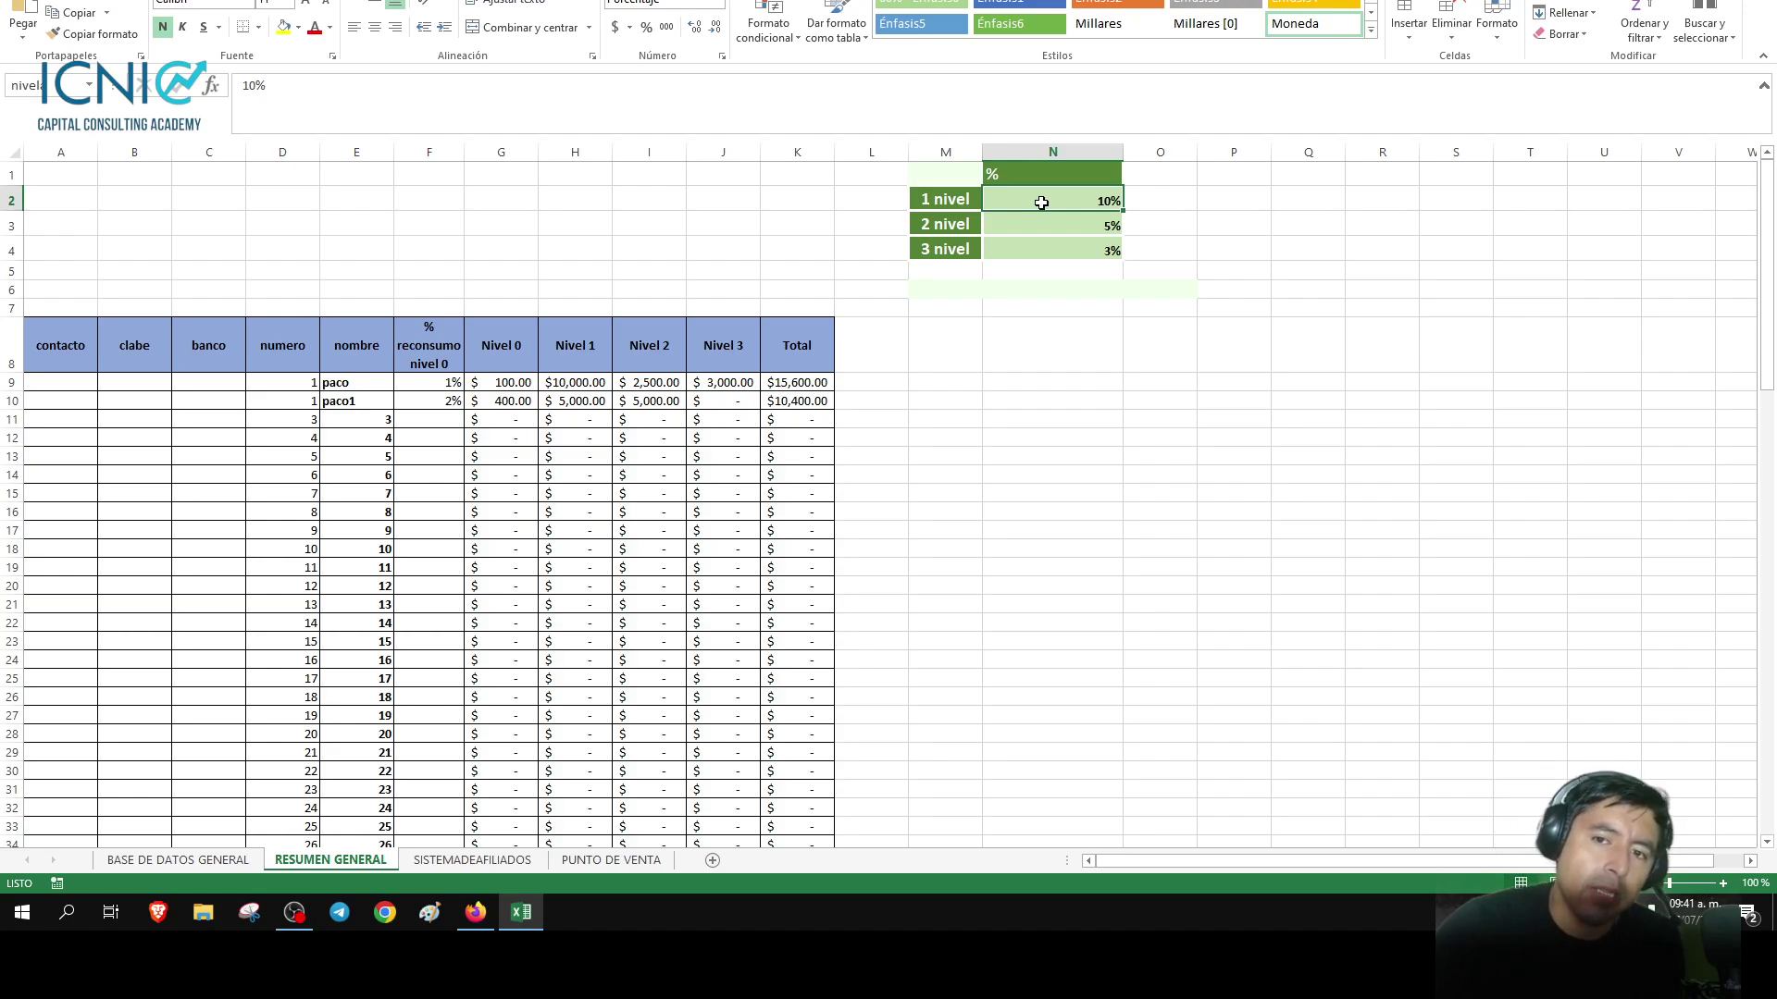
left_click(1039, 224)
left_click(1017, 193)
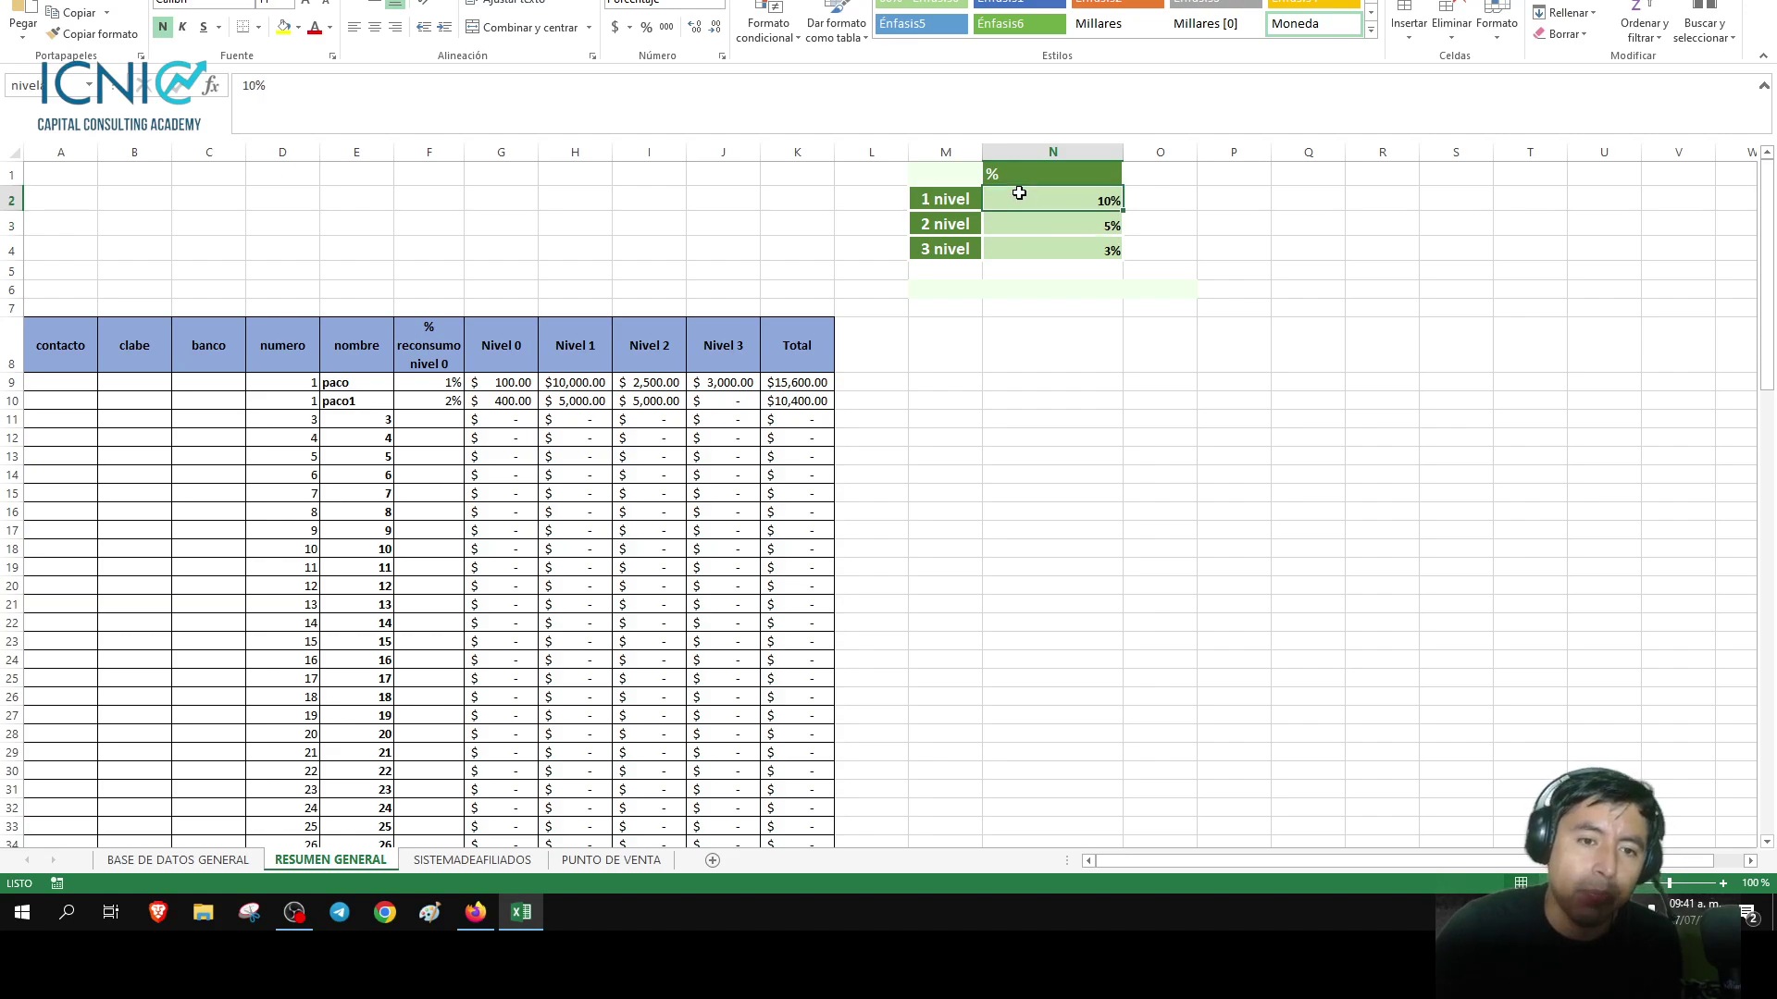
type("20")
key("Return")
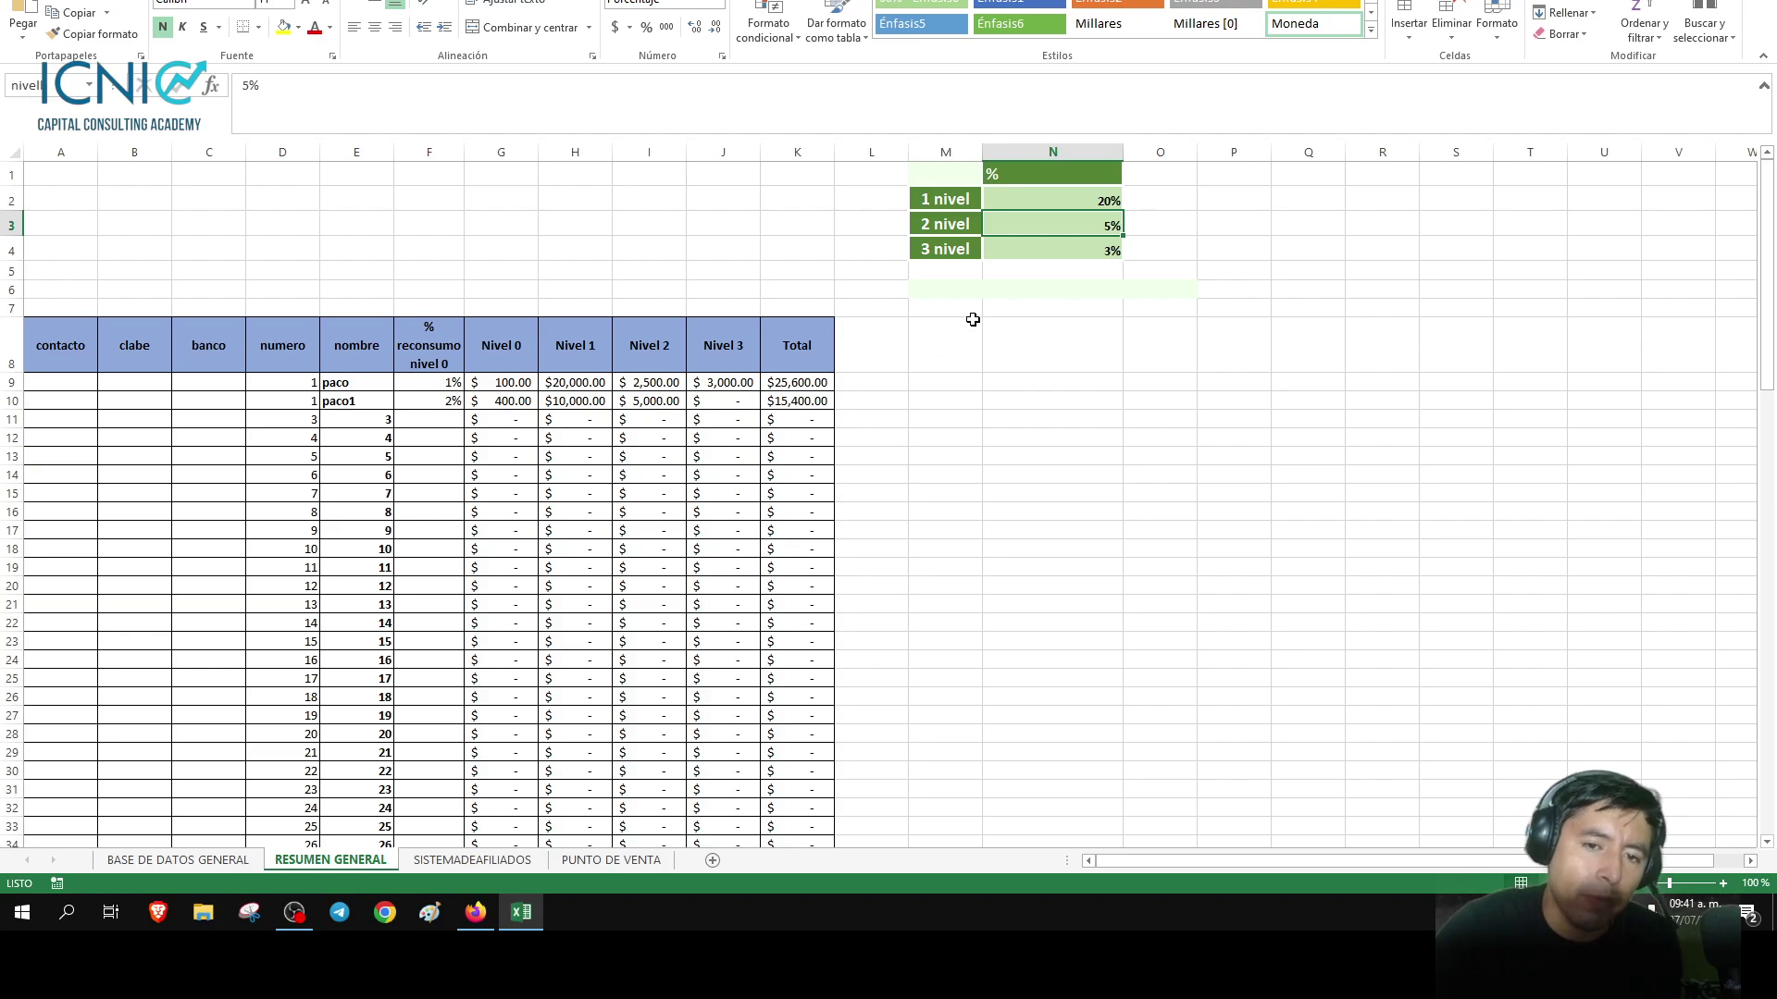
type("10")
key("Return")
key("Up")
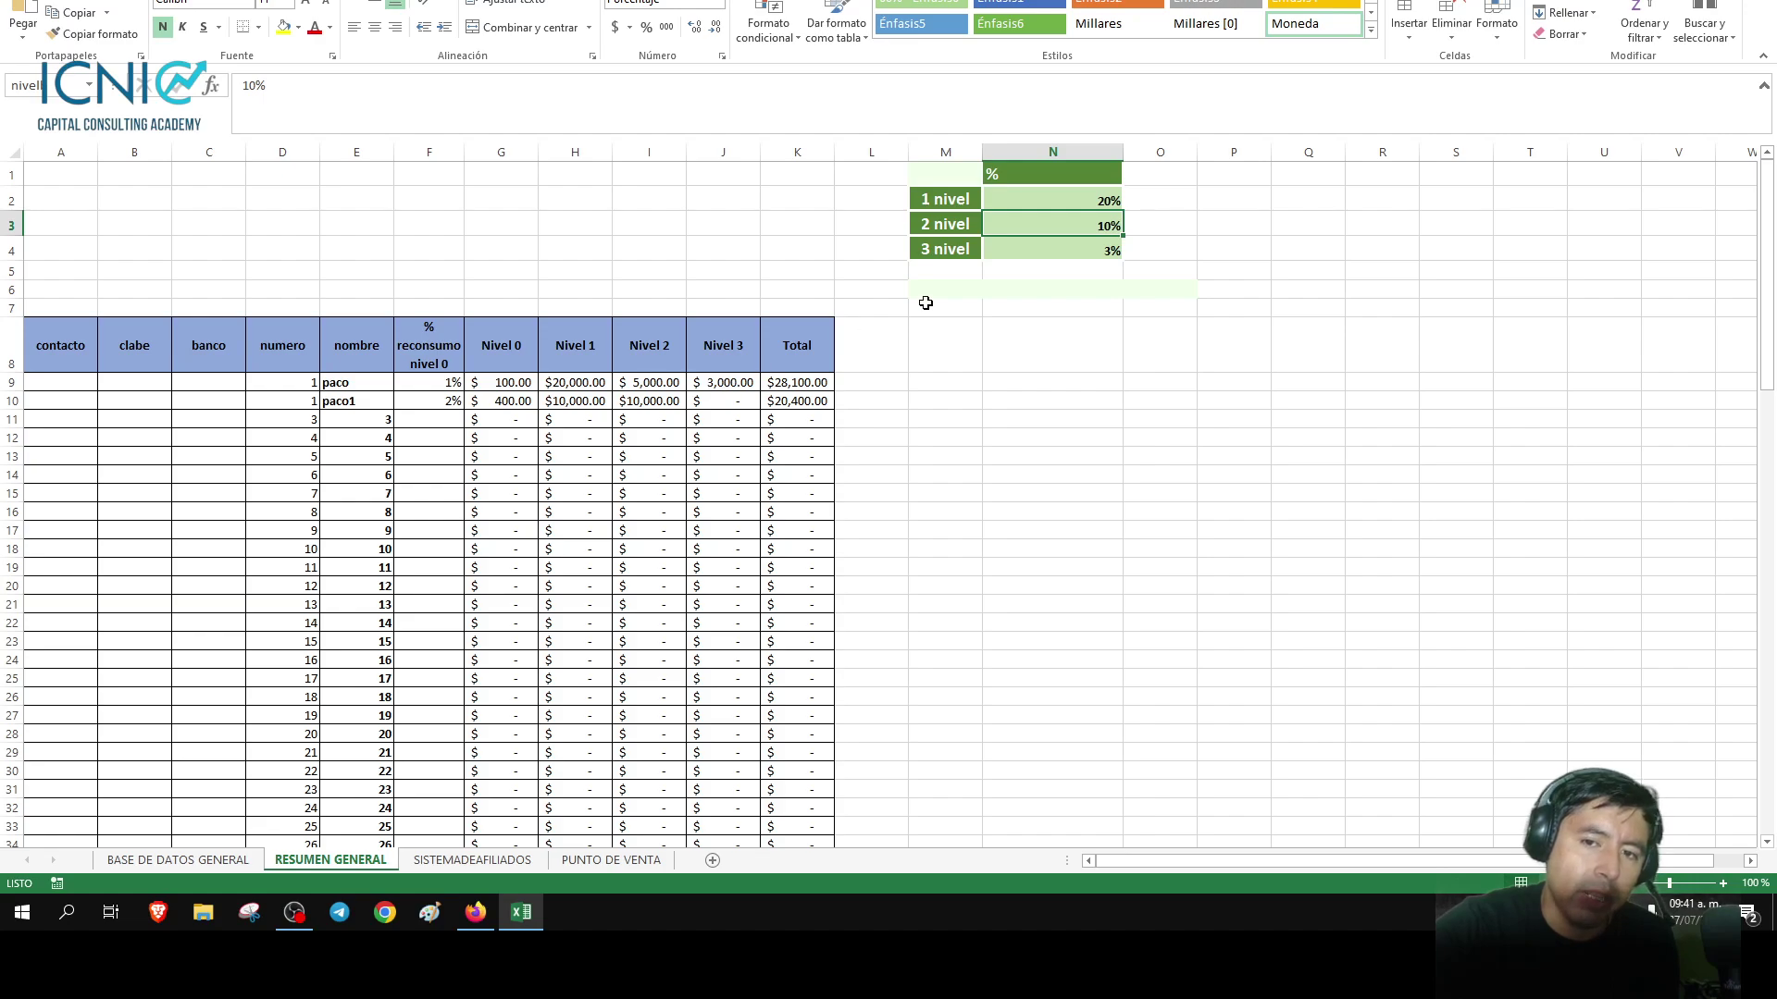
Set the 3 nivel rate to 6%, check paco's Nivel 3 formula, then try 3%.
left_click(1026, 257)
type("6")
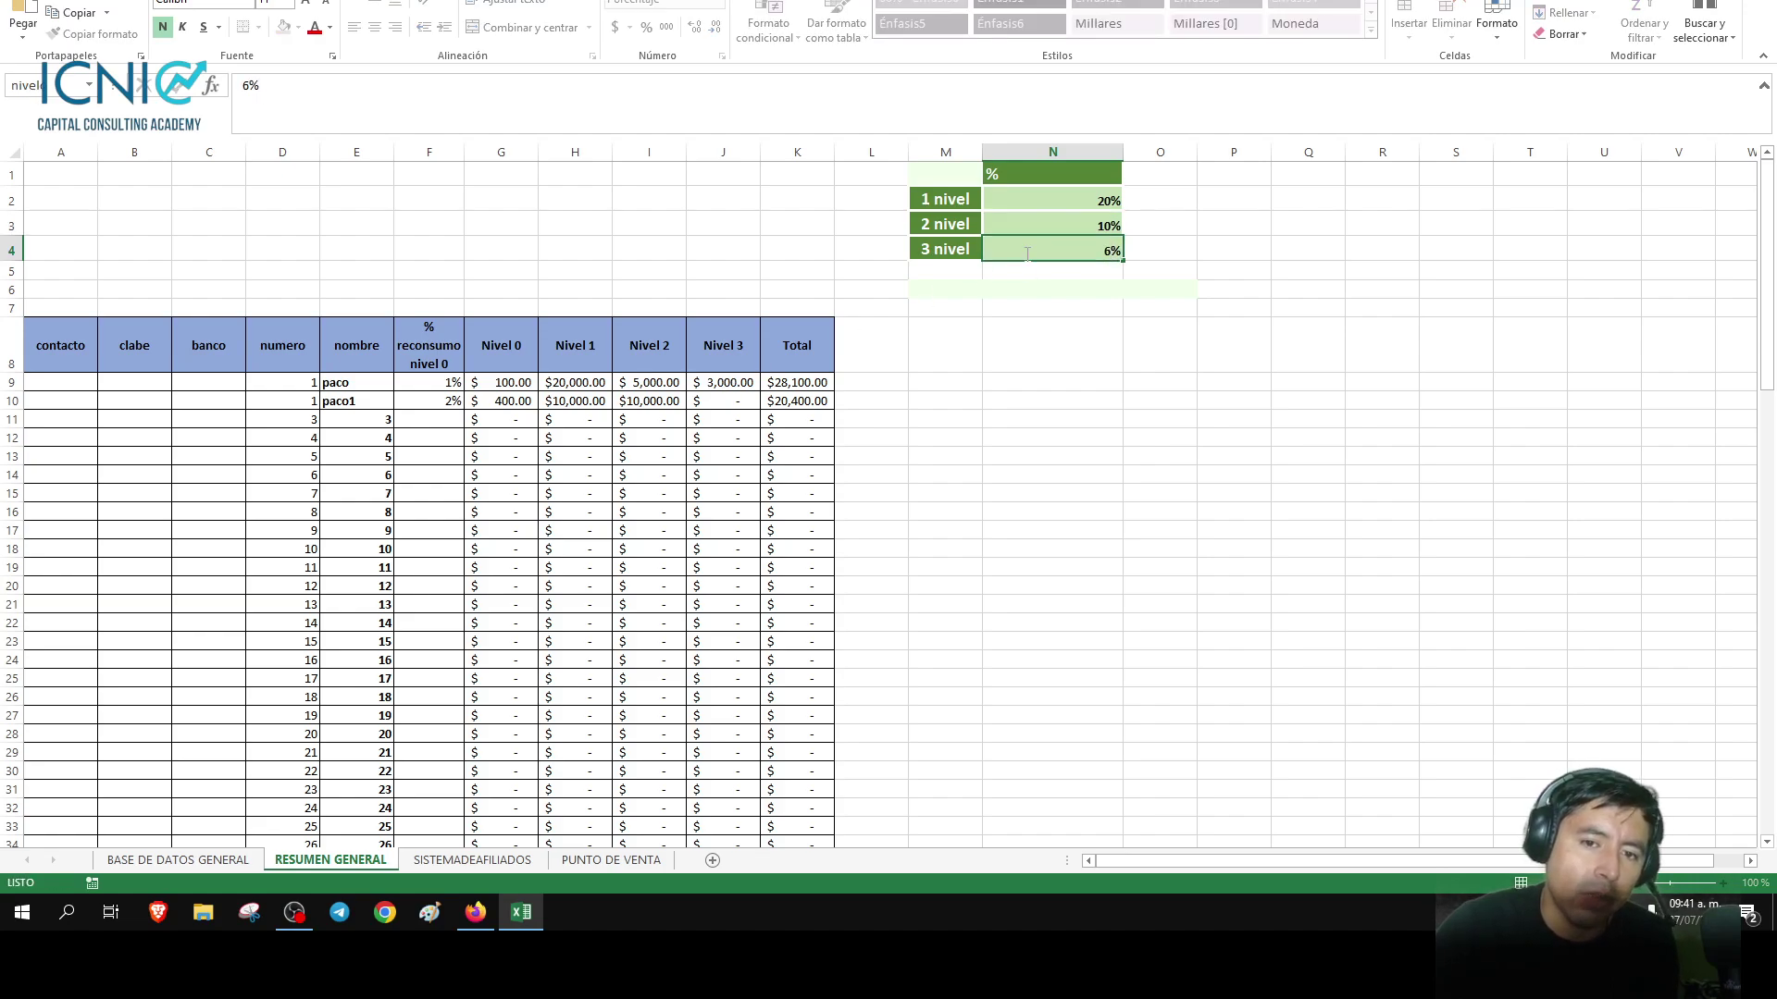
key("Return")
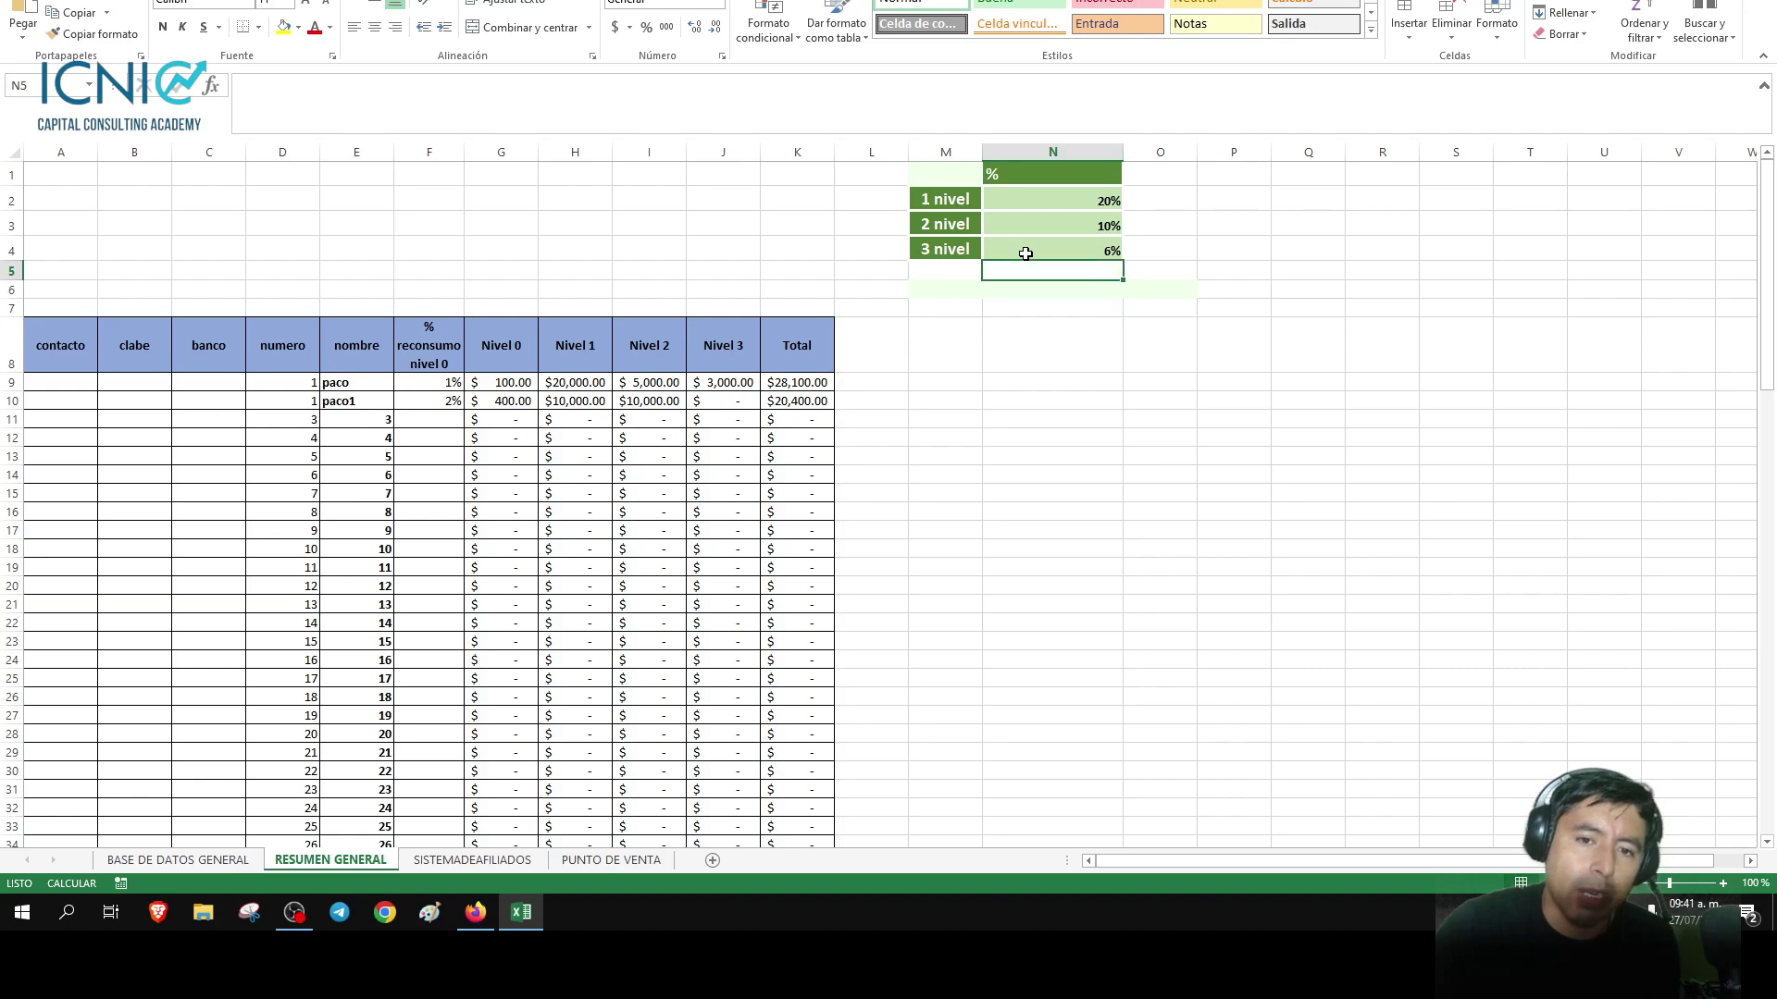
left_click(1025, 253)
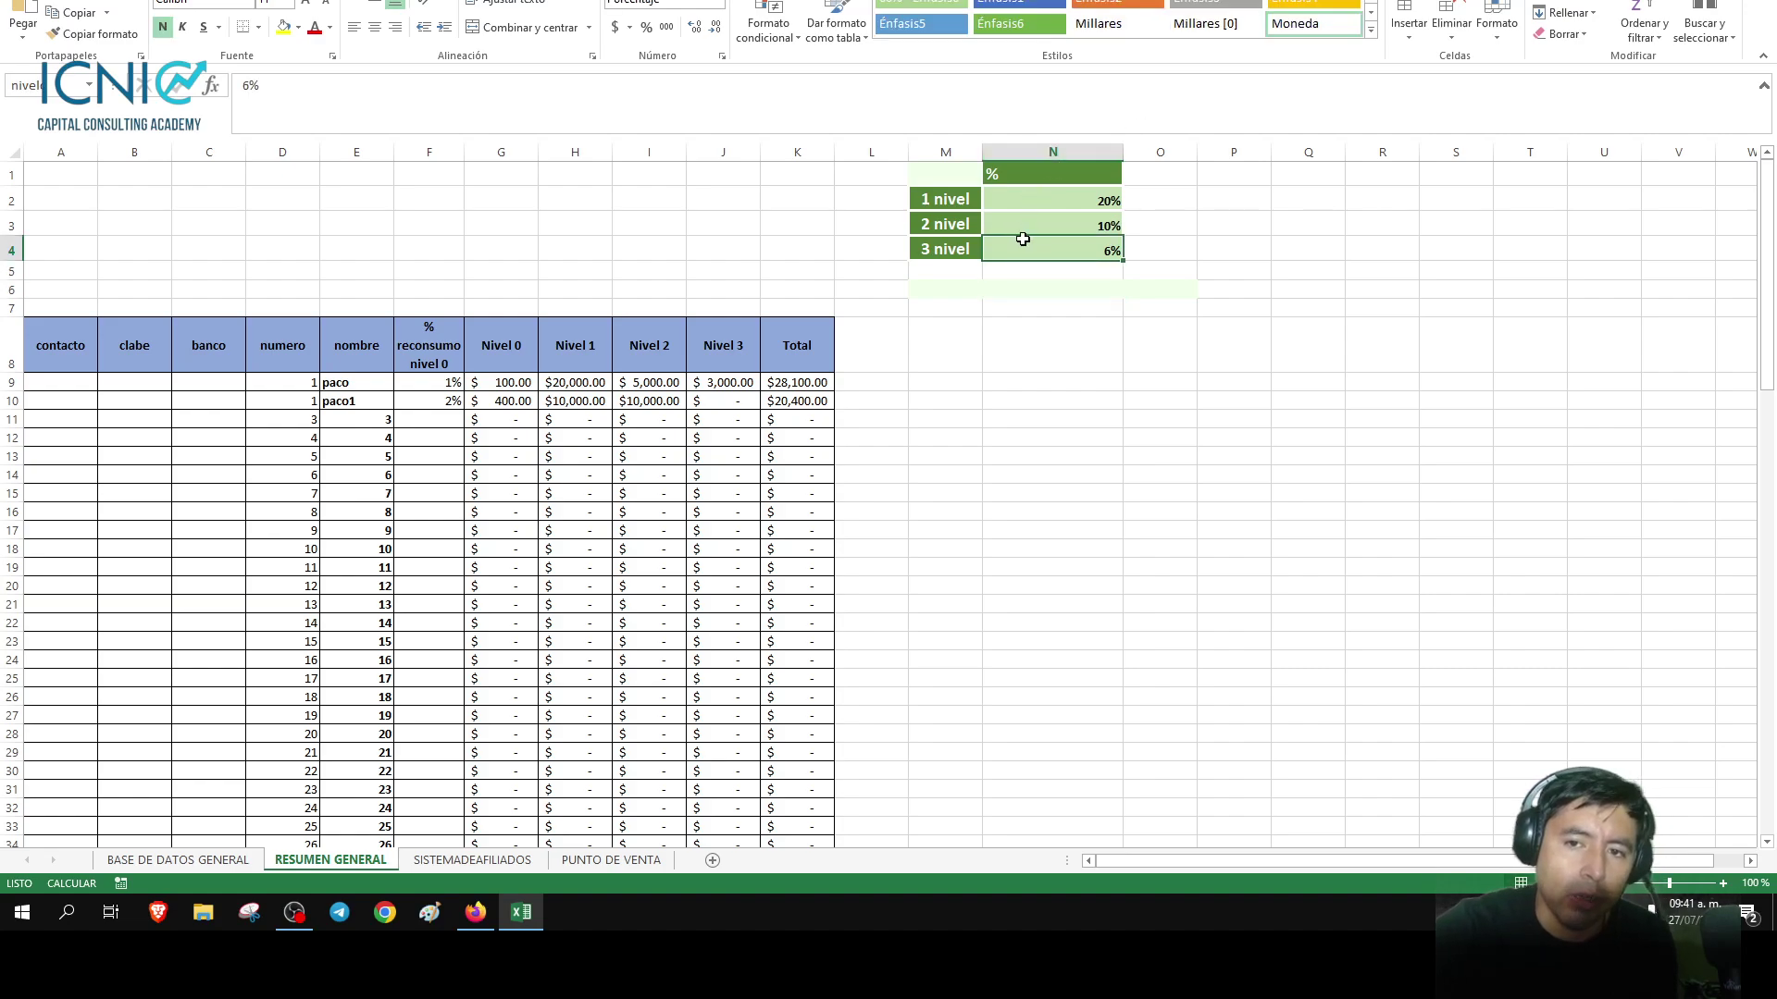
left_click(731, 382)
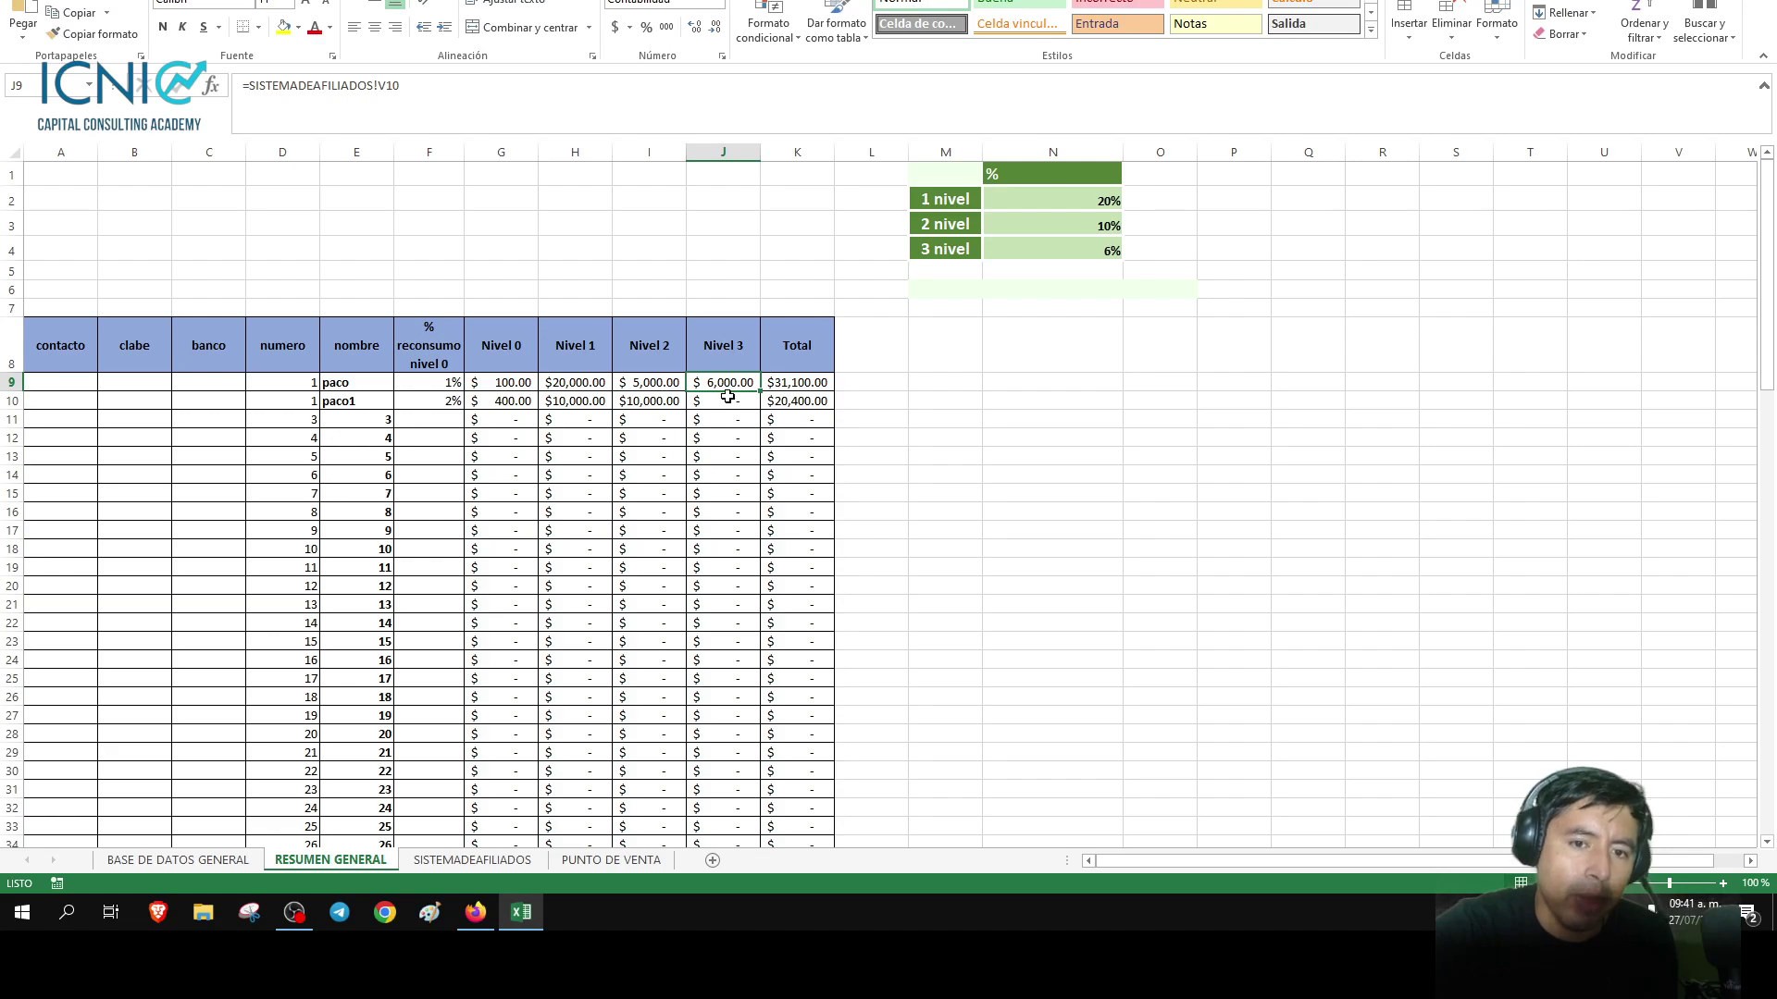
left_click(1025, 253)
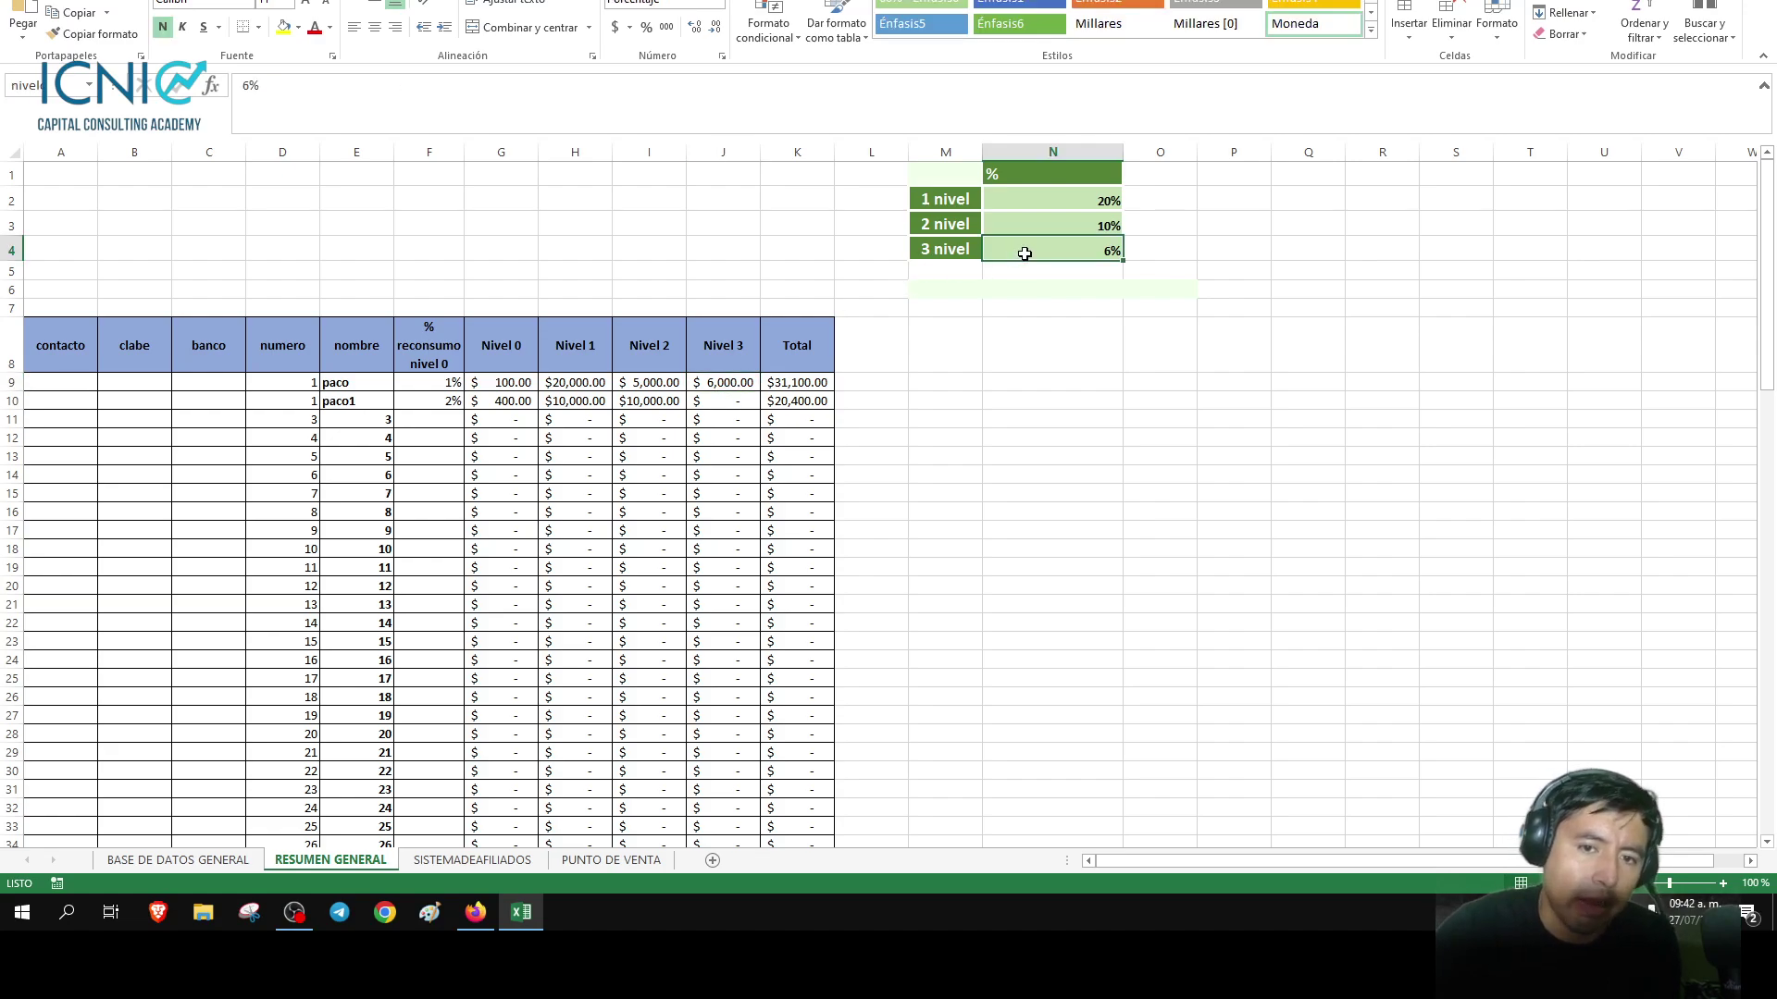
type("3")
key("Return")
key("Return")
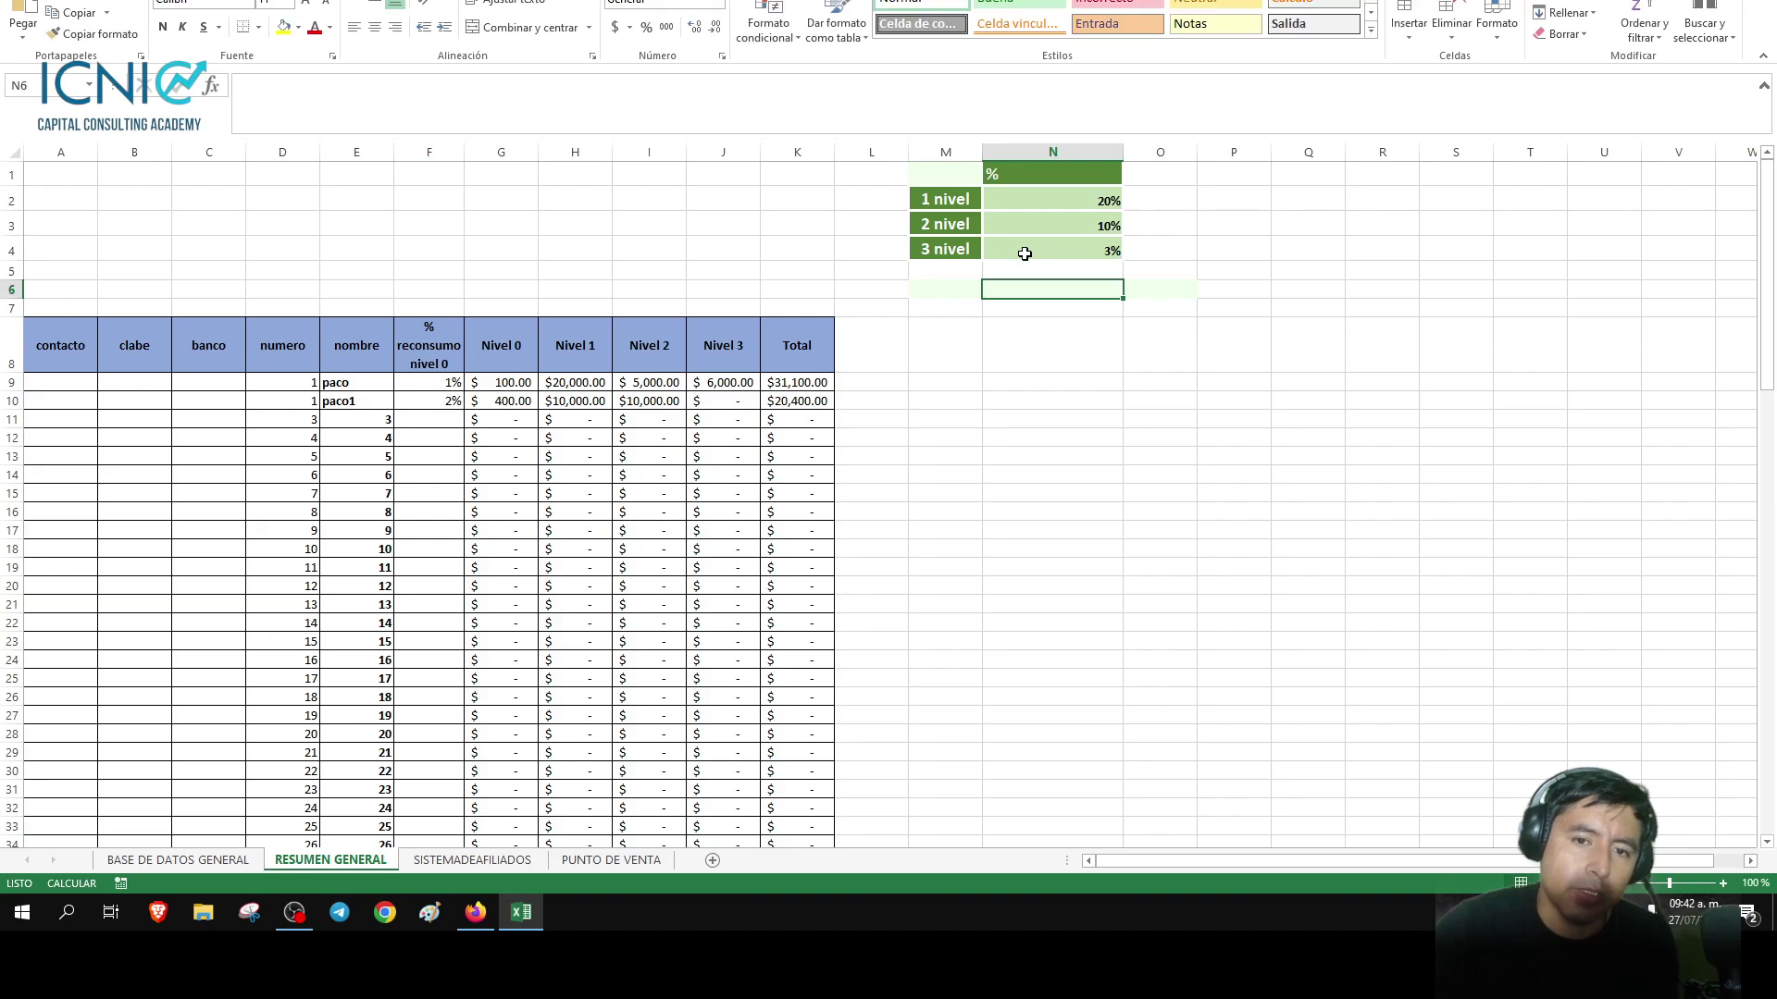
left_click(944, 401)
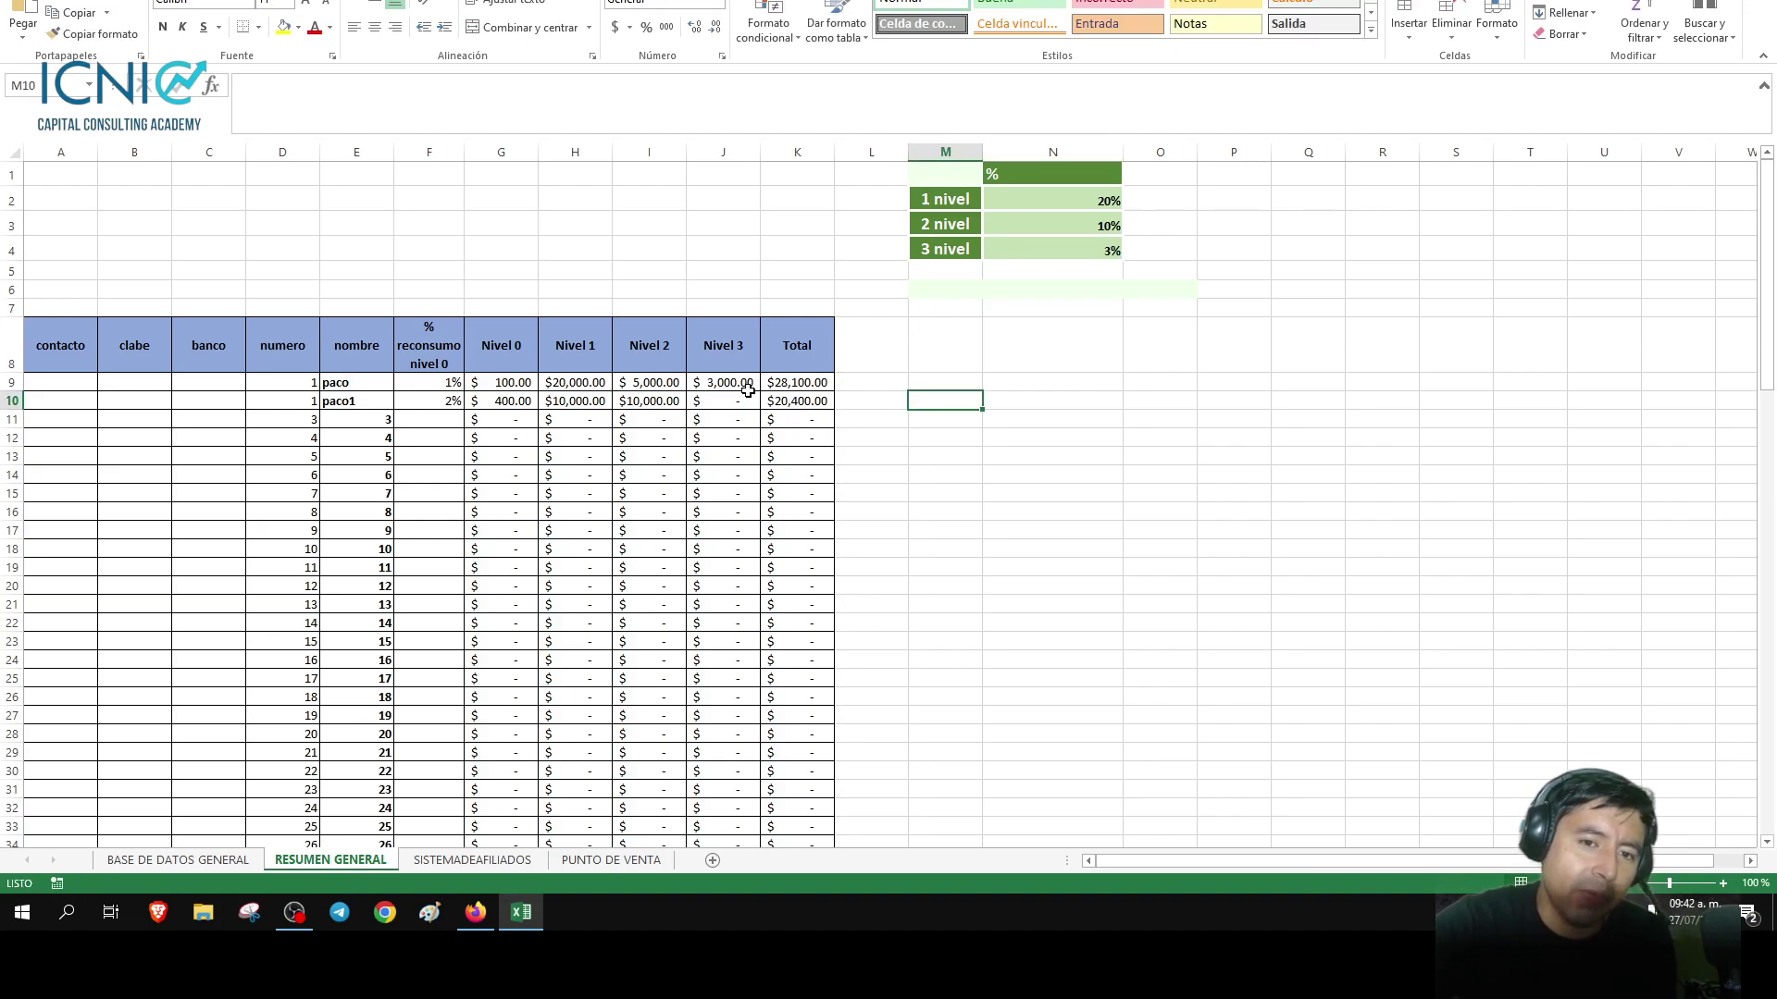
Restore the 3 nivel rate in N4 to 6% and save the workbook.
left_click(1045, 249)
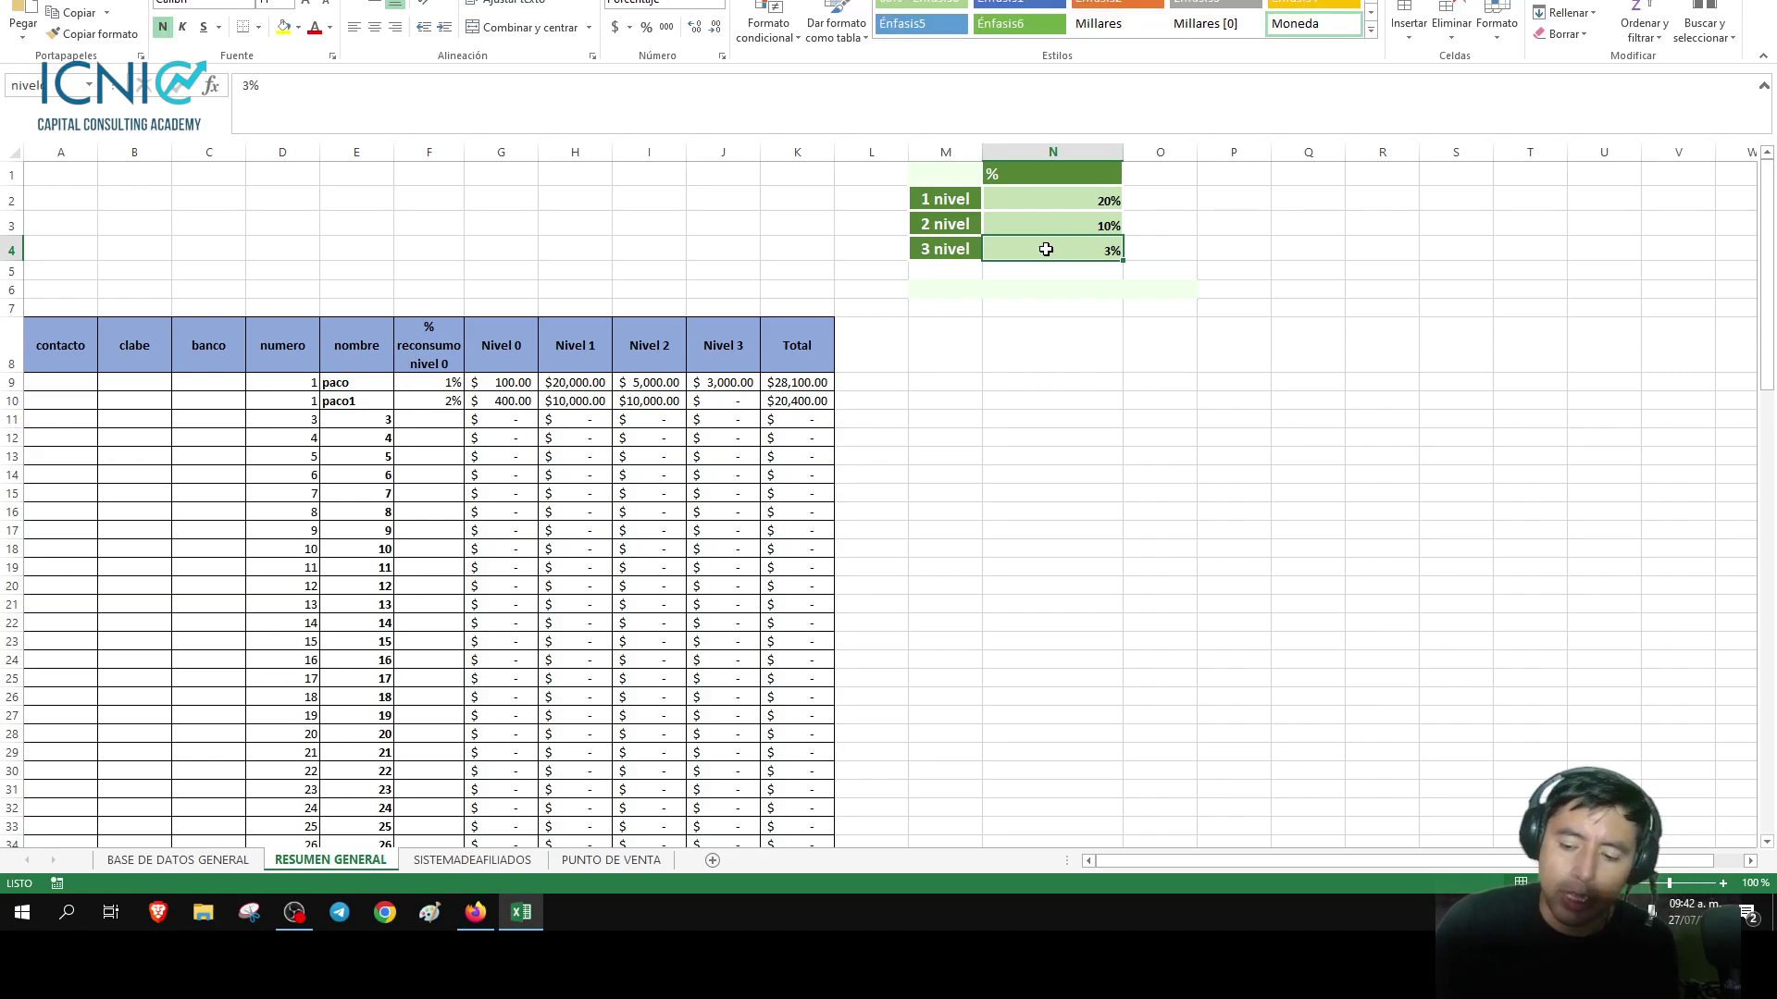
type("6")
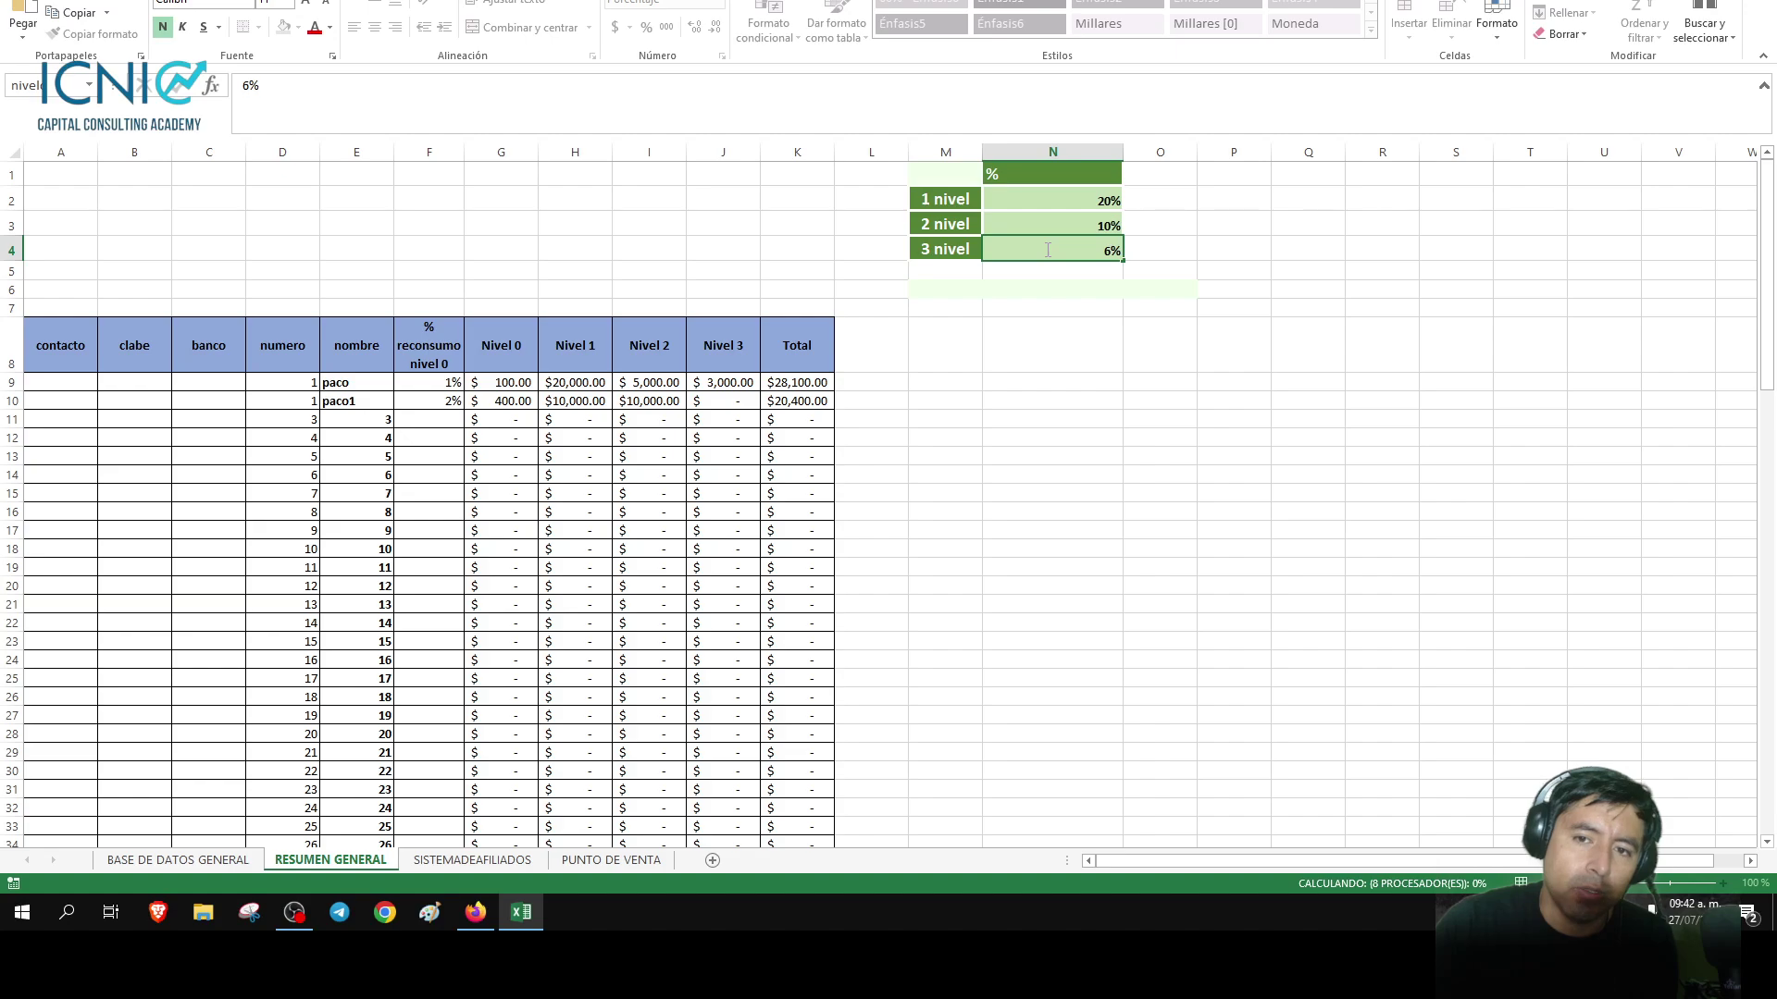
key("Return")
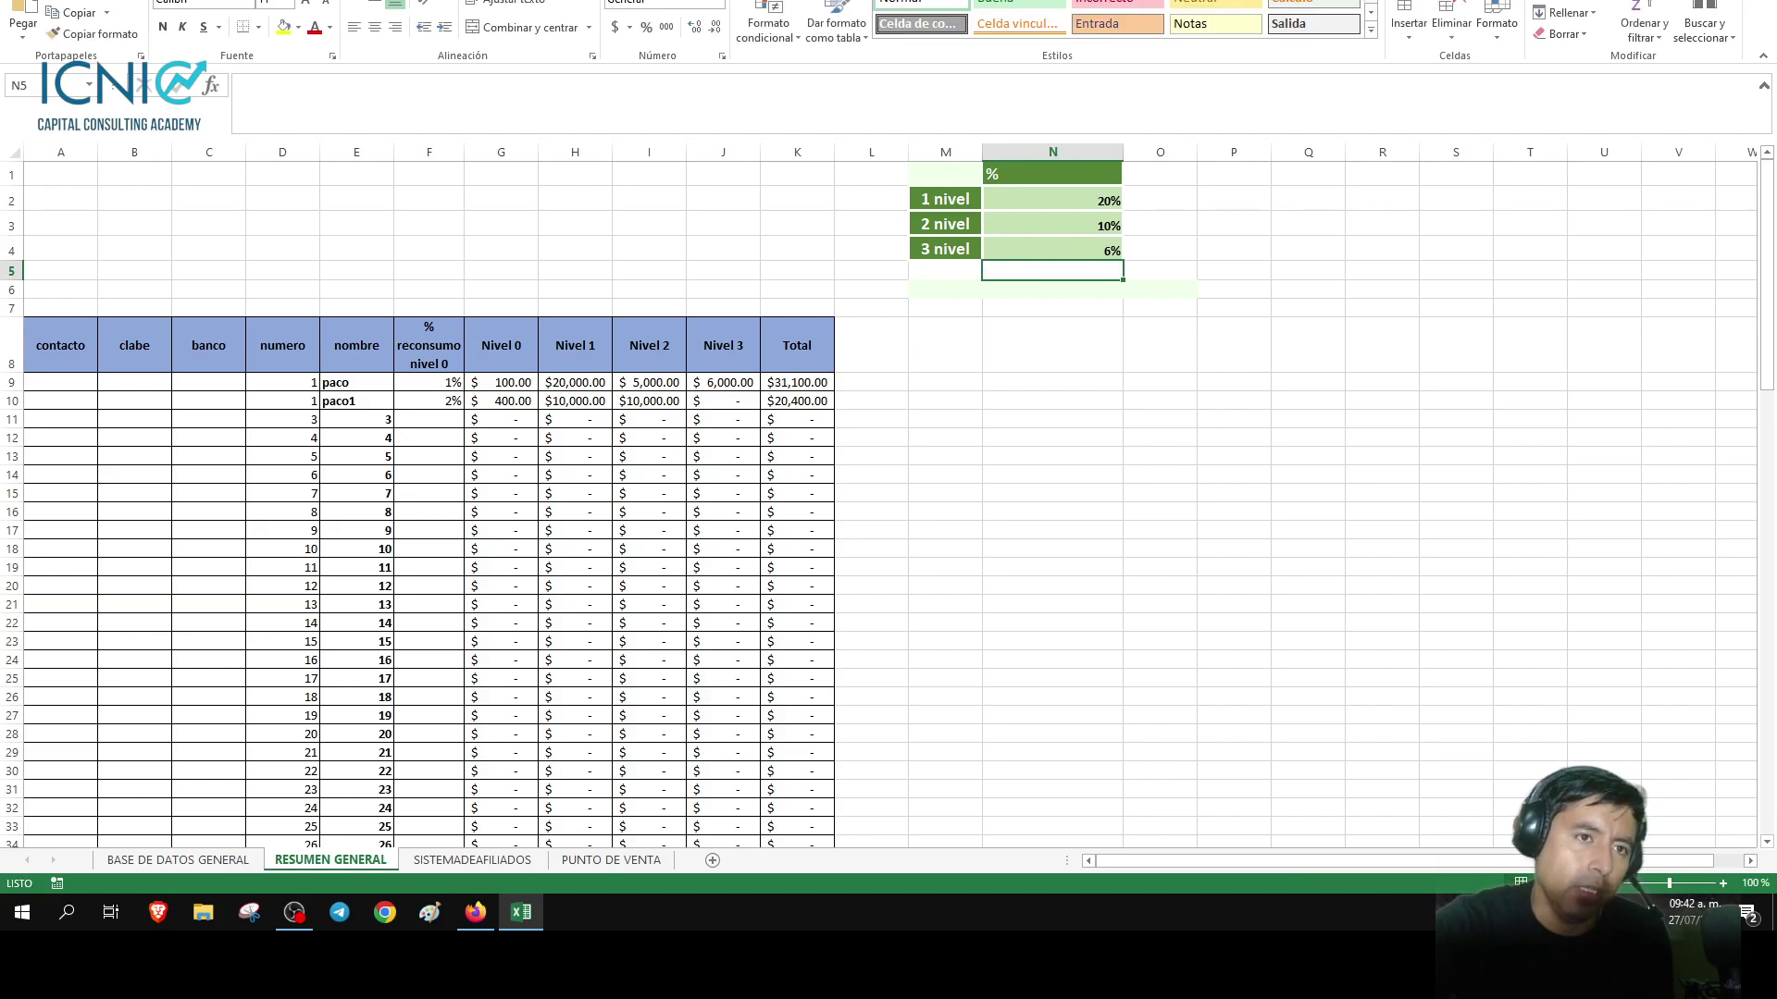
key("ctrl+s")
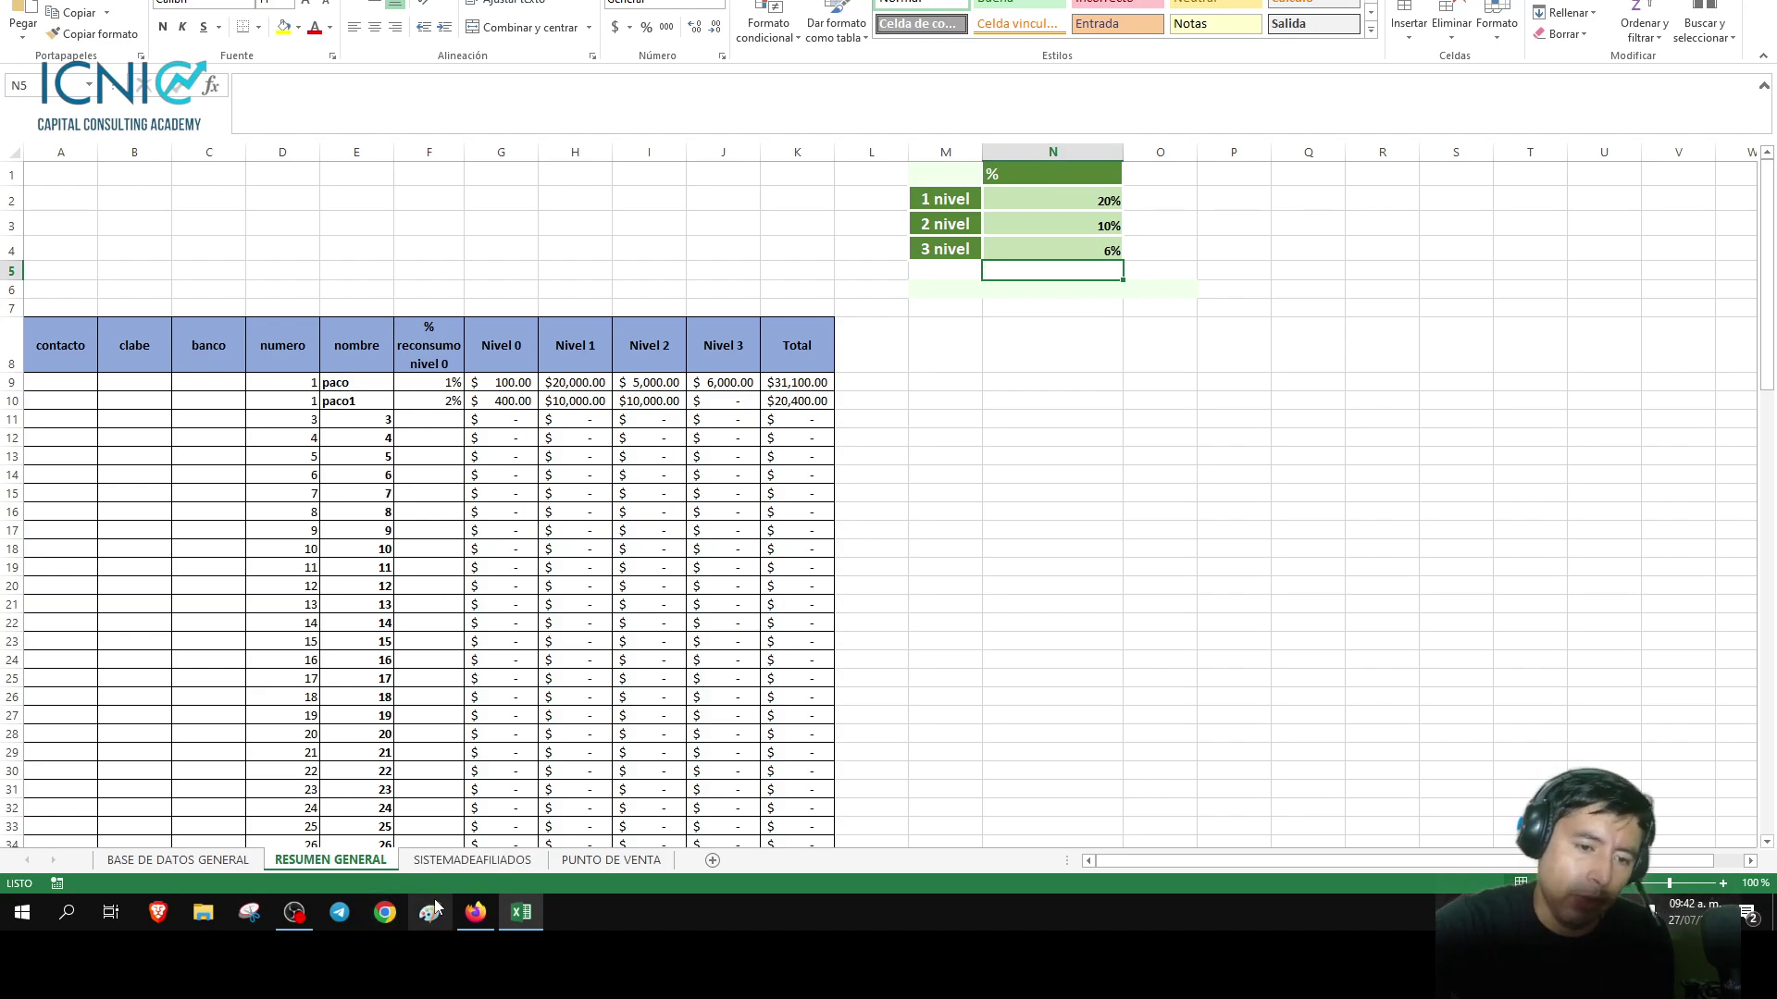
Browse the SISTEMADEAFILIADOS sheet, then return to BASE DE DATOS GENERAL and select paco in E4.
left_click(472, 860)
scroll(495, 383, "up", 10)
scroll(542, 409, "down", 4)
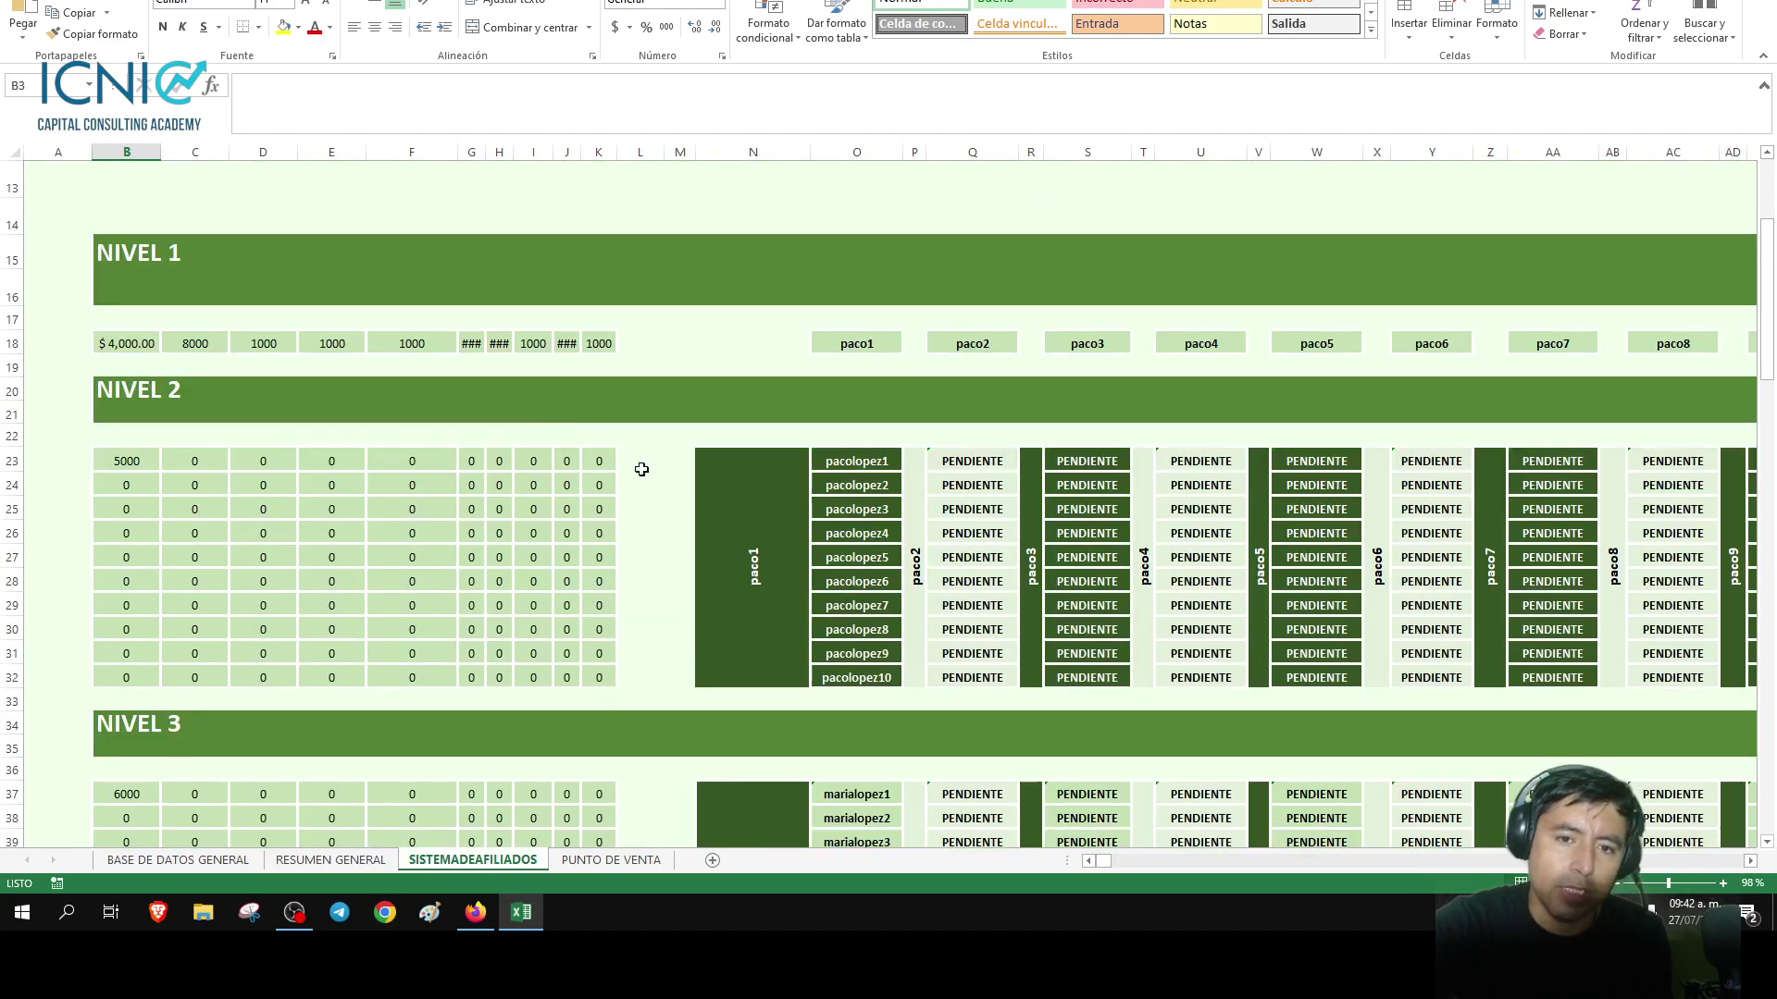
scroll(1277, 442, "up", 1)
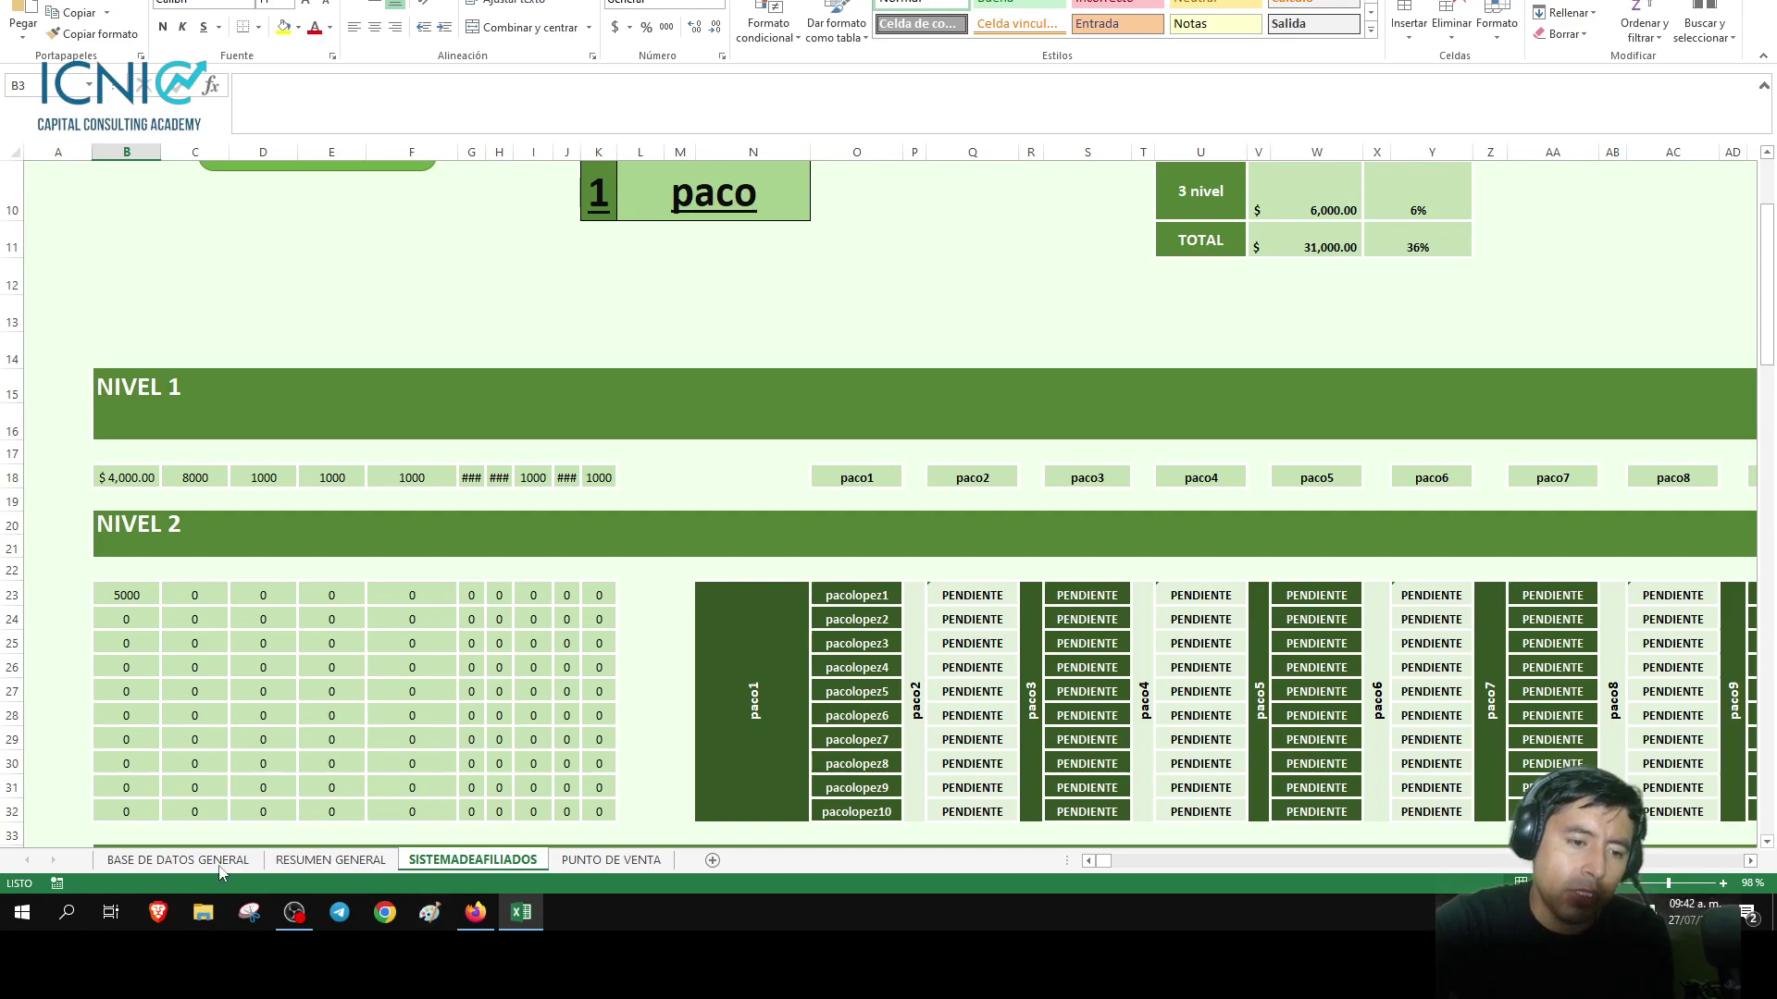
left_click(185, 860)
left_click(262, 222)
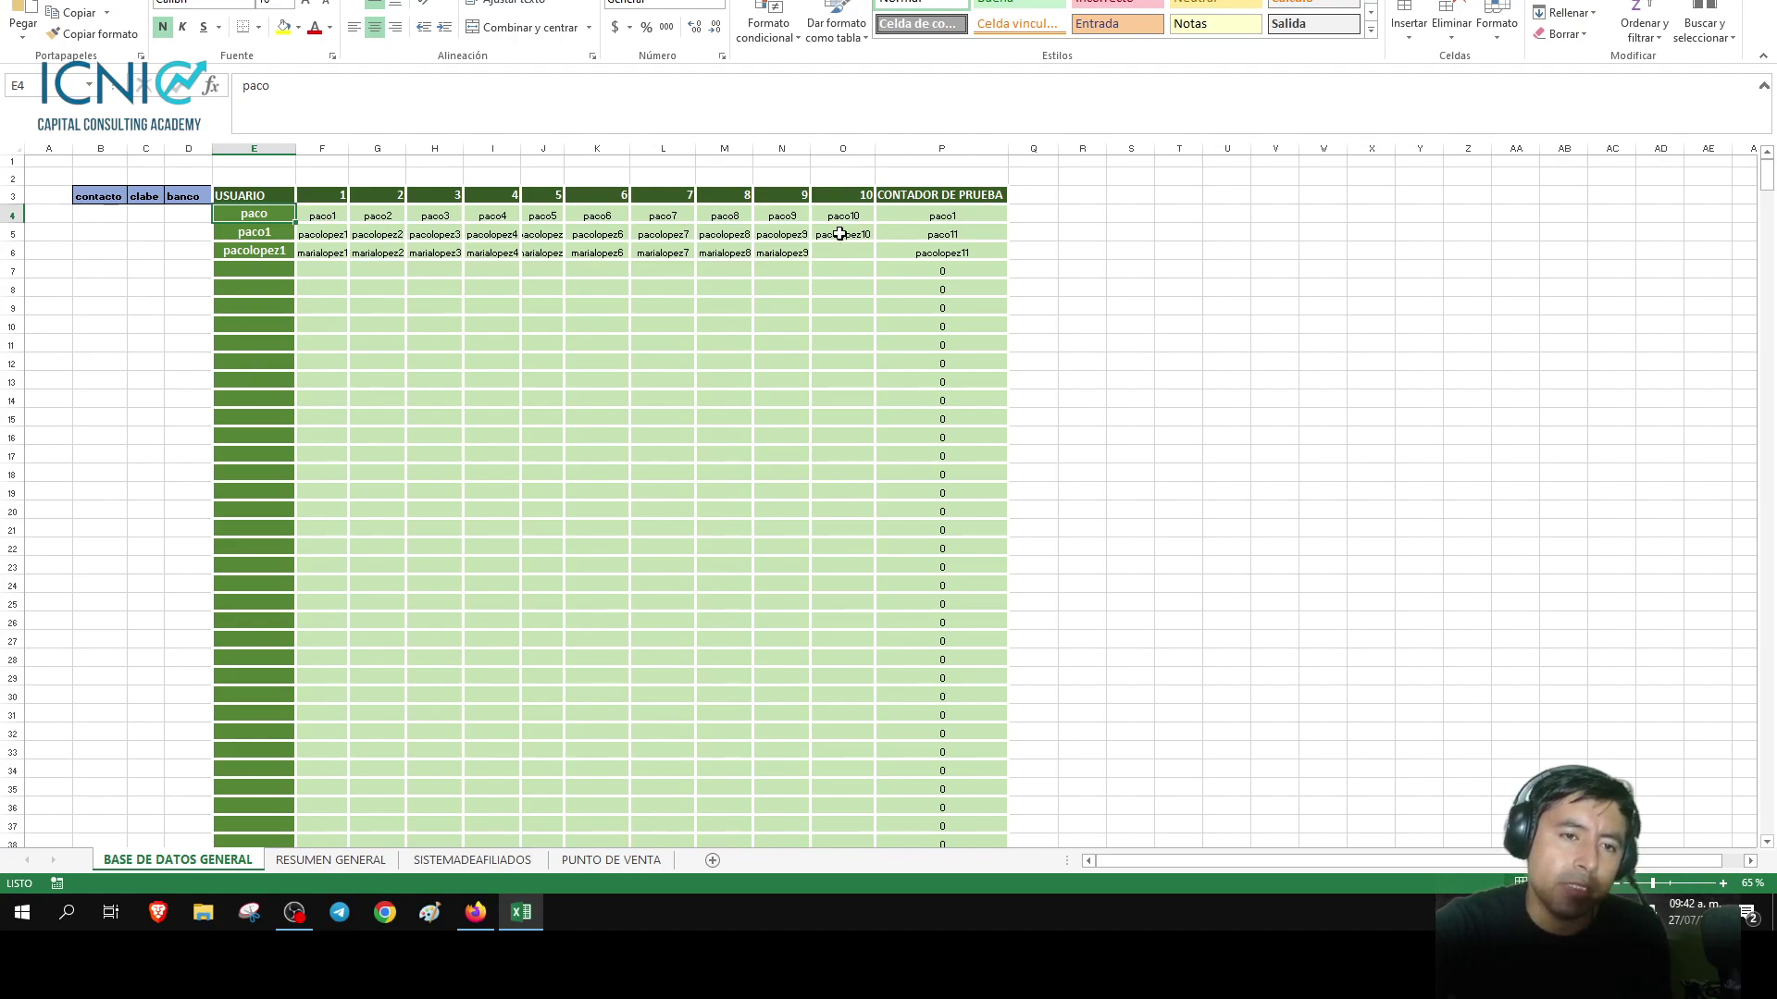
Select paco1 in E5 and column E, then move to the PUNTO DE VENTA sheet.
left_click(264, 232)
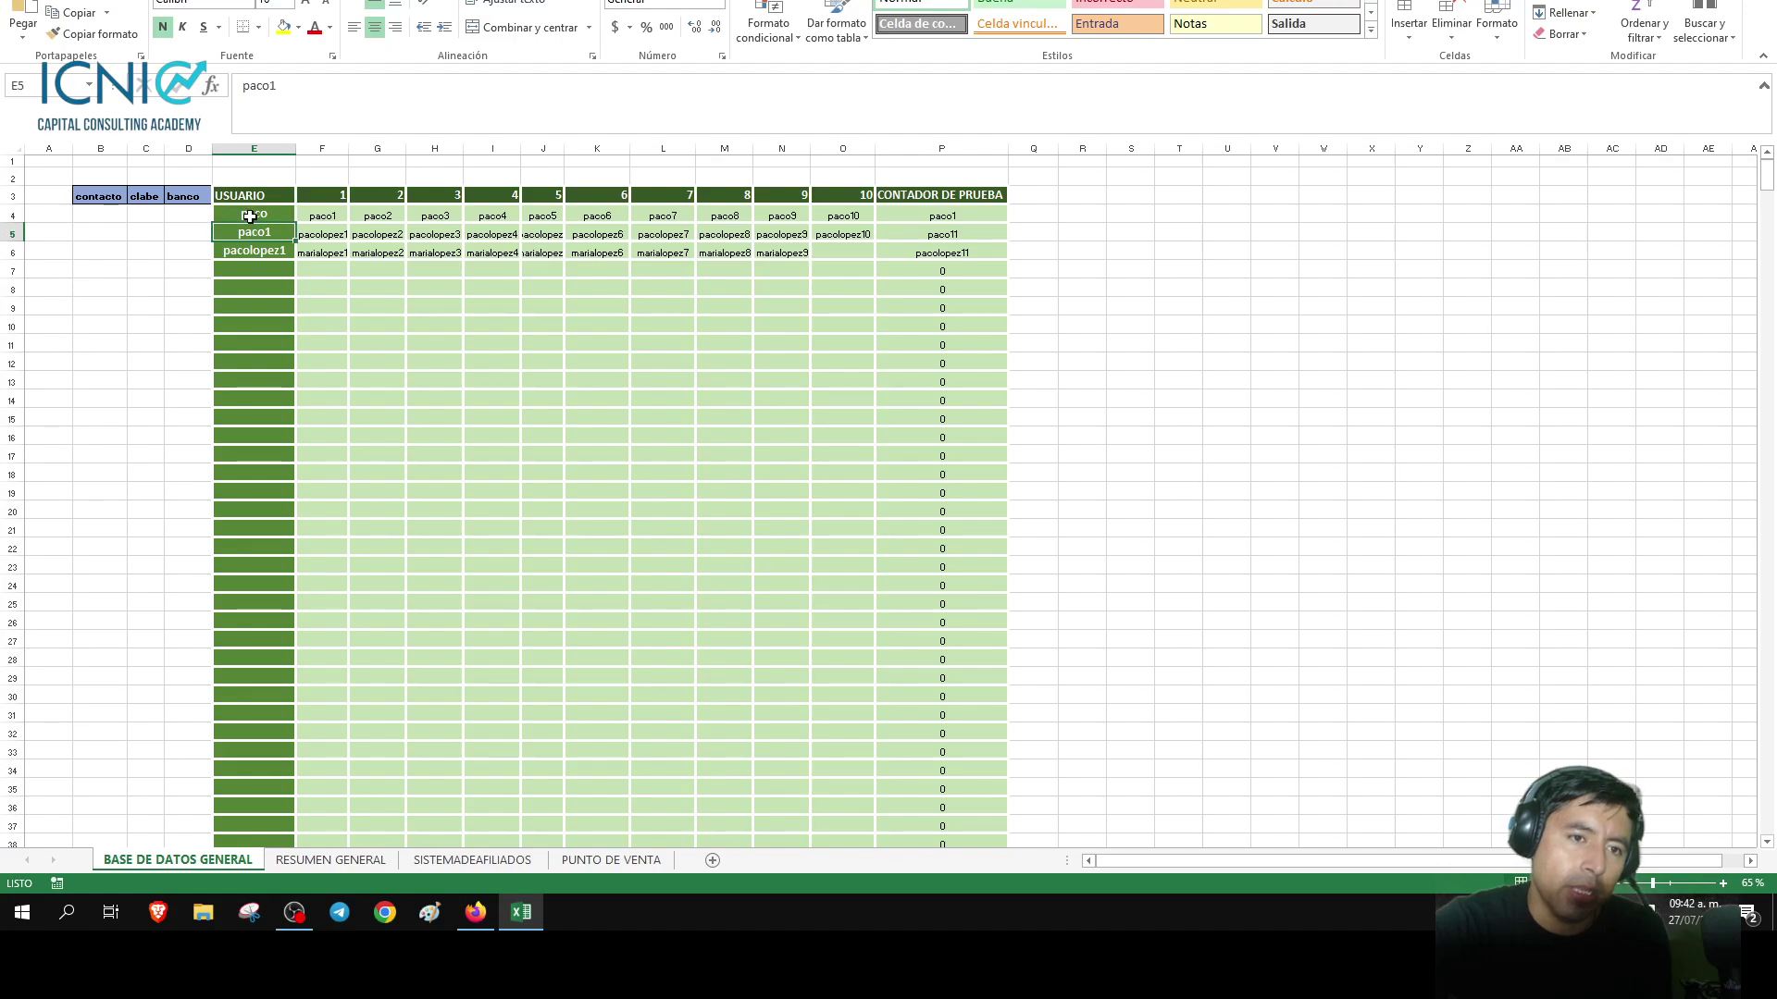
left_click(259, 148)
left_click(262, 237)
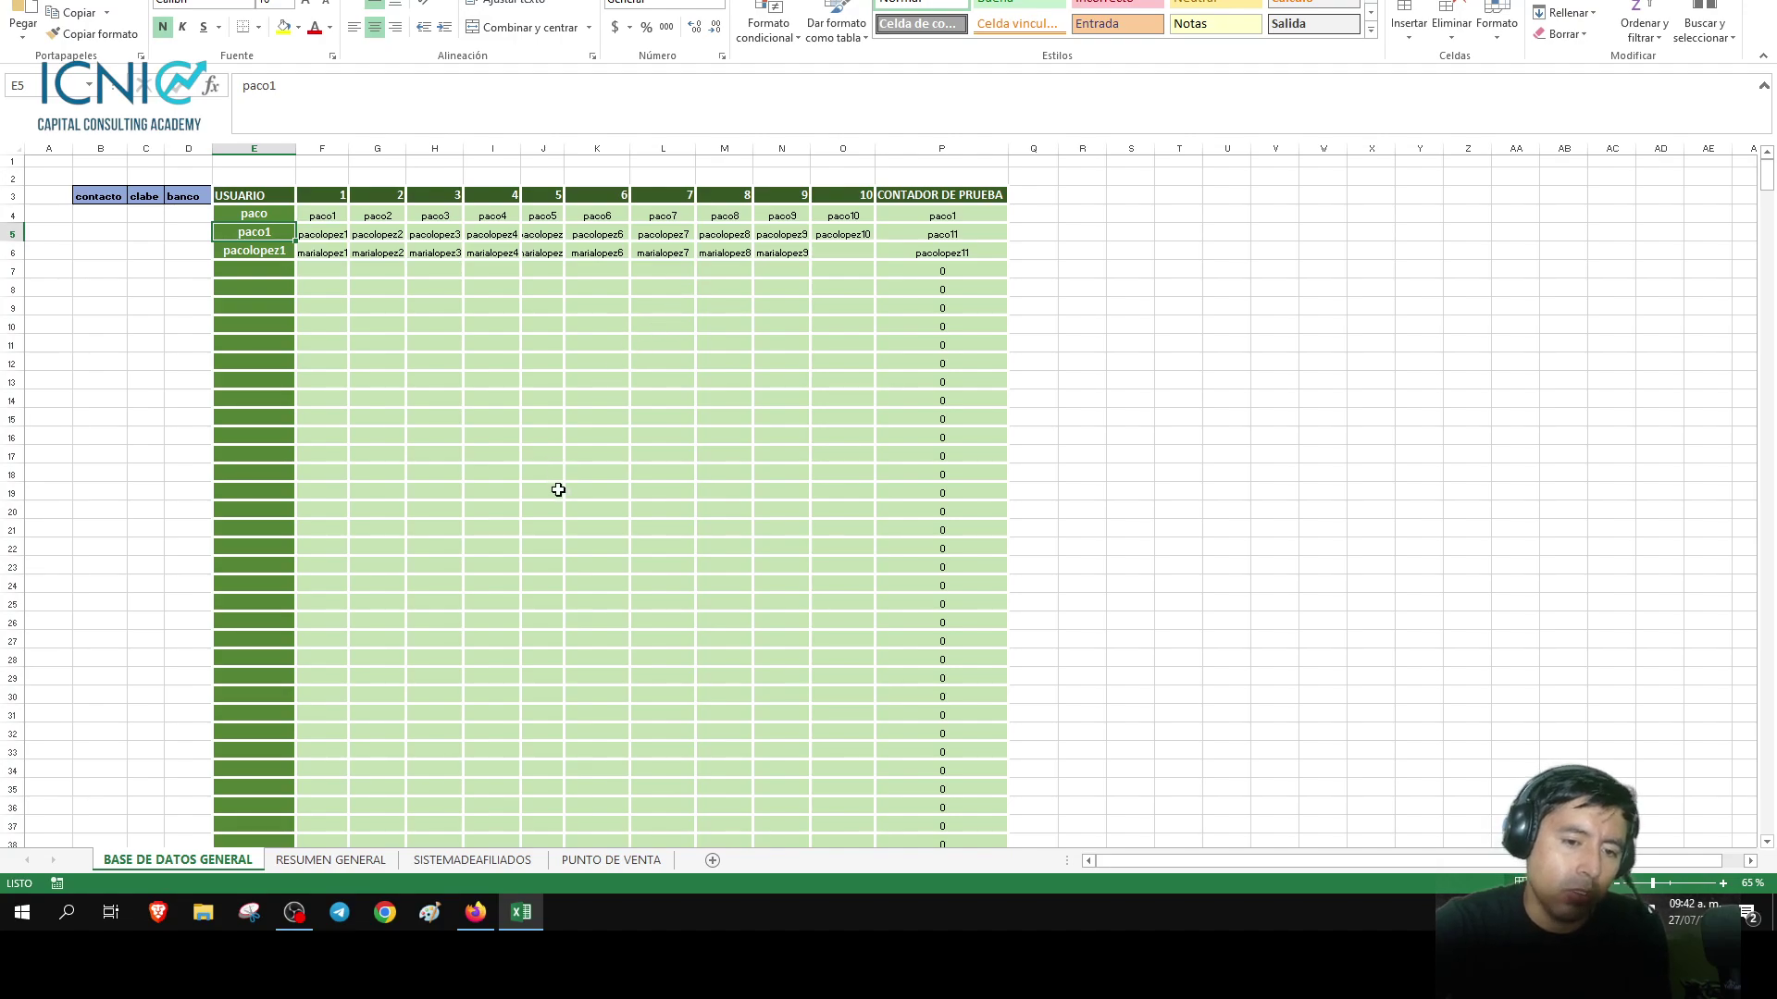
left_click(638, 860)
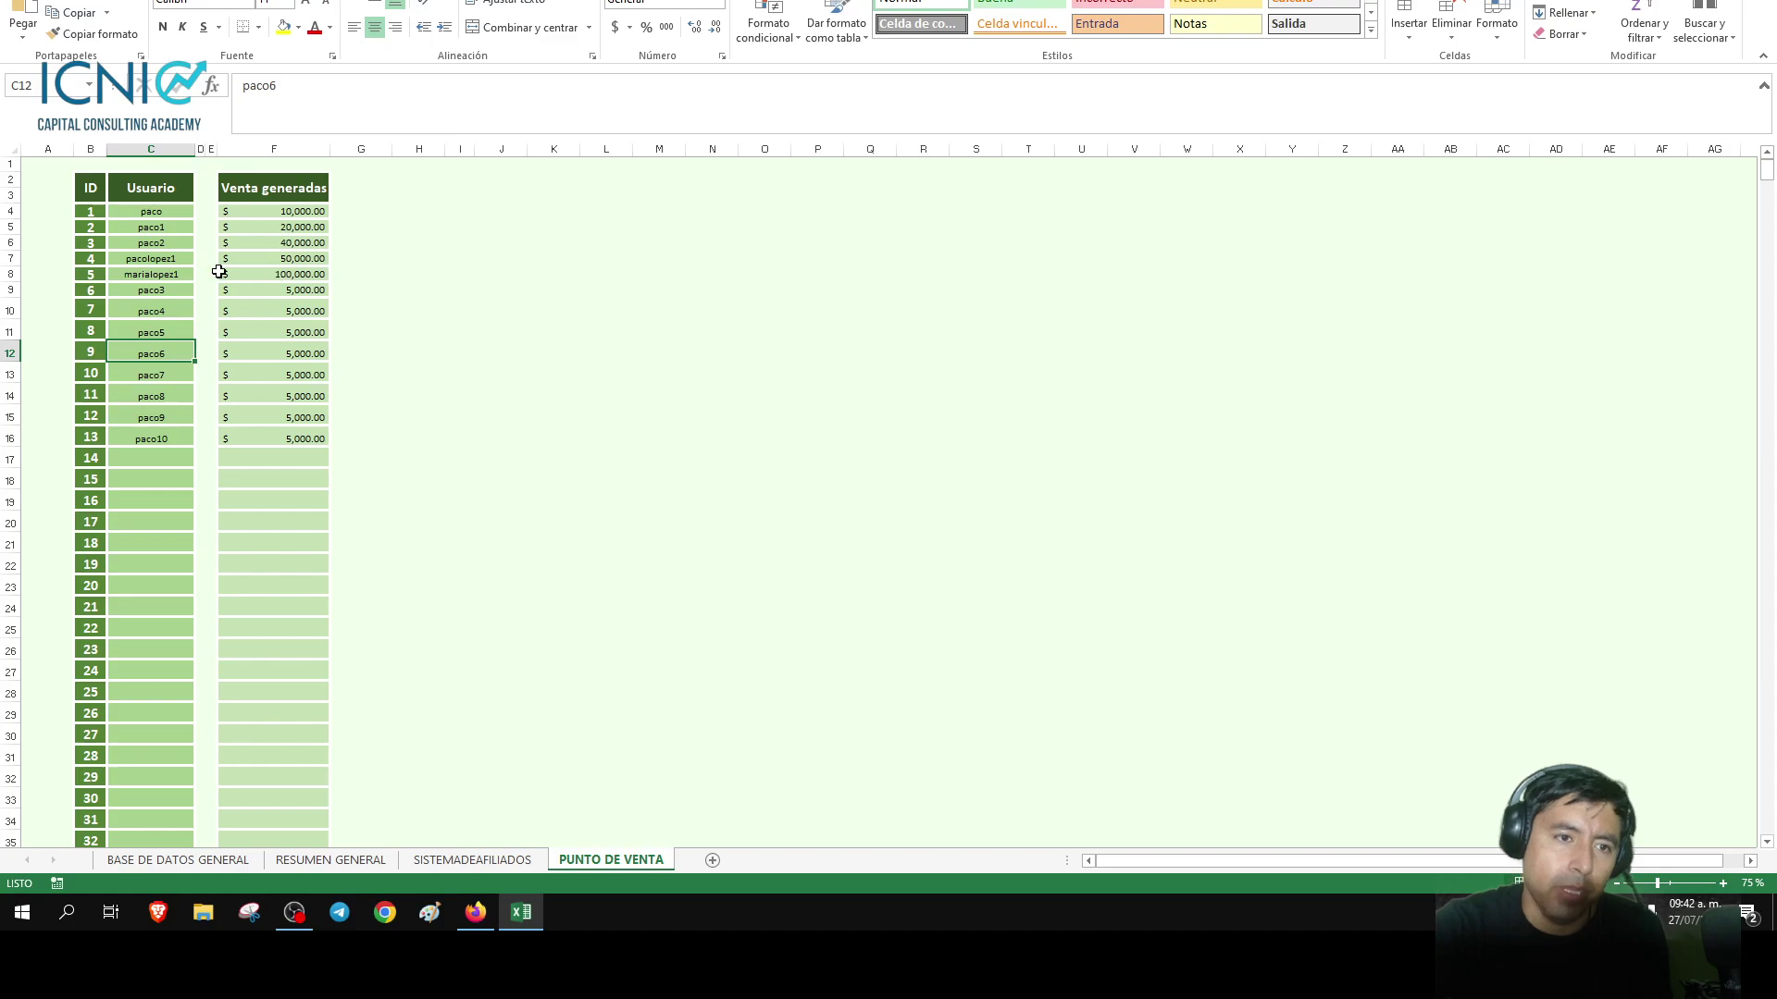
Check paco1 and paco's 10,000.00 sales on PUNTO DE VENTA, then return to RESUMEN GENERAL.
left_click(159, 226)
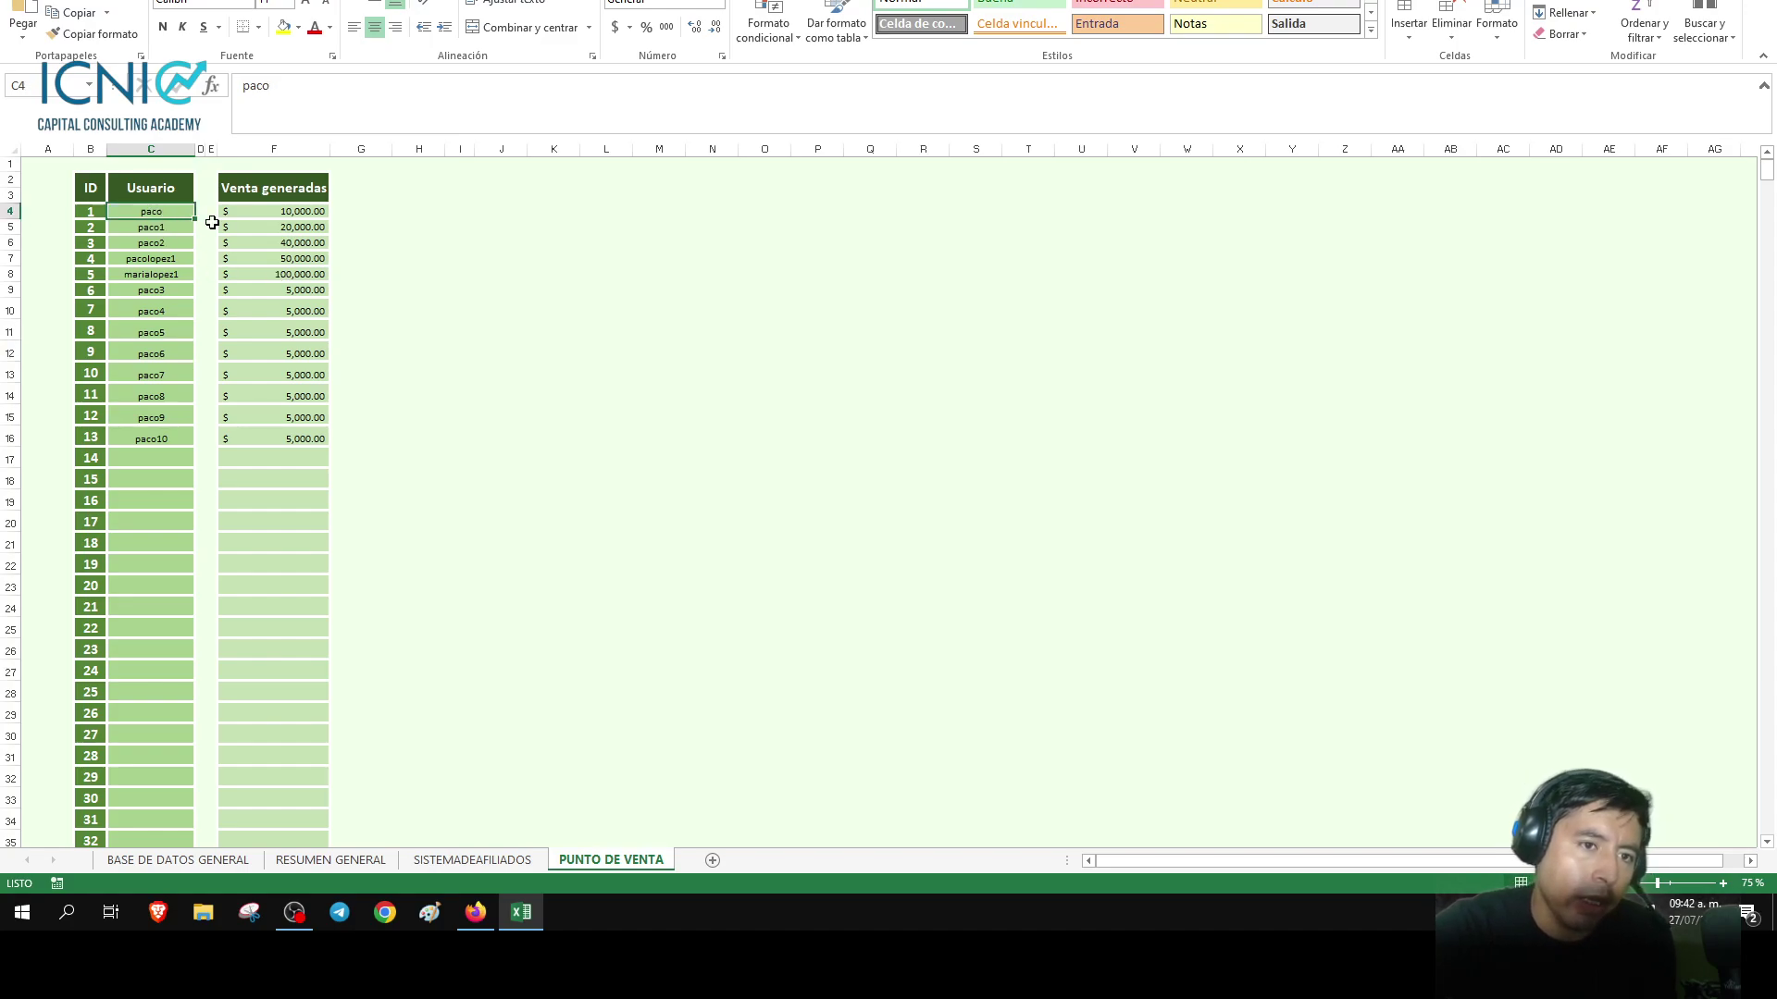
left_click(280, 213)
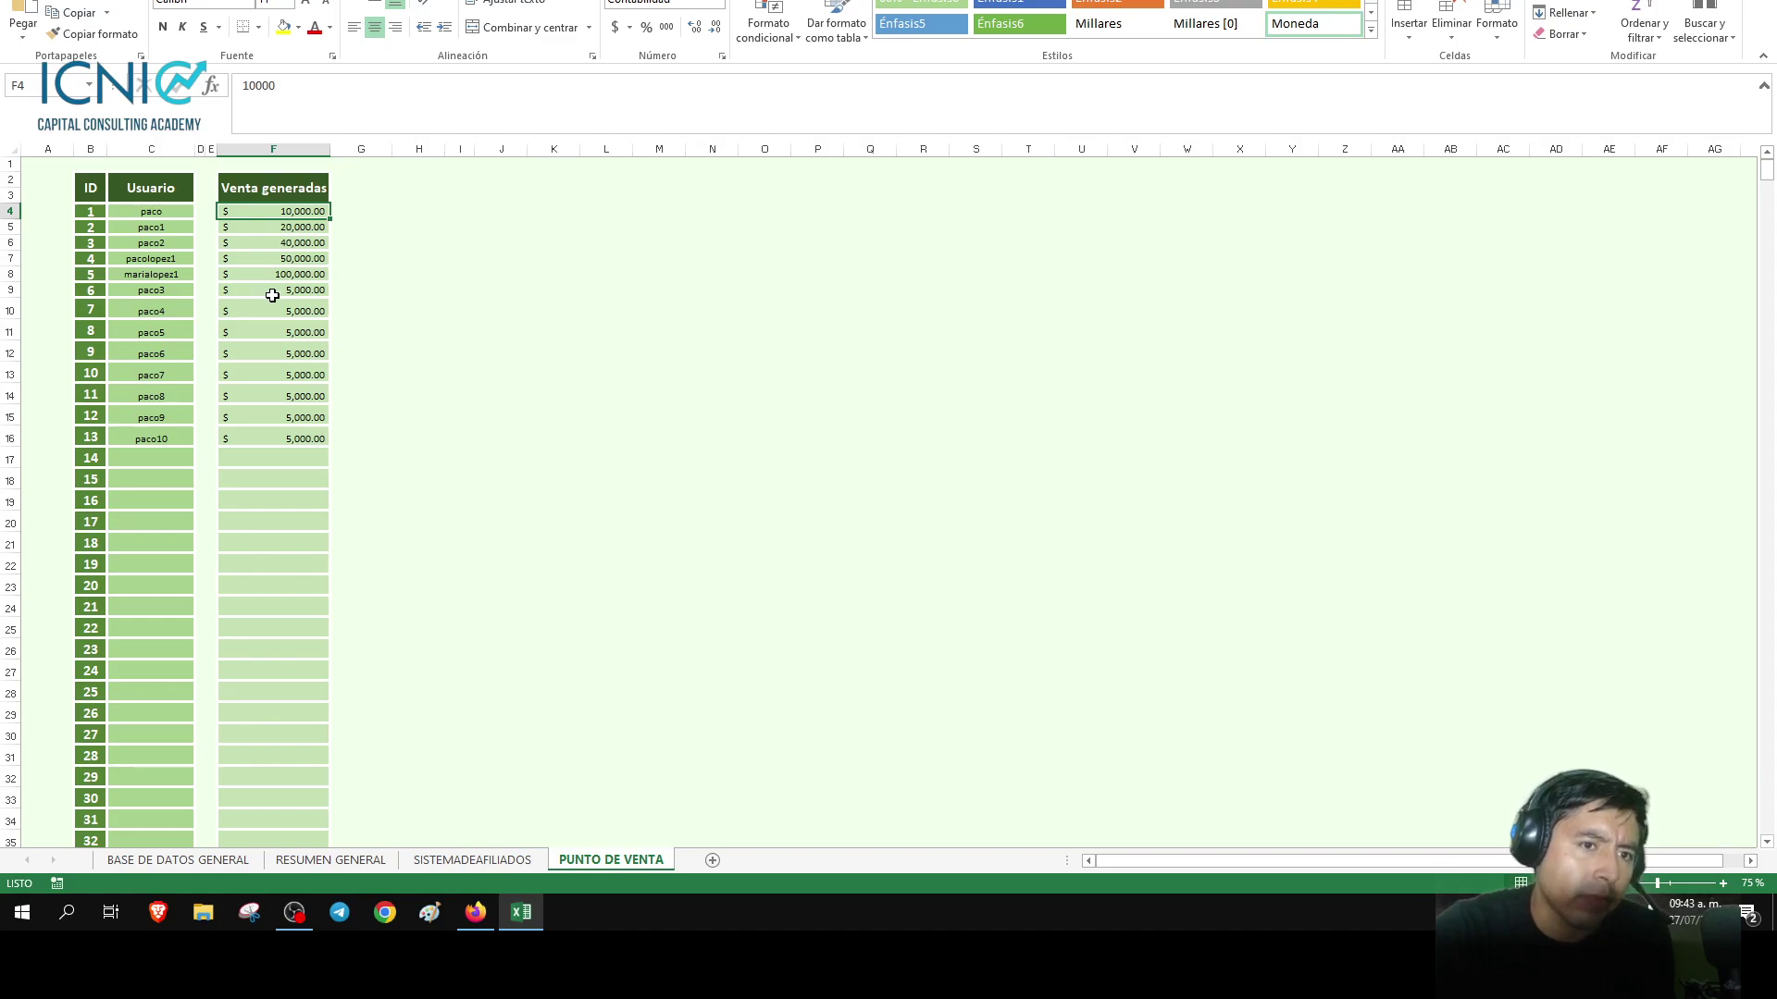
left_click(357, 863)
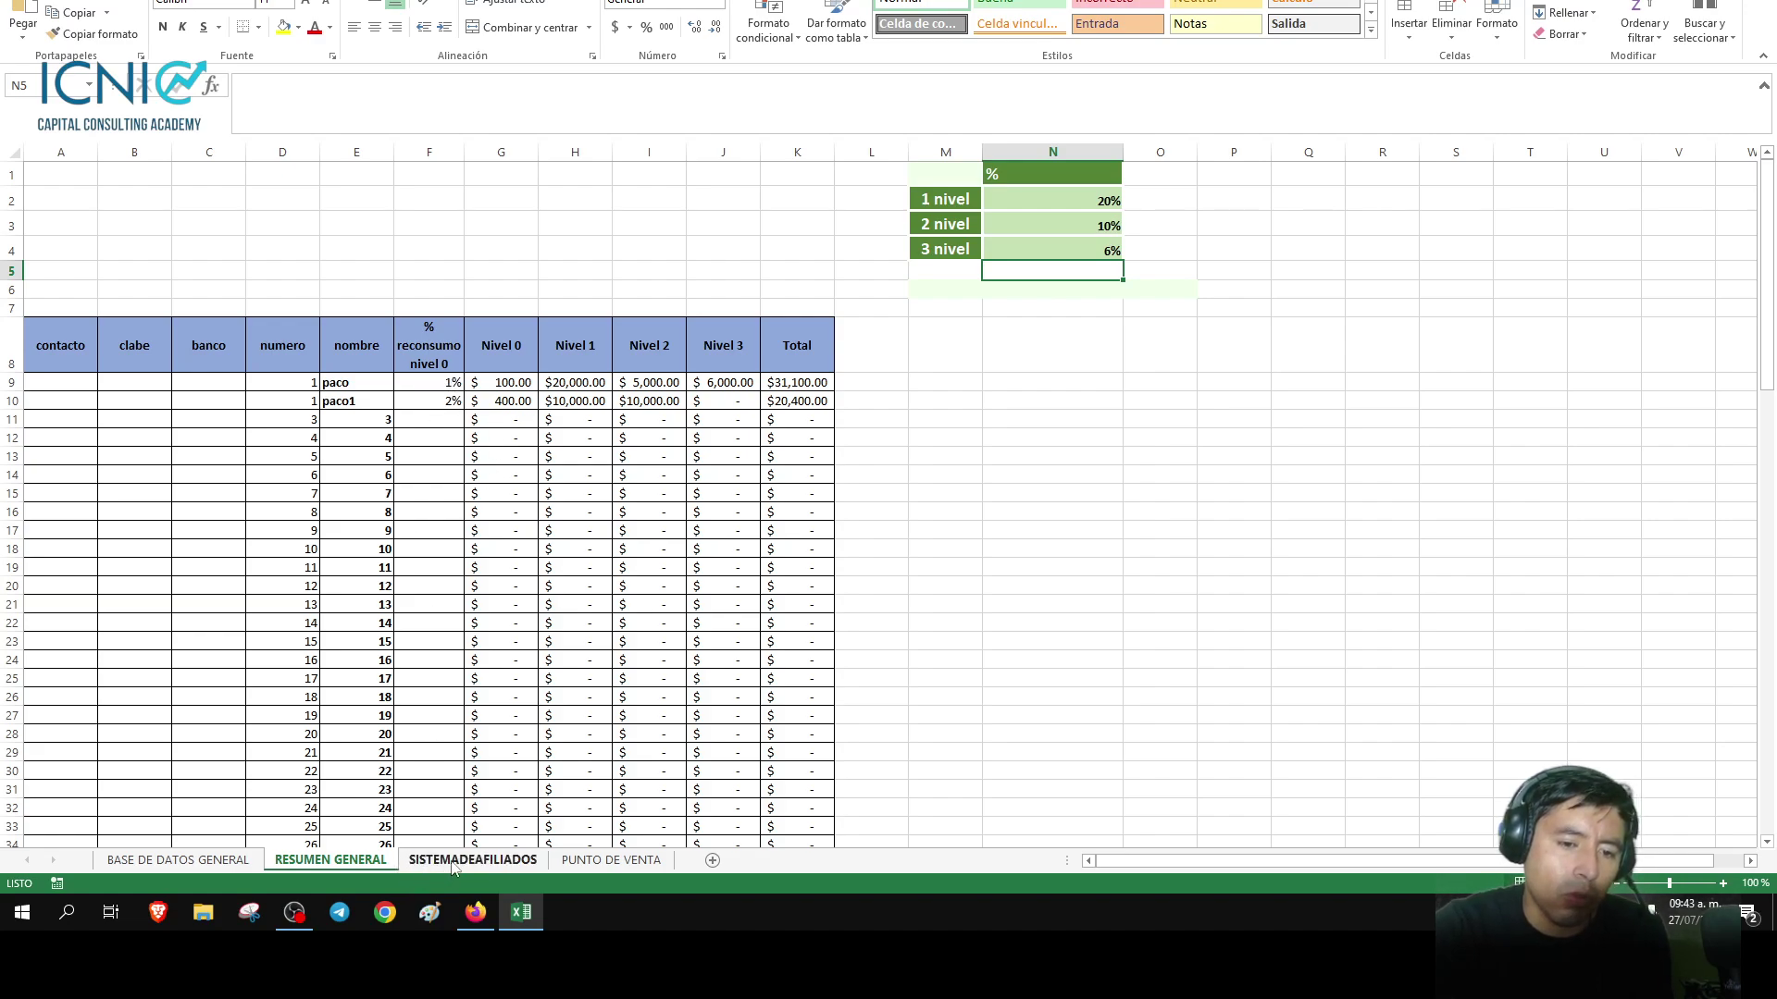
left_click(569, 860)
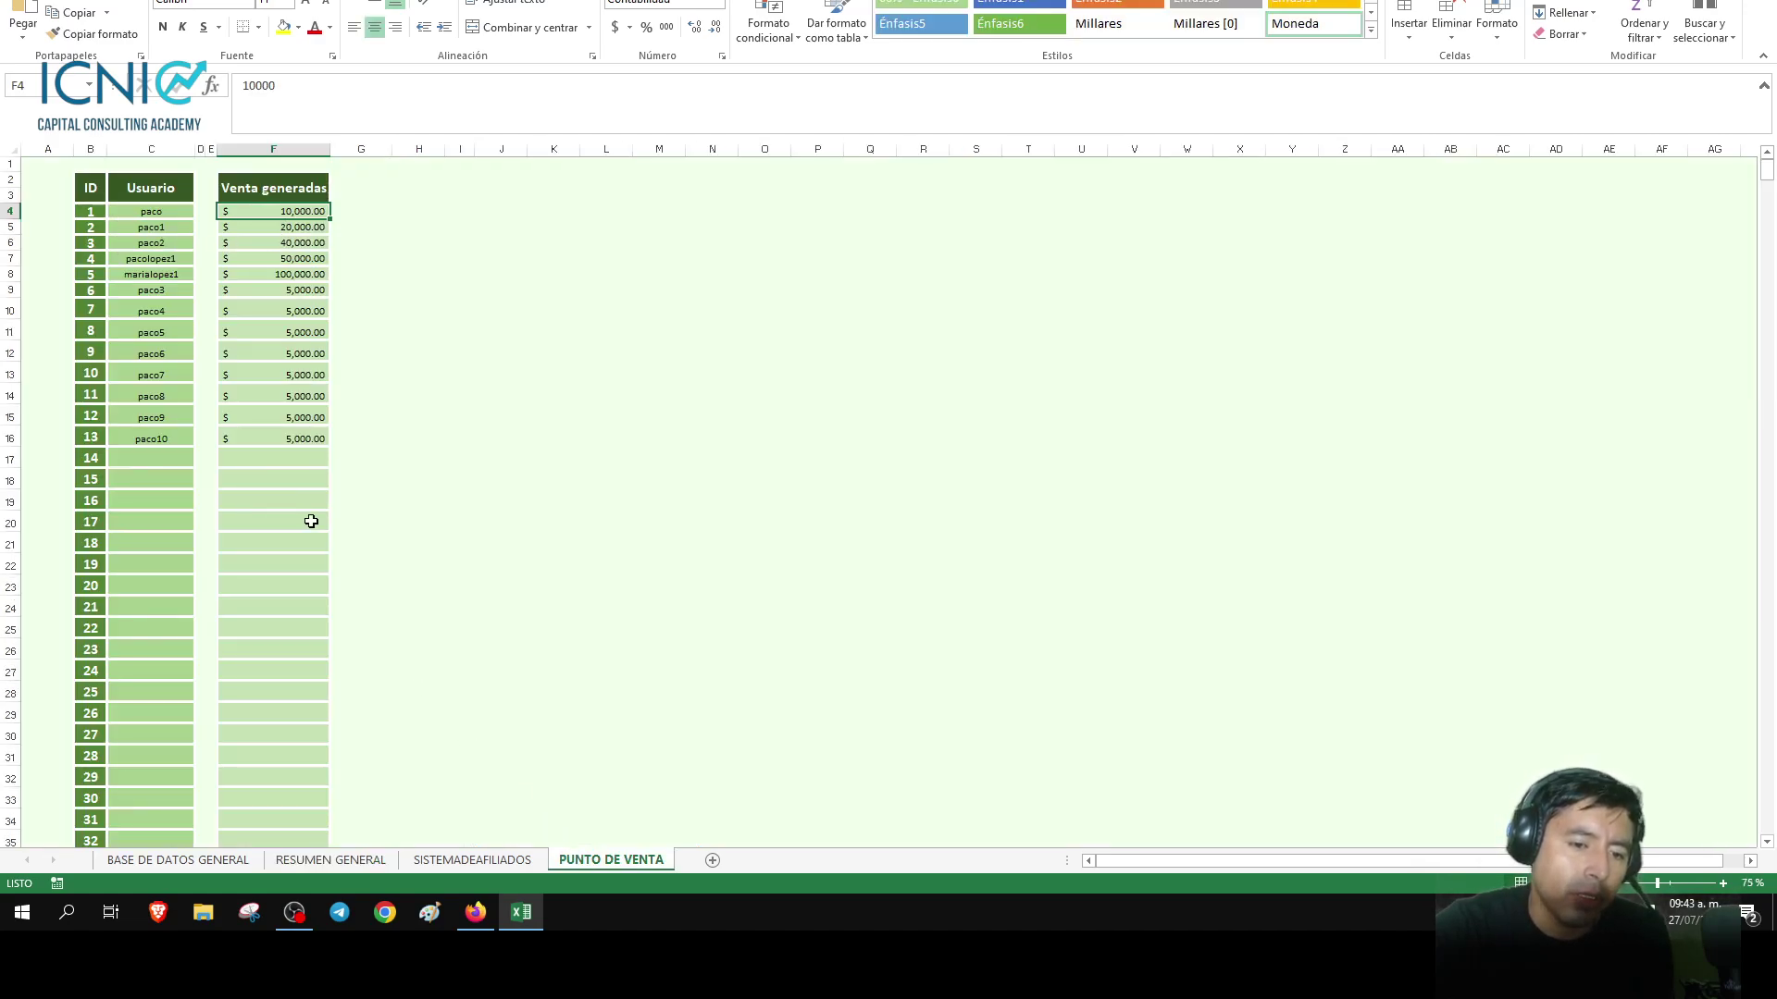
left_click(330, 861)
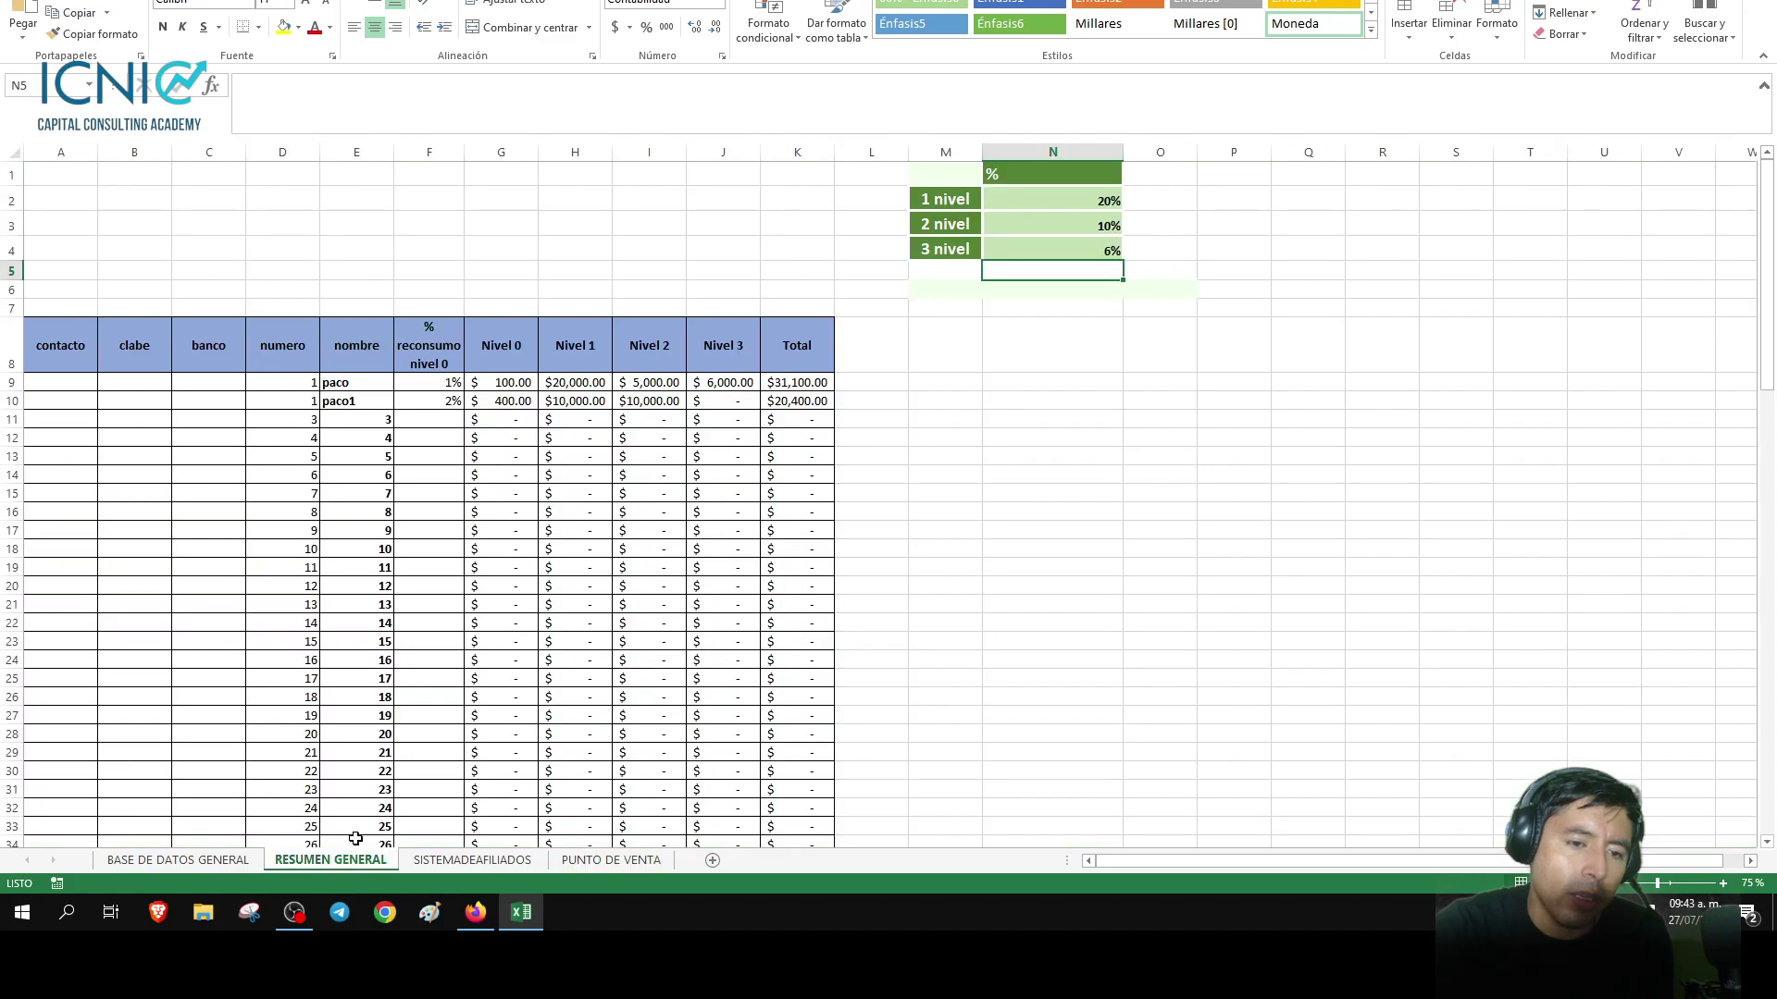
Change the 1 nivel rate in N2 to 10% and inspect paco's Nivel 0 and Nivel 1 formulas.
left_click(1061, 200)
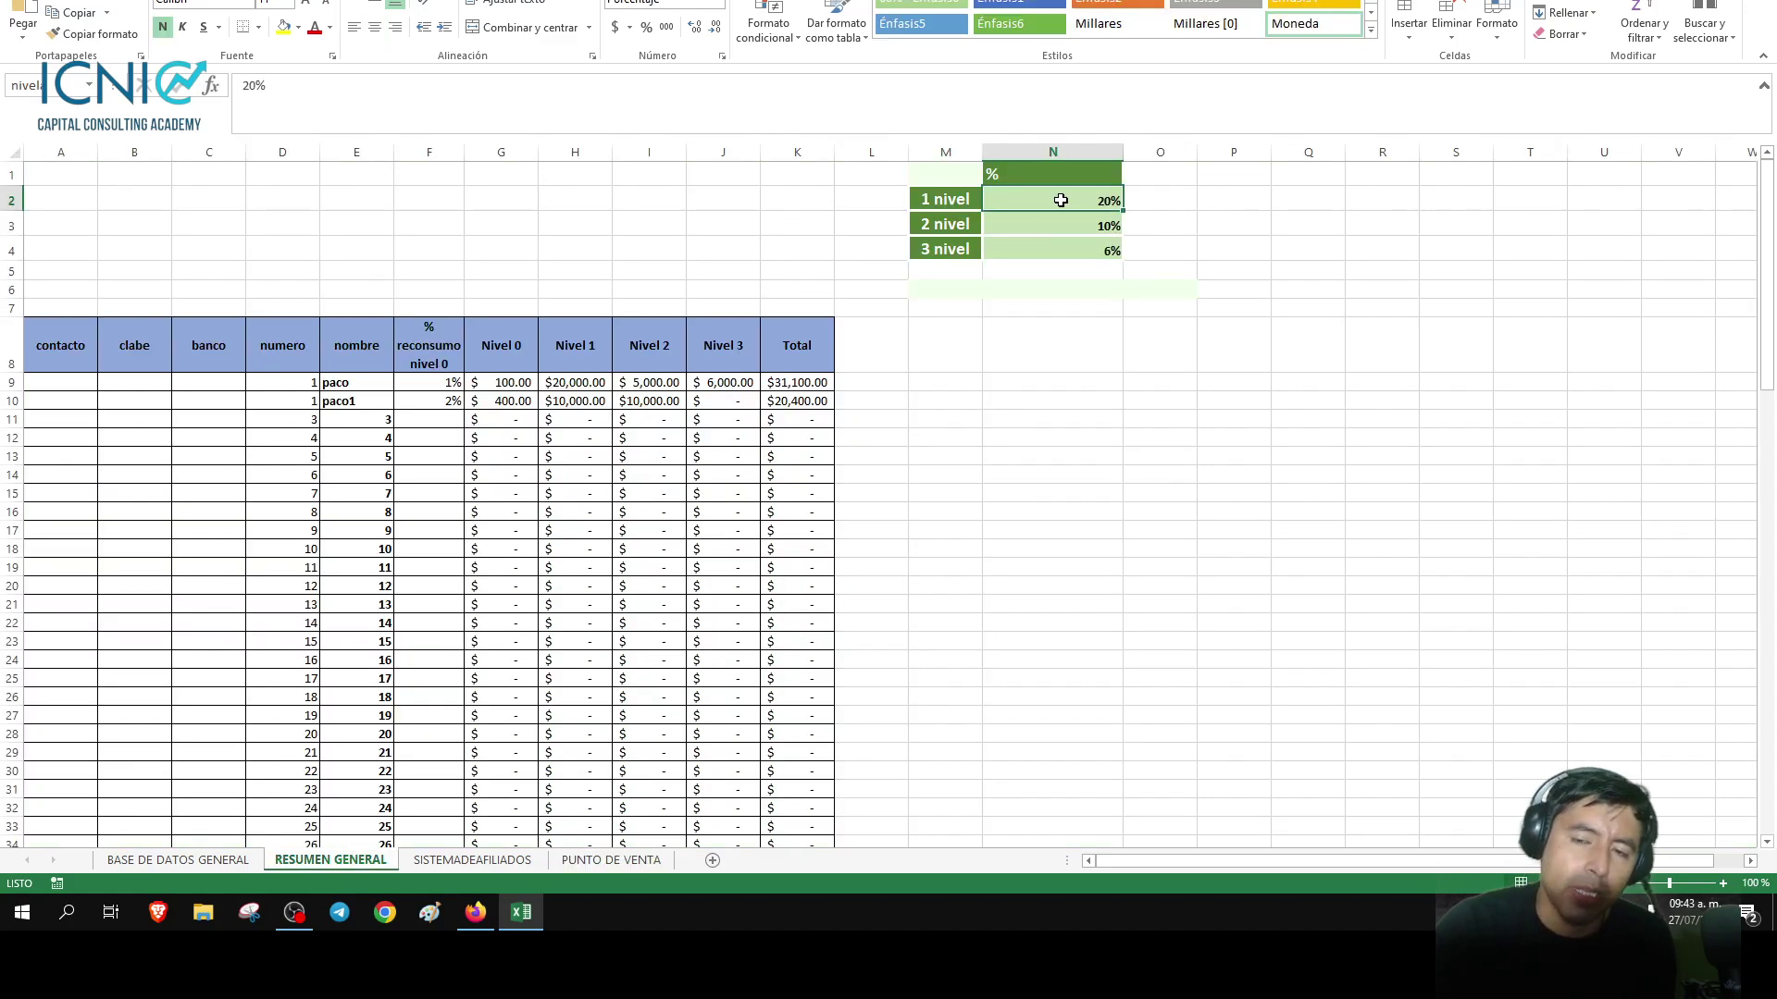
type("10%")
key("Return")
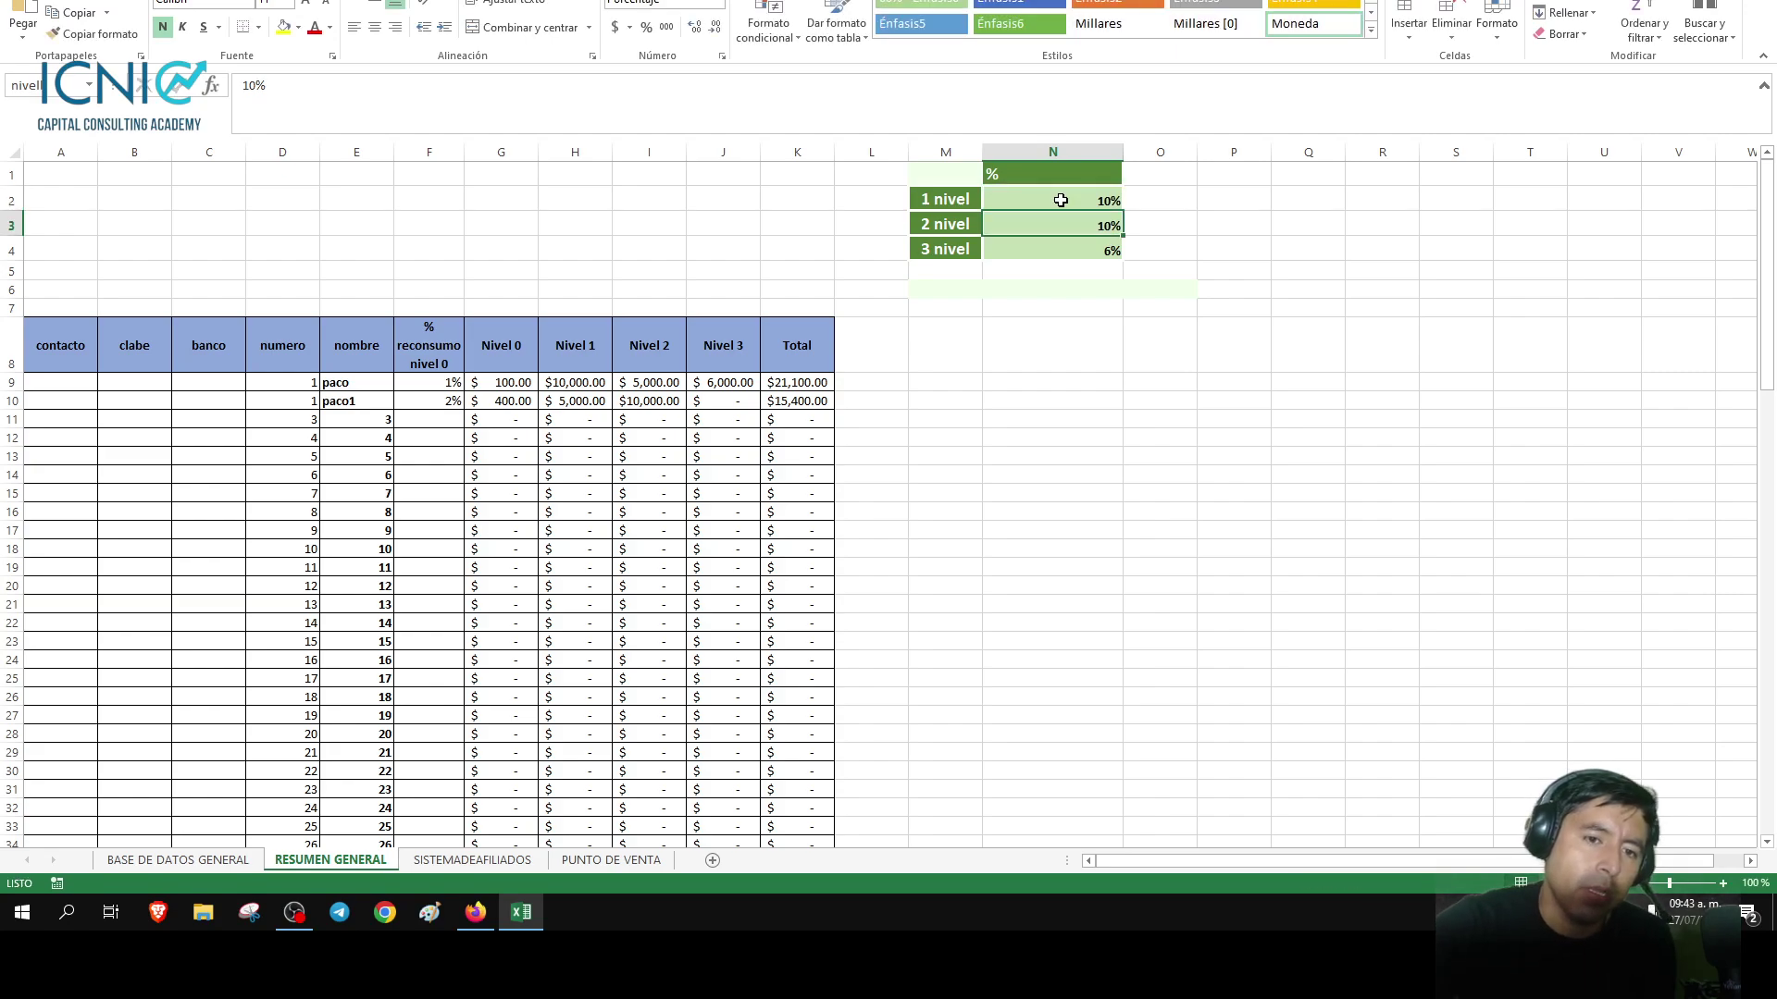
left_click(527, 387)
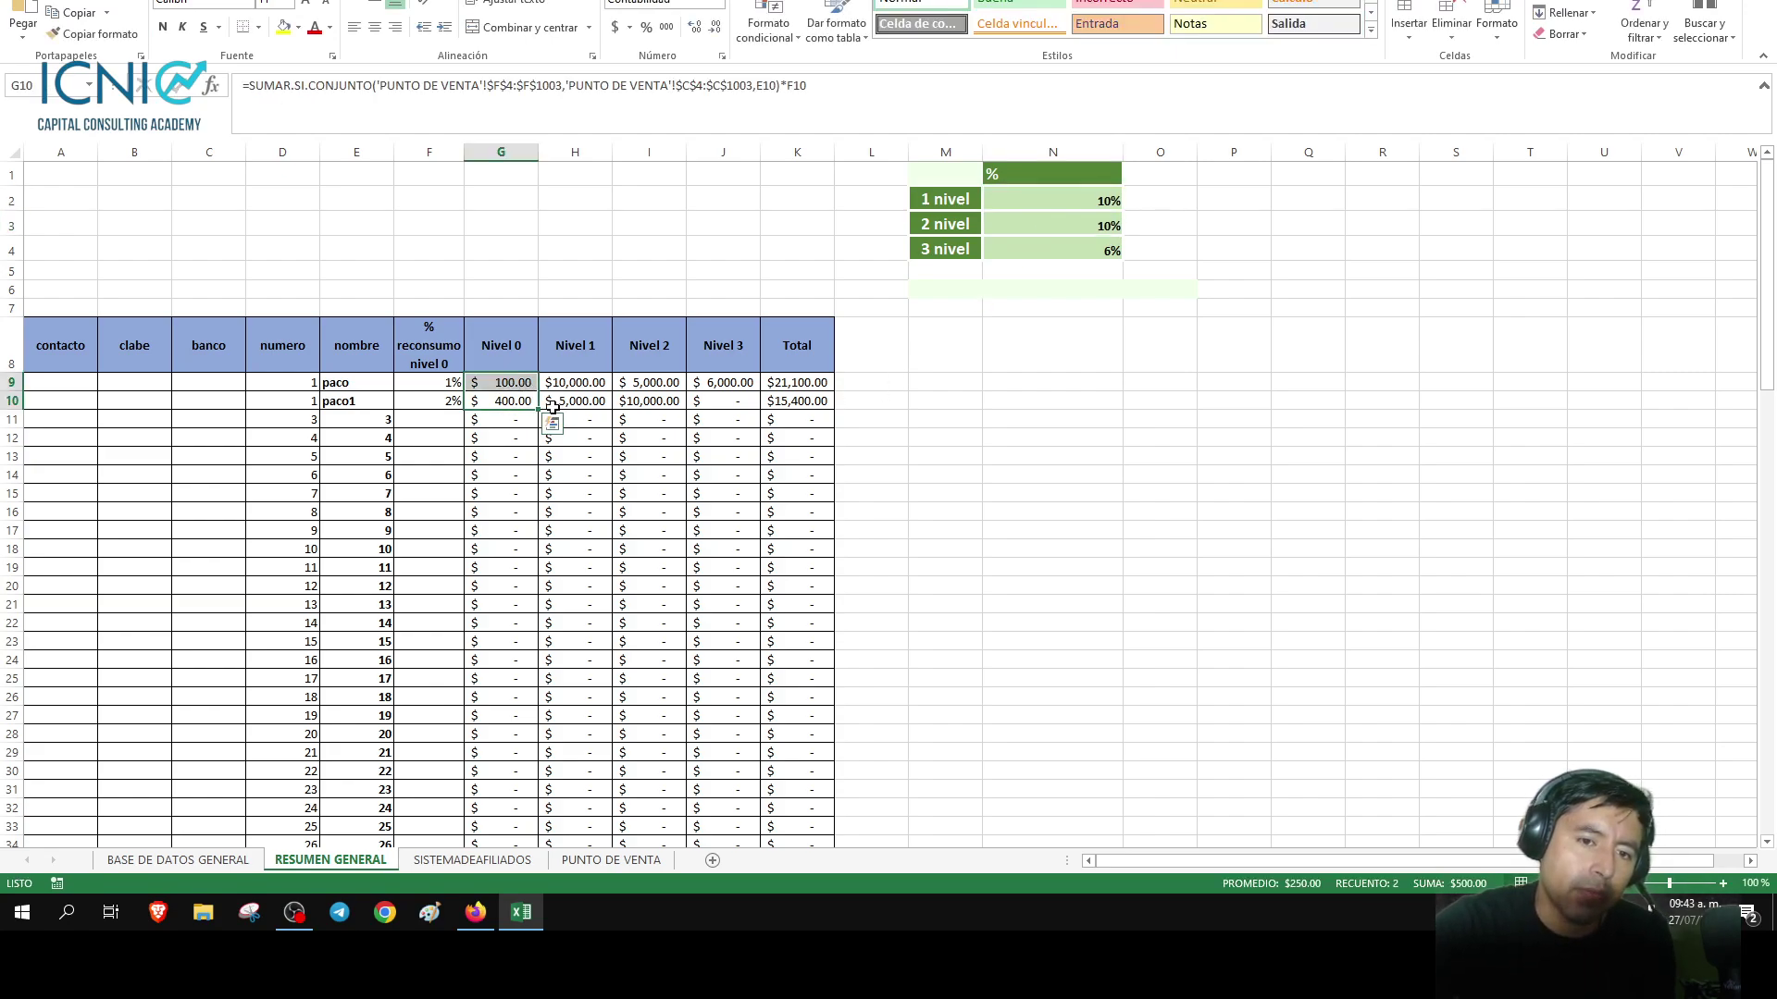
left_click(566, 381)
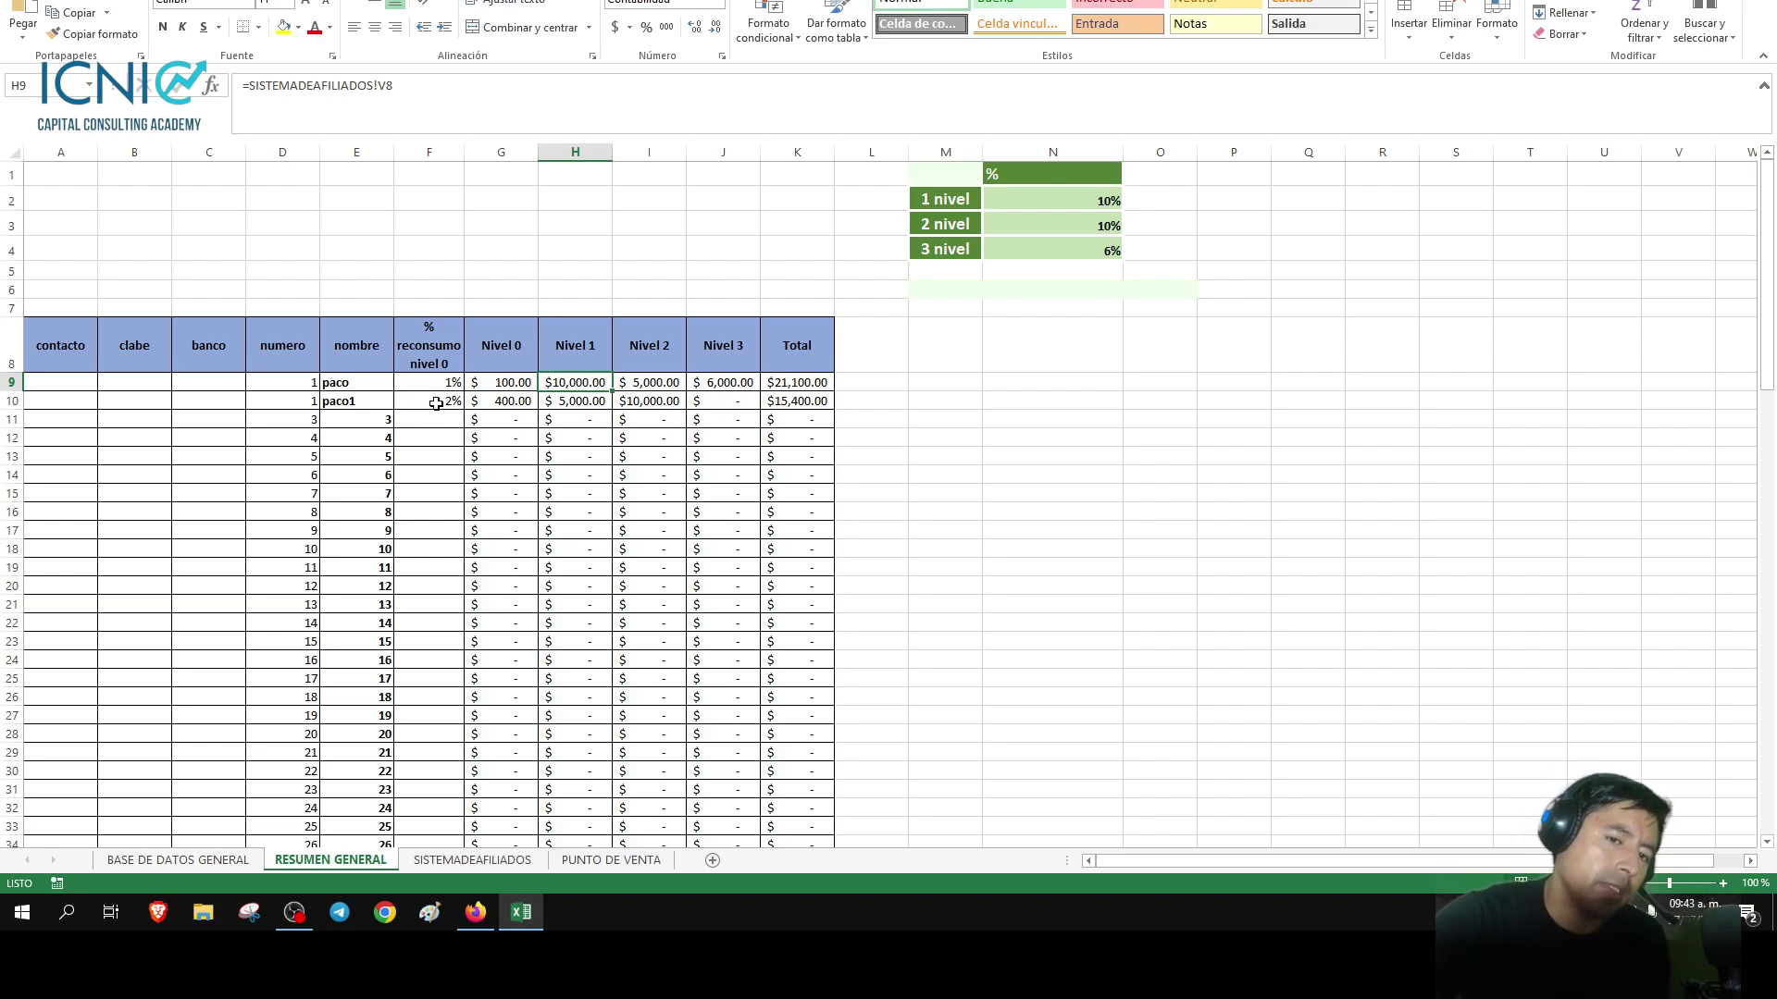
Try 1% as paco1's reconsumo rate in F10, then restore it to 2%.
left_click(442, 402)
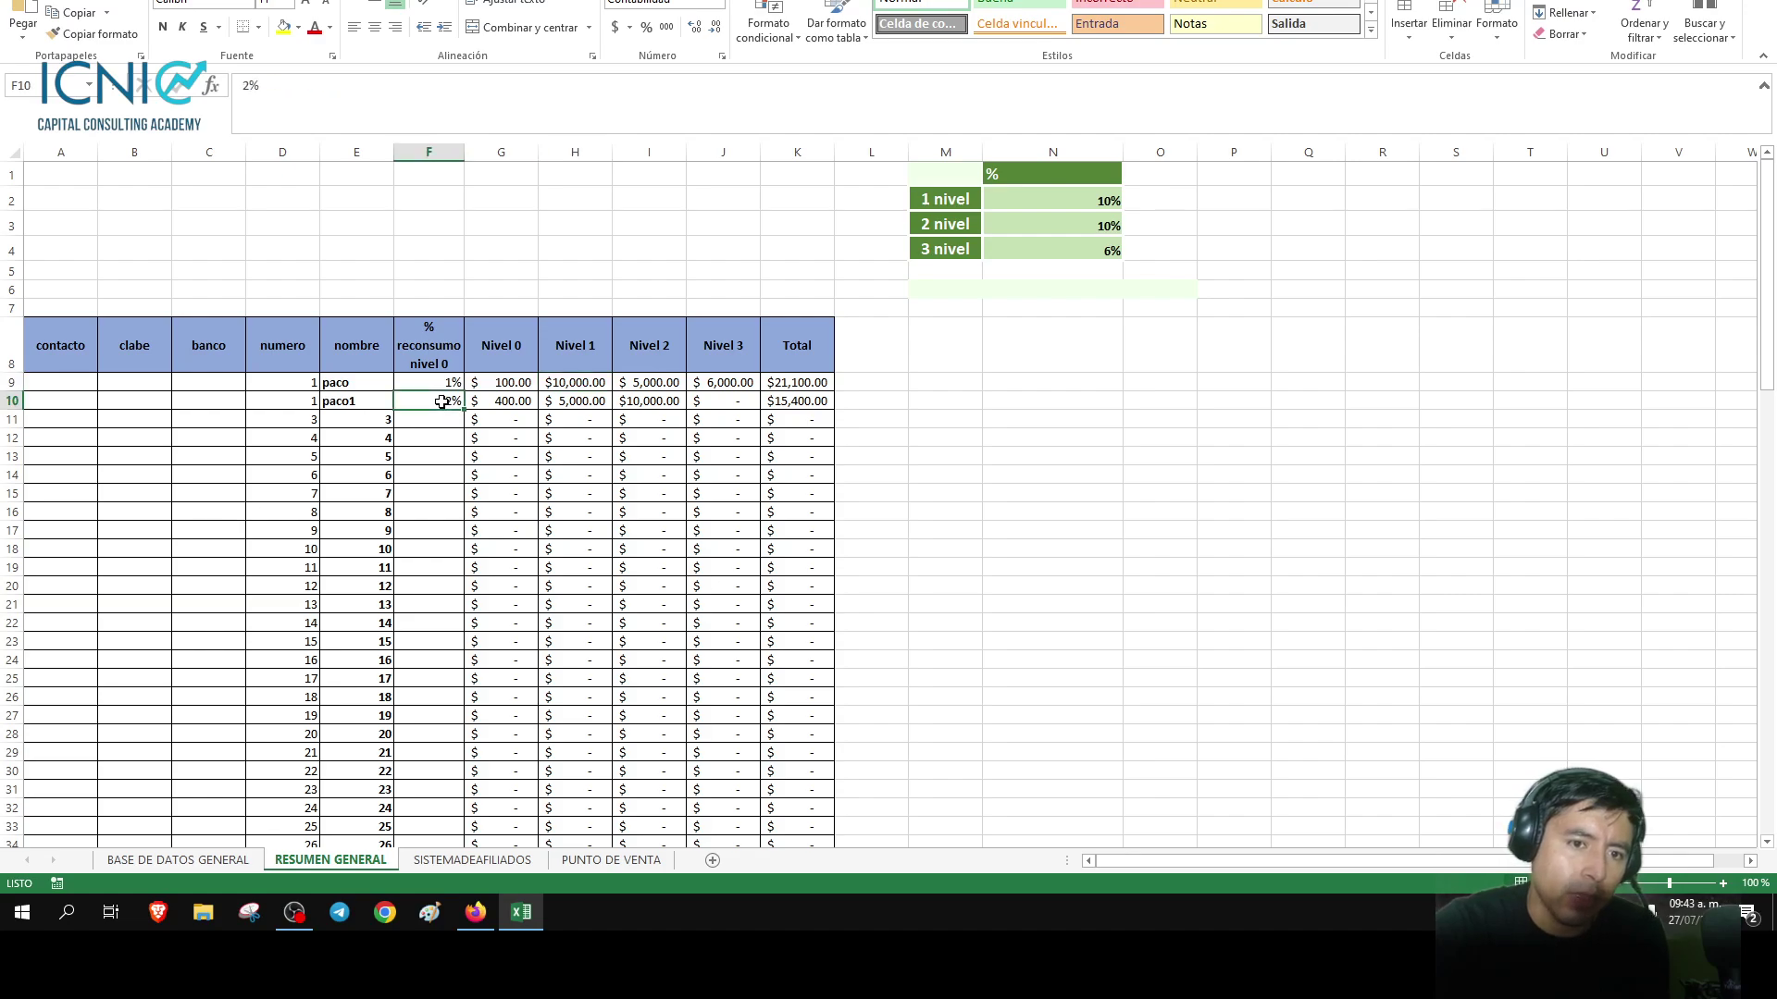
type("1")
key("ctrl+Return")
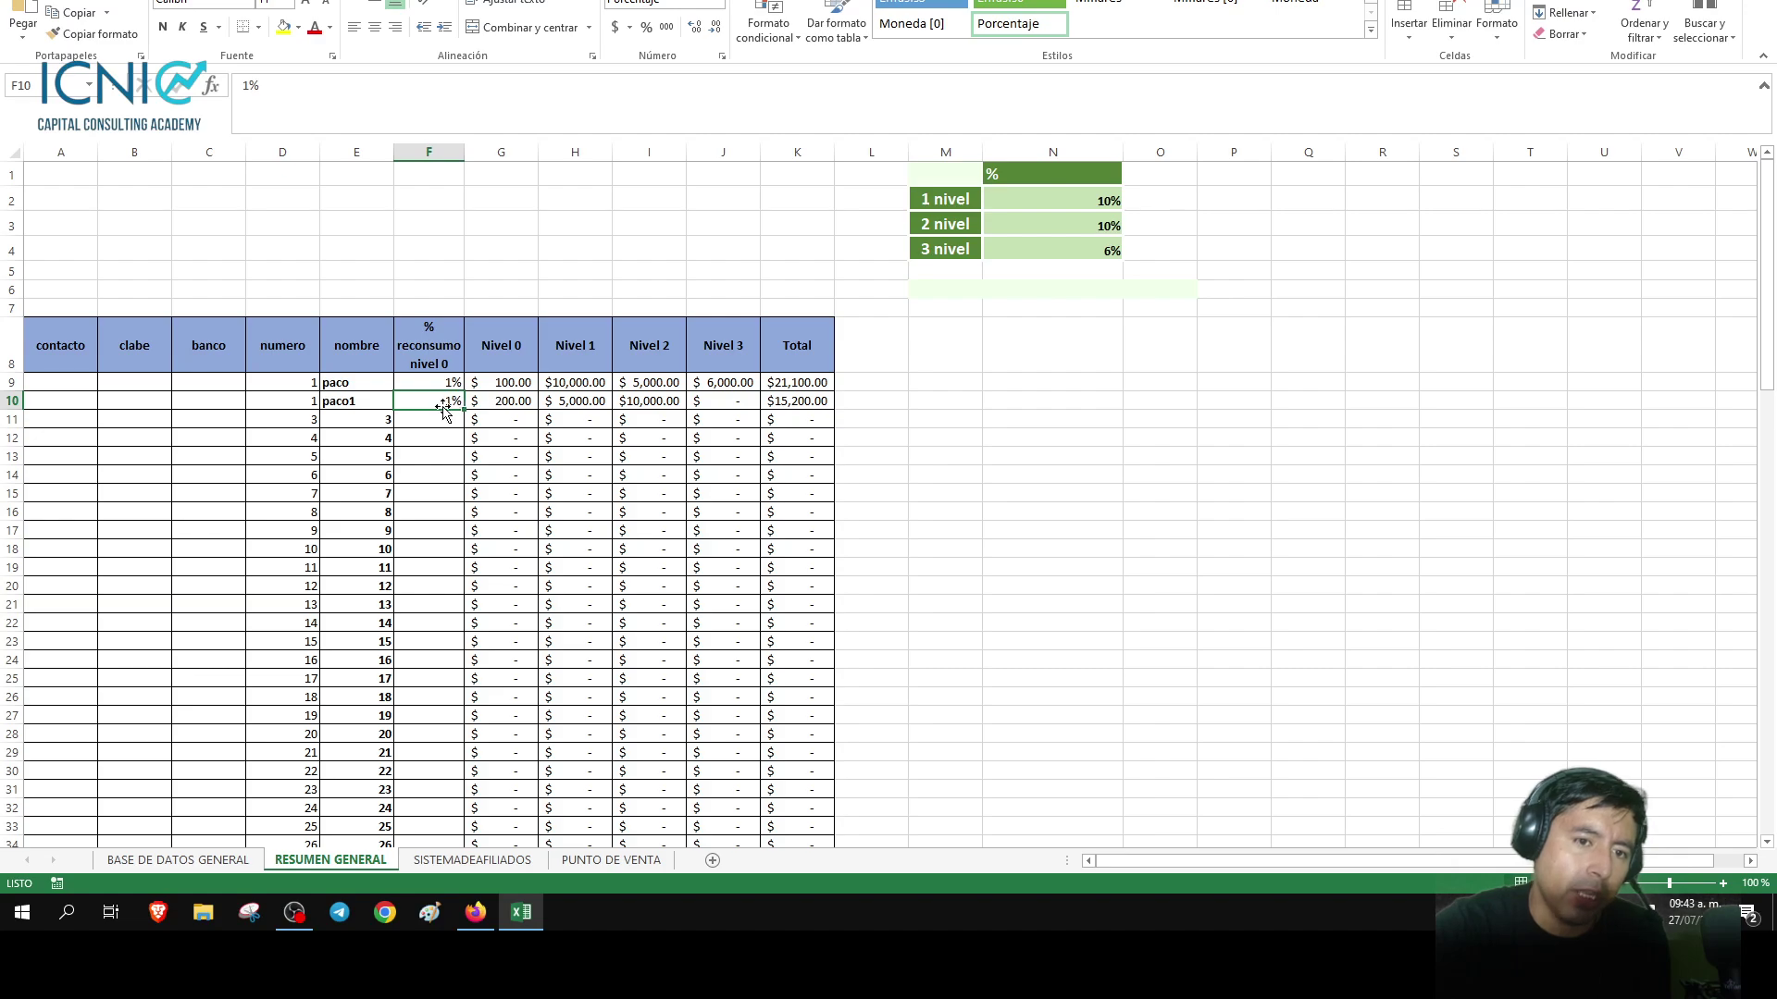
type("2")
key("Return")
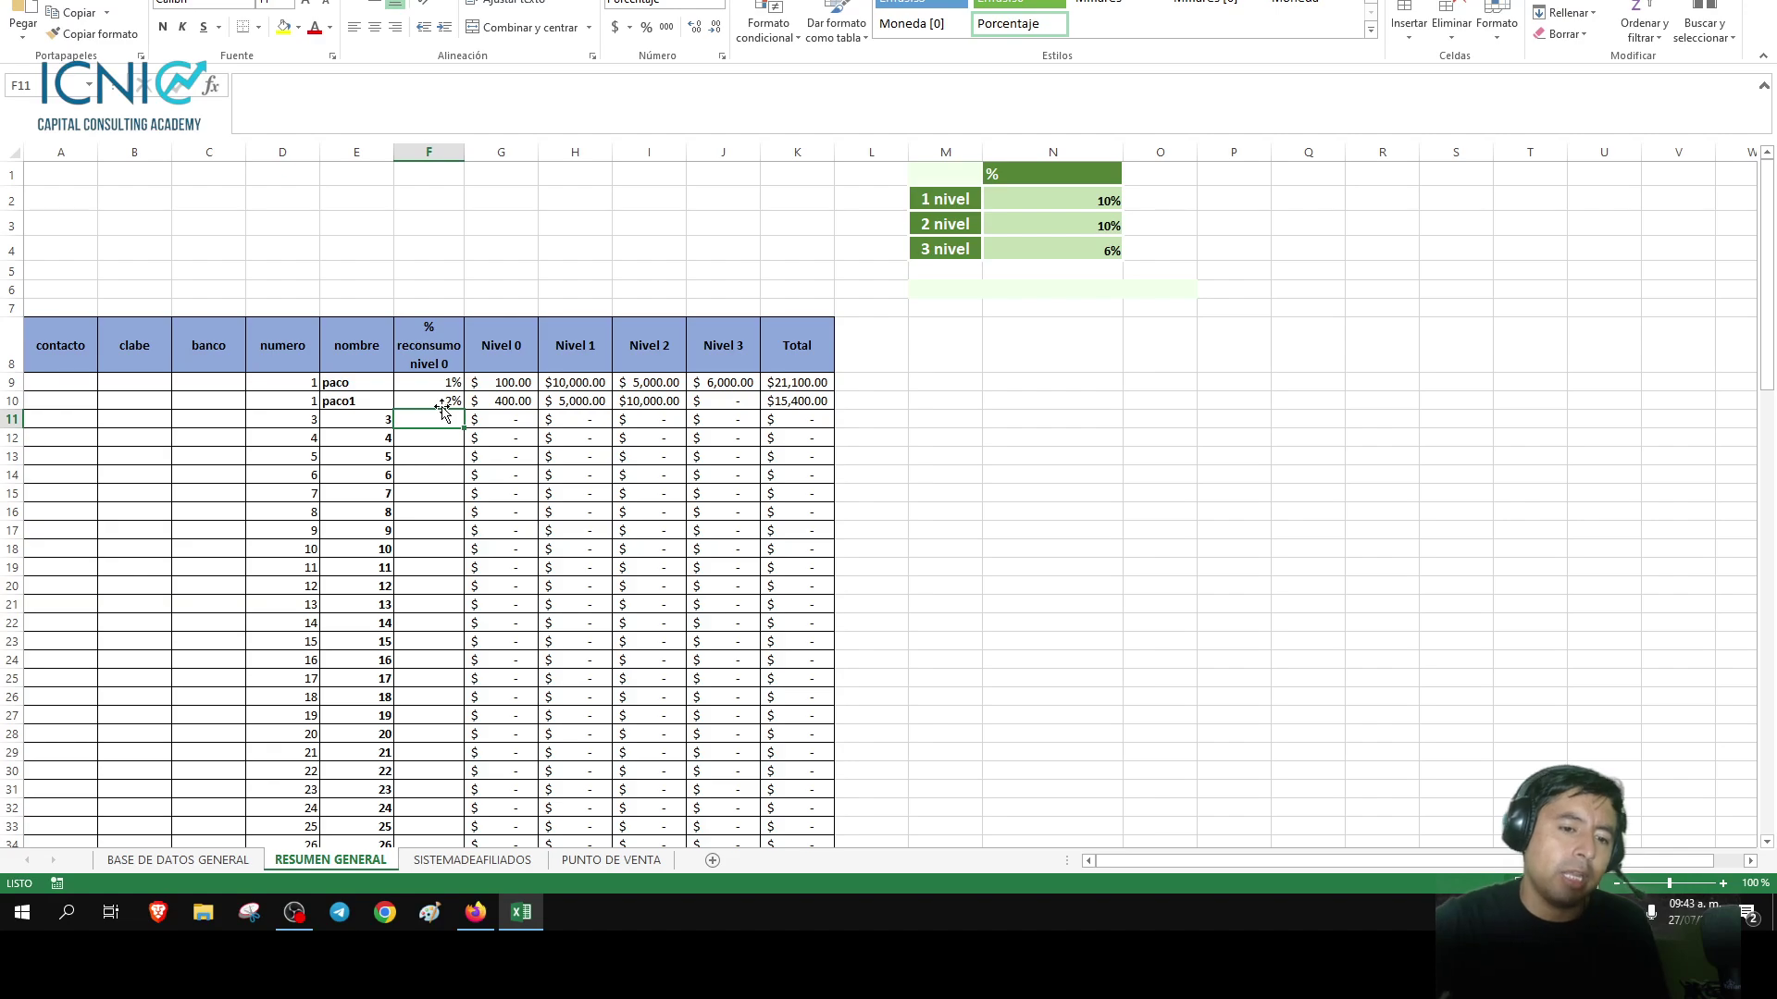
On the SISTEMADEAFILIADOS sheet, select affiliate block number 1 in cell B2.
left_click(435, 859)
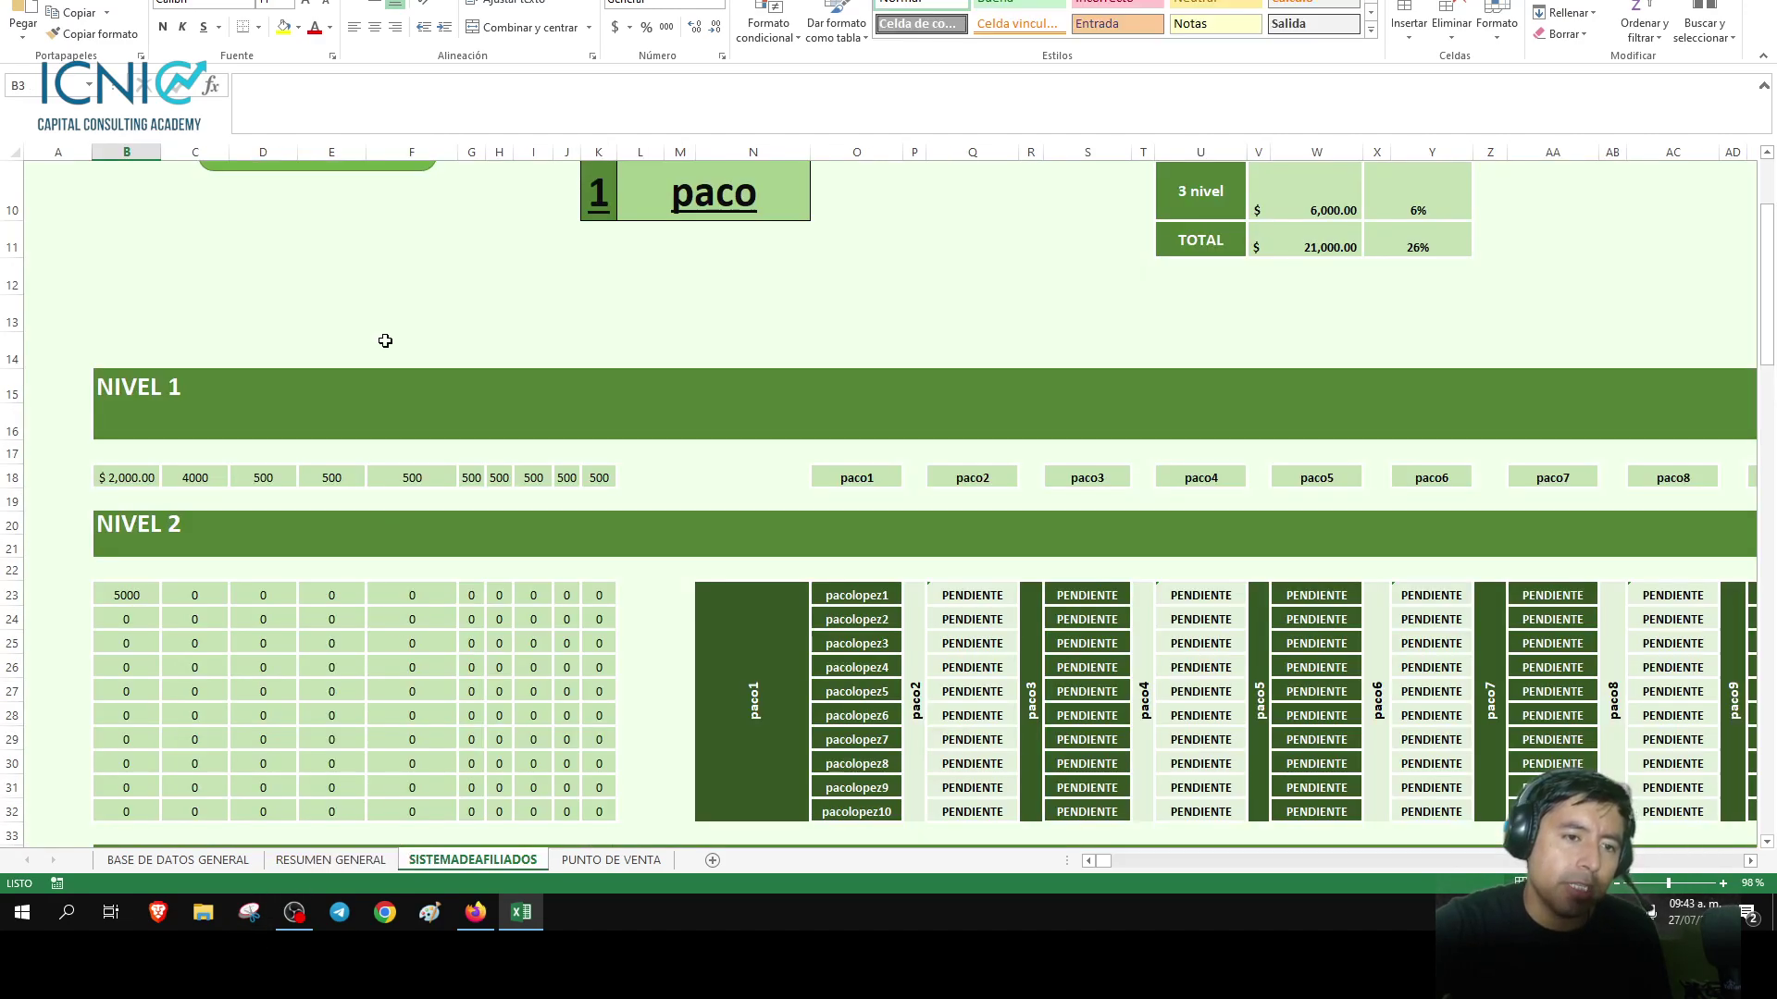
left_click(387, 289)
scroll(387, 289, "up", 3)
left_click(180, 228)
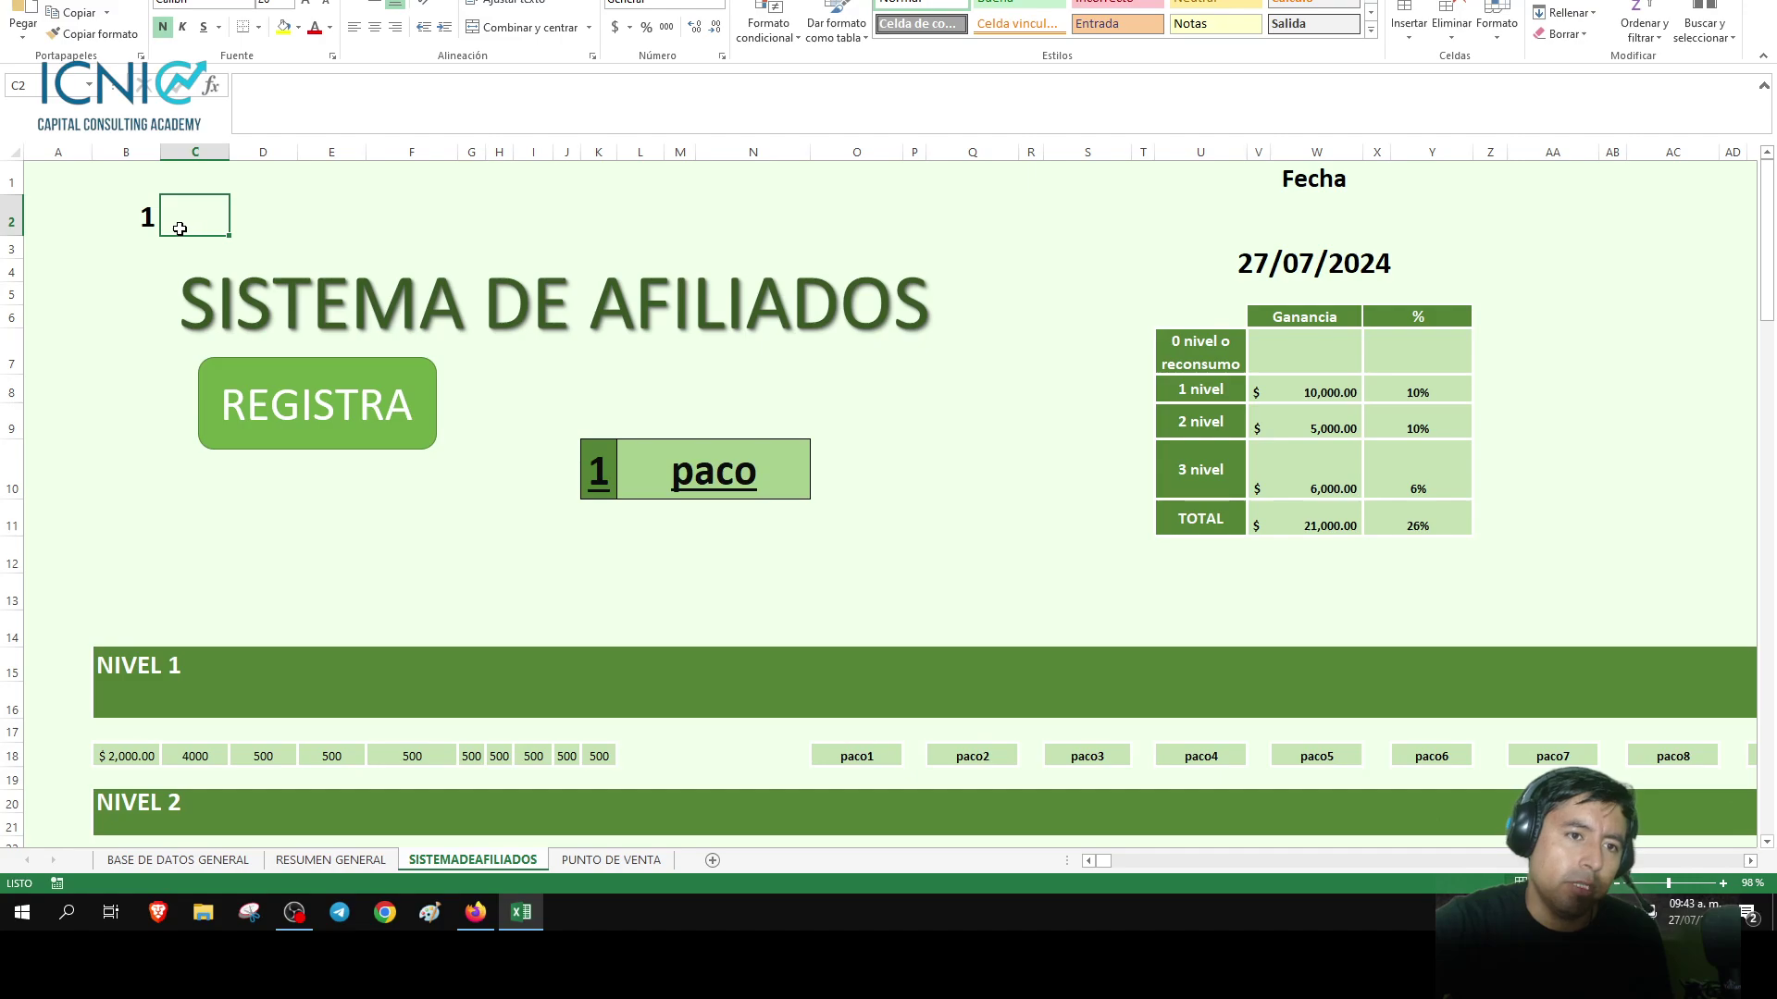
left_click(148, 217)
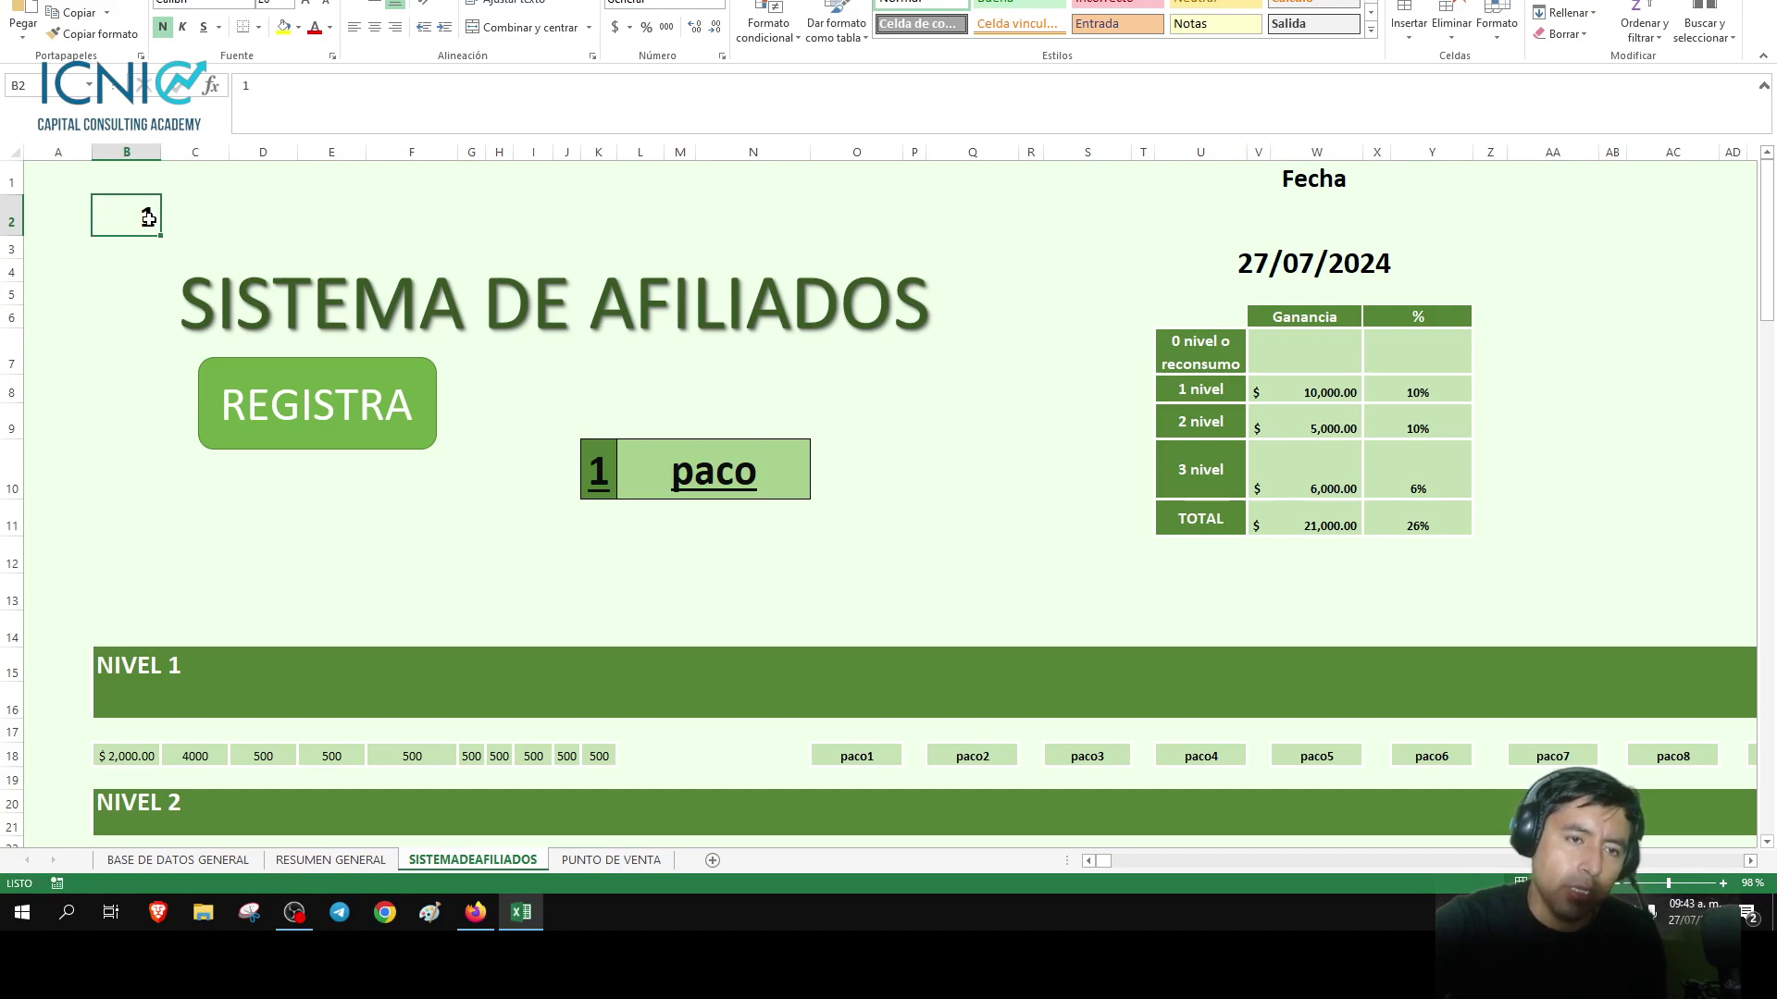
Jump right with Ctrl+Right through the affiliate blocks, past blocks 48, 59, 71, 83 and 93, to the last one.
key("ctrl+Right")
key("ctrl+Right")
key("ctrl+Right")
key("ctrl+Right")
key("ctrl+Right")
key("ctrl+Right")
key("ctrl+Right")
key("ctrl+Right")
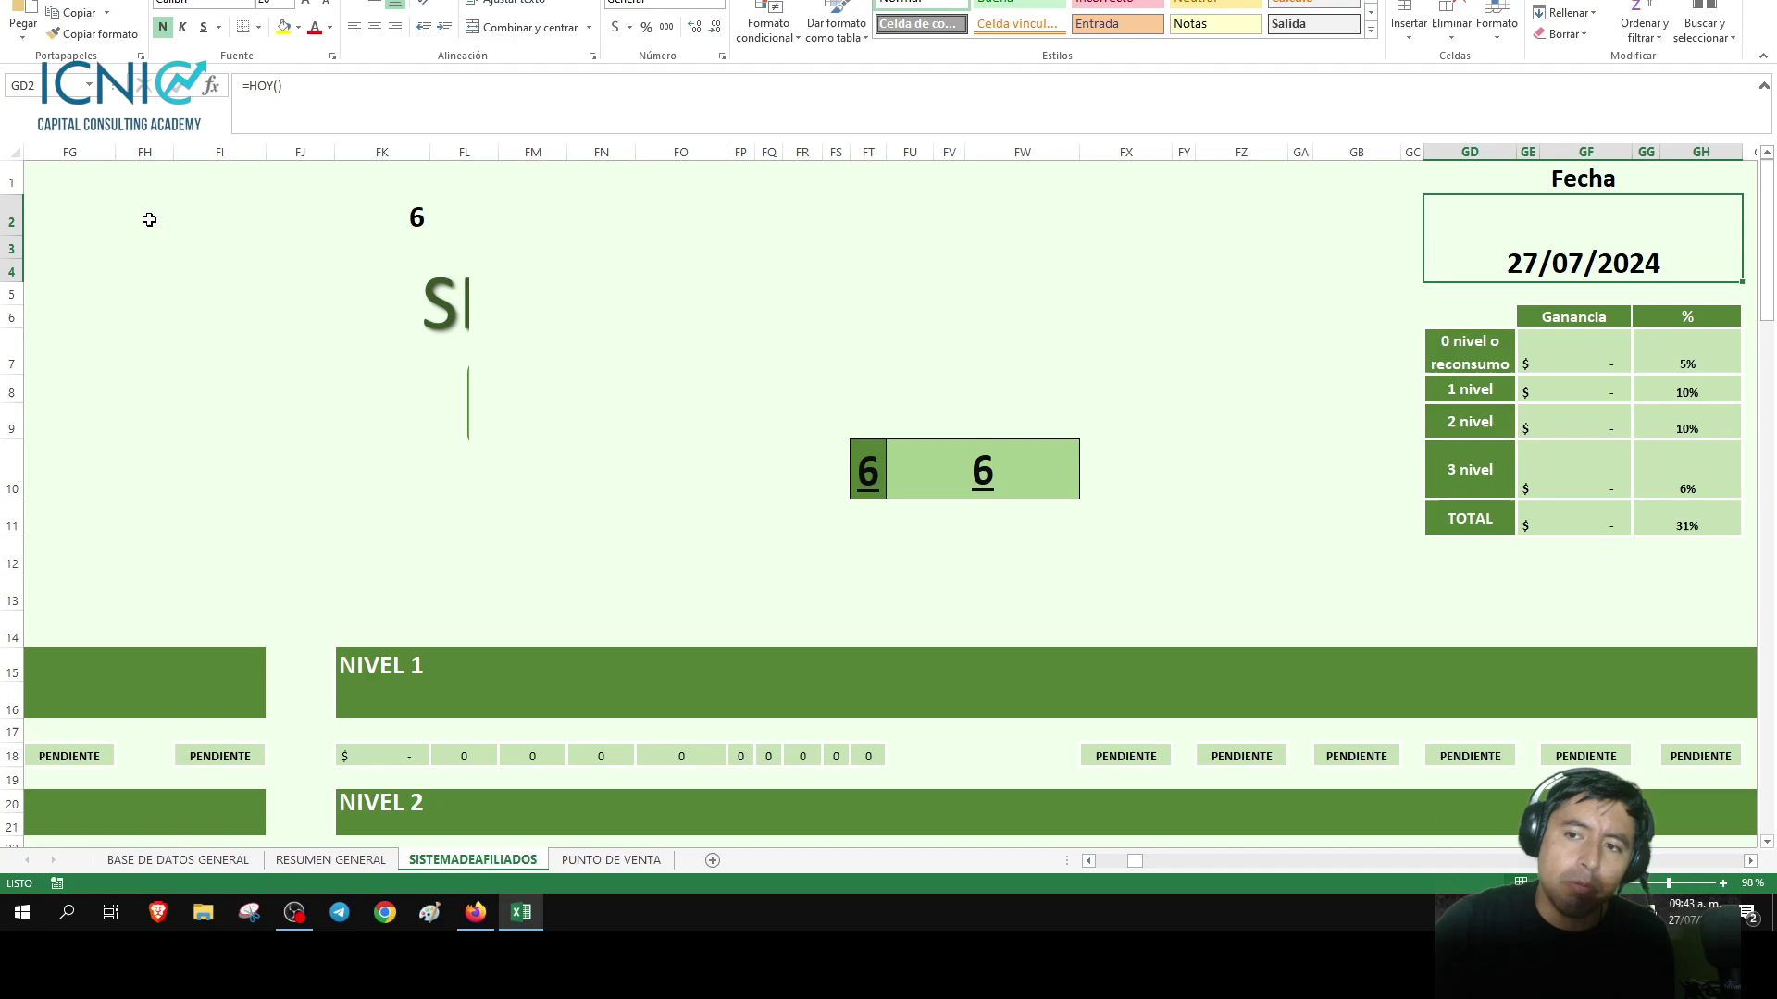
key("ctrl+Right")
key("ctrl+Right")
key("ctrl+Right")
key("ctrl+Right")
key("ctrl+Right")
key("ctrl+Right")
key("ctrl+Right")
key("ctrl+Right")
key("ctrl+Right")
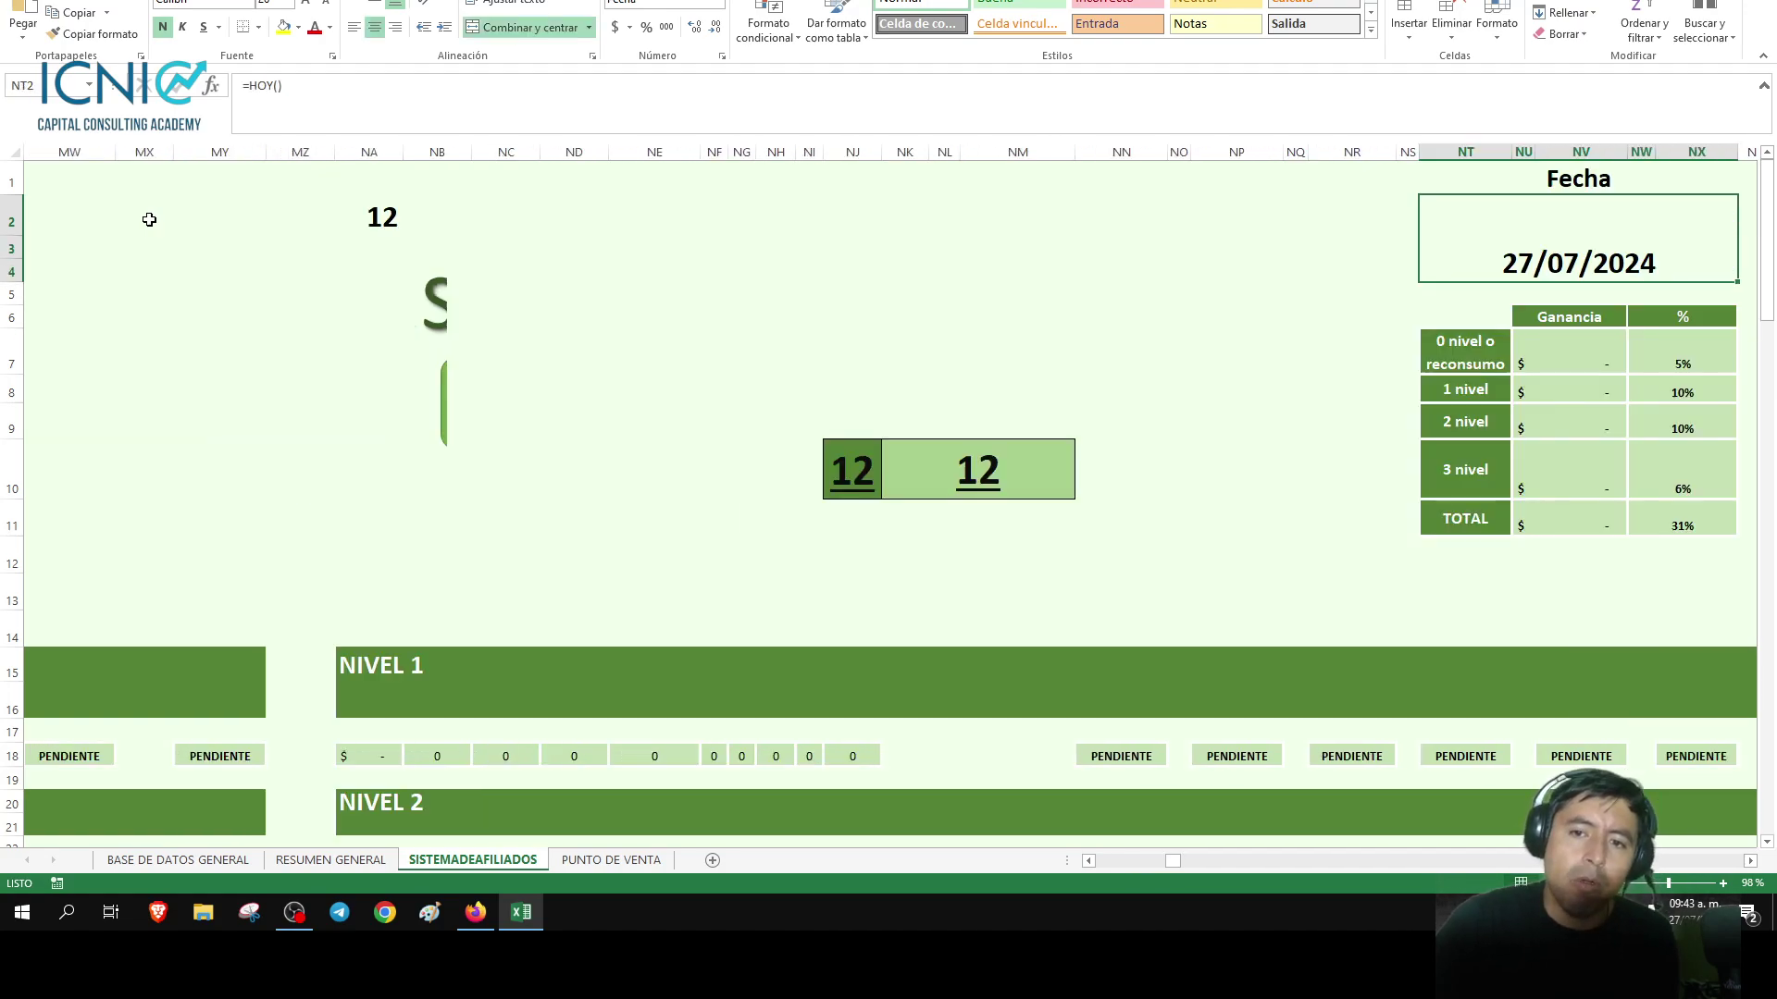
key("ctrl+Right")
key("ctrl+Right")
key("ctrl+Right")
key("ctrl+Right")
key("ctrl+Right")
key("ctrl+Right")
key("ctrl+Right")
key("ctrl+Right")
key("ctrl+Right")
key("ctrl+Right")
key("ctrl+Right")
key("ctrl+Right")
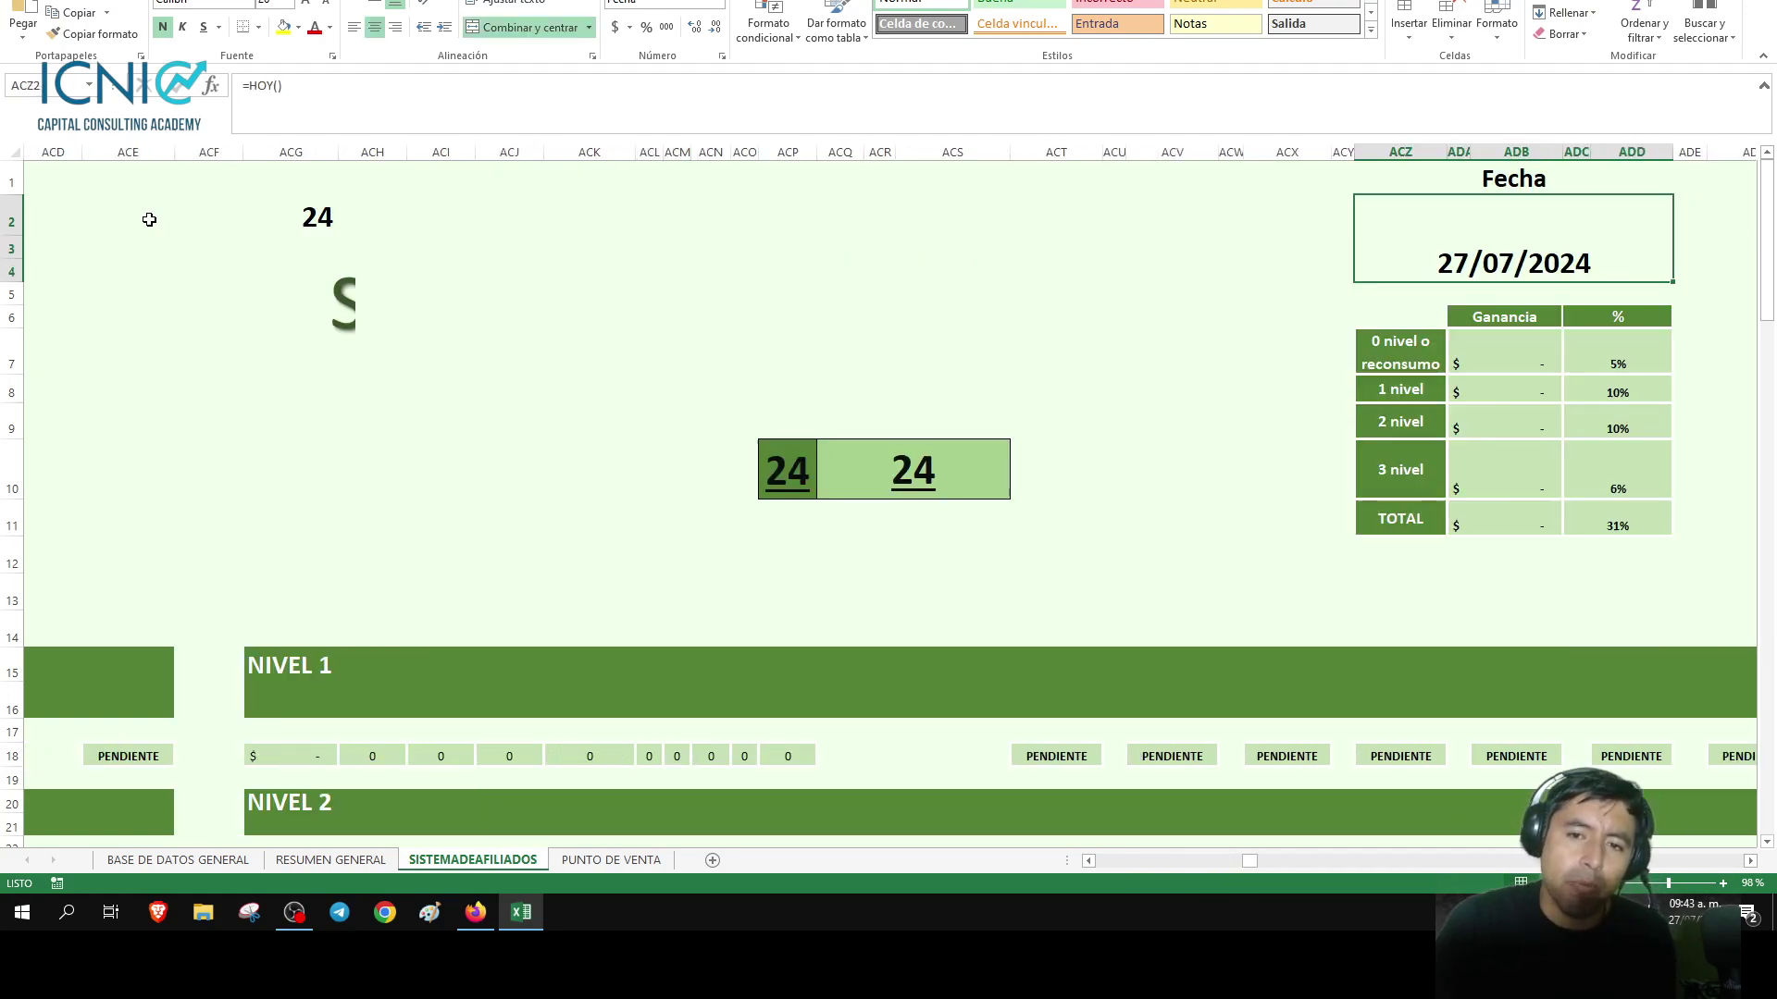
key("ctrl+Right")
key("ctrl+Right")
key("ctrl+Right")
key("ctrl+Right")
key("ctrl+Right")
key("ctrl+Right")
key("ctrl+Right")
key("ctrl+Right")
key("ctrl+Right")
key("ctrl+Right")
key("ctrl+Right")
key("ctrl+Right")
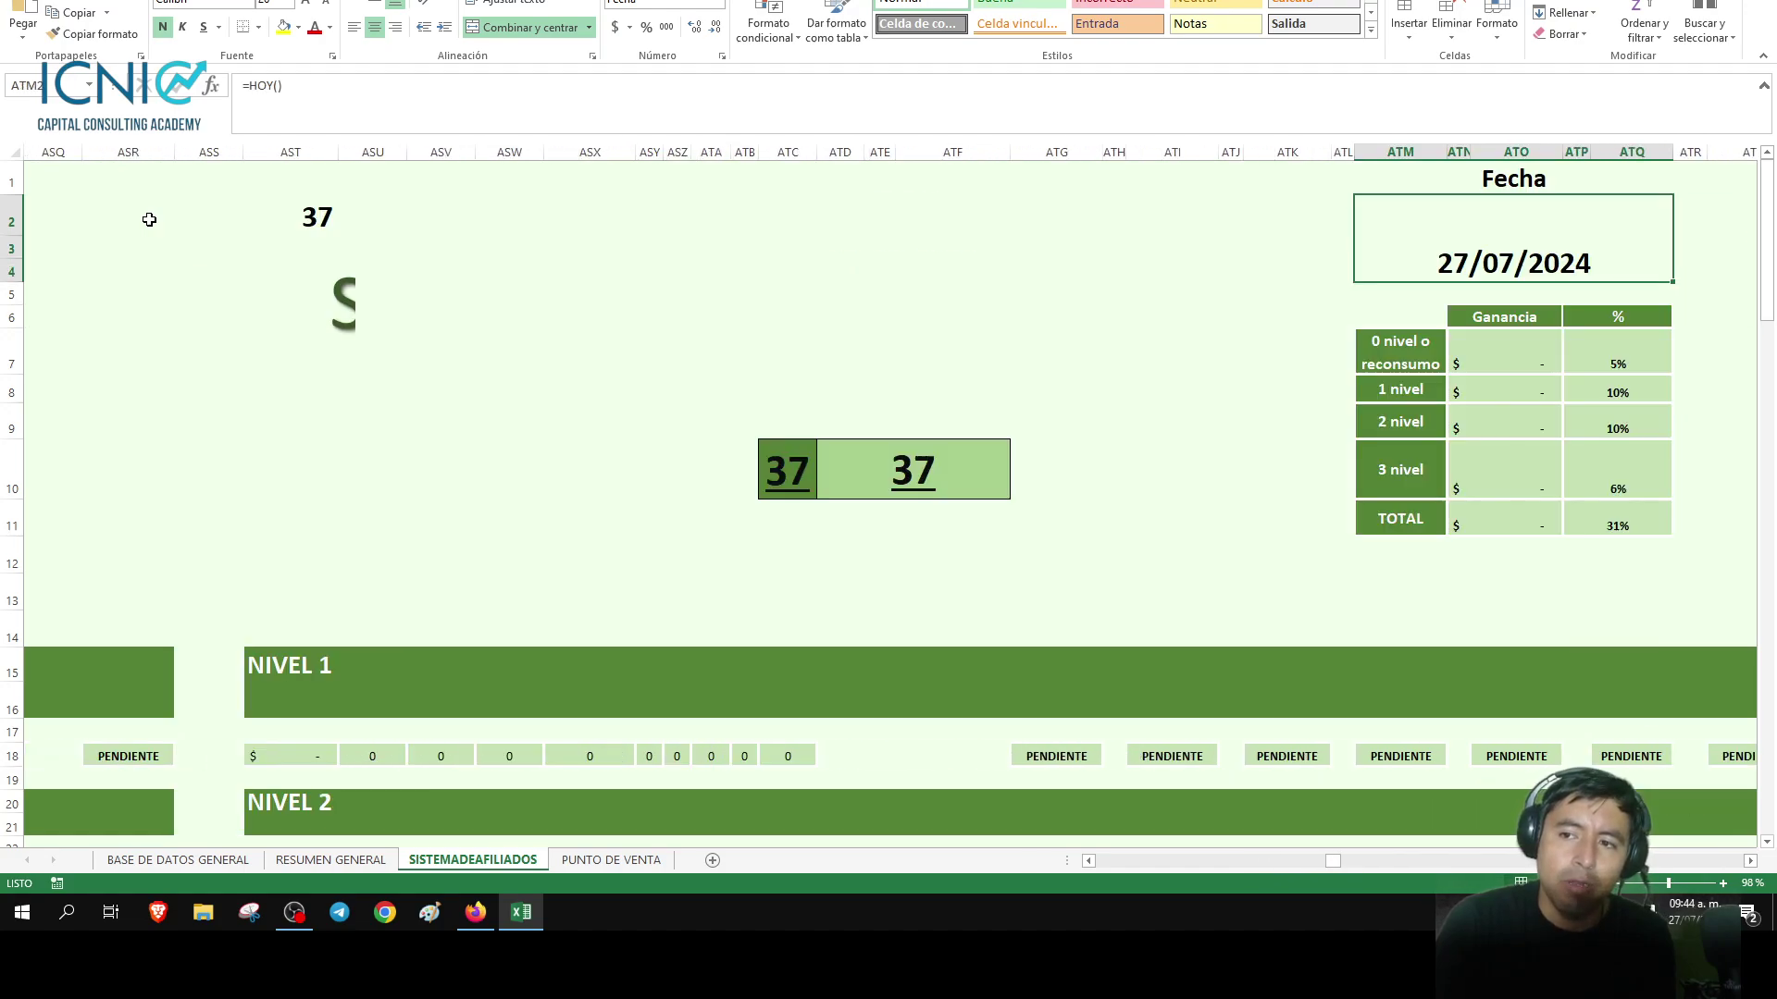
key("ctrl+Right")
key("ctrl+Right")
key("ctrl+Right")
key("ctrl+Right")
key("ctrl+Right")
key("ctrl+Right")
key("ctrl+Right")
key("ctrl+Right")
key("ctrl+Right")
key("ctrl+Right")
key("ctrl+Right")
key("ctrl+Right")
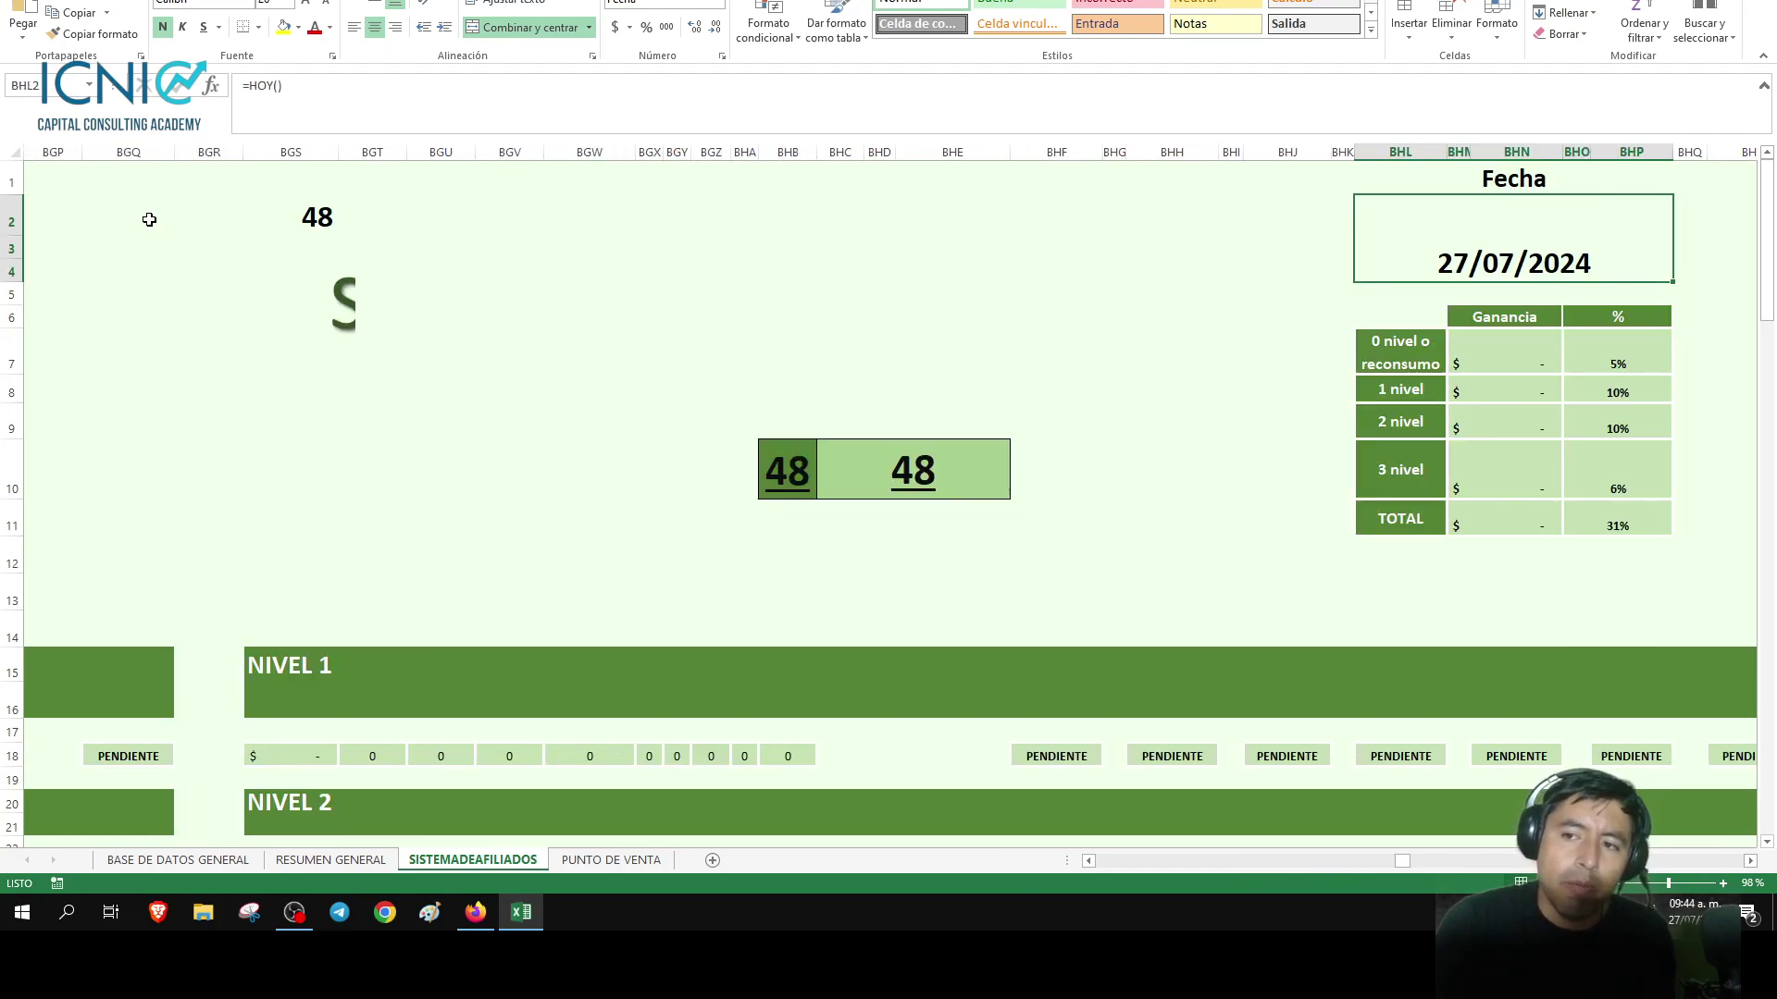
key("ctrl+Right")
key("ctrl+Right")
key("ctrl+Right")
key("ctrl+Right")
key("ctrl+Right")
key("ctrl+Right")
key("ctrl+Right")
key("ctrl+Right")
key("ctrl+Right")
key("ctrl+Right")
key("ctrl+Right")
key("ctrl+Right")
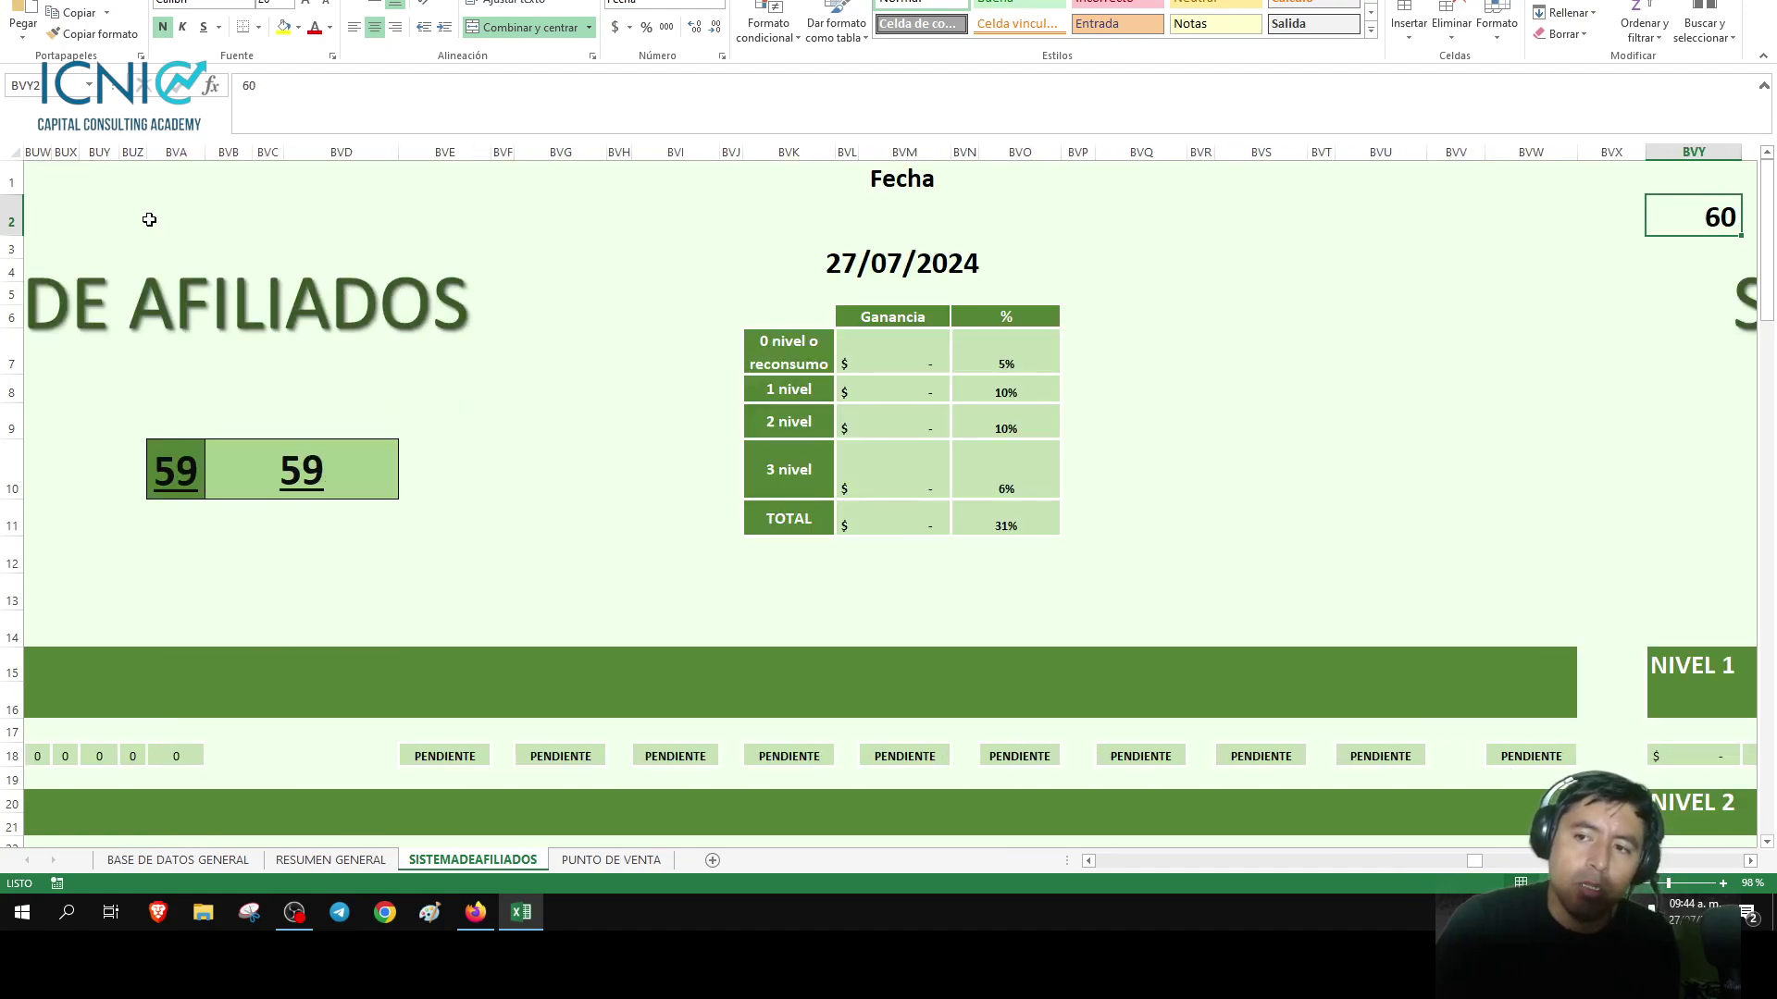
key("ctrl+Right")
key("ctrl+Right")
key("ctrl+Right")
key("ctrl+Right")
key("ctrl+Right")
key("ctrl+Right")
key("ctrl+Right")
key("ctrl+Right")
key("ctrl+Right")
key("ctrl+Right")
key("ctrl+Right")
key("ctrl+Right")
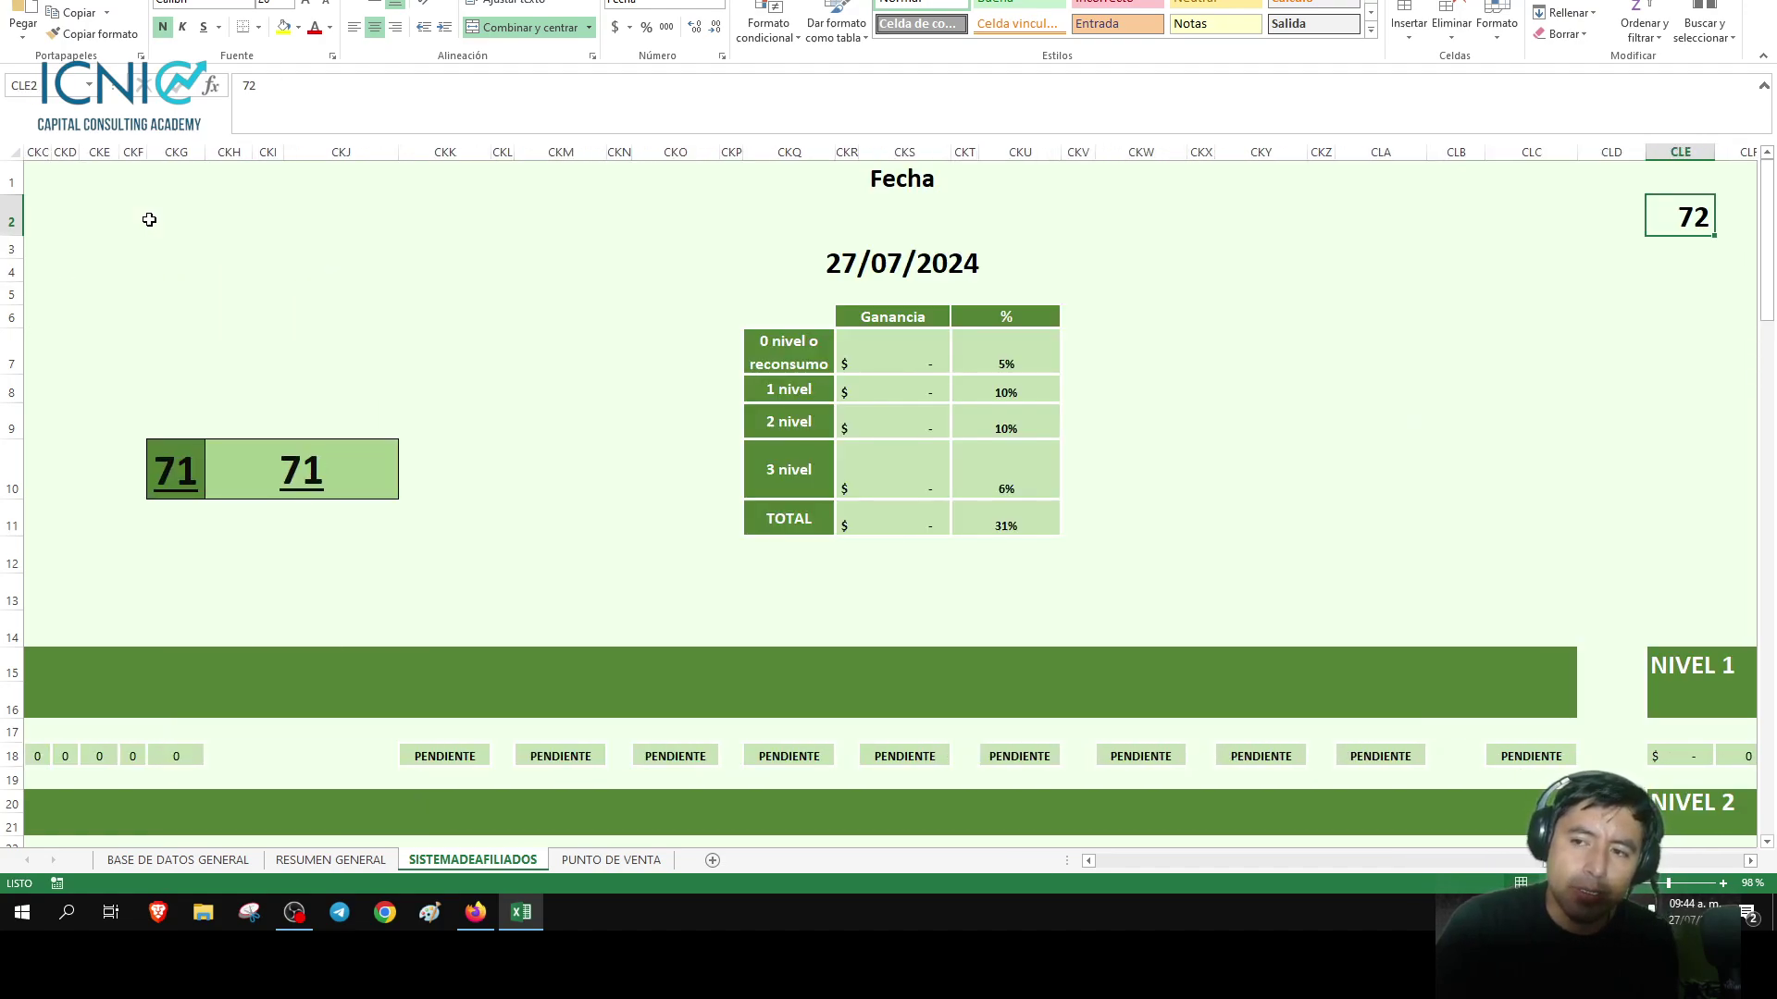
key("ctrl+Right")
key("ctrl+Right")
key("ctrl+Right")
key("ctrl+Right")
key("ctrl+Right")
key("ctrl+Right")
key("ctrl+Right")
key("ctrl+Right")
key("ctrl+Right")
key("ctrl+Right")
key("ctrl+Right")
key("ctrl+Right")
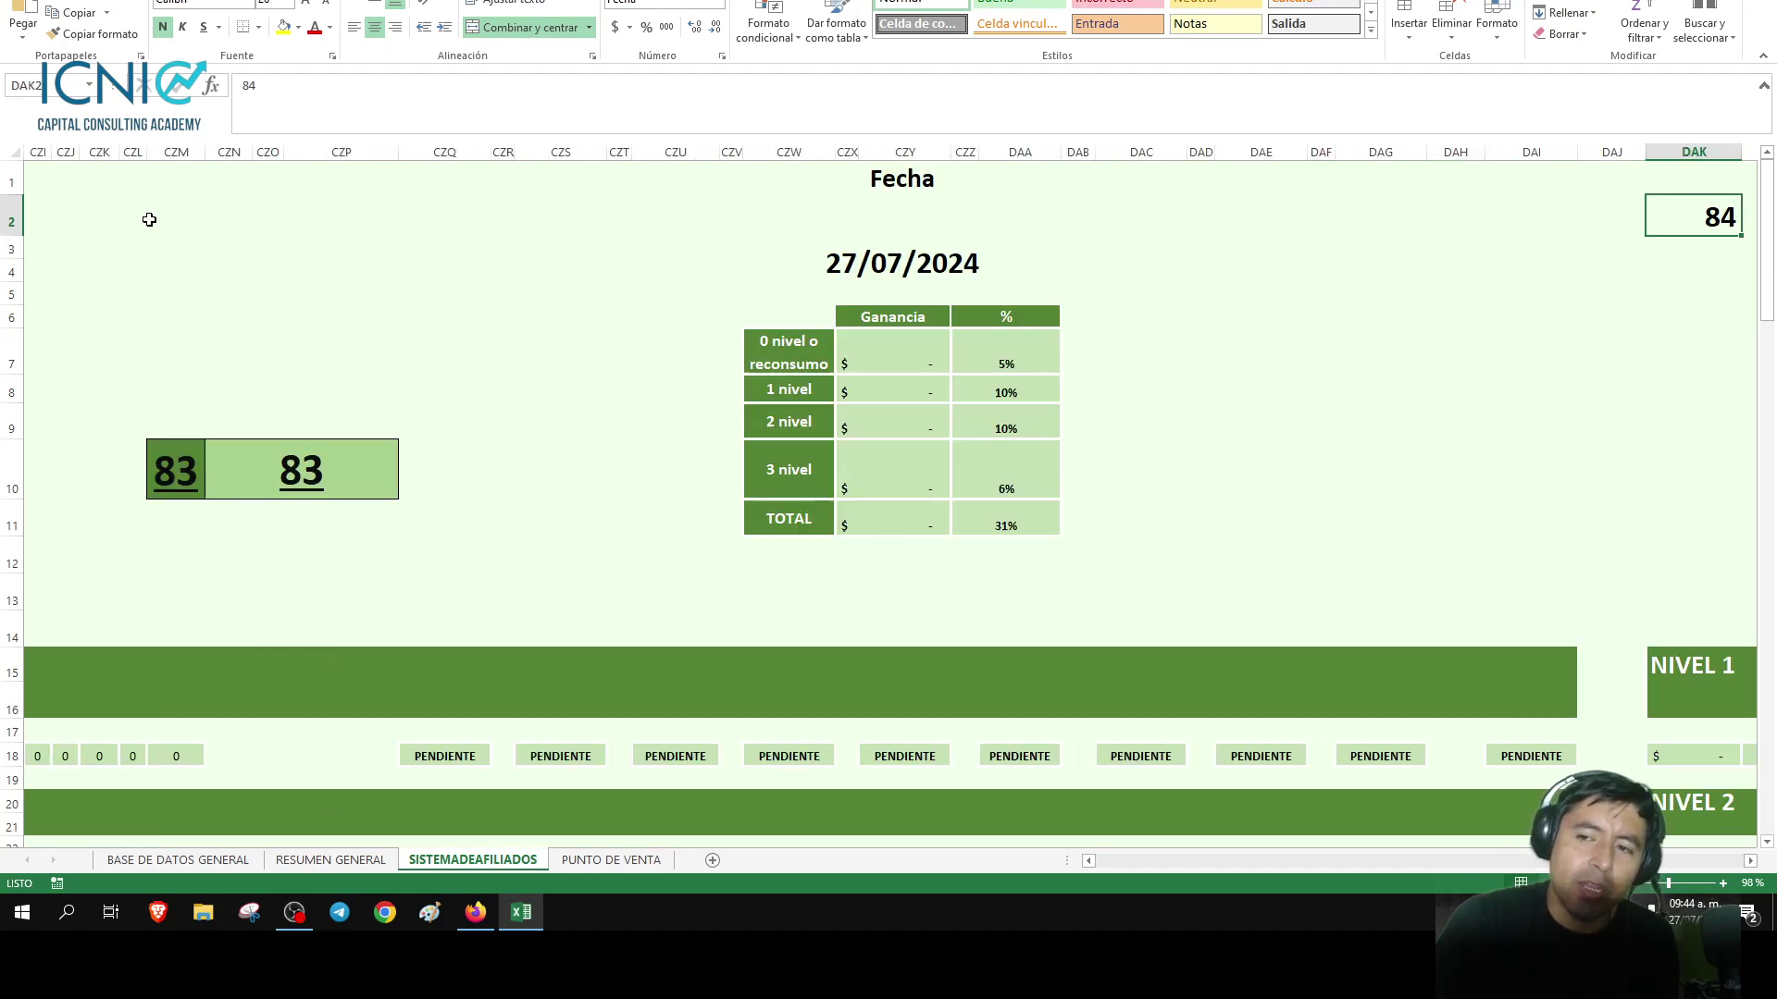
key("ctrl+Right")
key("ctrl+Right")
key("ctrl+Right")
key("ctrl+Right")
key("ctrl+Right")
key("ctrl+Right")
key("ctrl+Right")
key("ctrl+Right")
key("ctrl+Right")
key("ctrl+Right")
key("ctrl+Right")
key("ctrl+Right")
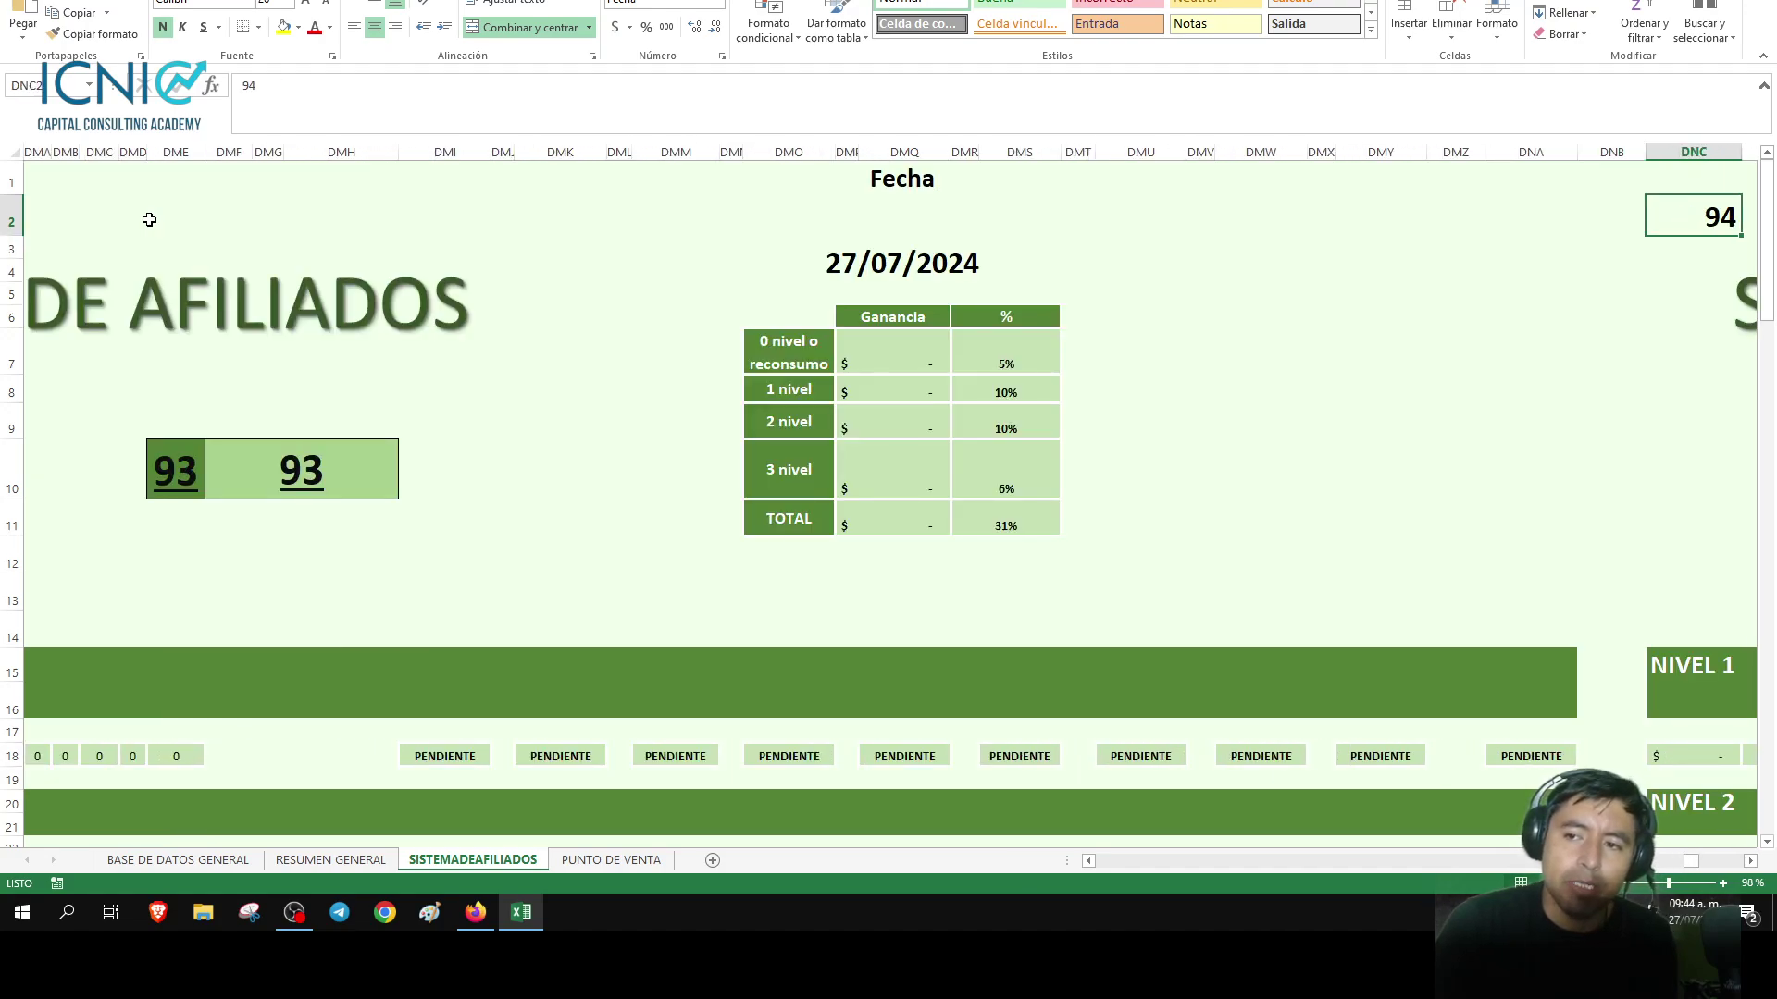
key("ctrl+Right")
key("ctrl+Right")
key("ctrl+Right")
key("ctrl+Right")
key("ctrl+Right")
key("ctrl+Right")
key("ctrl+Right")
key("ctrl+Right")
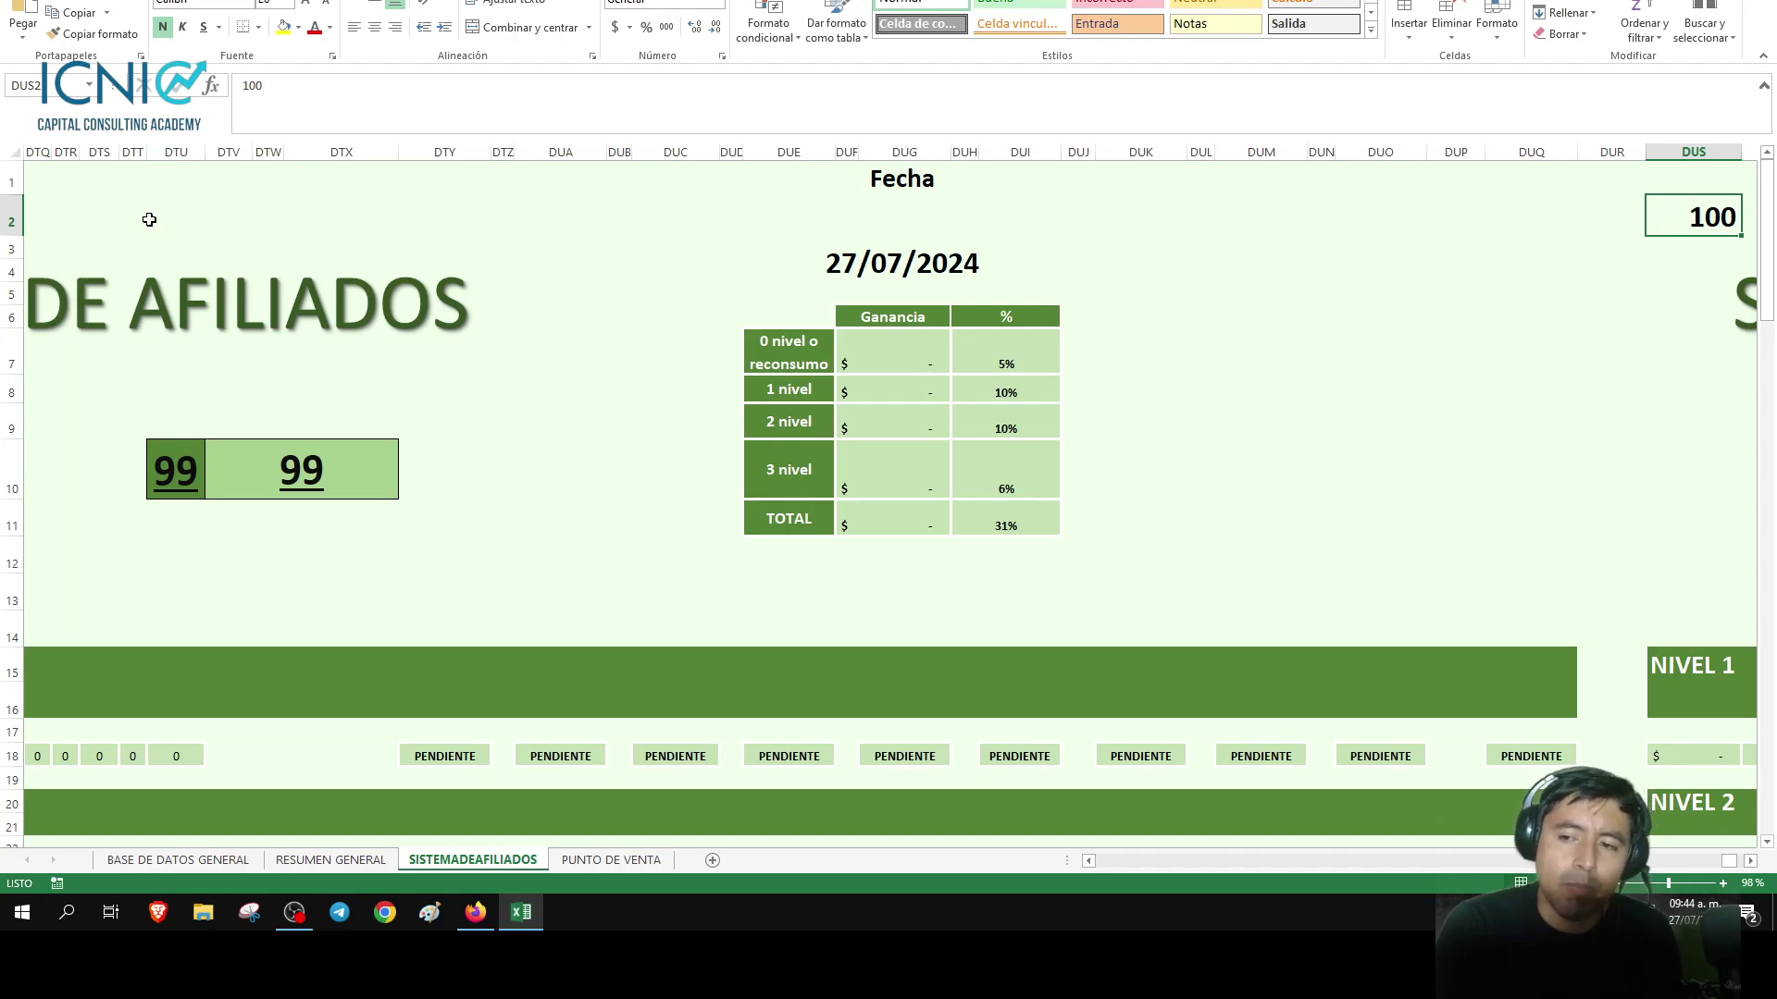
Confirm nothing exists beyond affiliate block 100, then return just below its number.
key("Right")
key("Right")
key("Right")
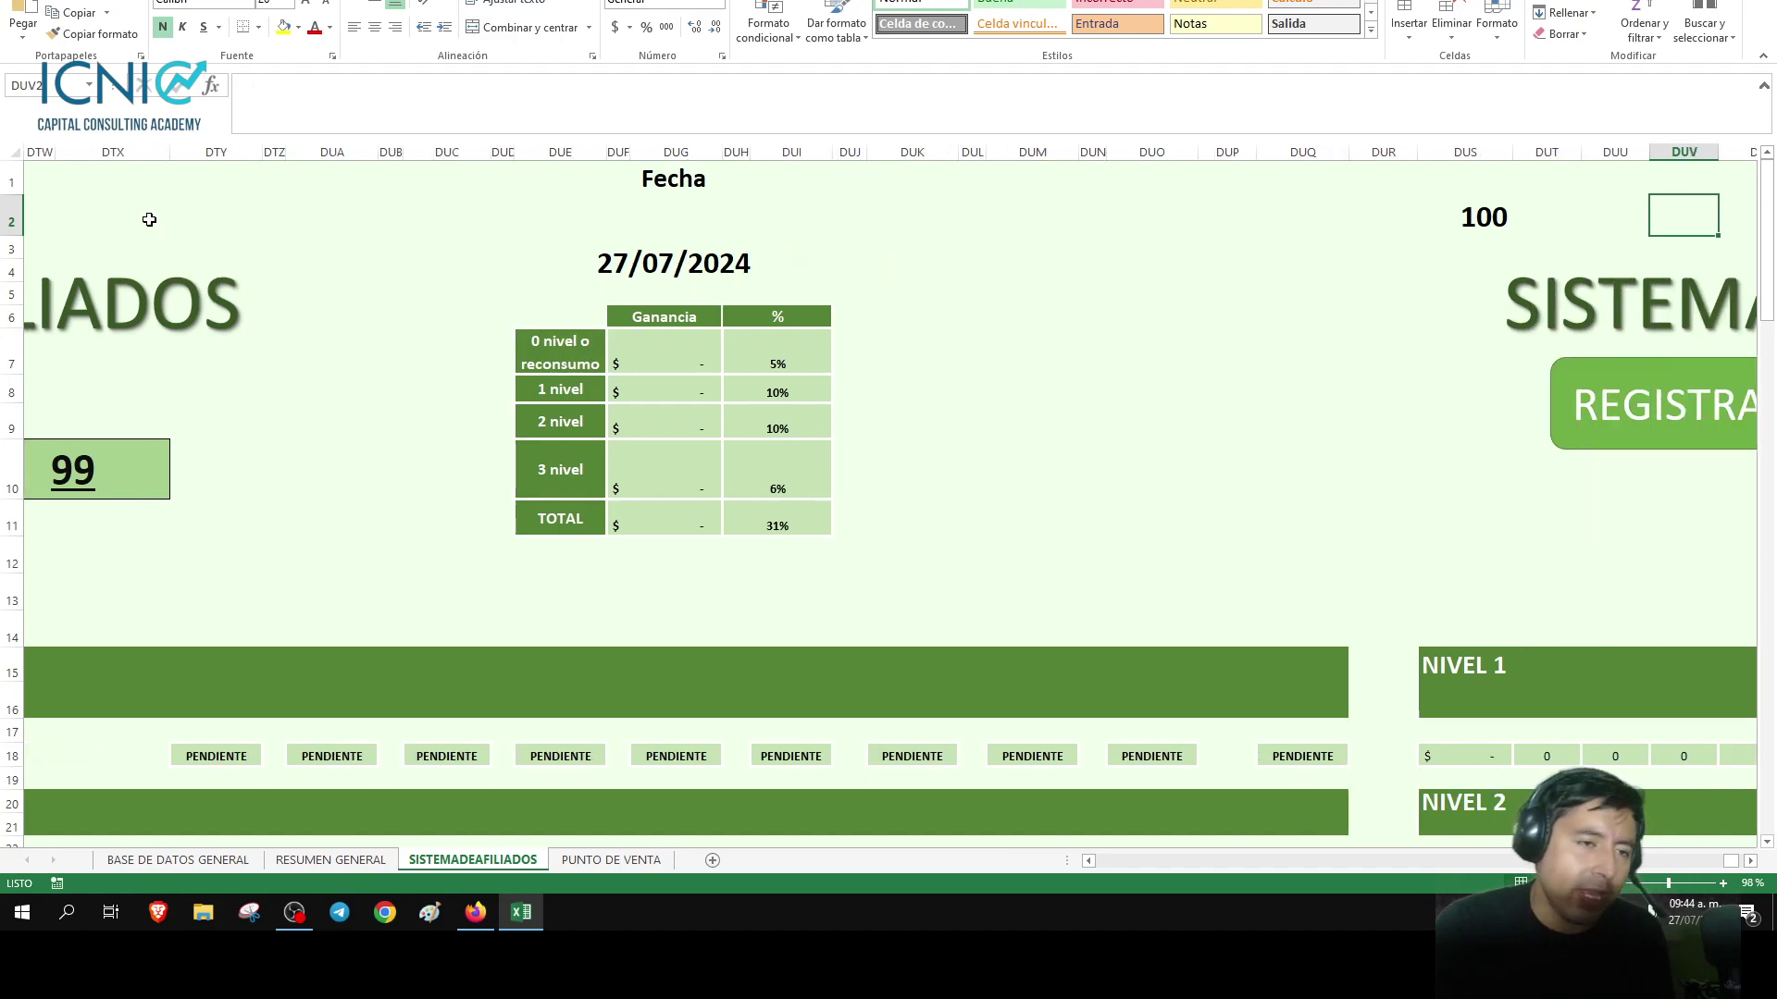
key("Left")
key("Left")
key("Left")
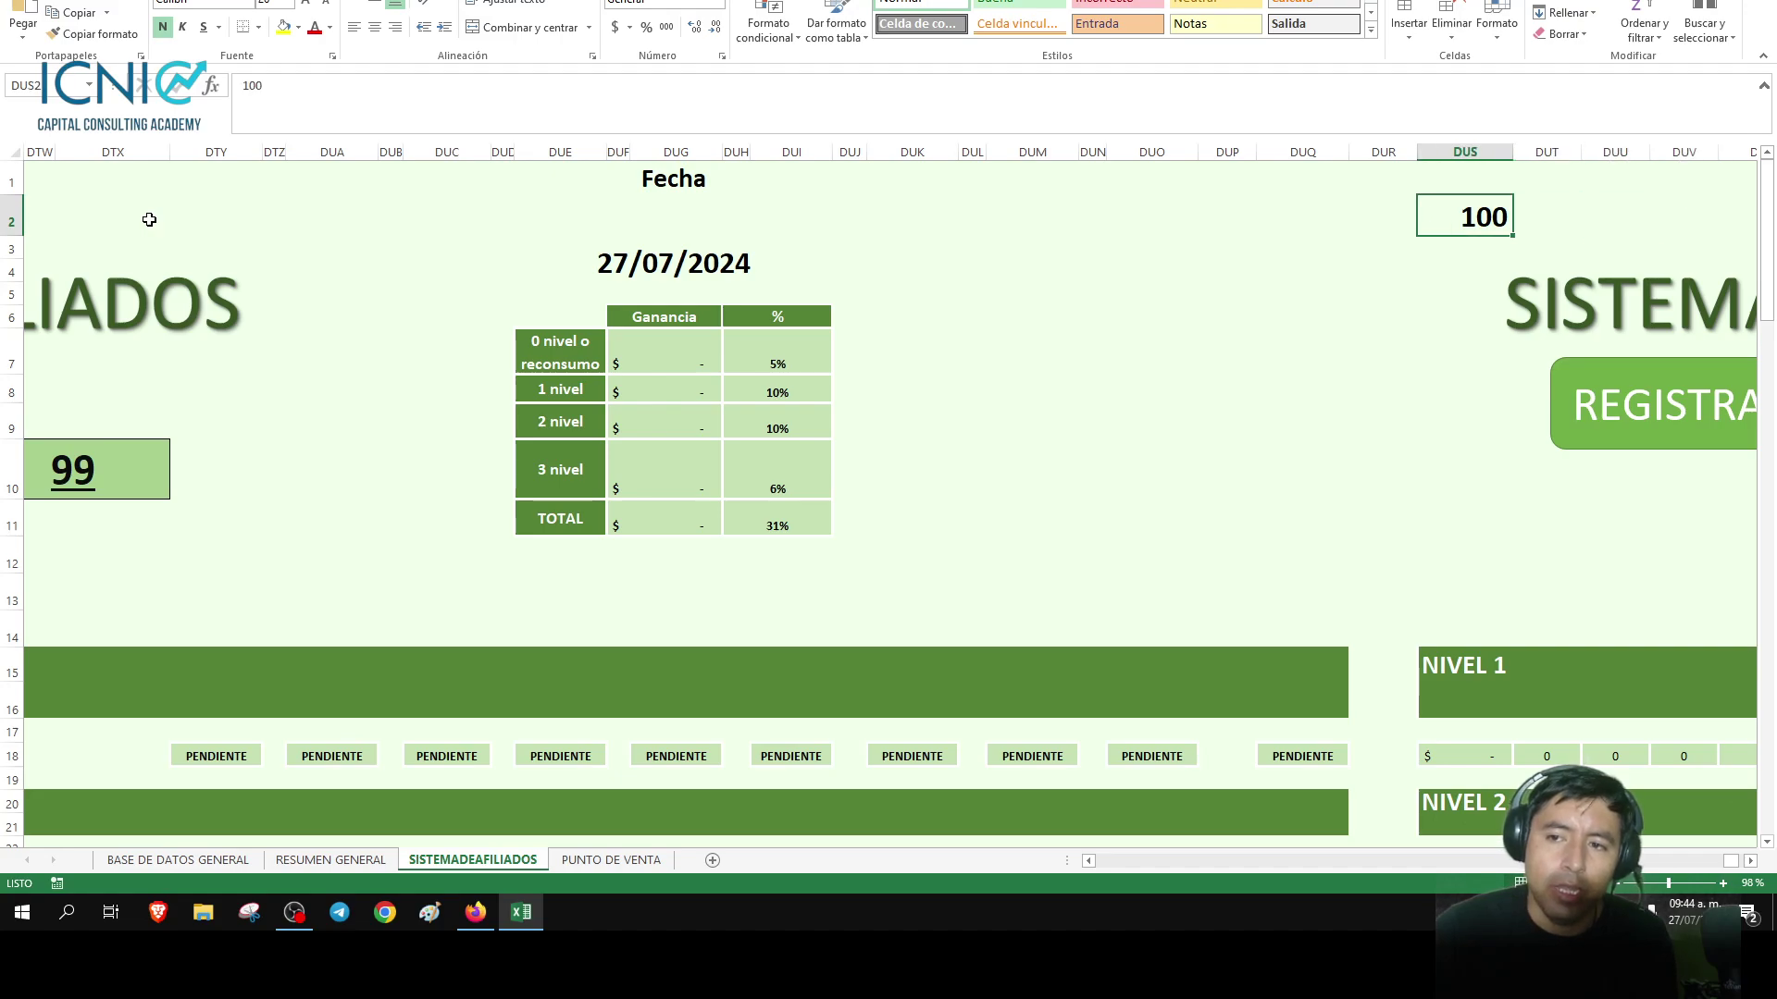
key("Down")
key("Down")
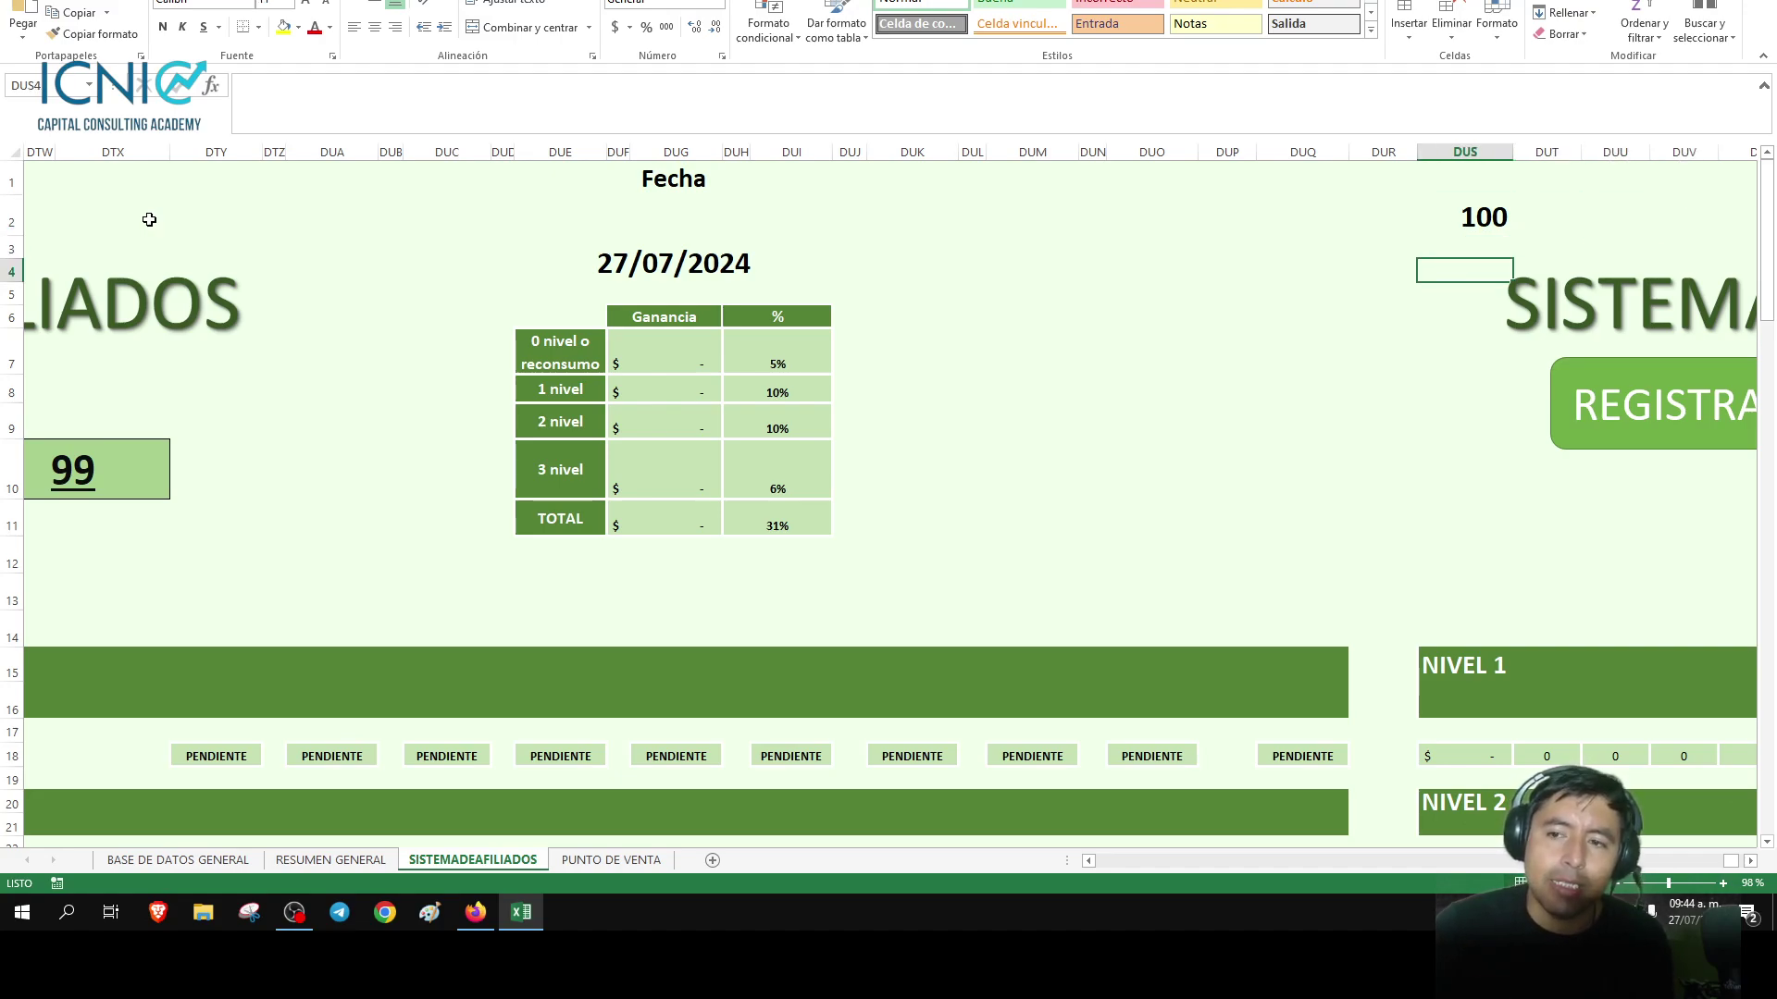
key("Up")
key("Up")
key("ctrl+Right")
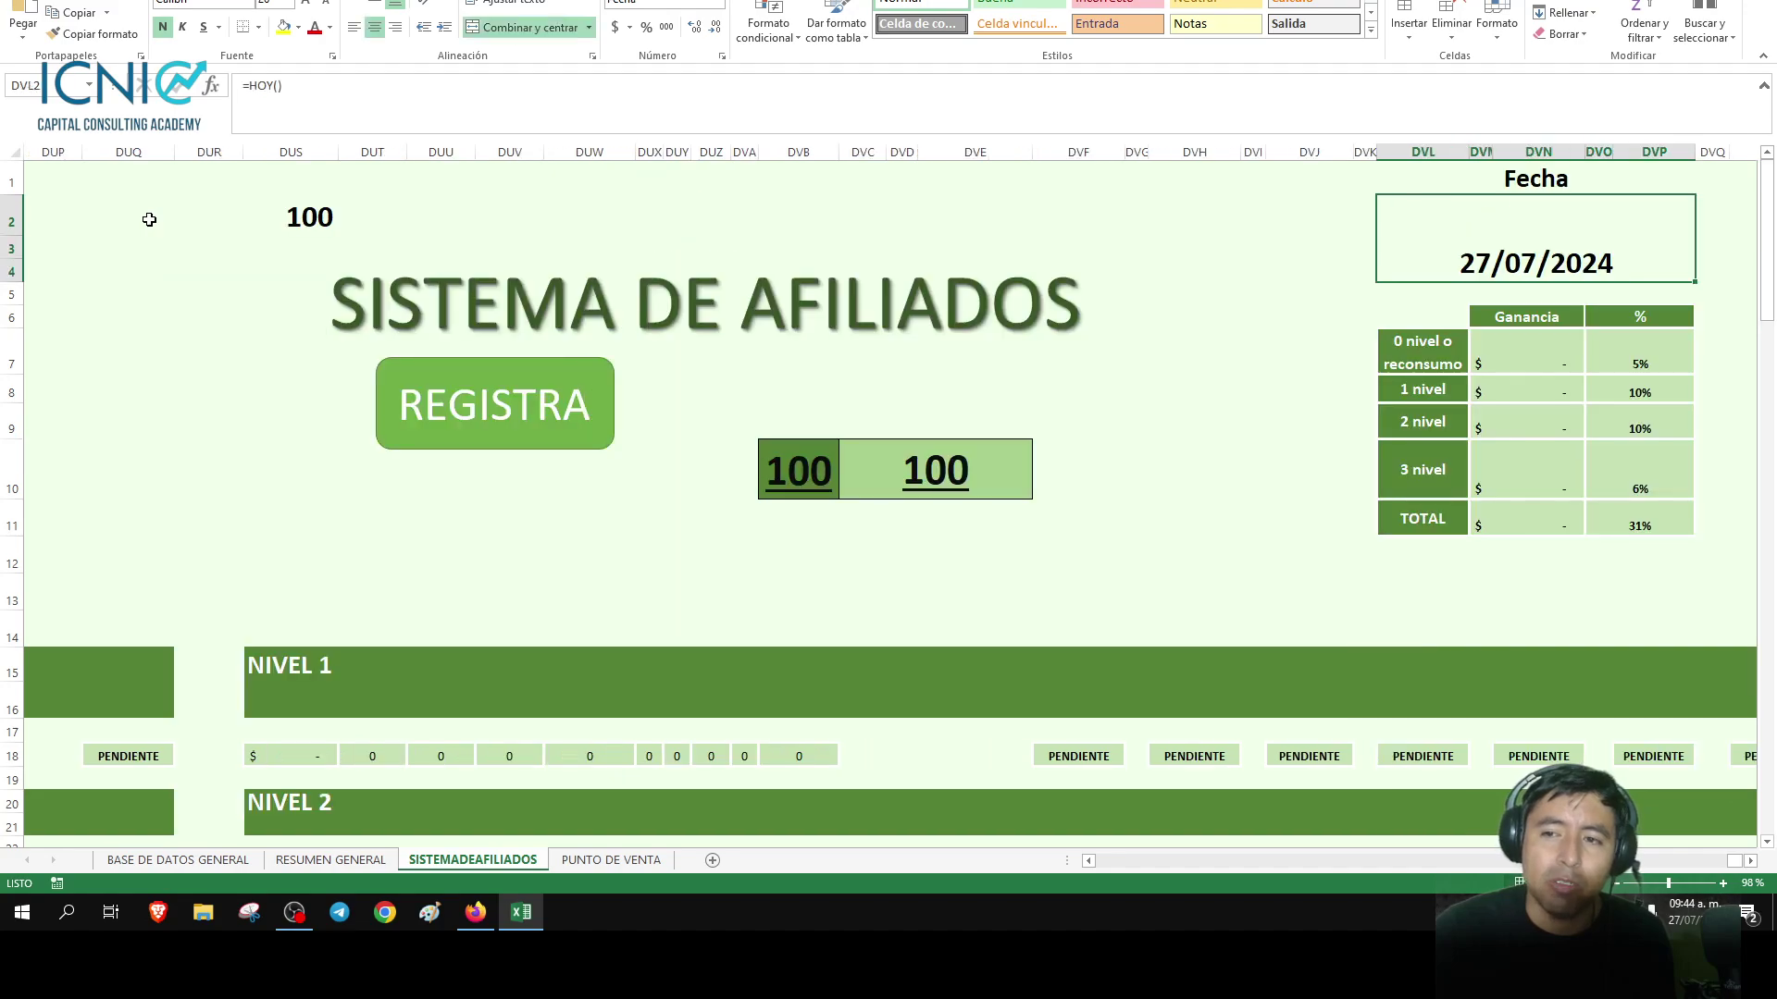
key("ctrl+Left")
key("Down")
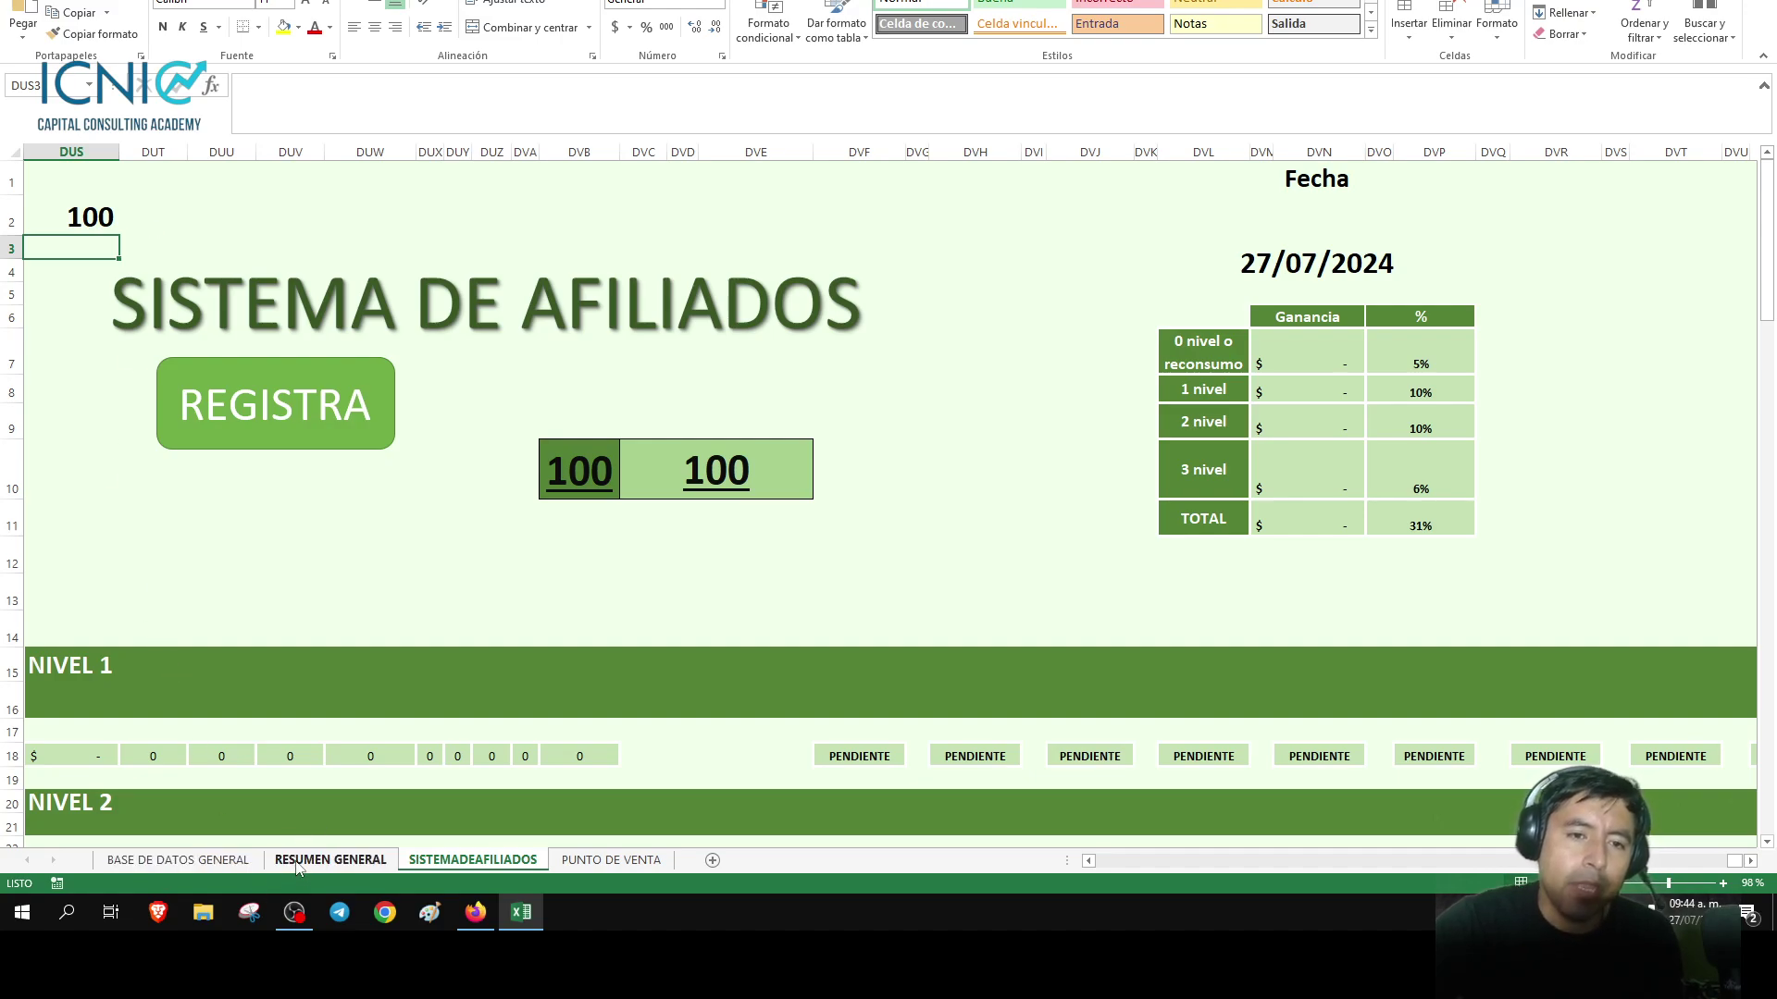
Run the REGISTRA routine, then view RESUMEN GENERAL rows for affiliates 38 to 74.
left_click(167, 417)
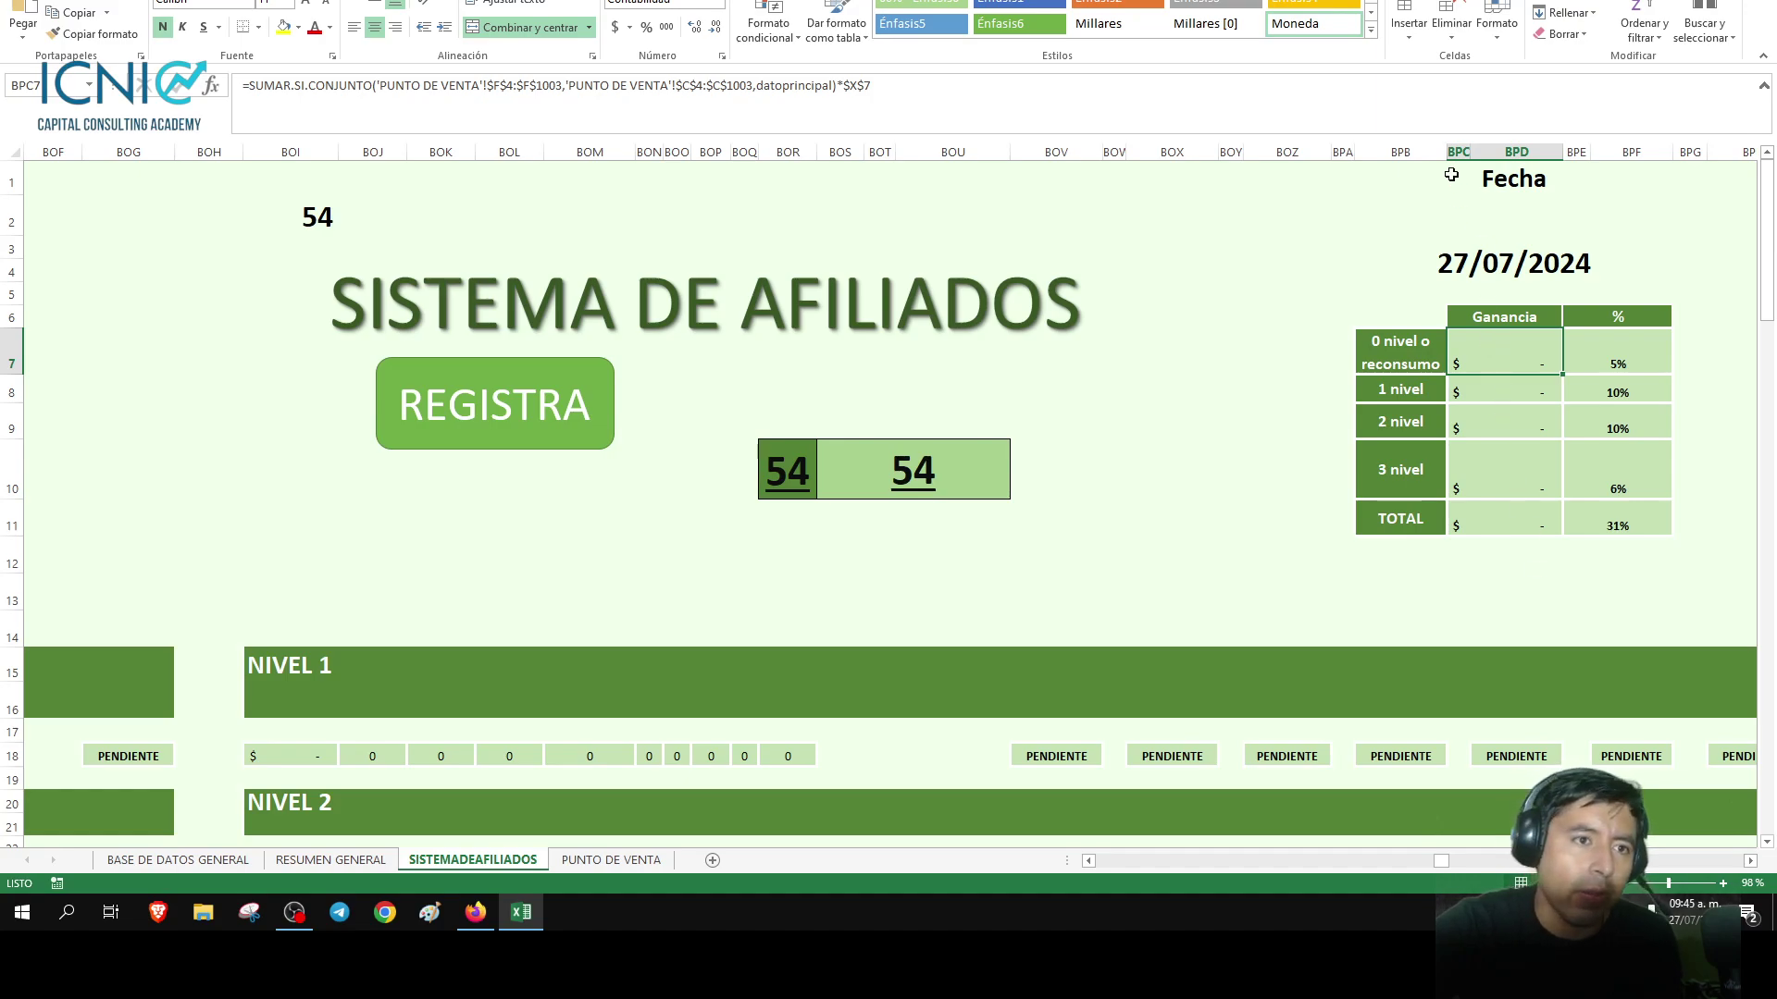
left_click(315, 859)
scroll(416, 589, "down", 4)
scroll(413, 597, "down", 11)
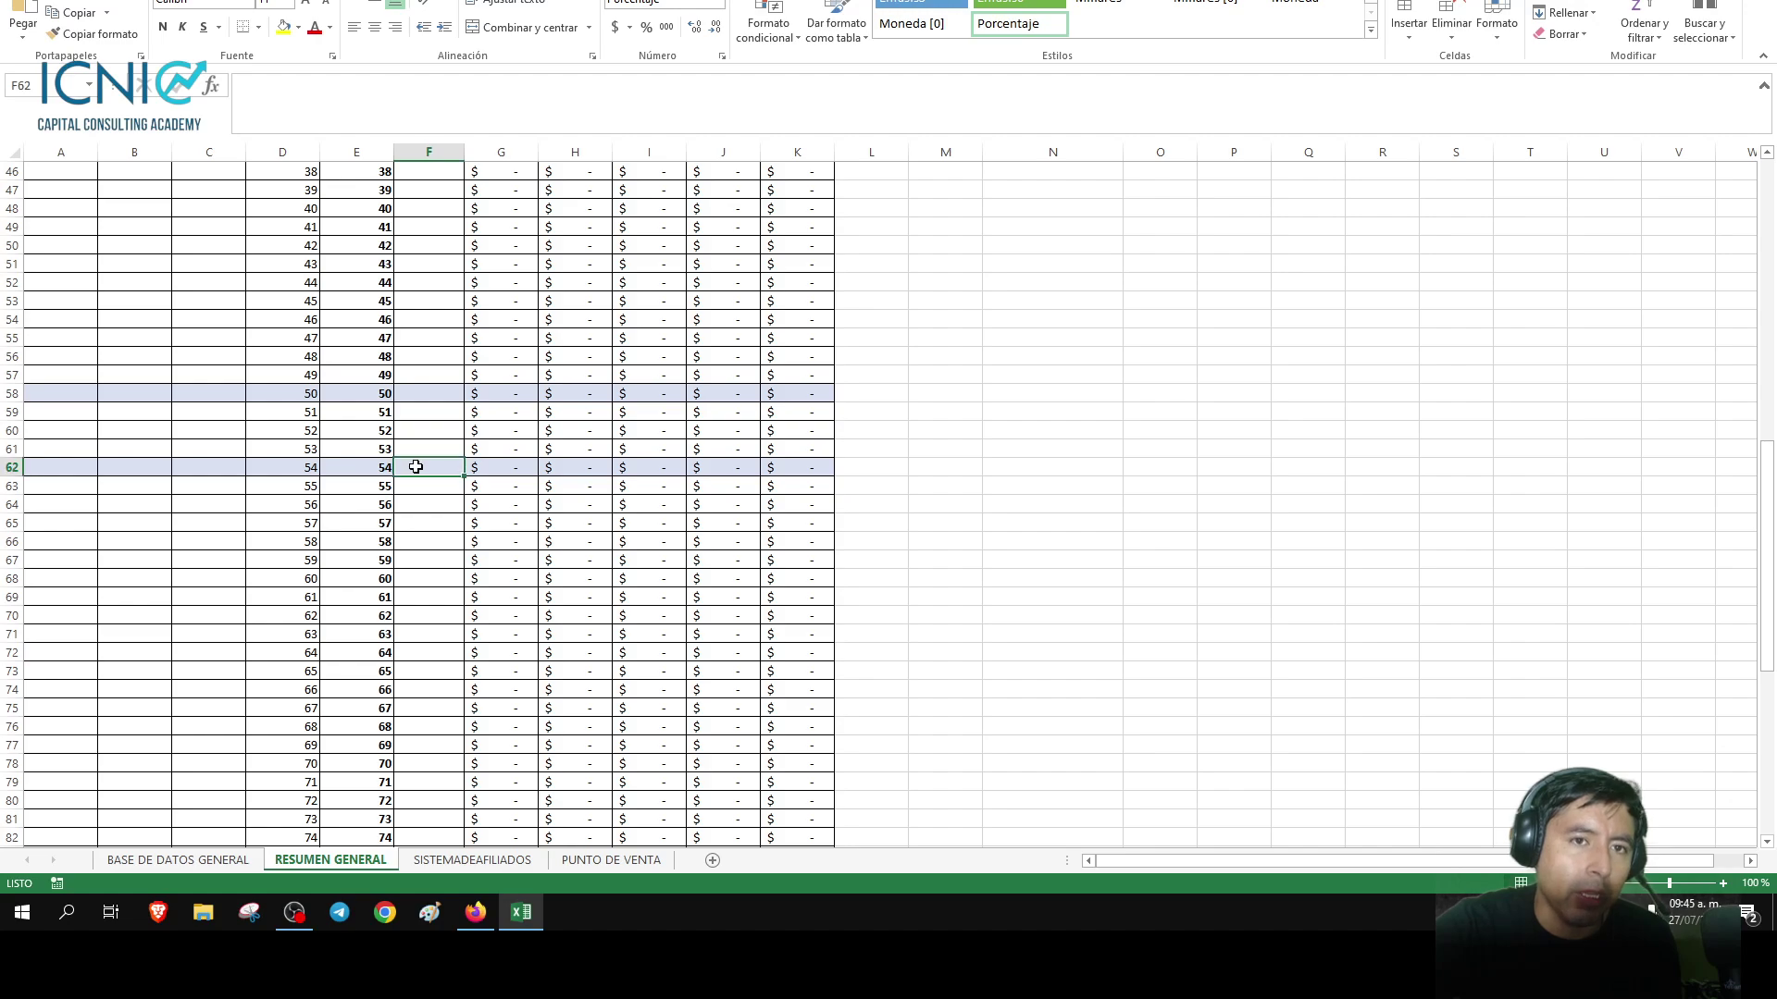
Inspect affiliate 54 and 55 commission formulas (G62, H62, G63, H63, H63:K63, J62), then compare on SISTEMADEAFILIADOS.
left_click(479, 469)
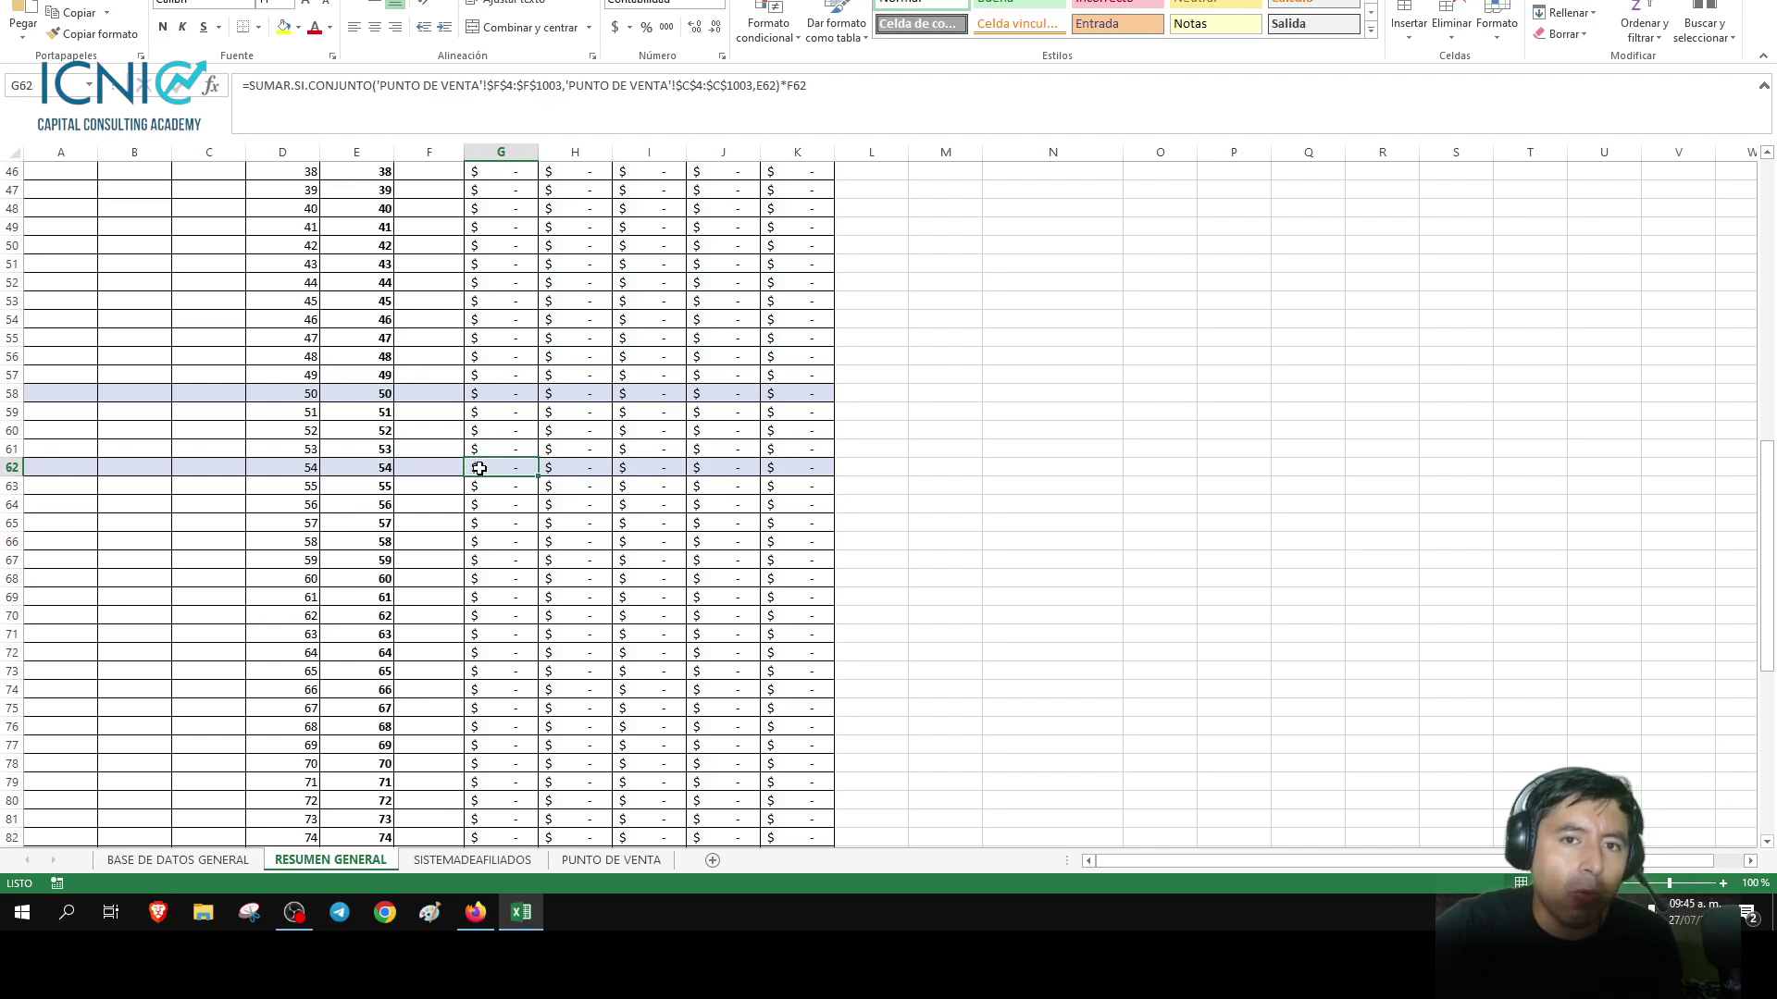
left_click(565, 470)
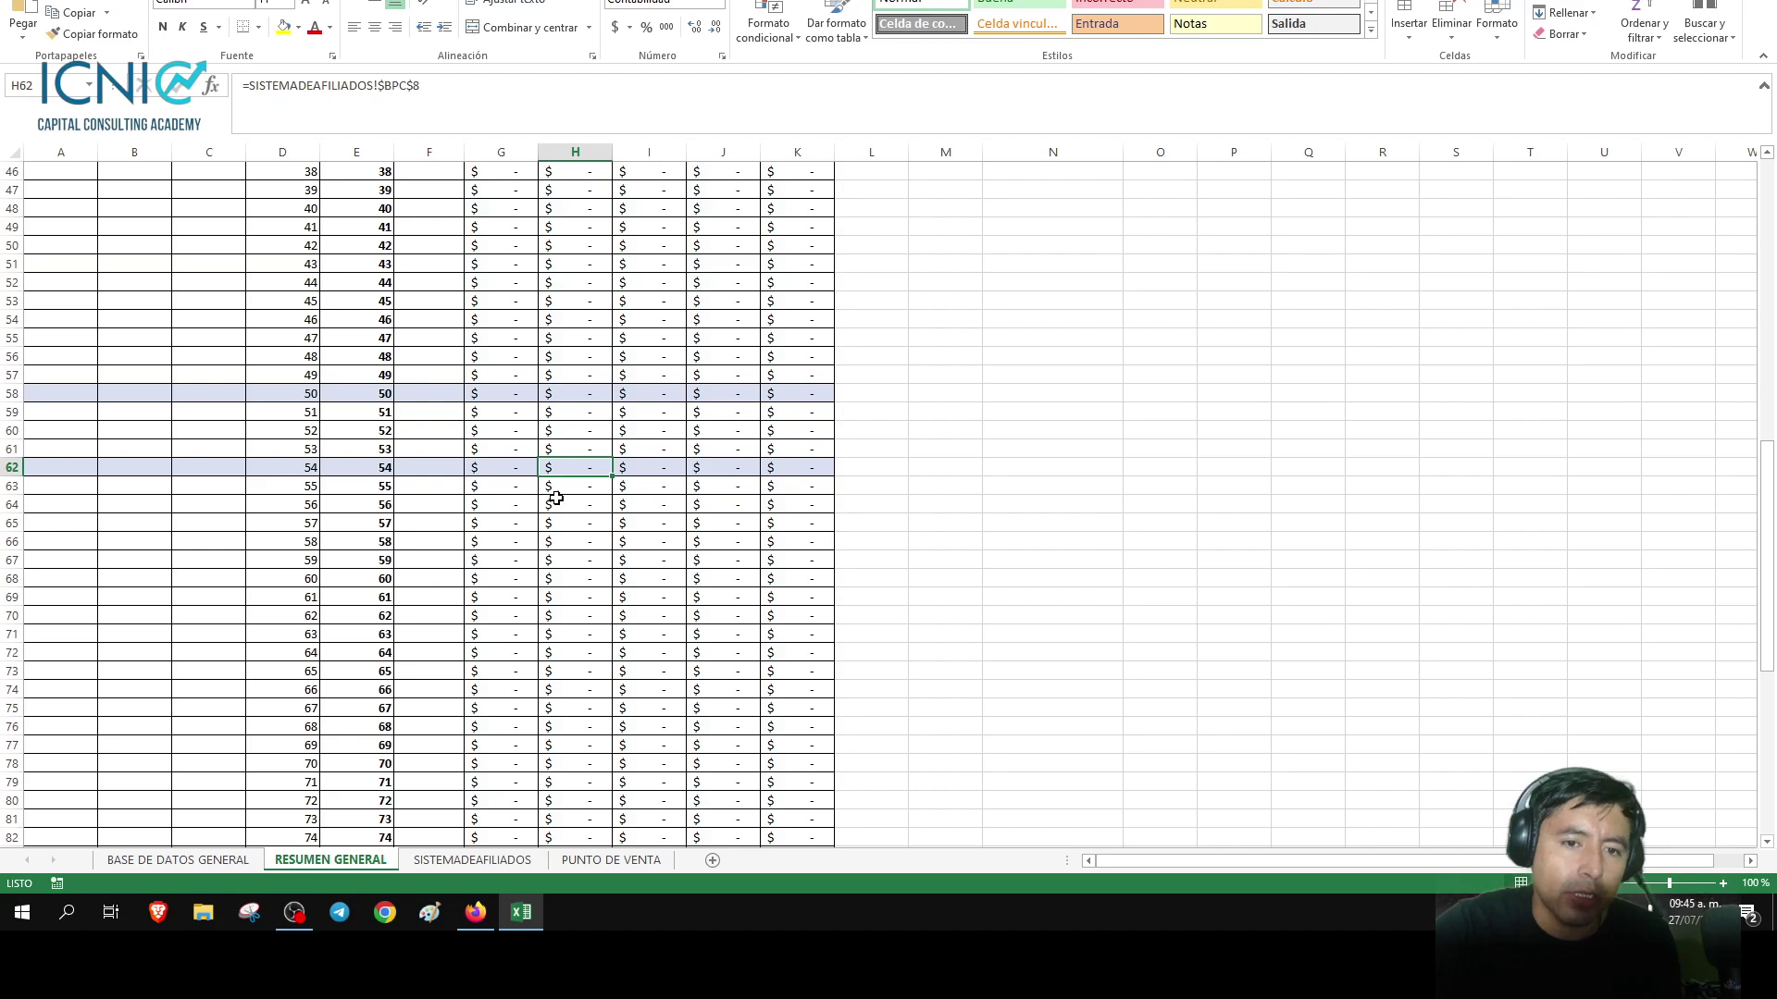
left_click(483, 490)
left_click(571, 489)
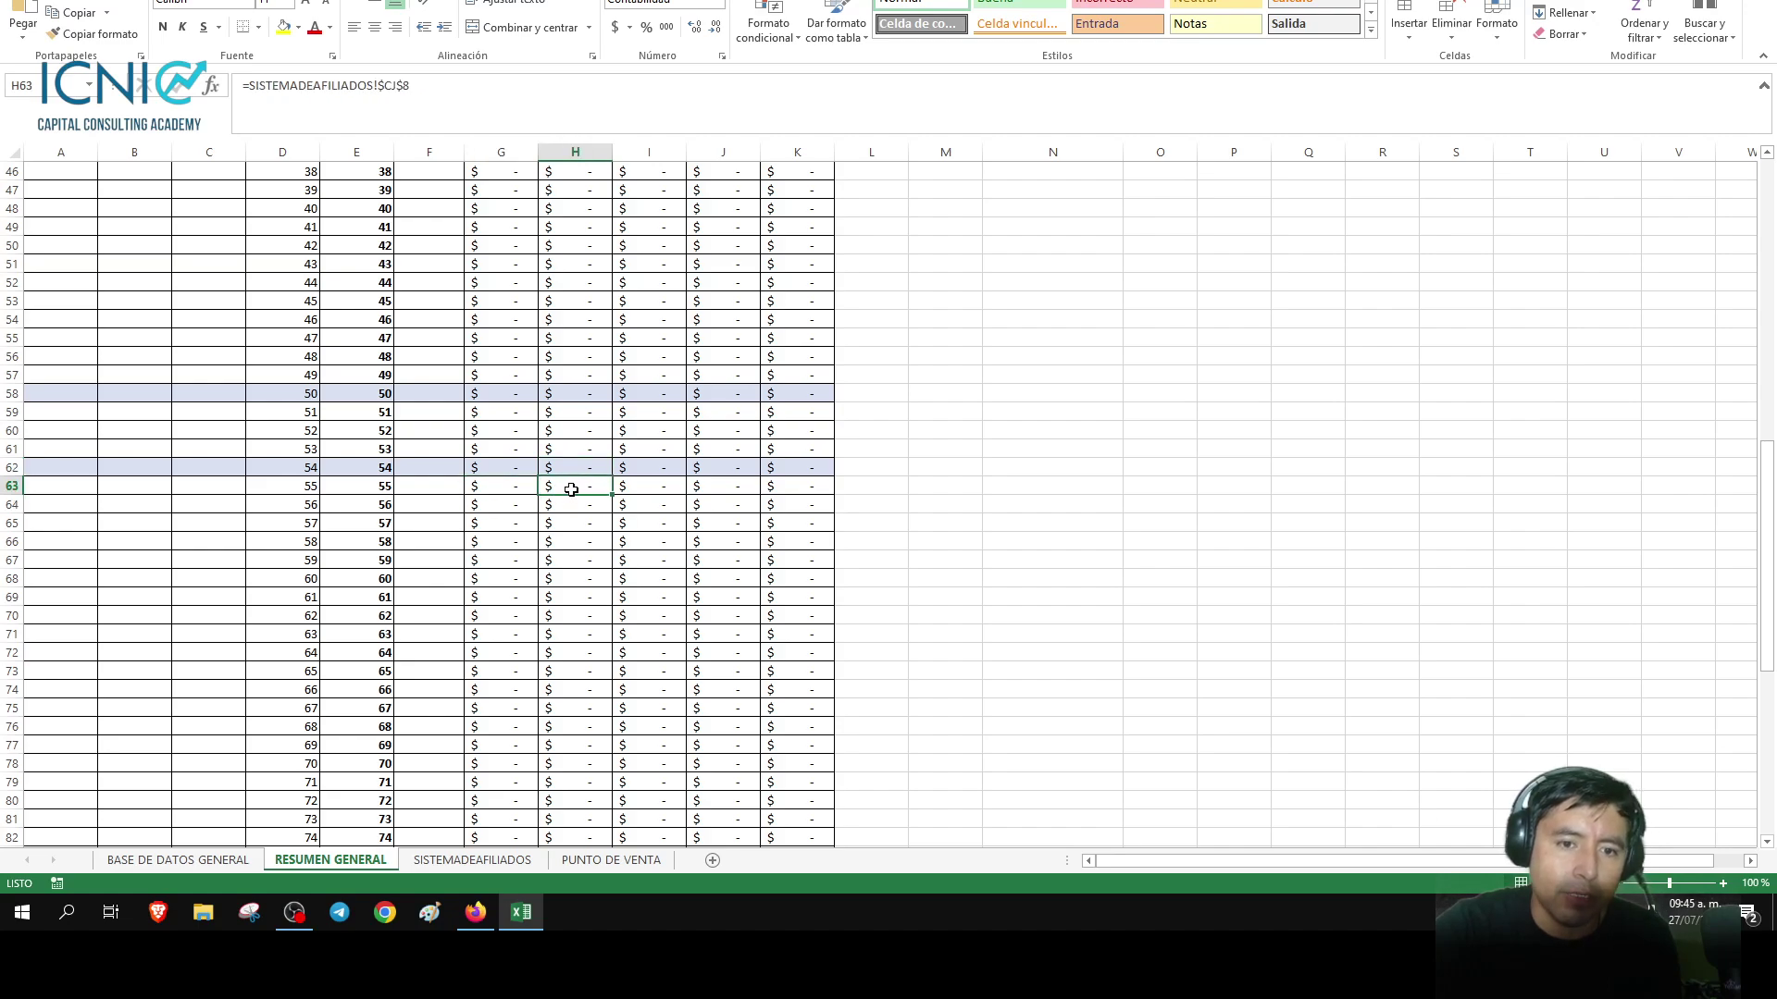
left_click_drag(596, 482, 785, 482)
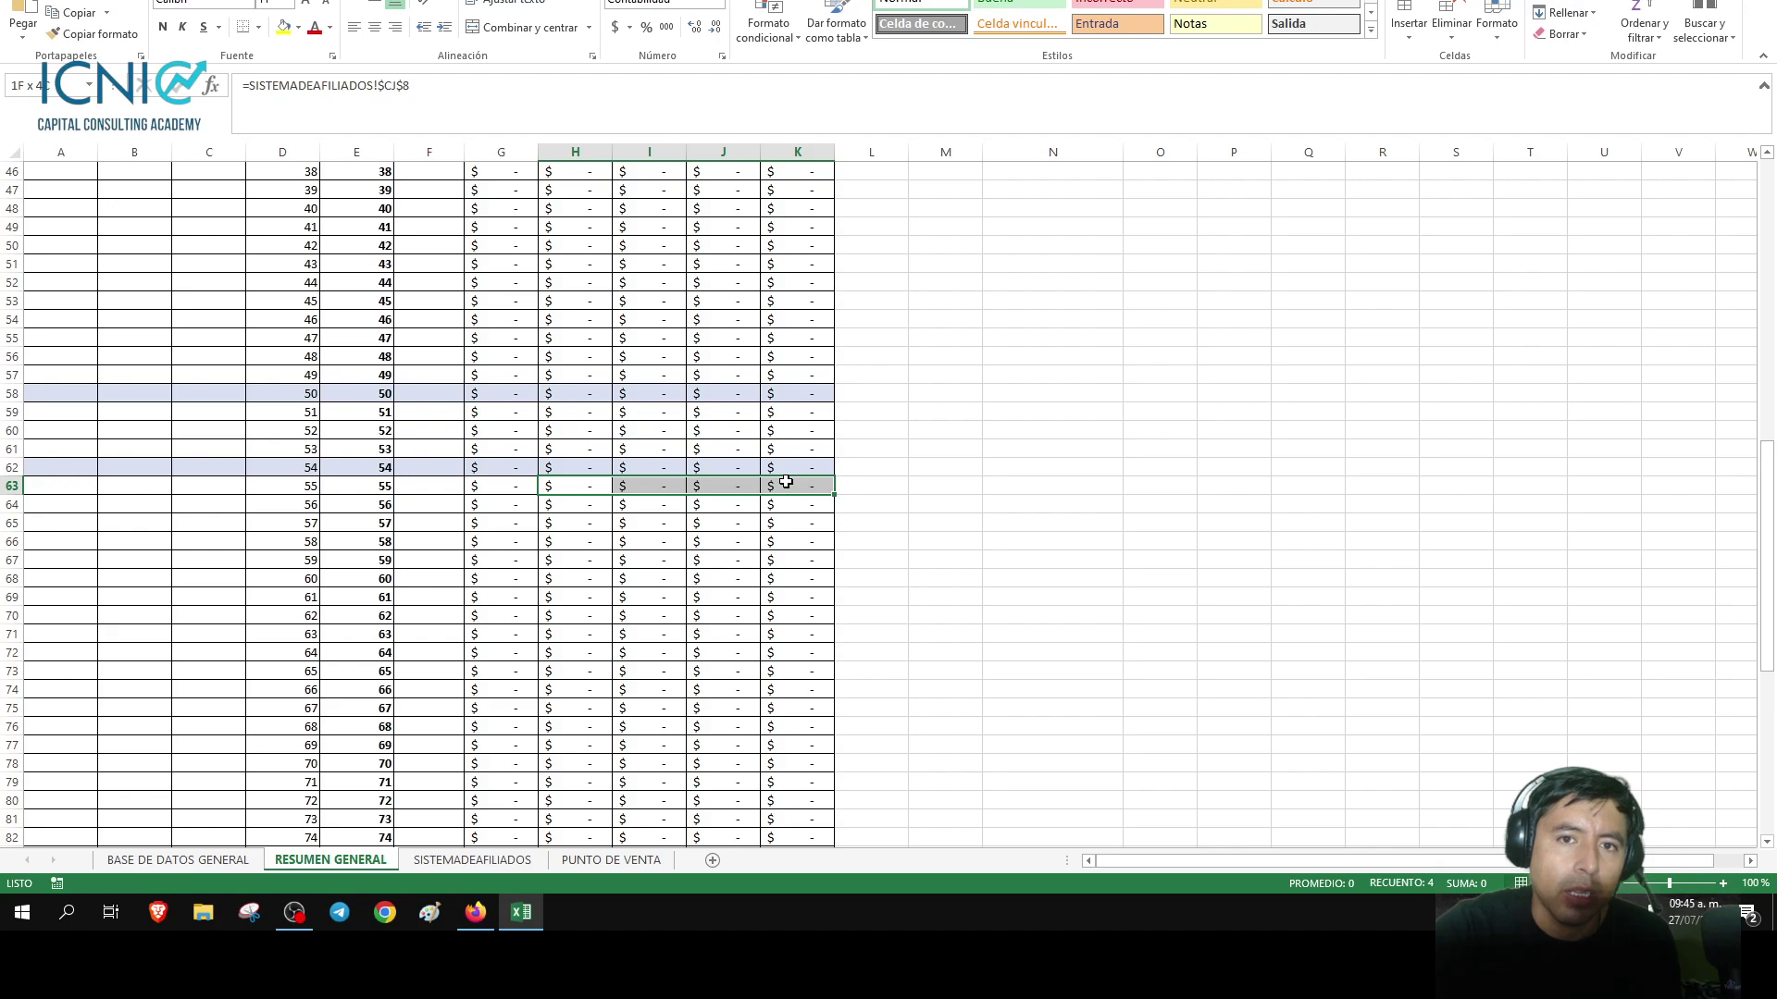
left_click(742, 467)
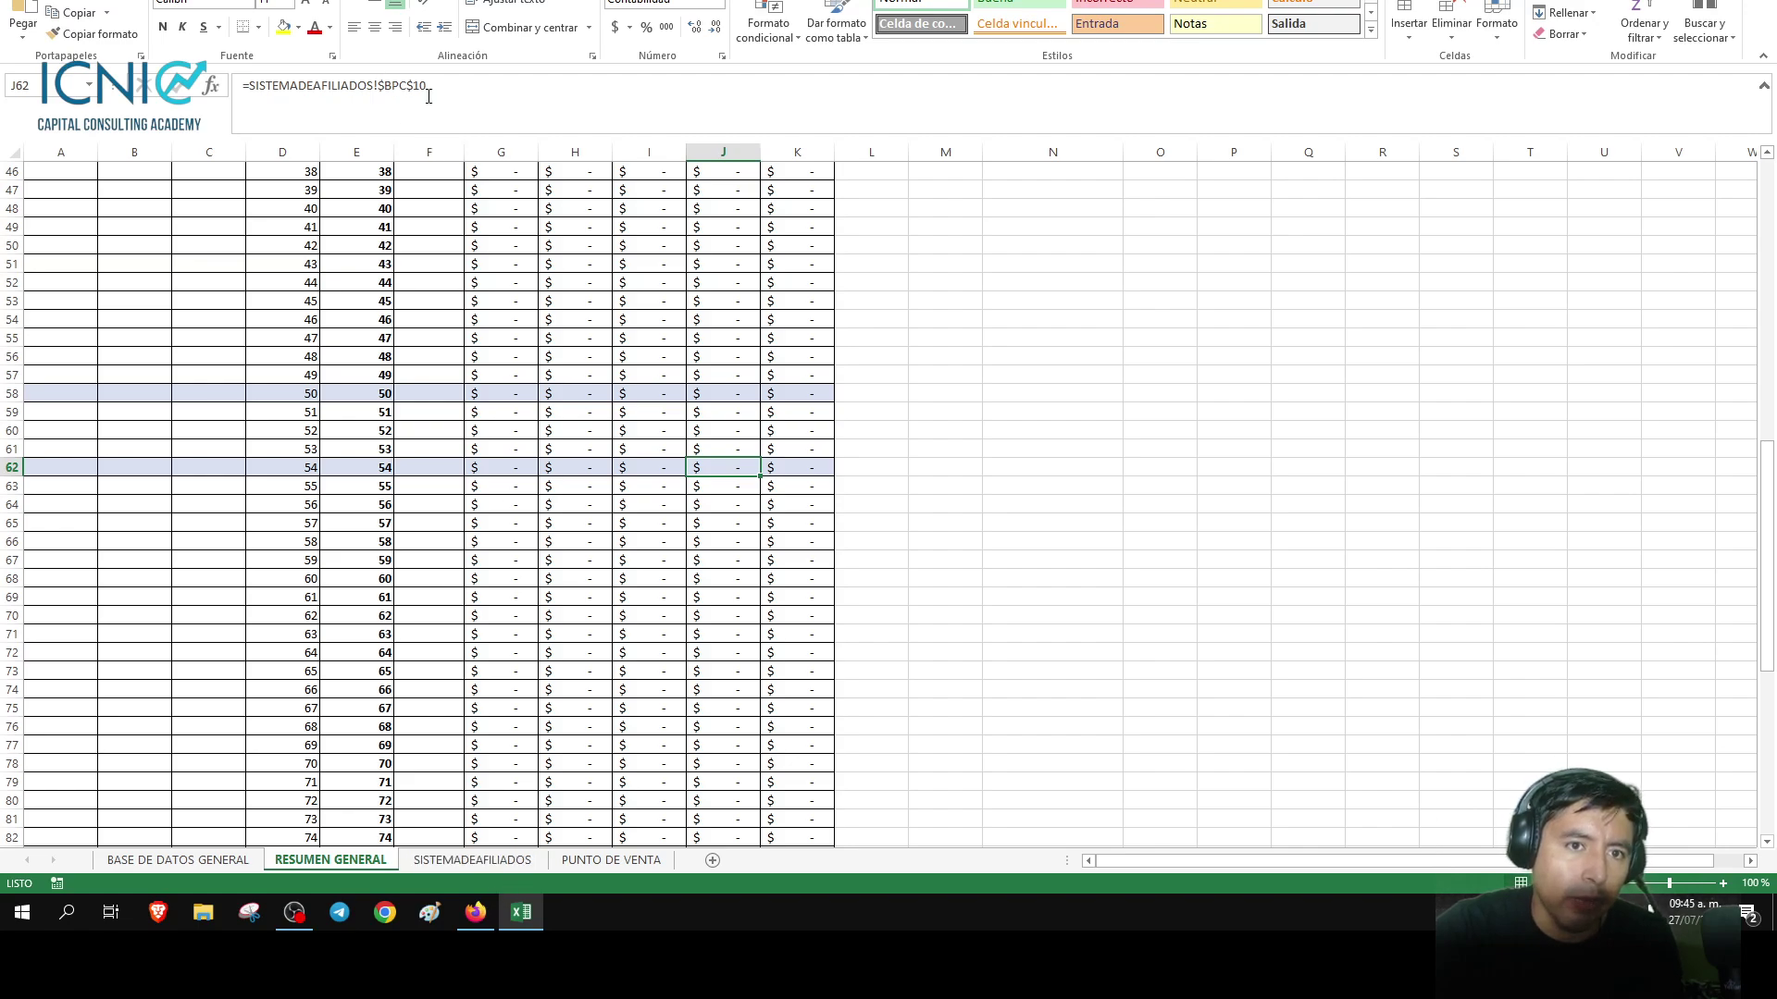
left_click(472, 860)
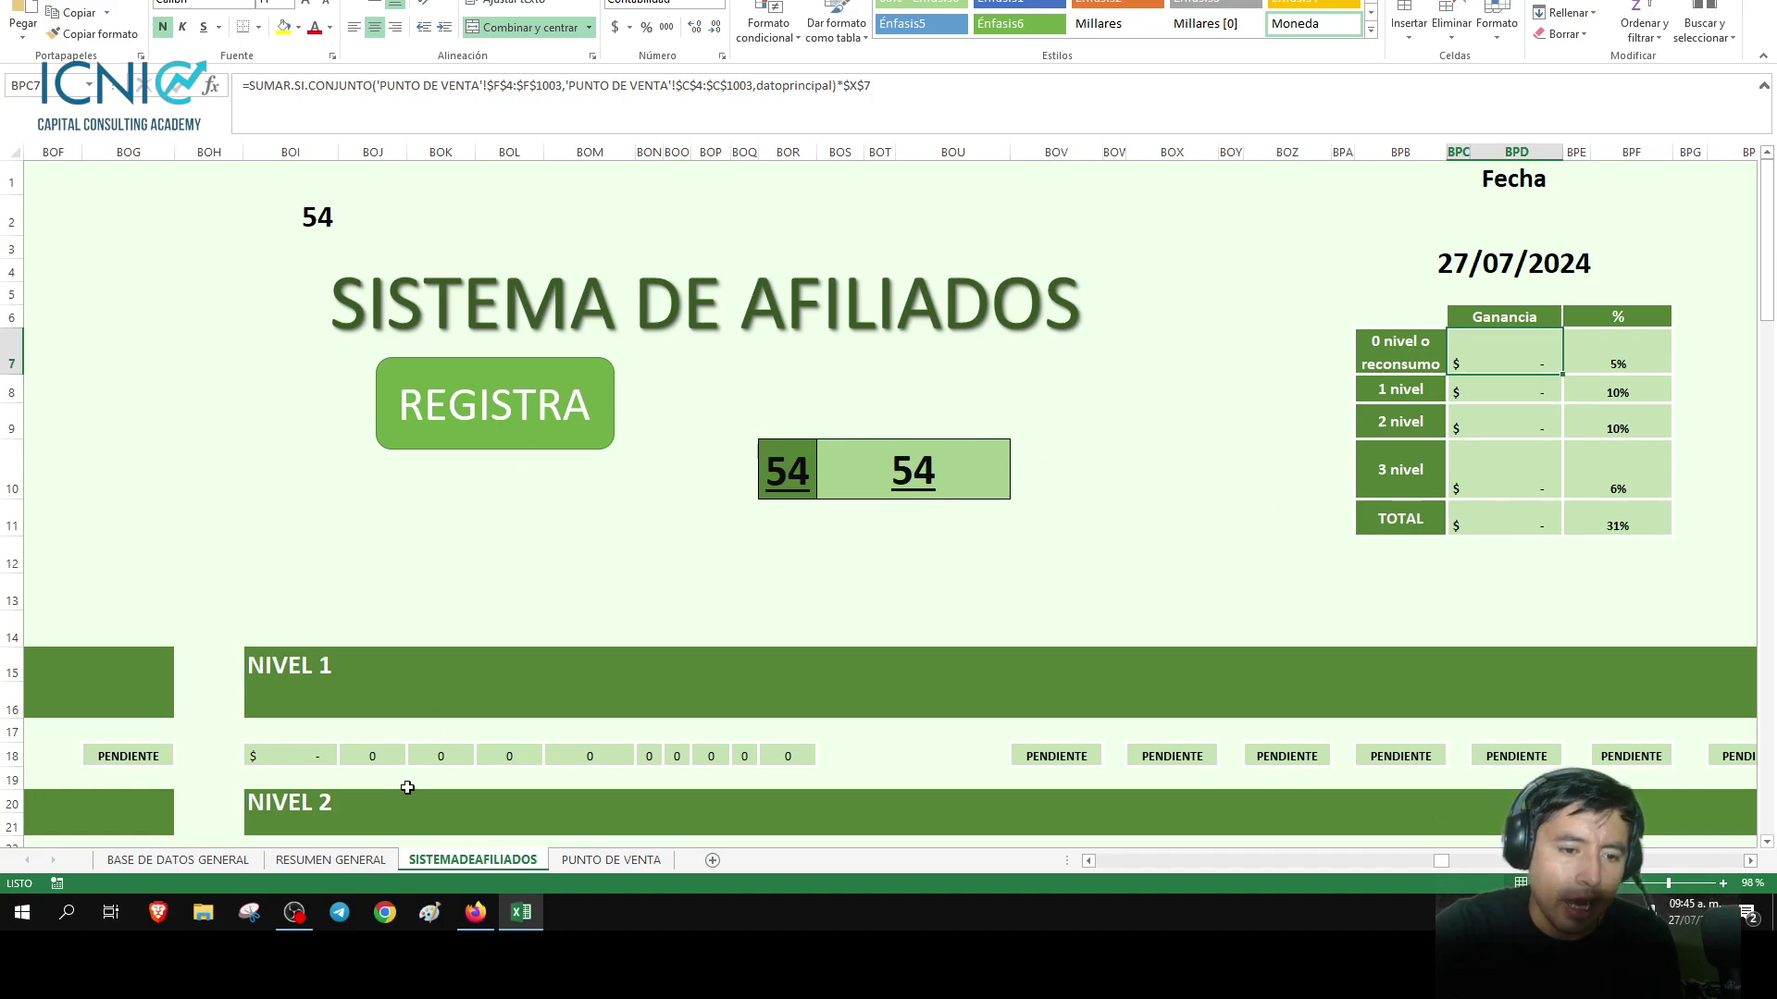
Return to RESUMEN GENERAL, showing the empty commission rows for affiliates 38 to 74.
left_click(354, 860)
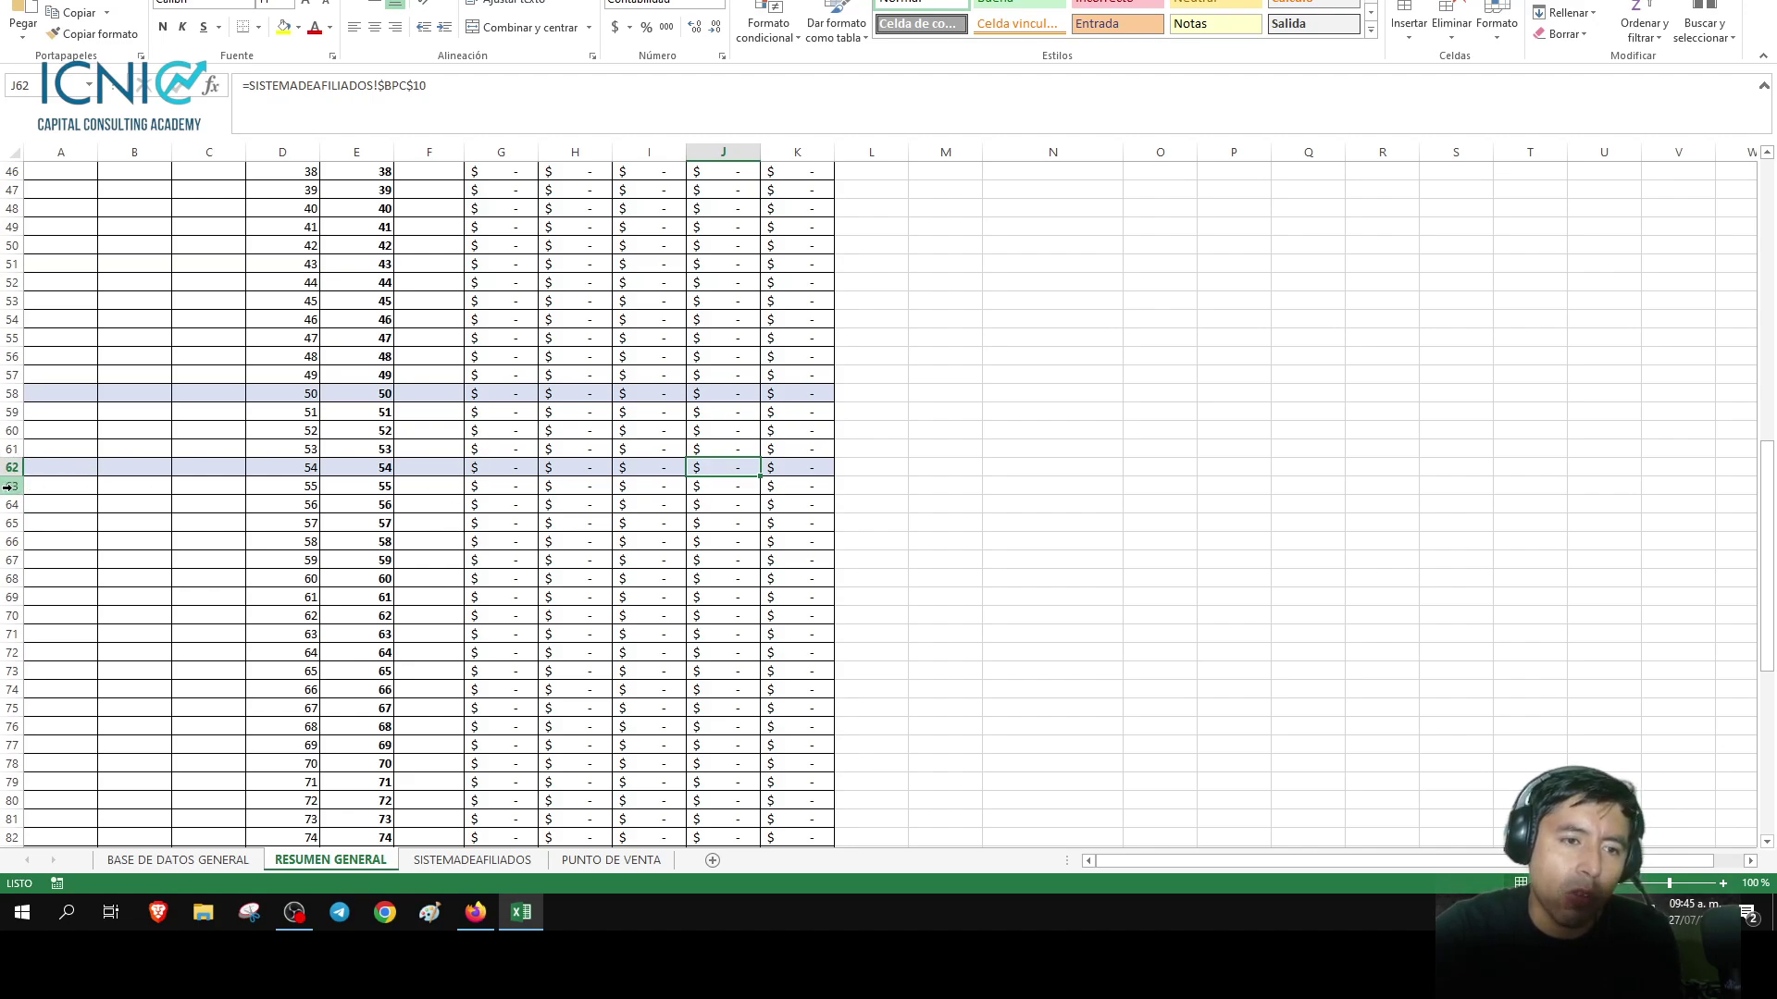
left_click(13, 487)
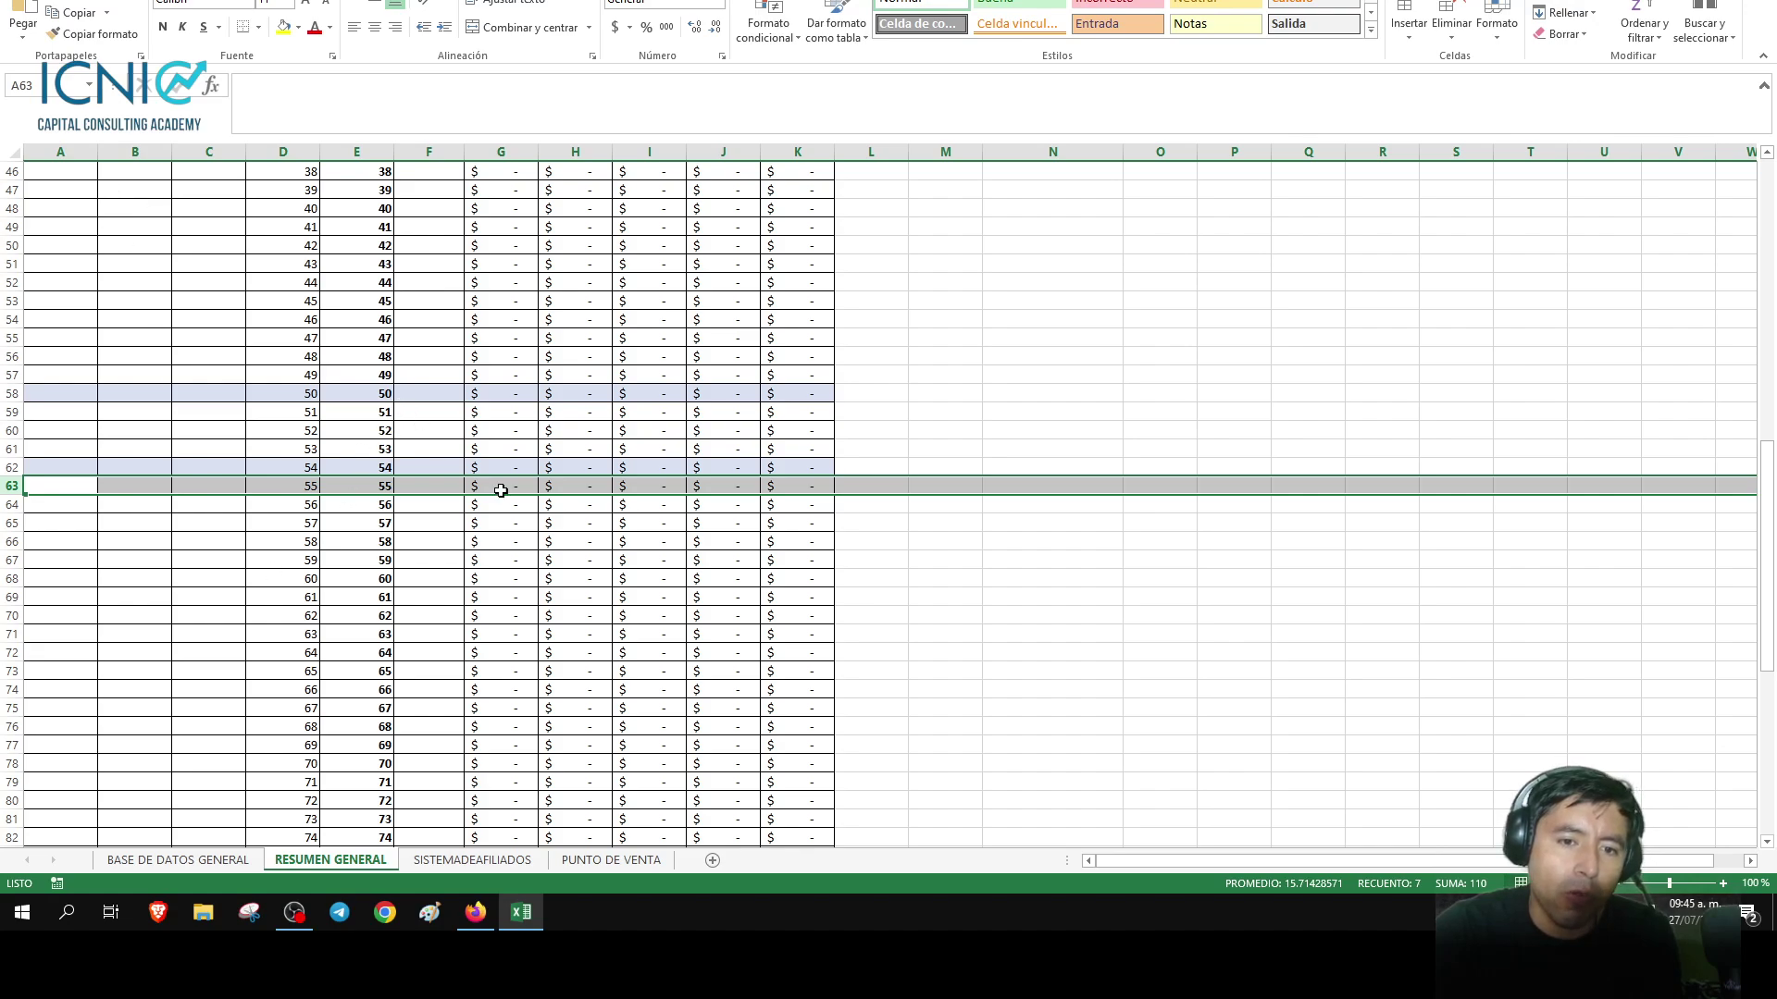
left_click(579, 486)
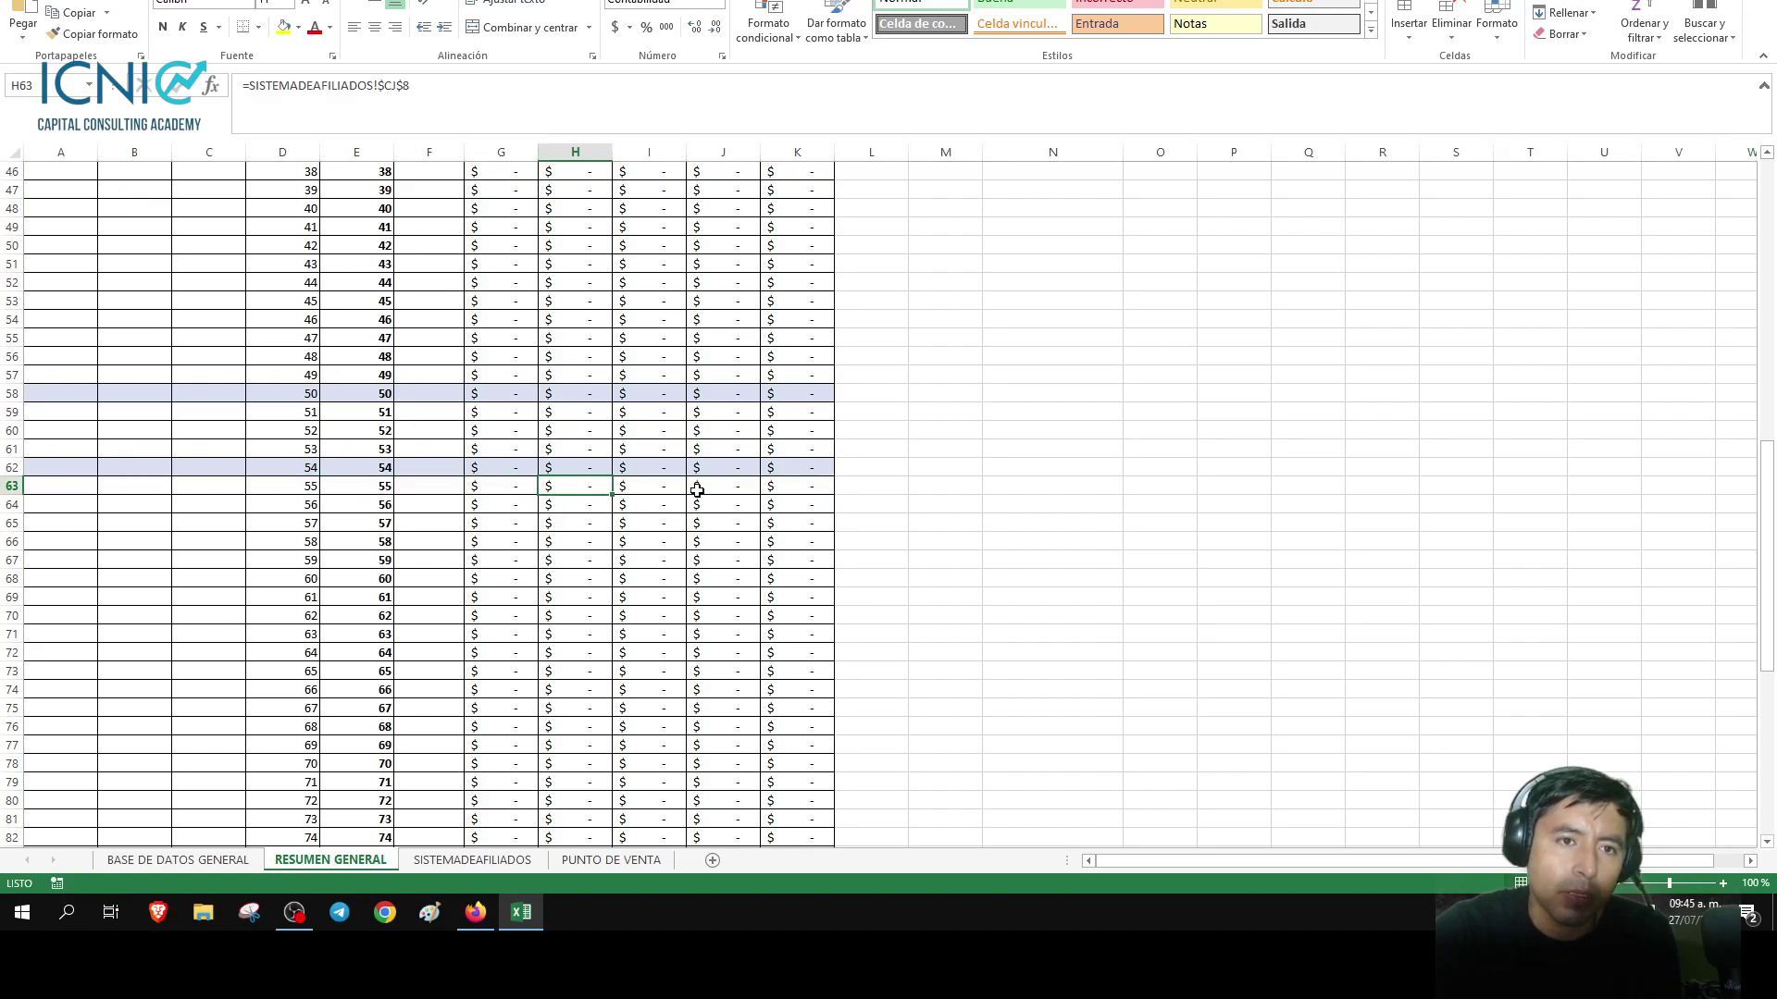
left_click_drag(423, 91, 400, 93)
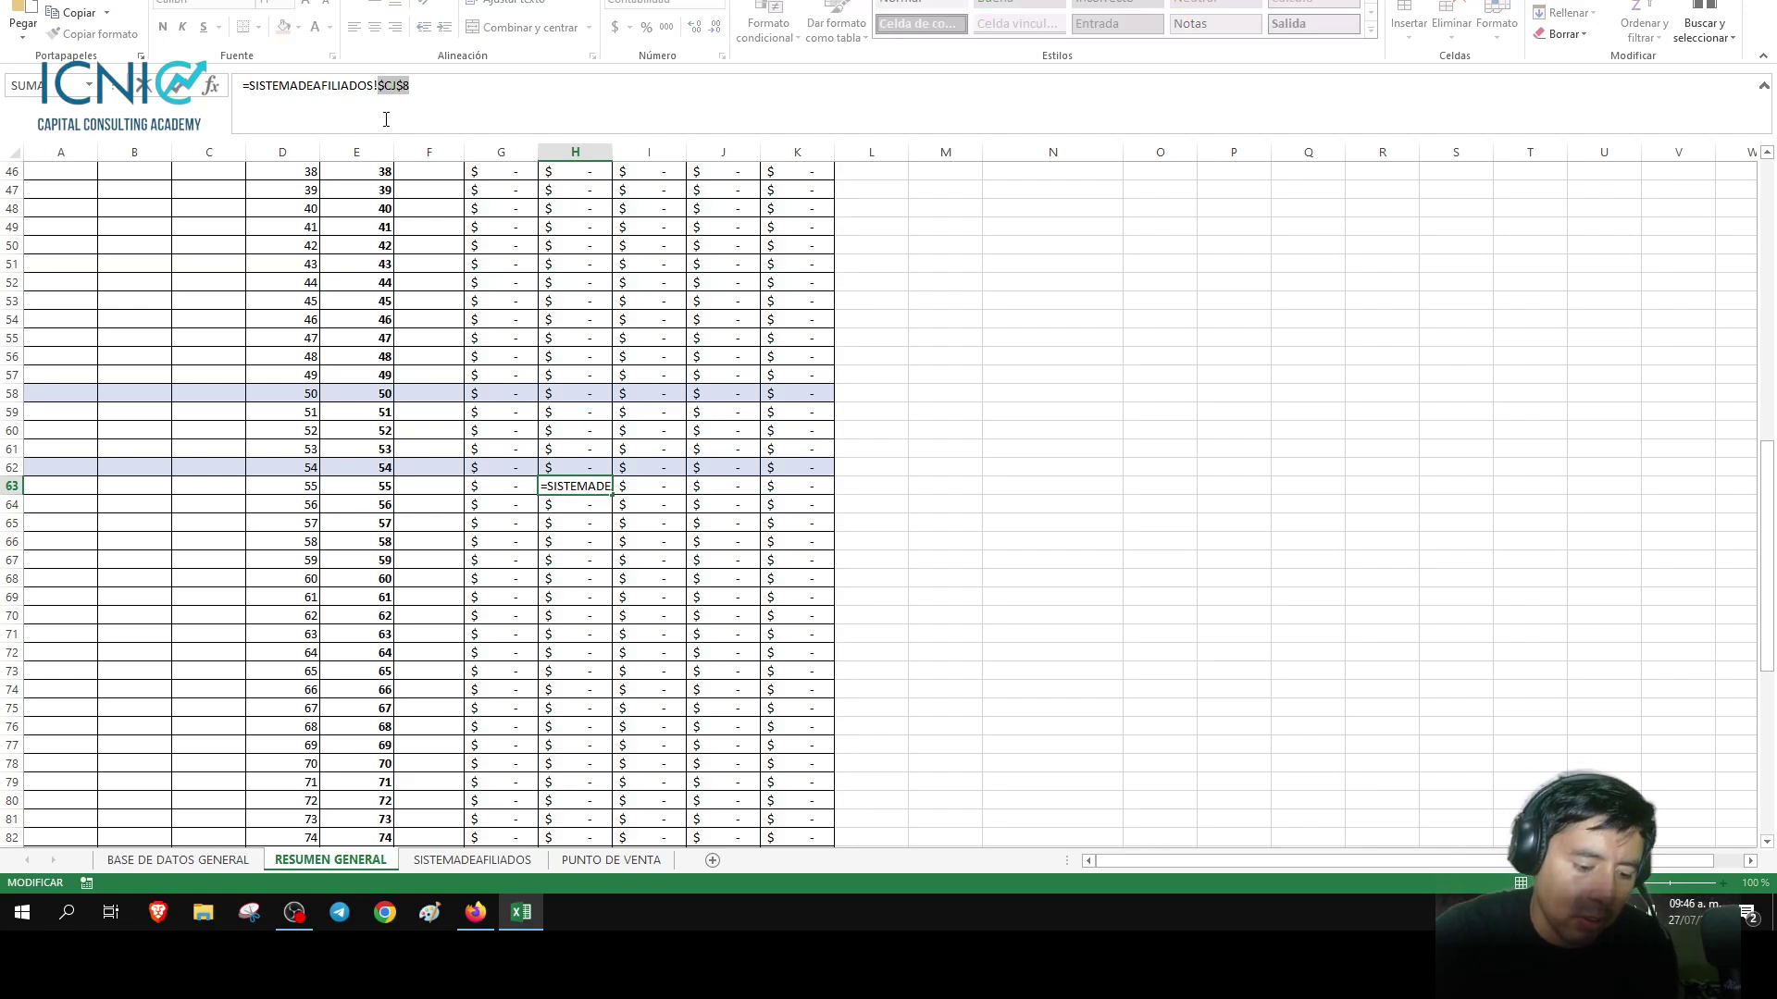
key("Escape")
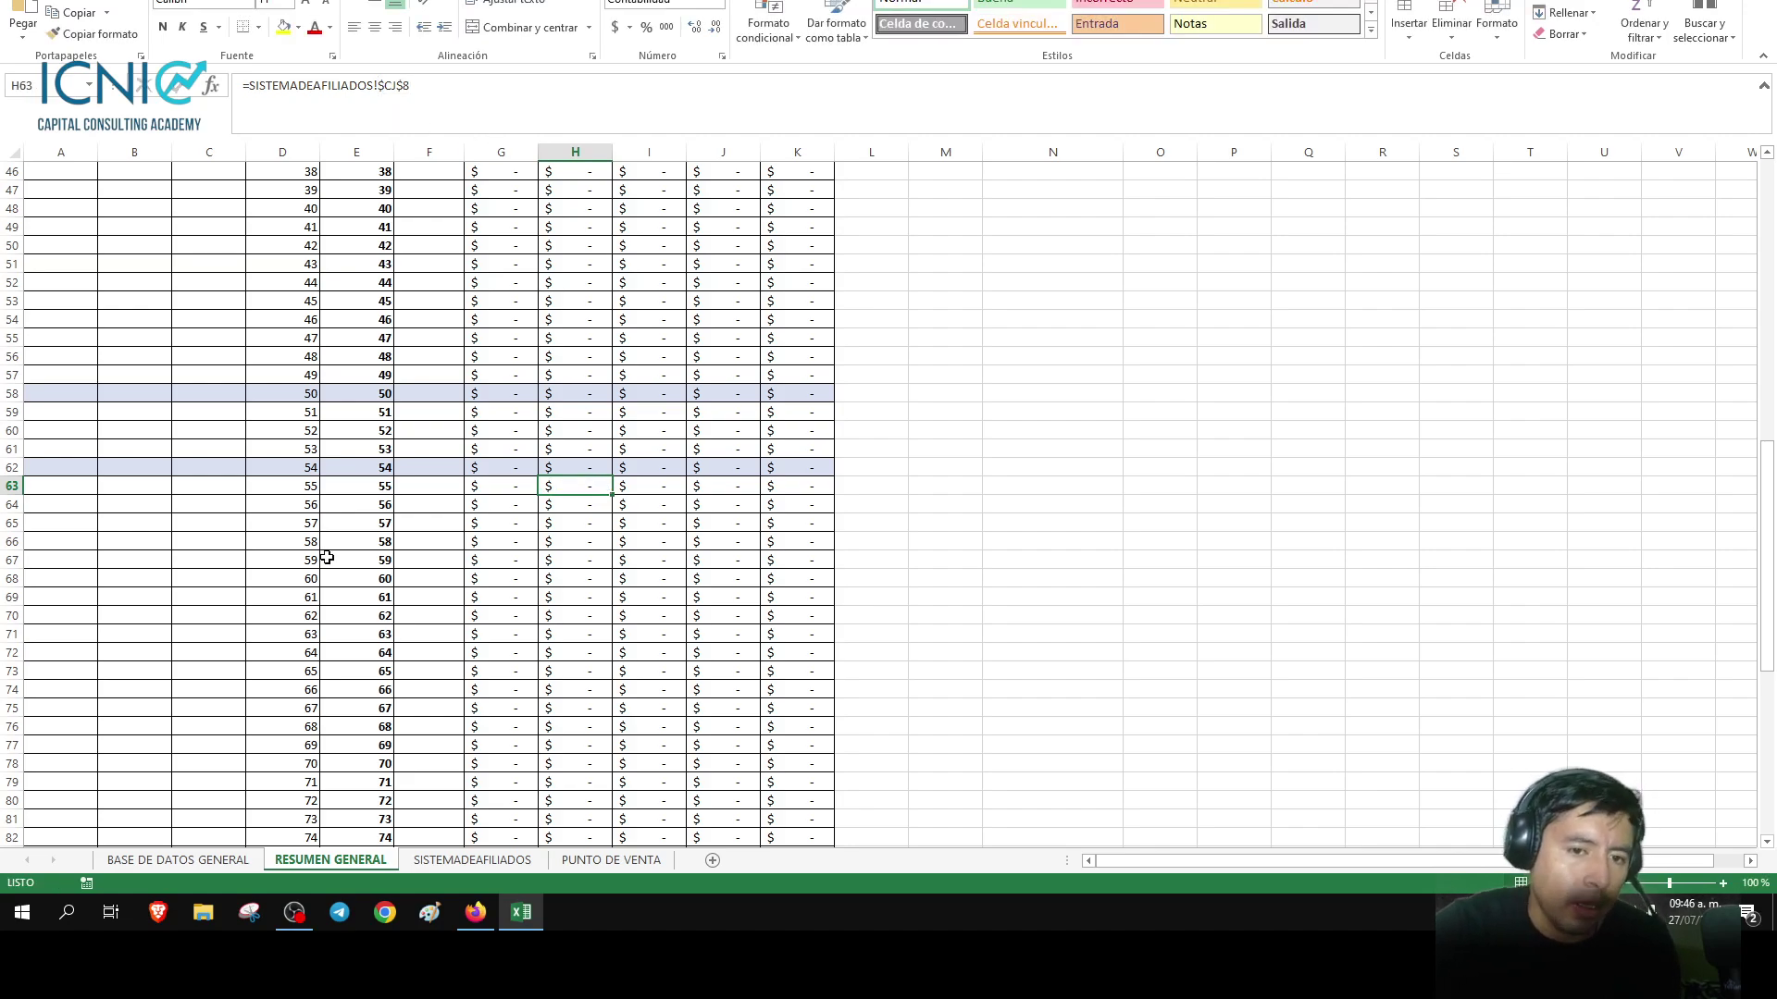
left_click(4, 486)
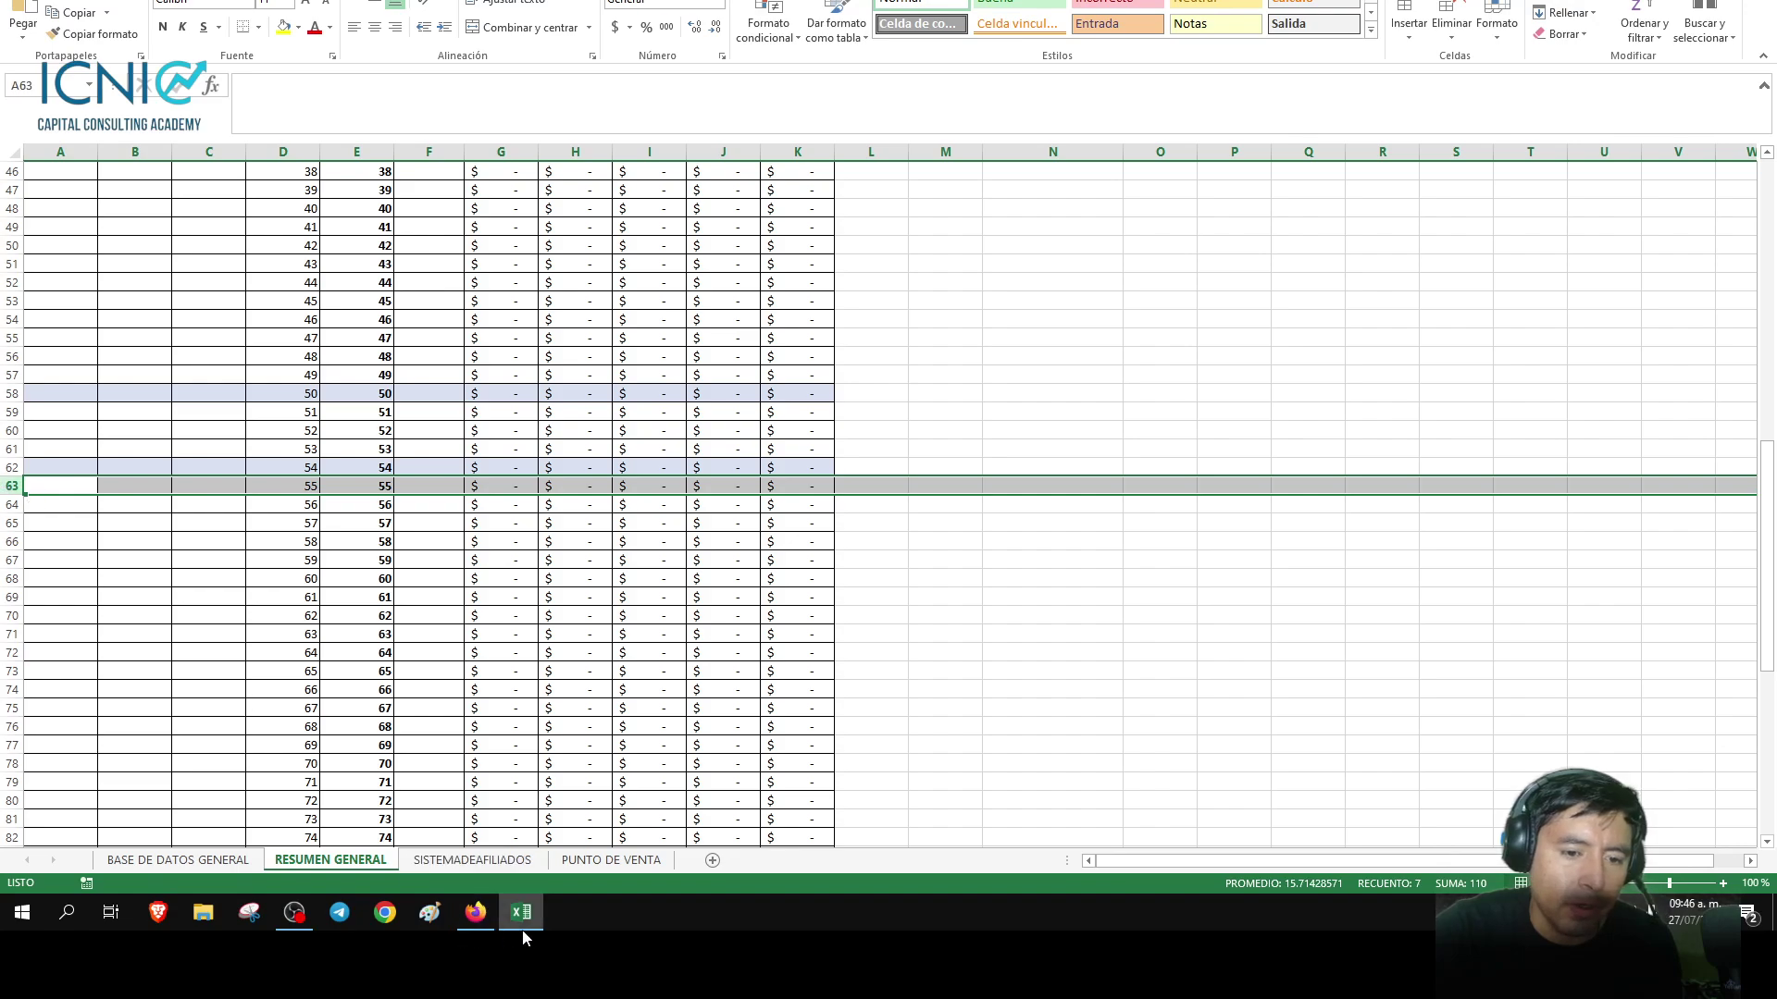
left_click(472, 859)
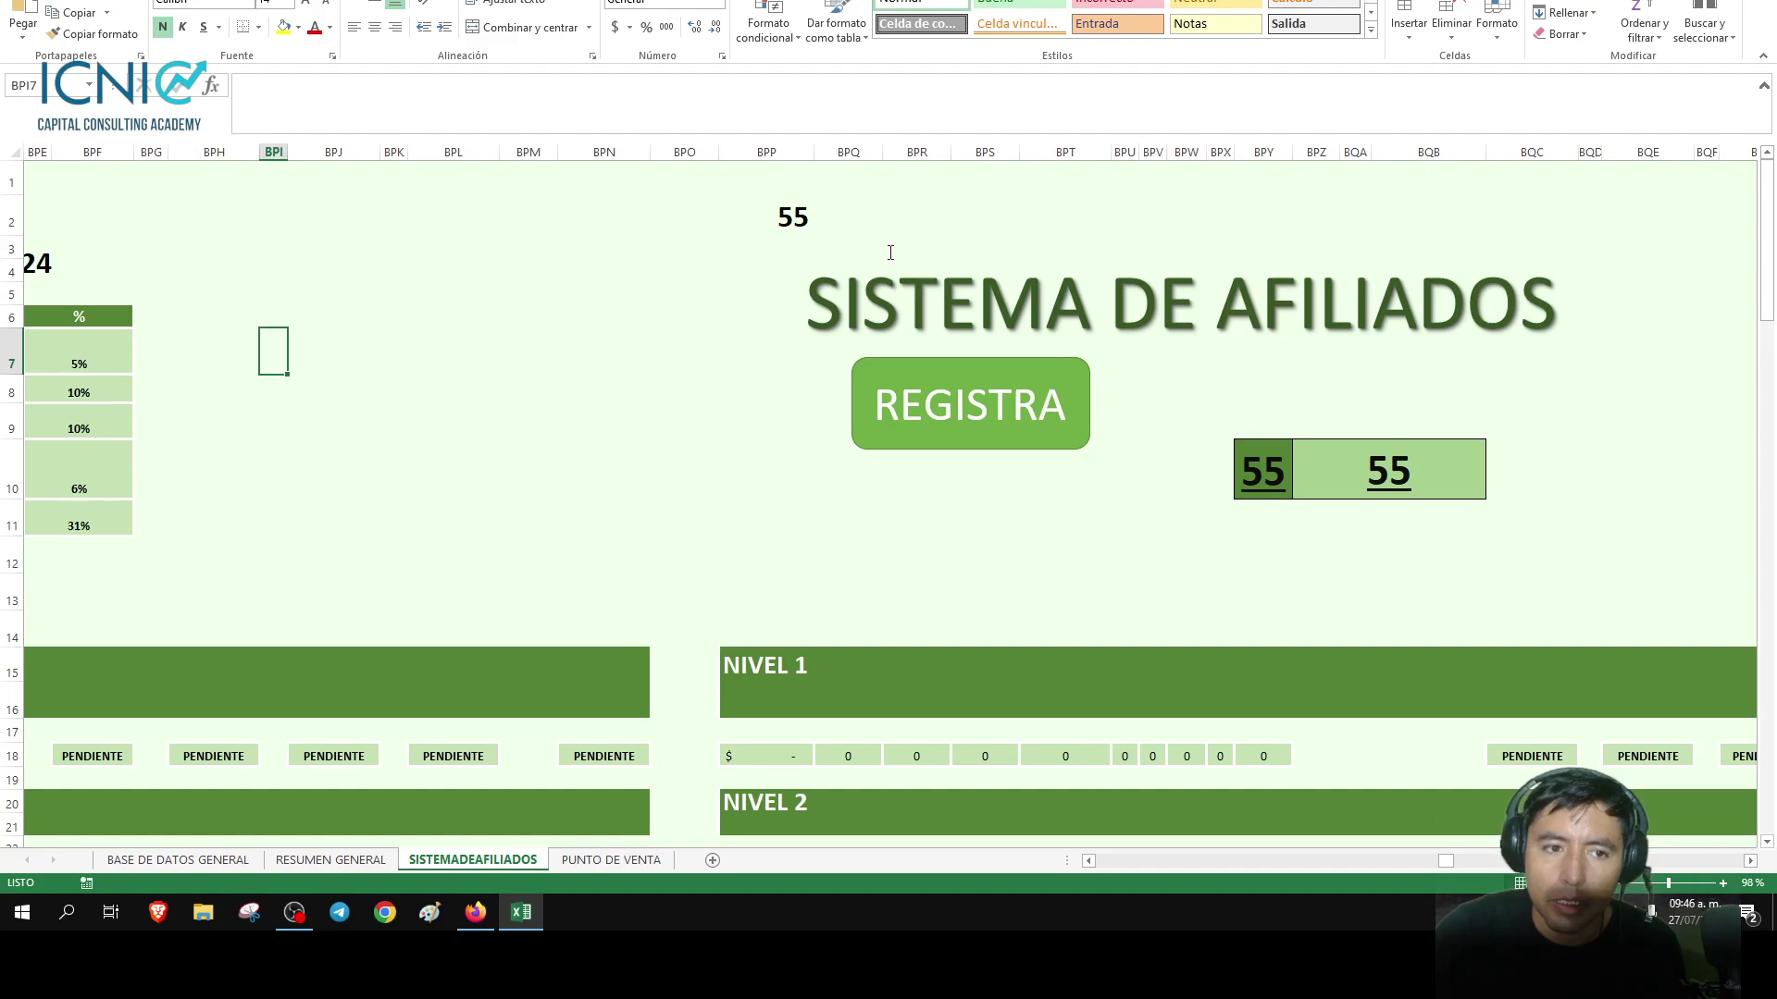
key("Right")
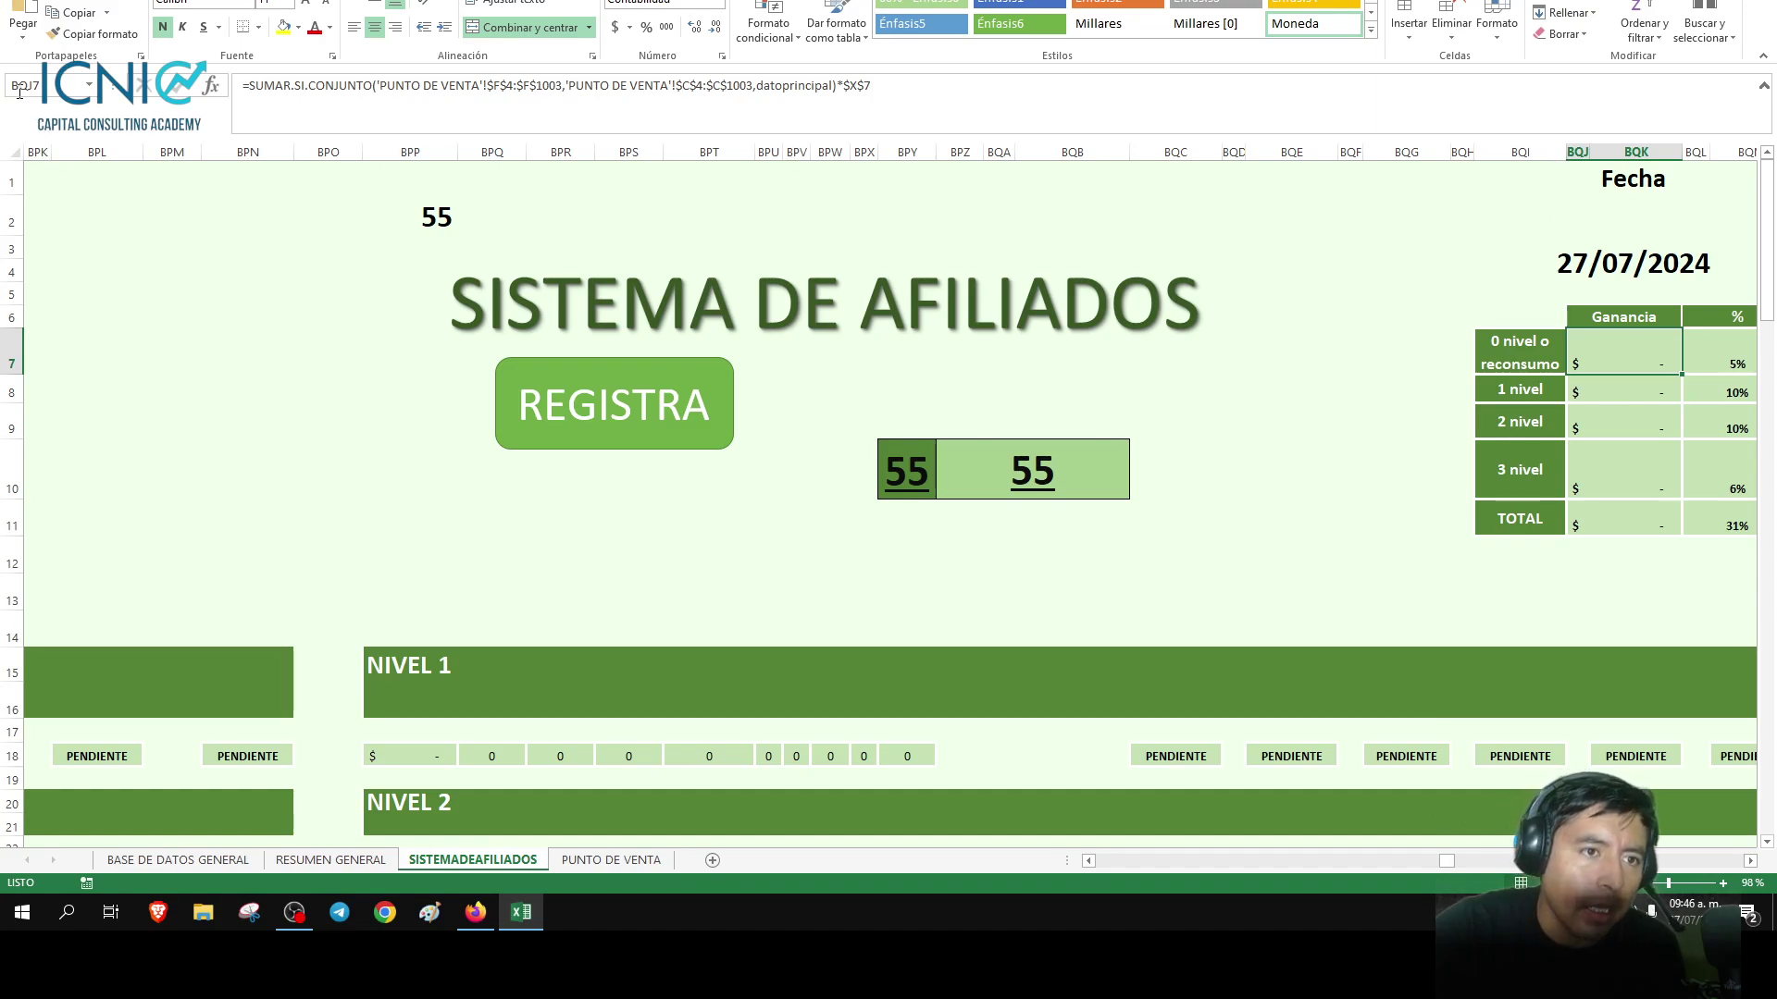
left_click(331, 860)
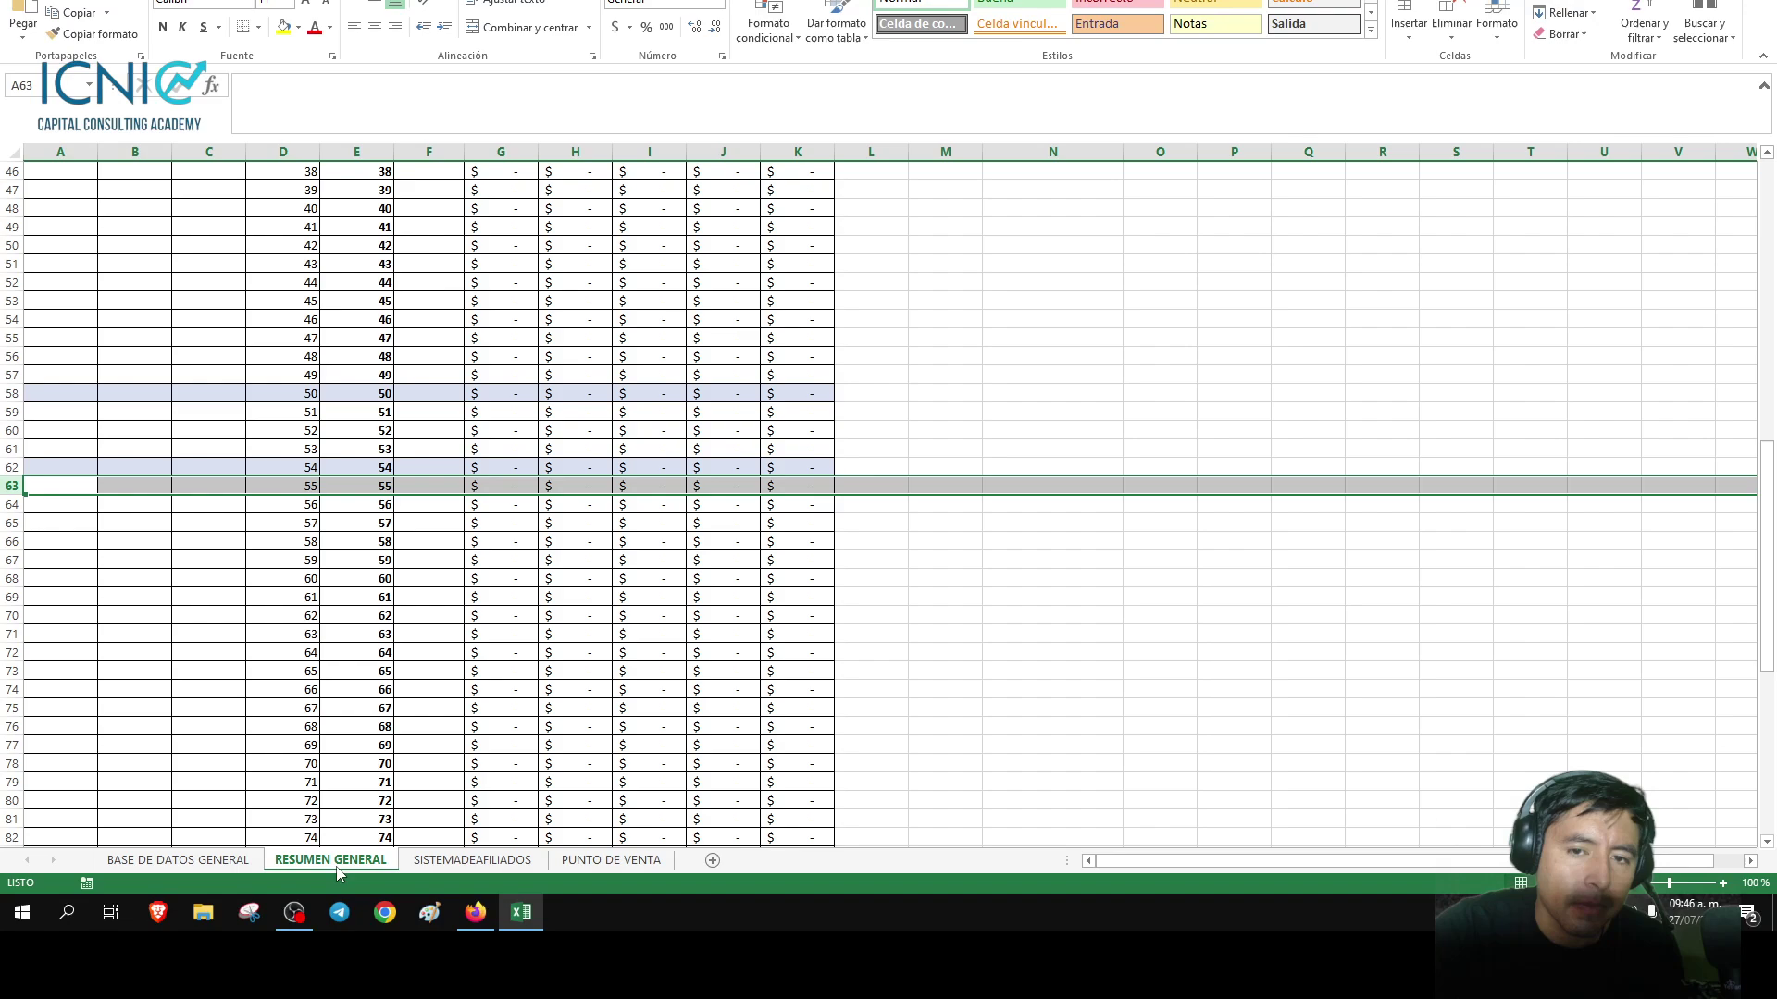
Paste a reference into Find and Replace, then cancel without replacing anything.
left_click(1703, 28)
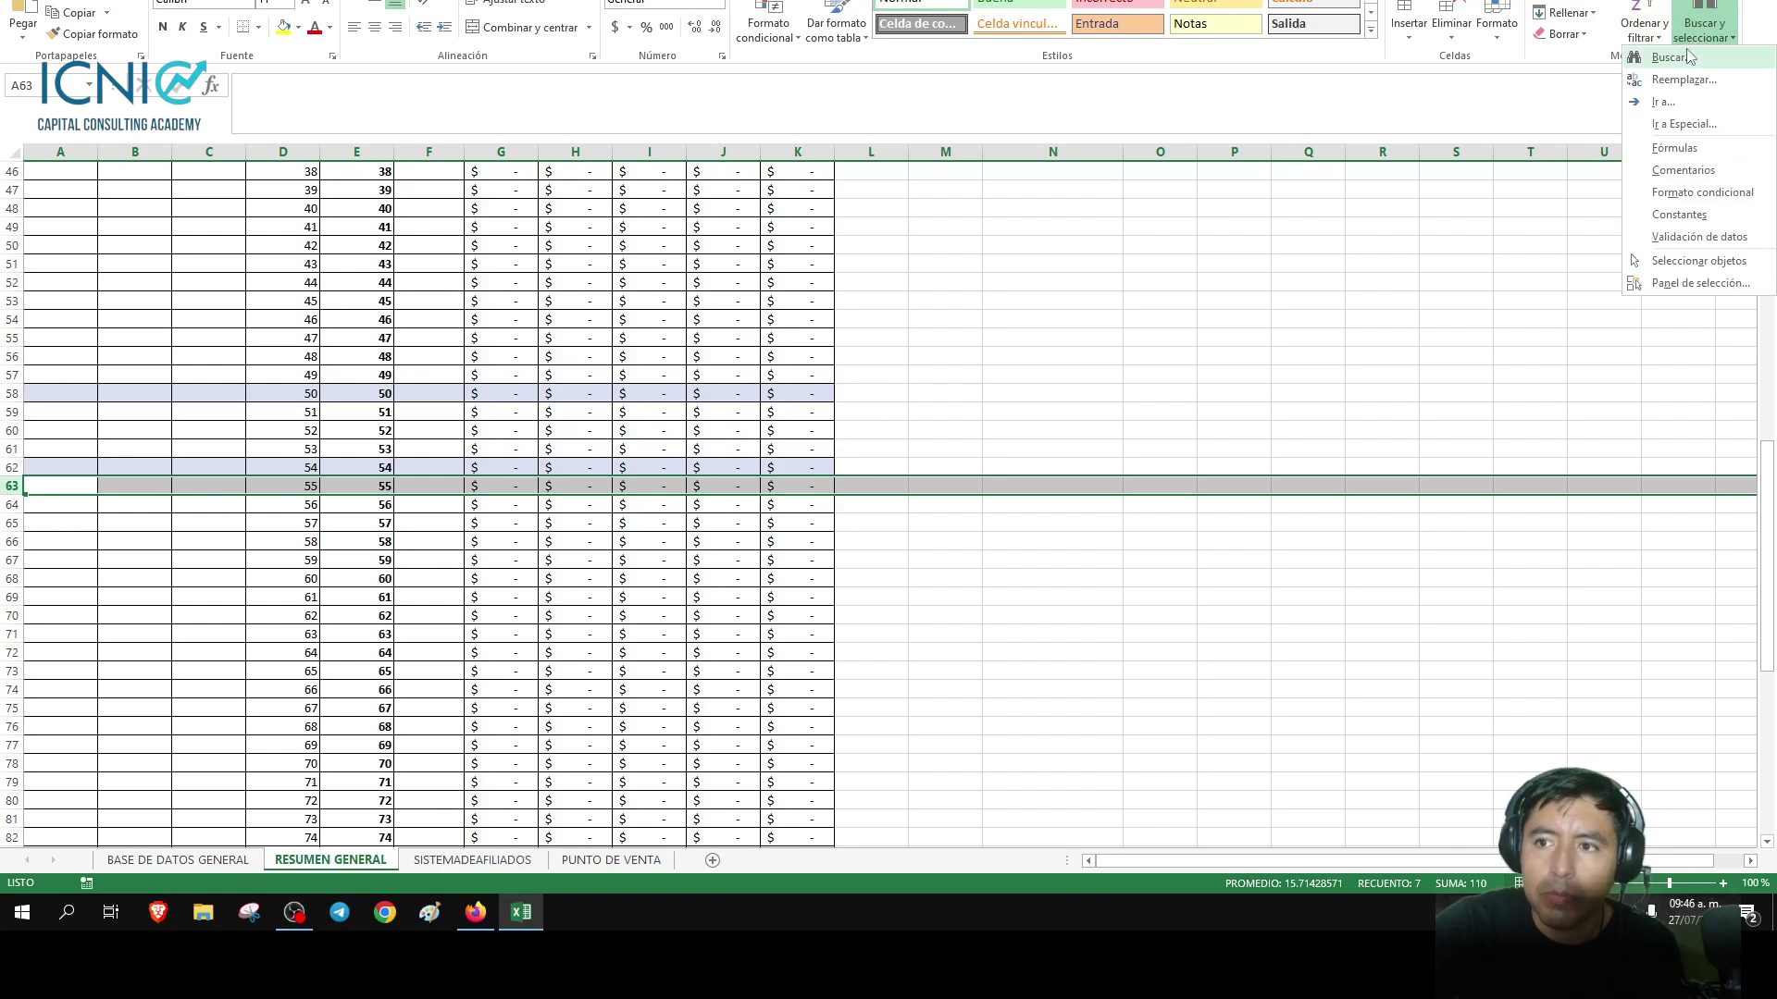
left_click(1676, 78)
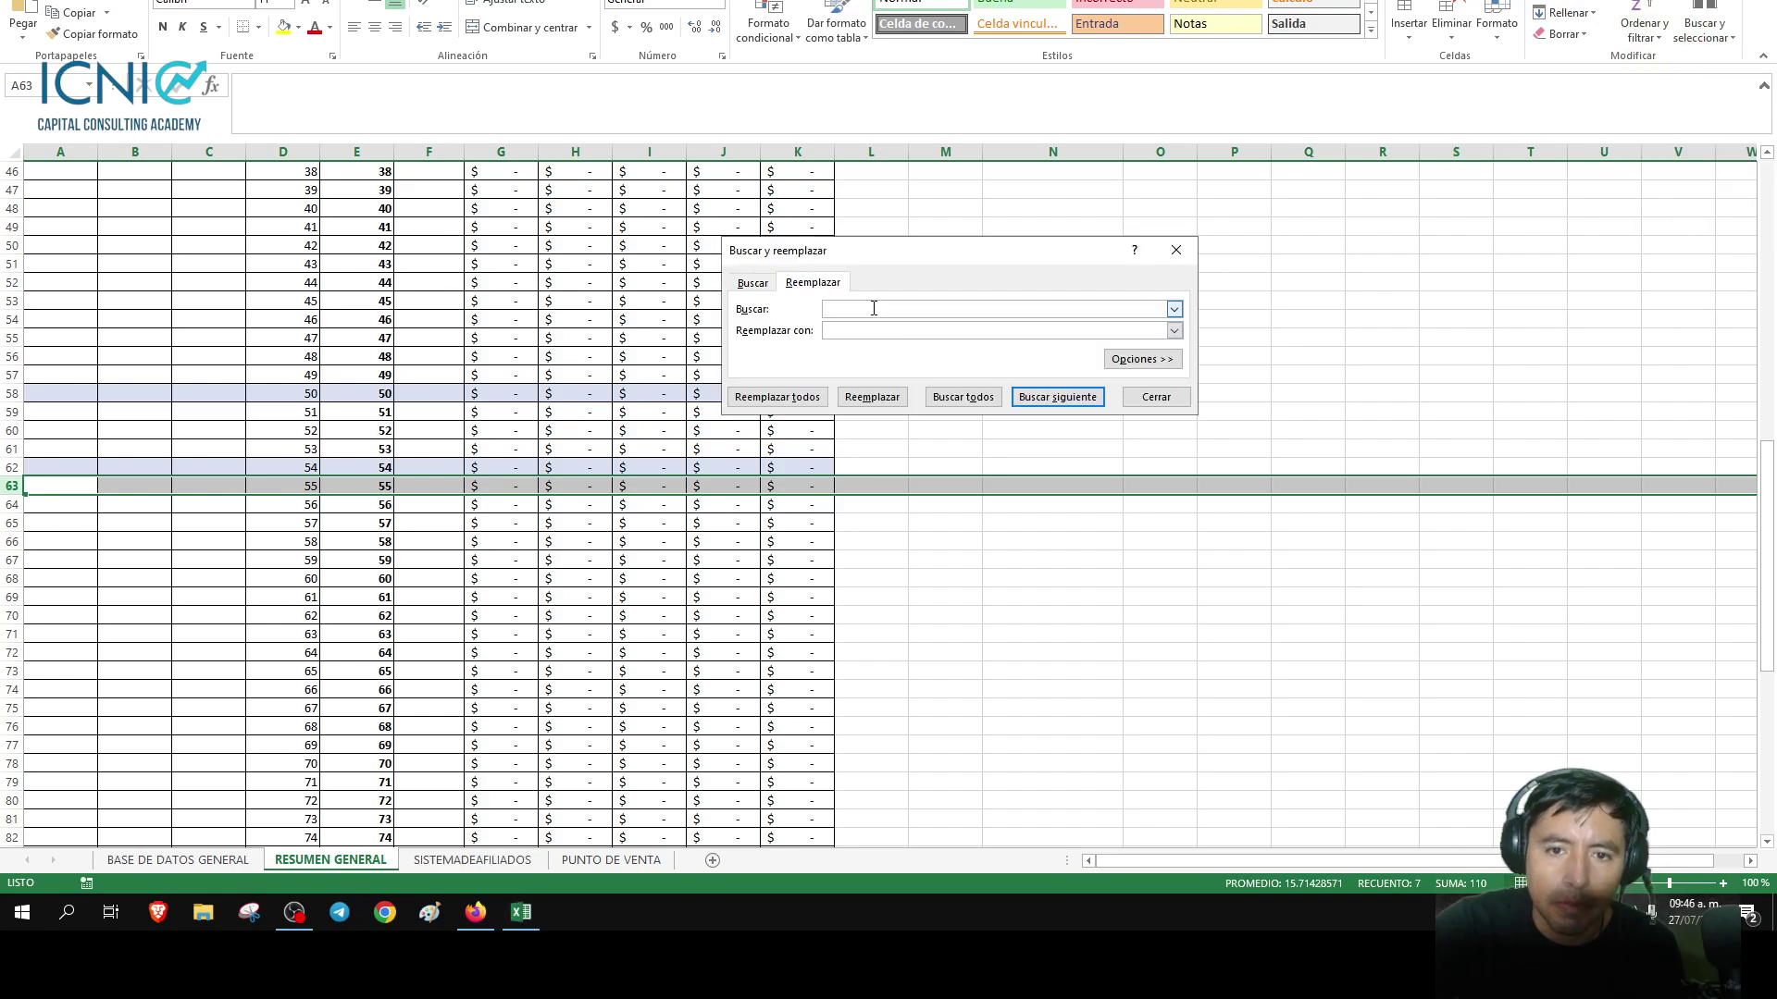
left_click(752, 282)
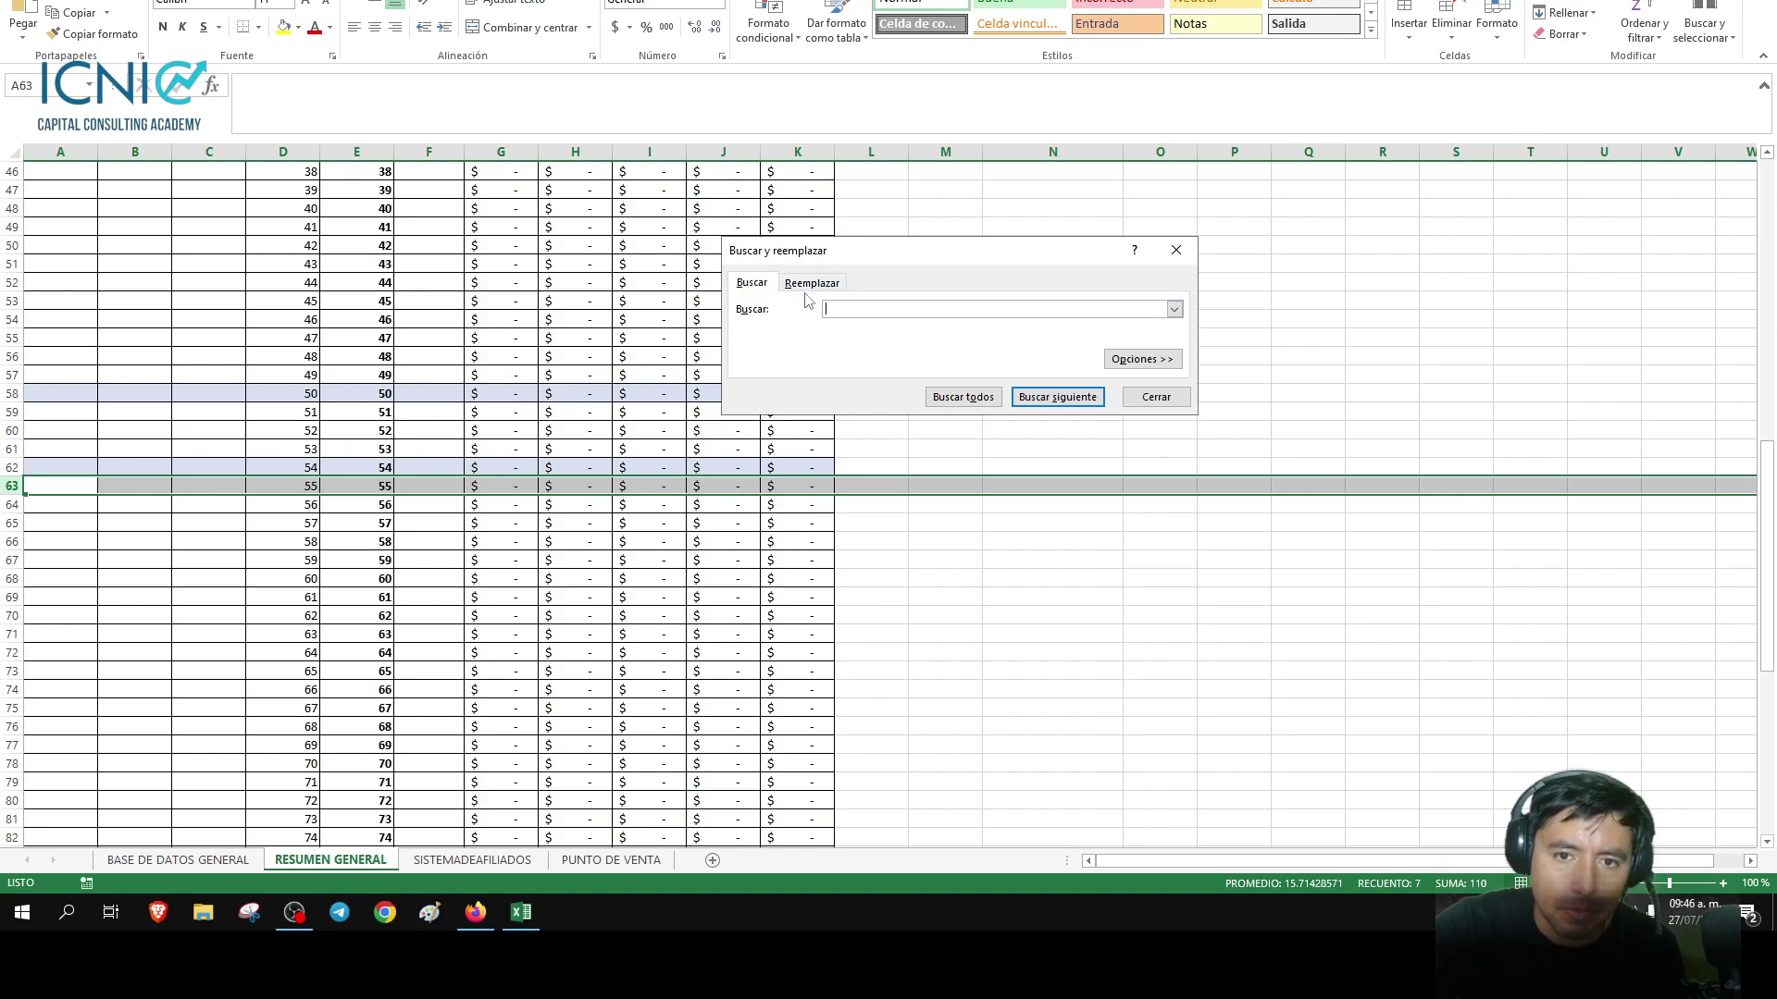
left_click(813, 283)
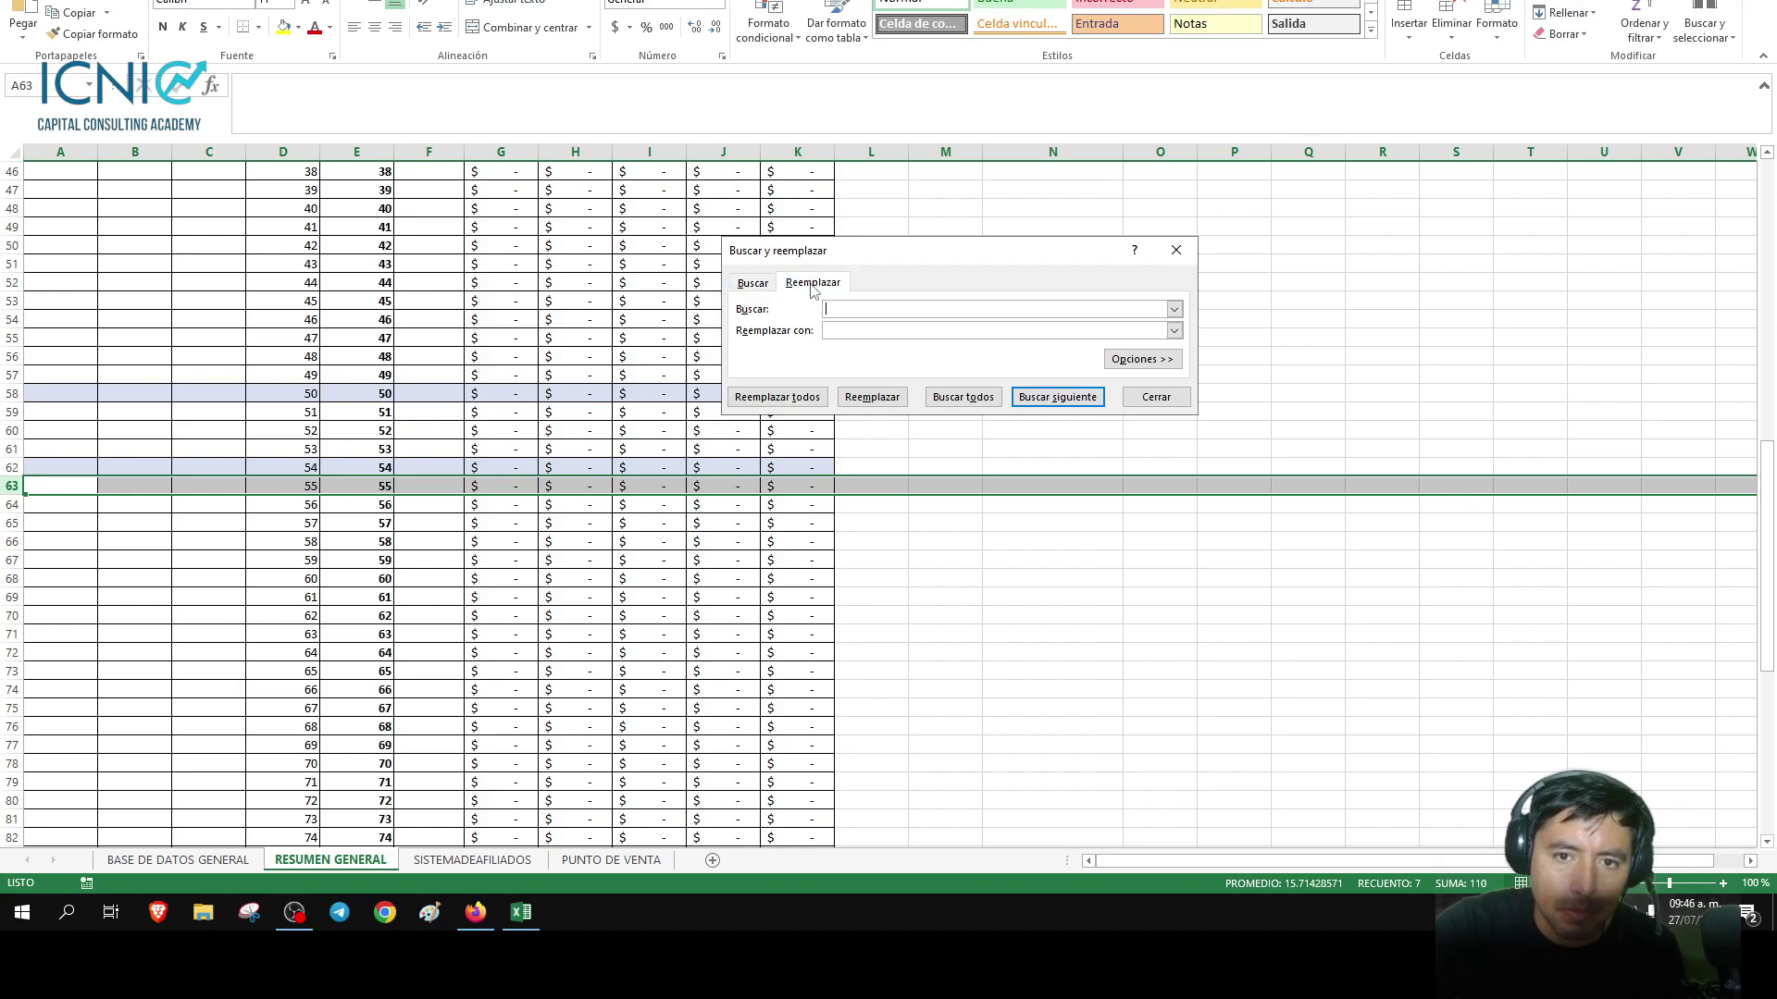
left_click(839, 328)
key("ctrl+v")
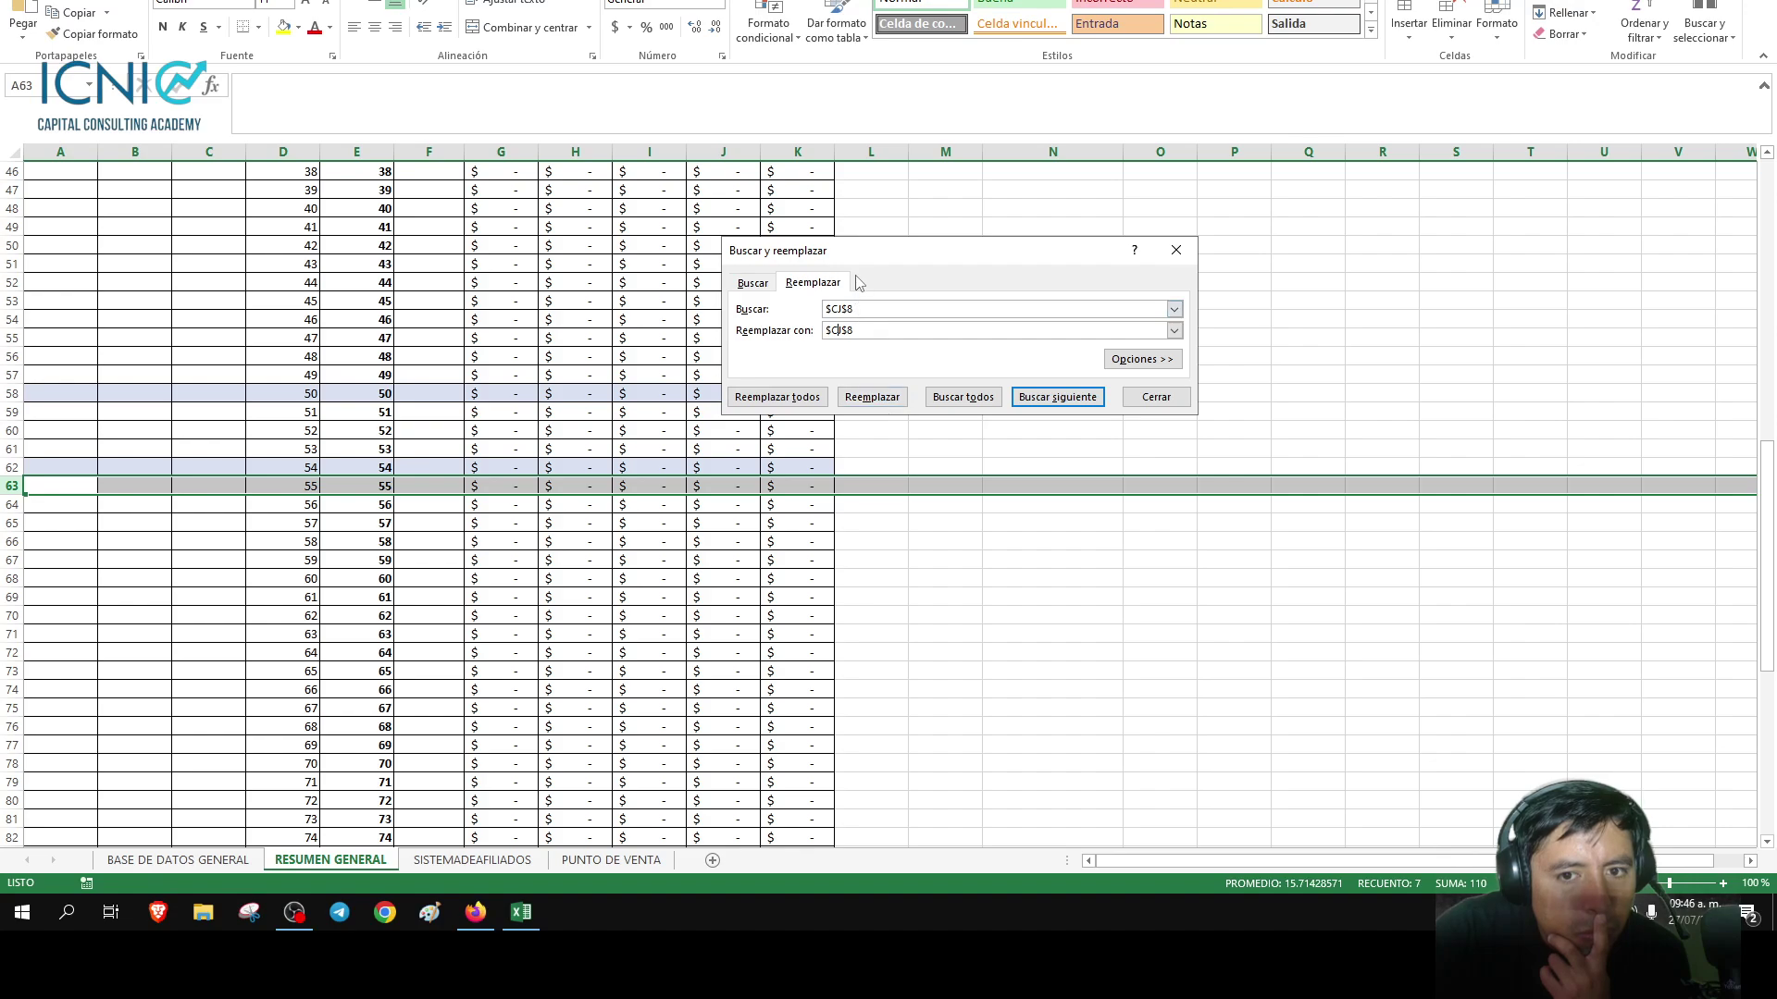
key("Escape")
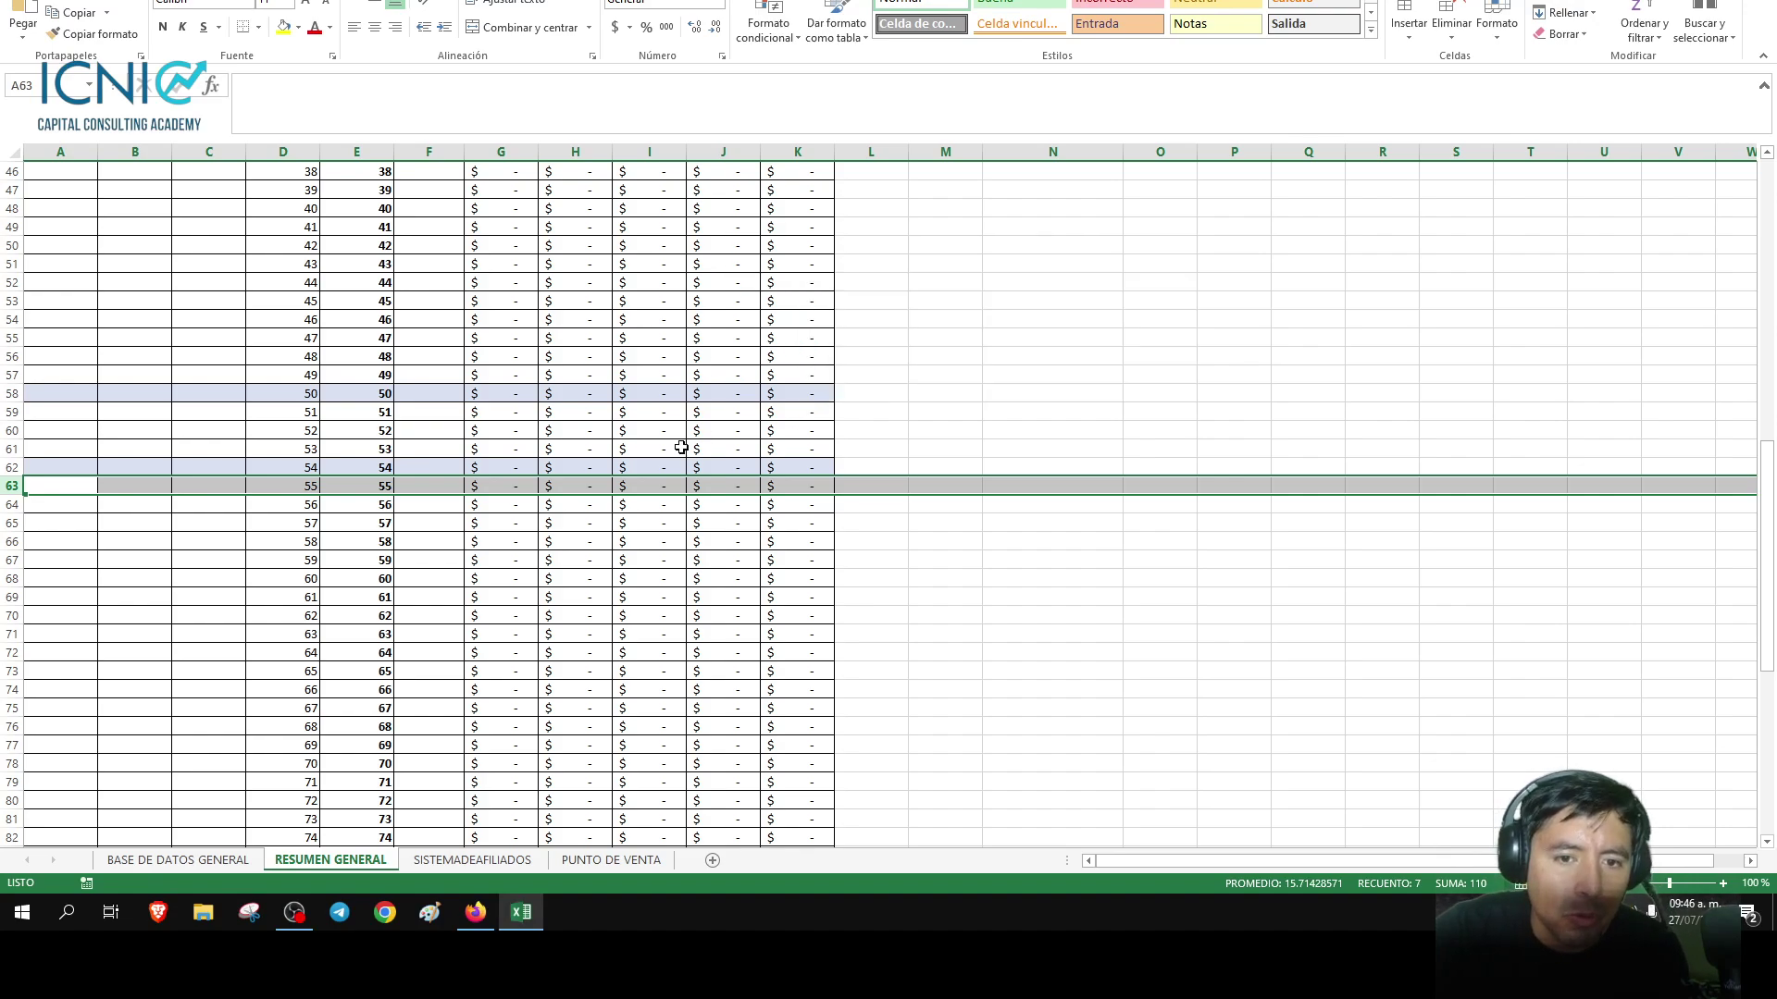
Check the formulas in I60, I61 and I62, then select row 63.
left_click(661, 444)
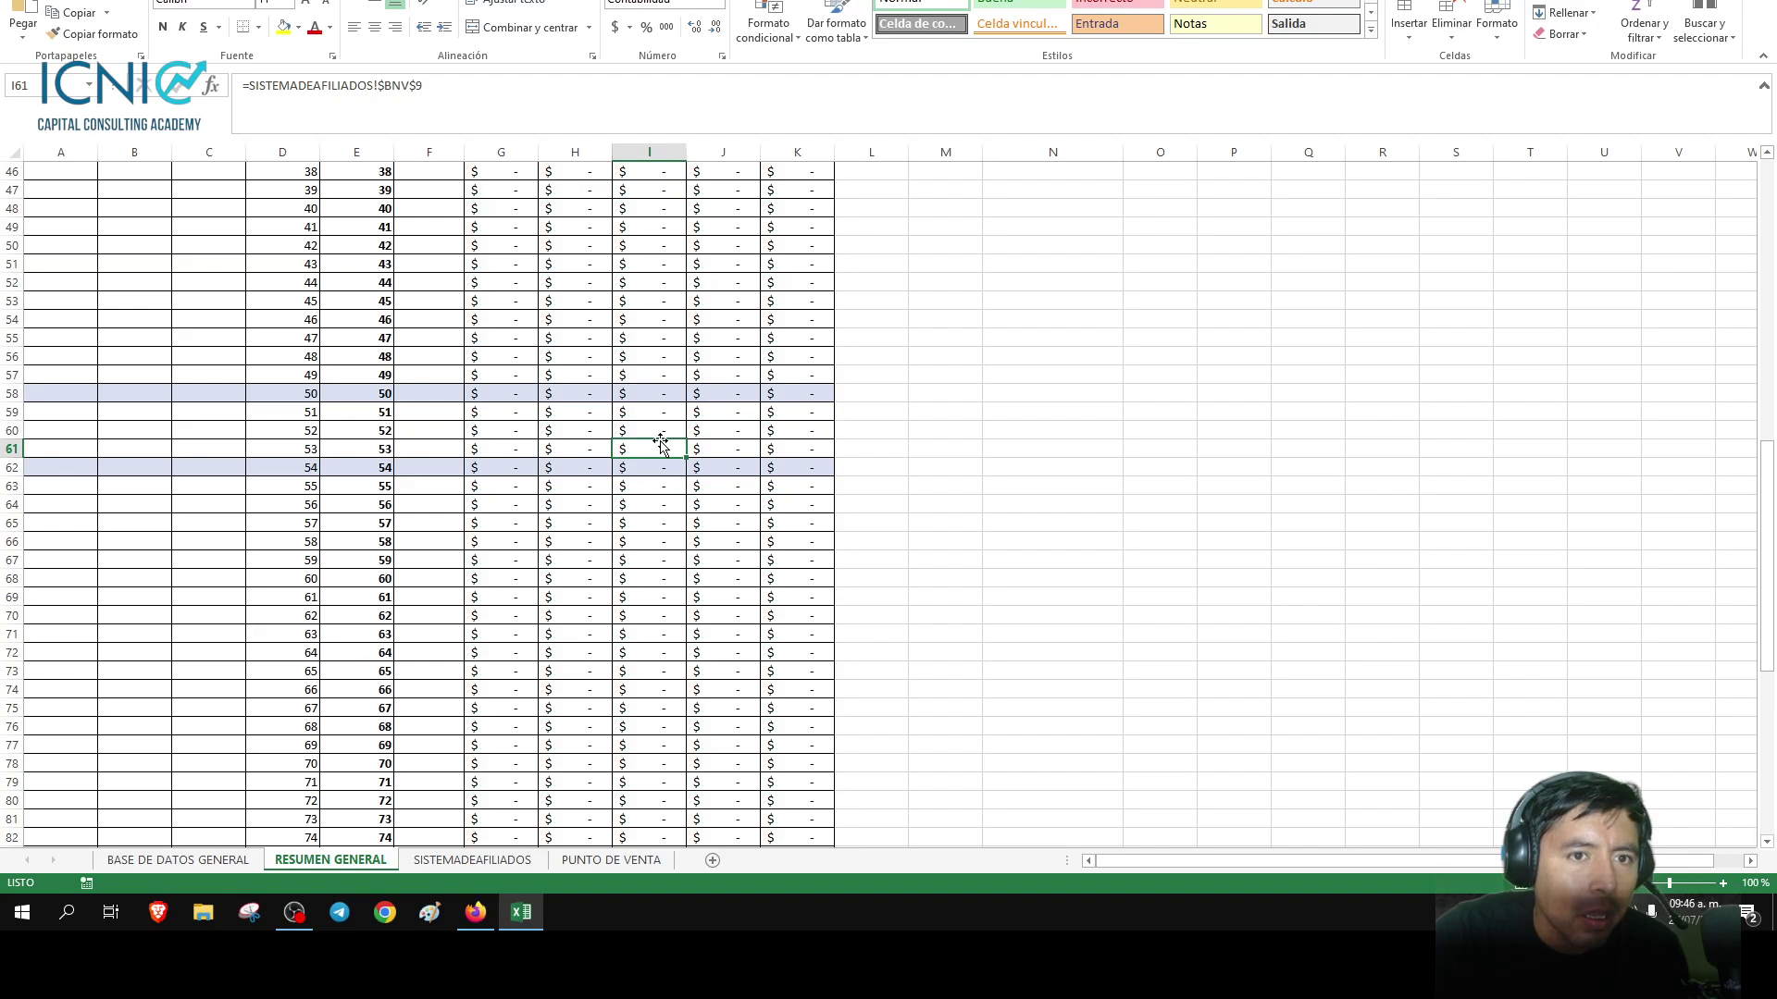
left_click(661, 431)
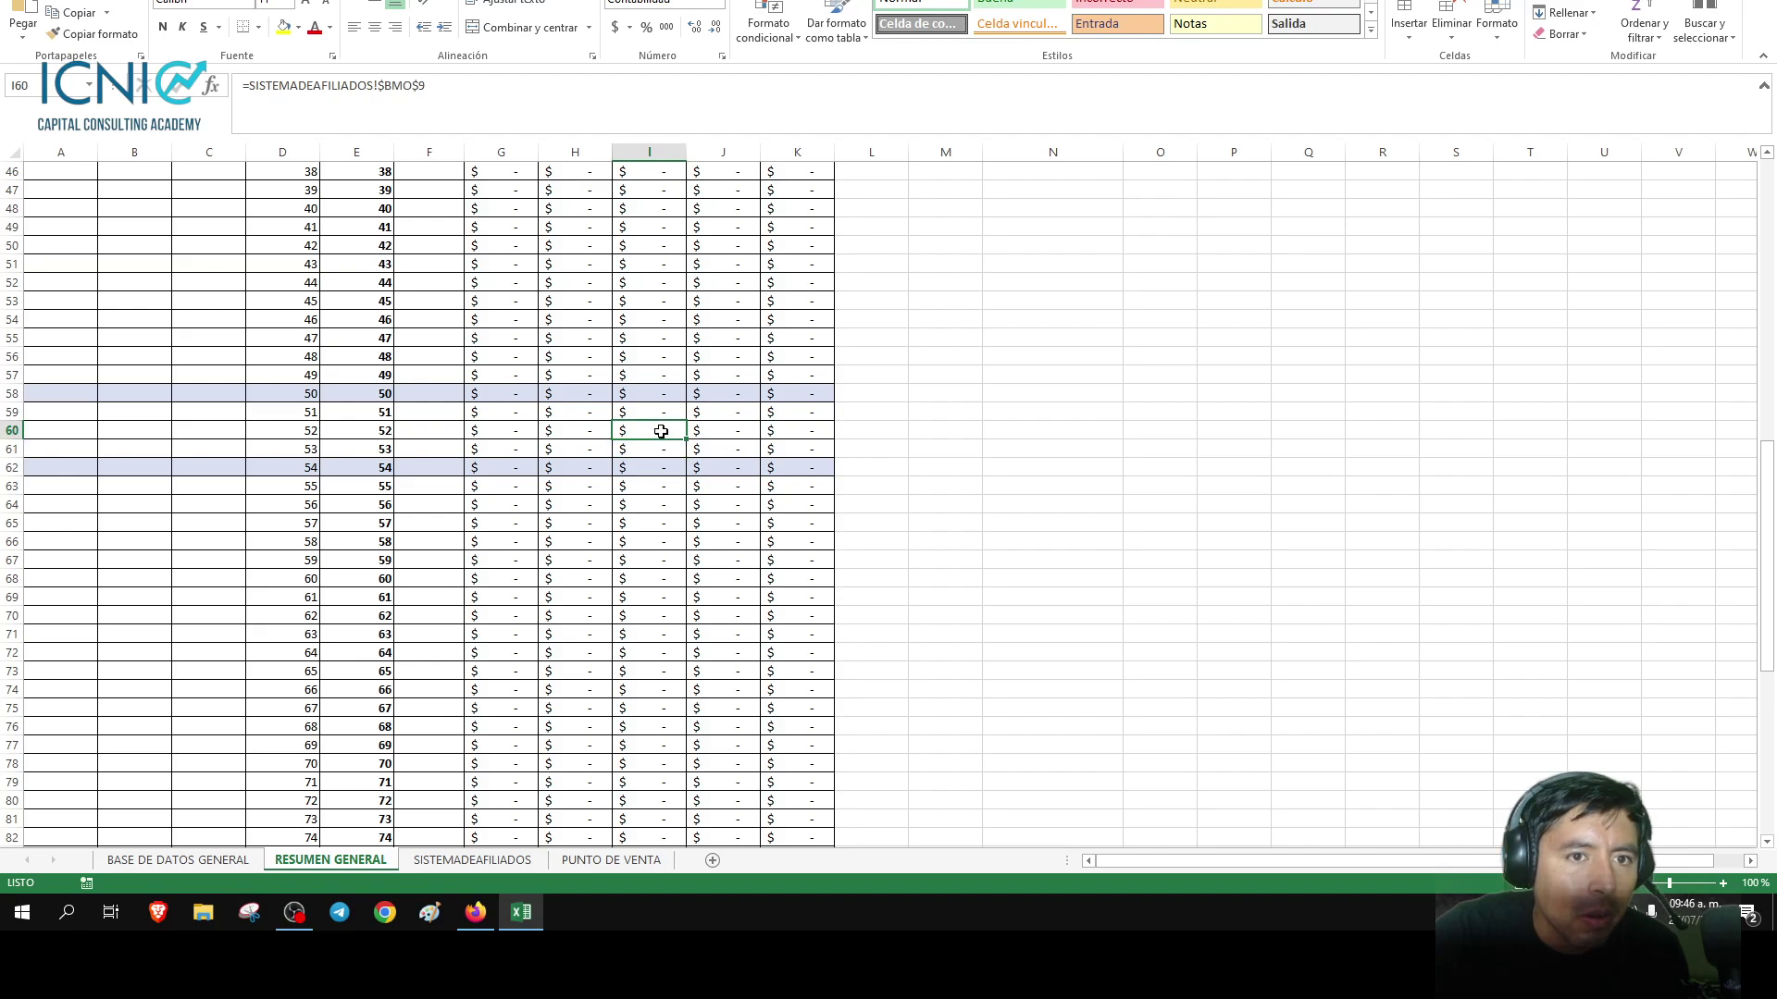
left_click(659, 467)
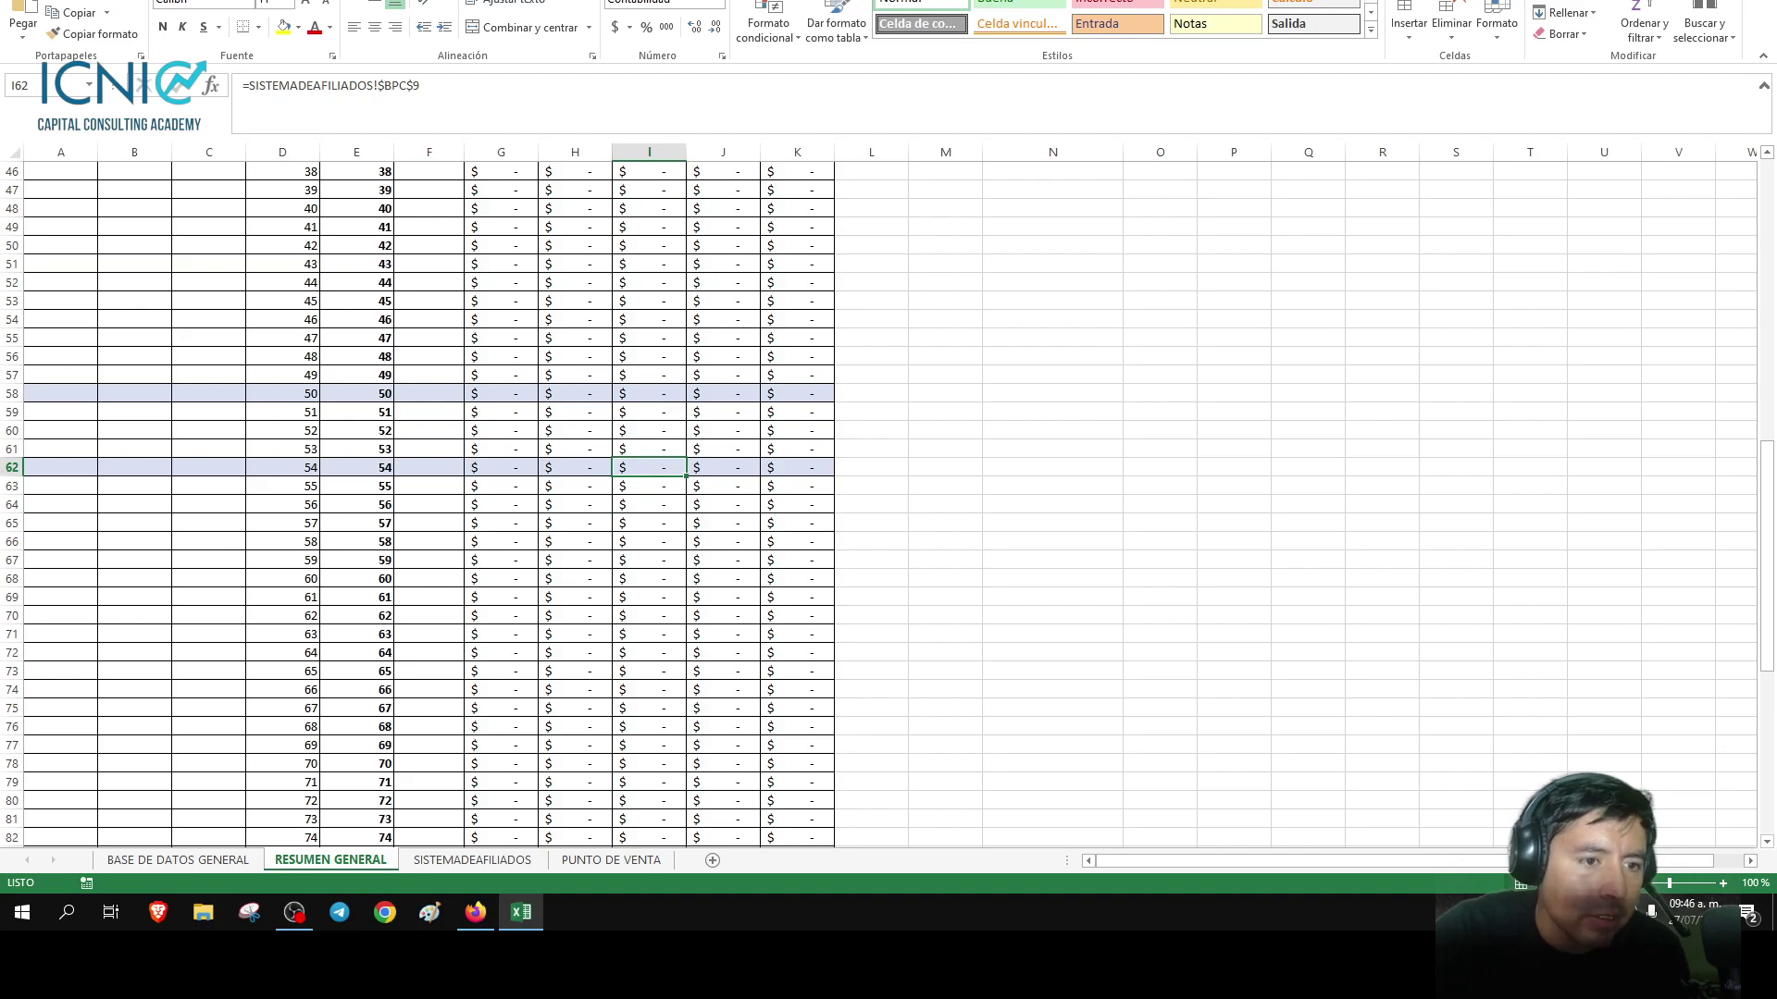
left_click(11, 486)
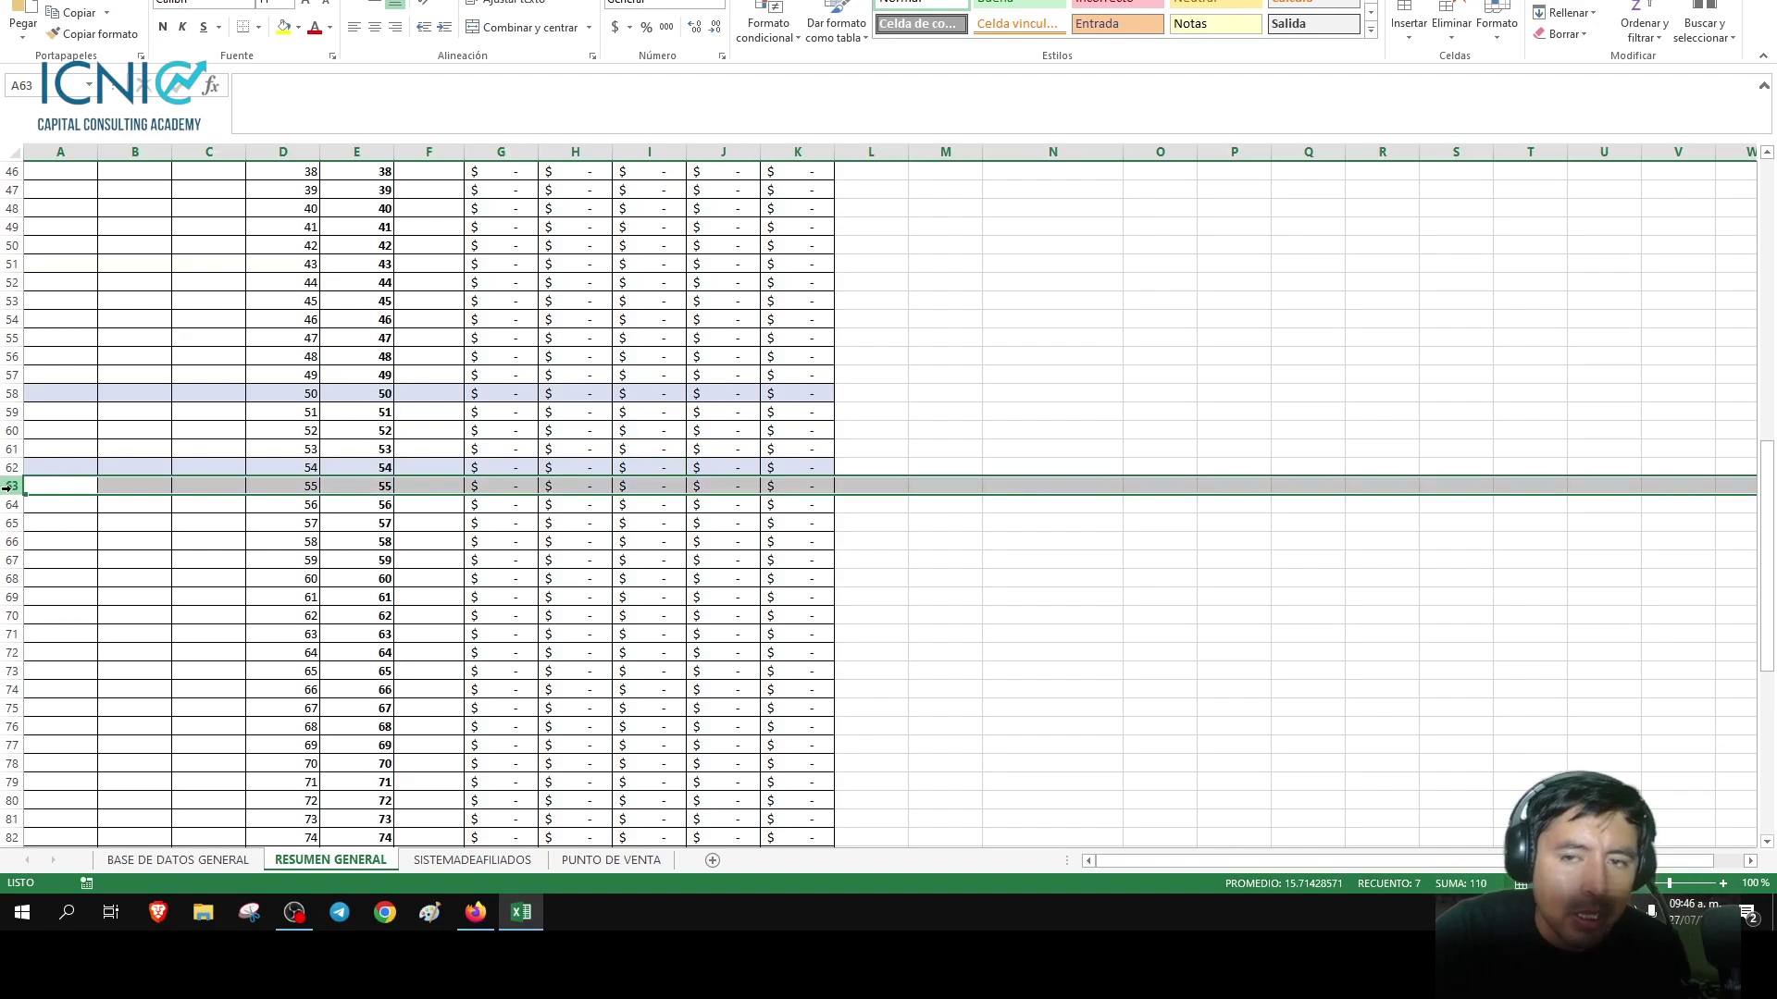
Replace $CJ$ with $BQJ$ across row 63, after checking column BQJ on SISTEMADEAFILIADOS.
left_click(1701, 37)
left_click(1689, 85)
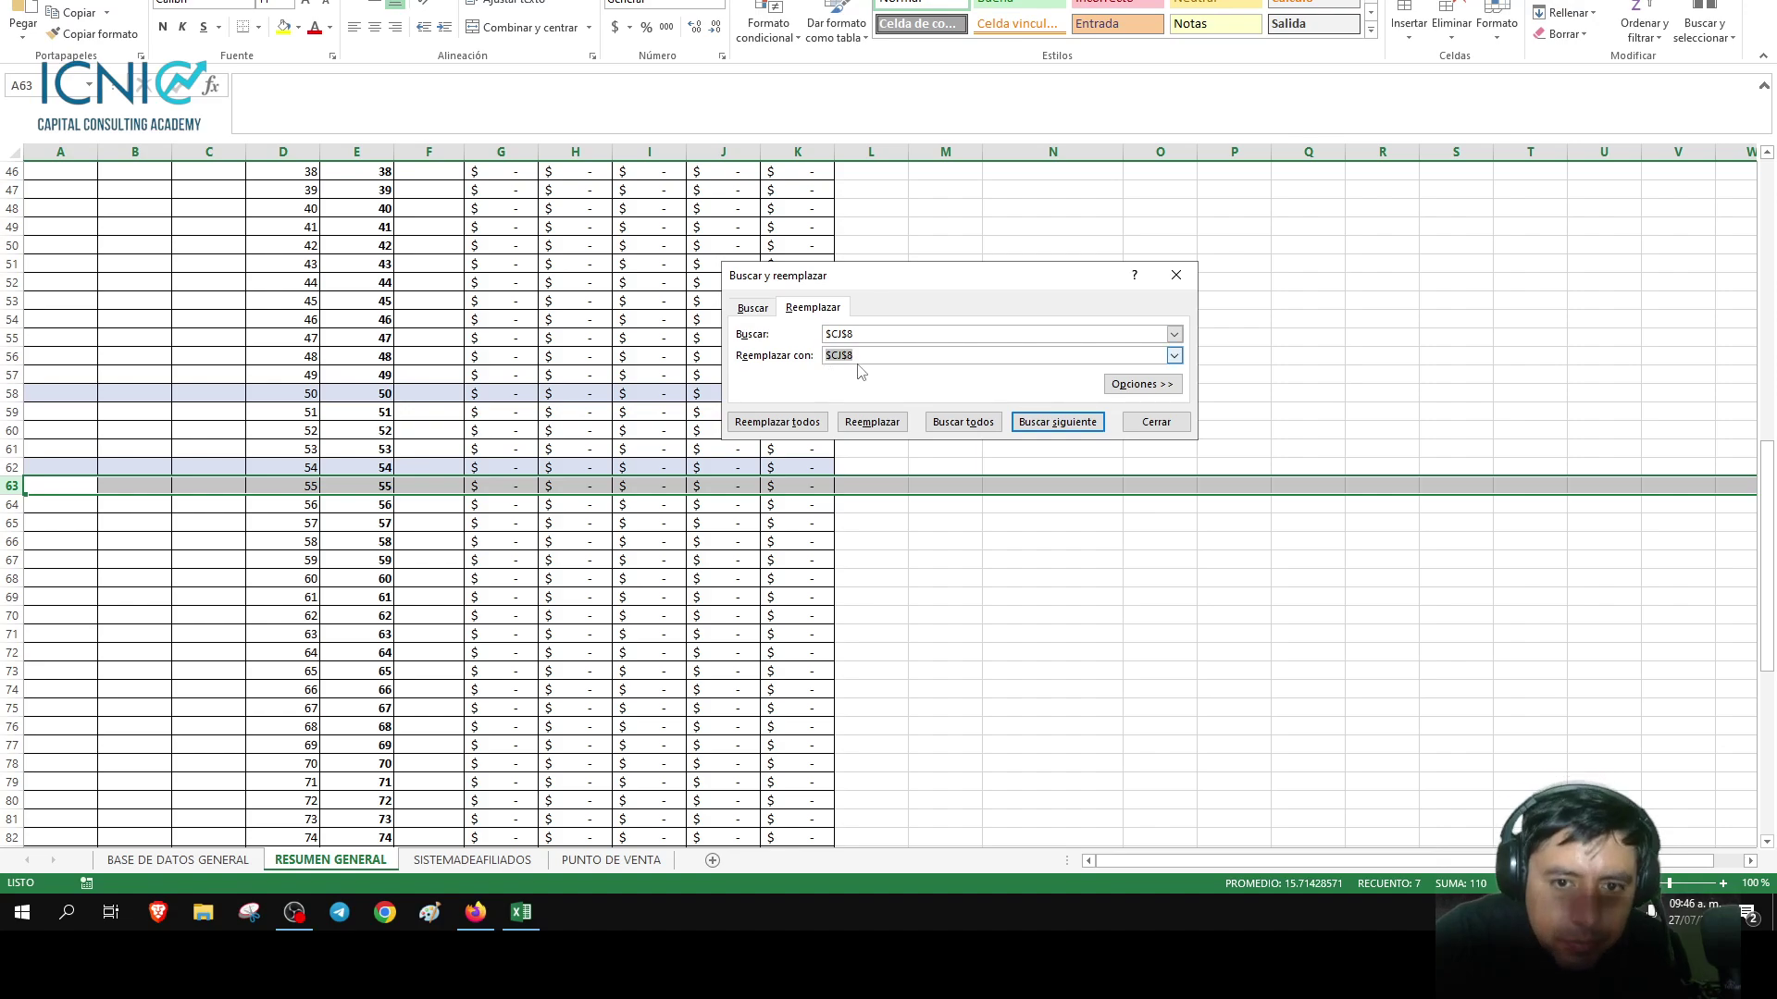
left_click(863, 359)
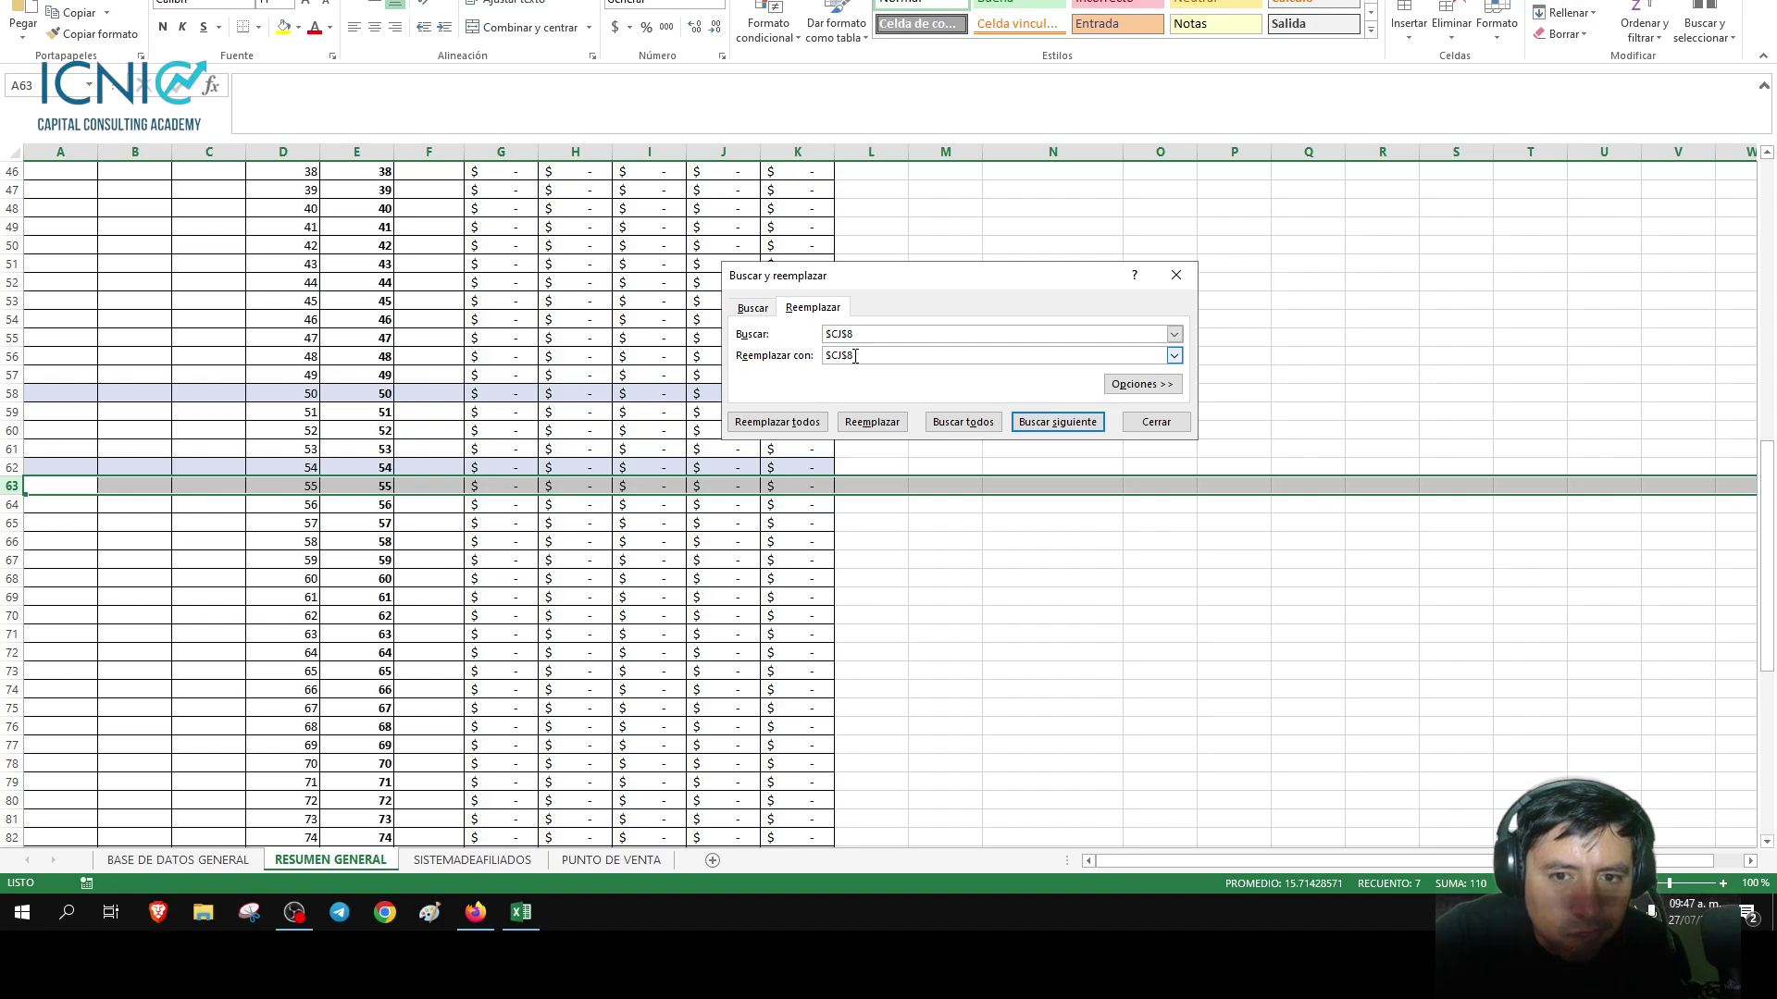
left_click_drag(825, 334, 866, 349)
left_click(861, 336)
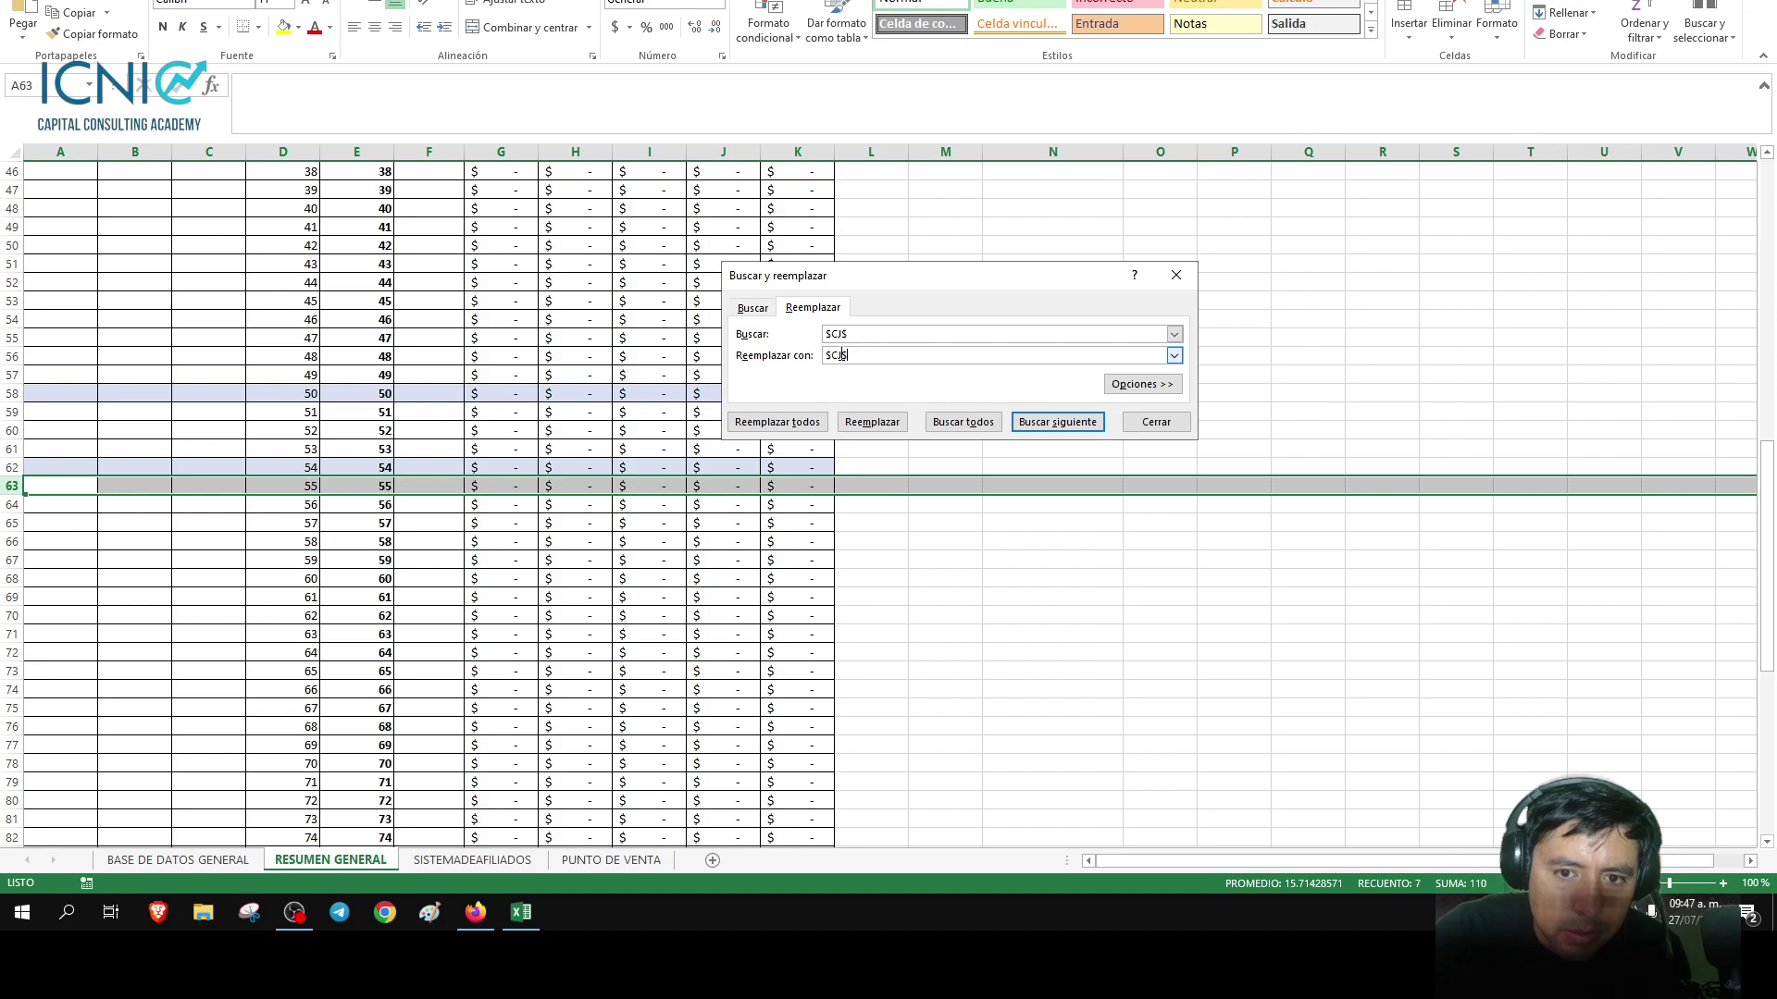
key("BackSpace")
type("bq")
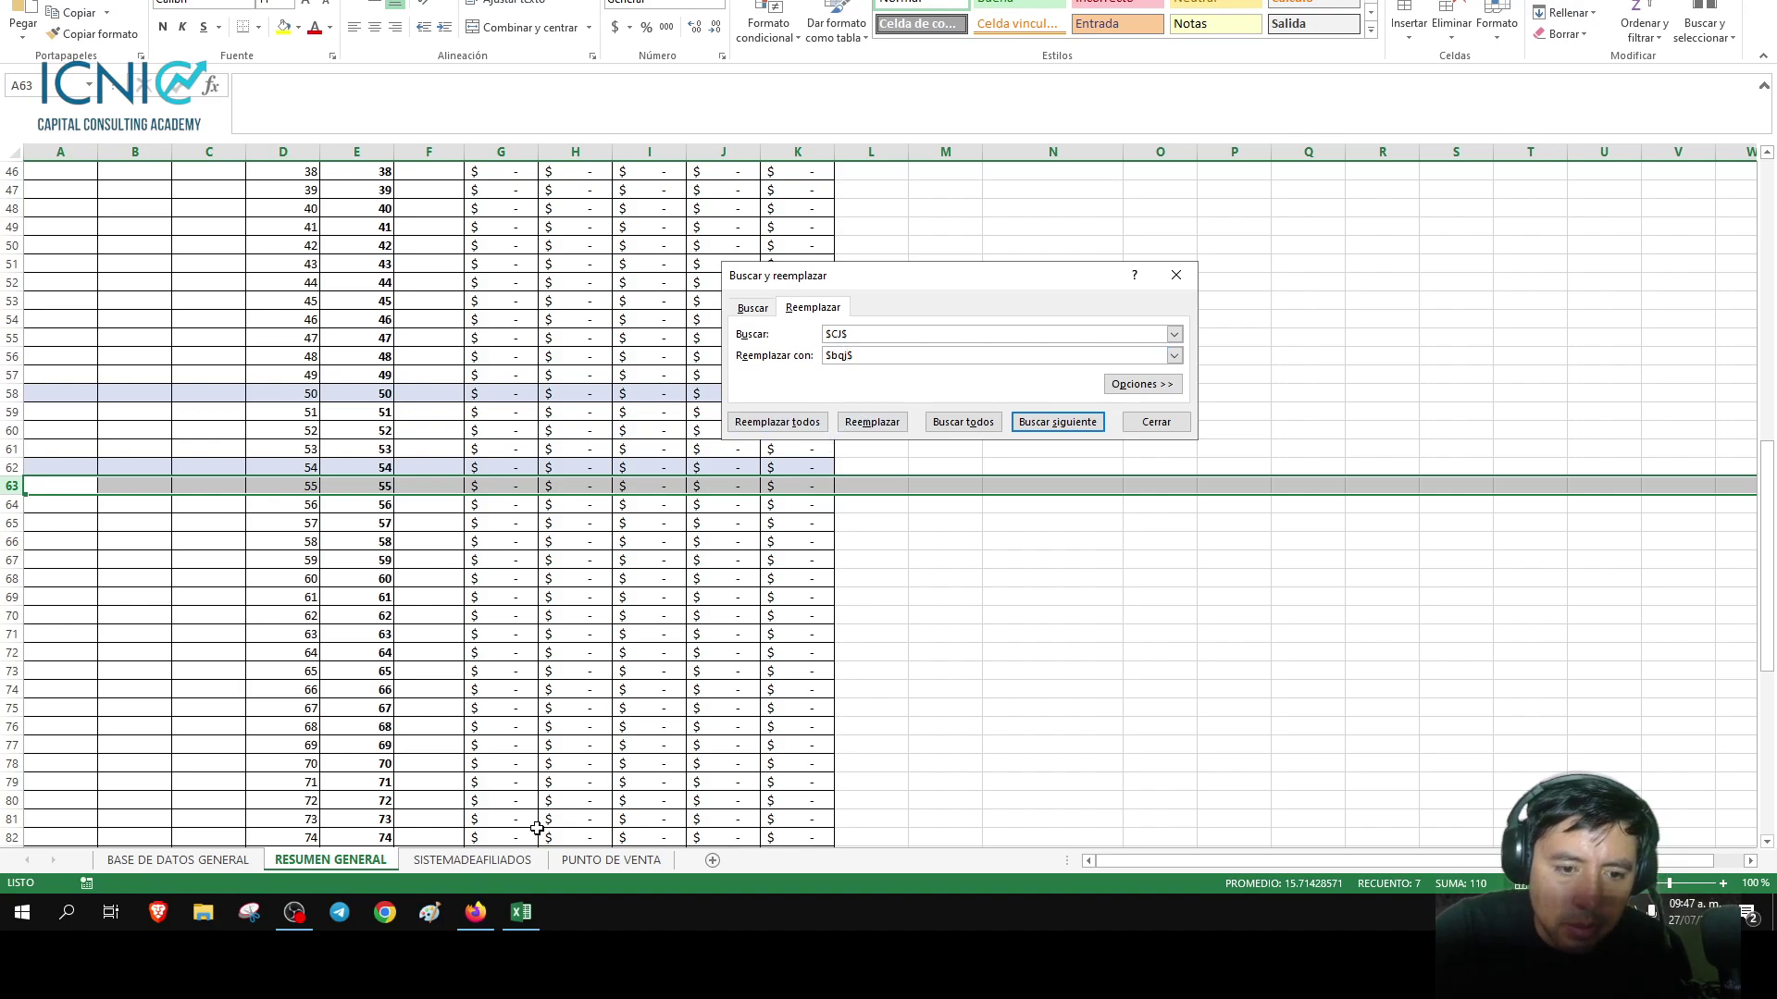
left_click(472, 860)
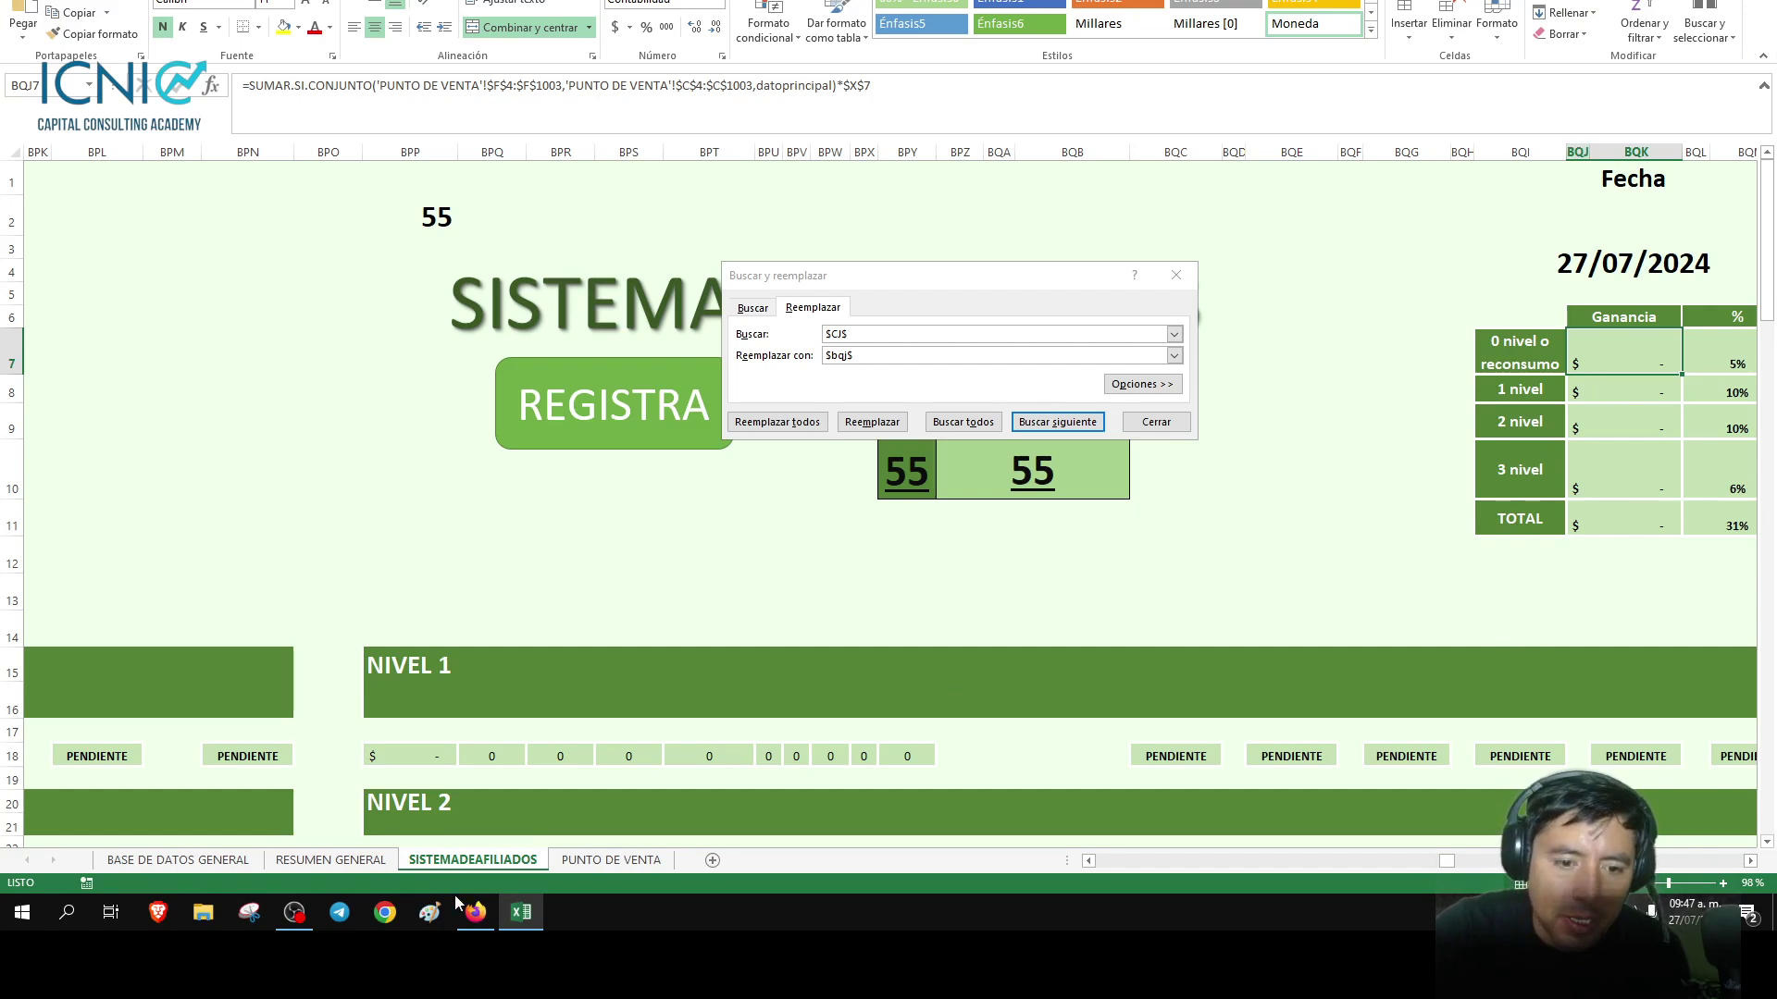
left_click(329, 860)
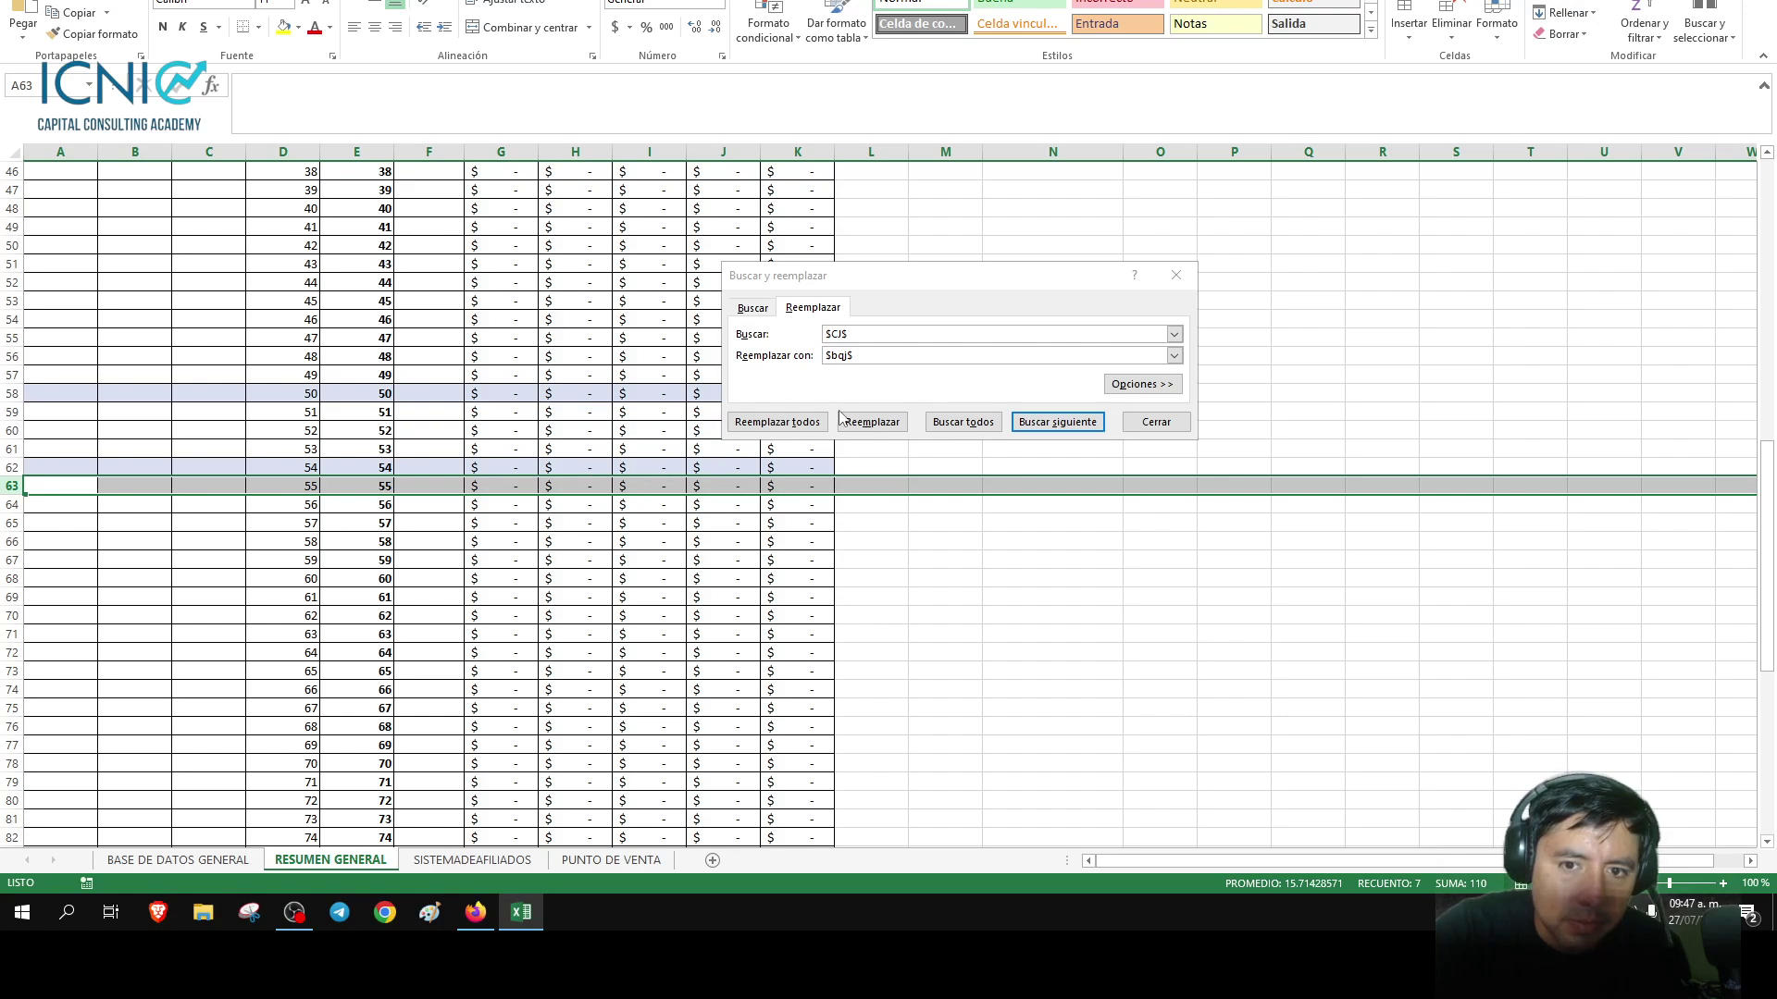
left_click(811, 433)
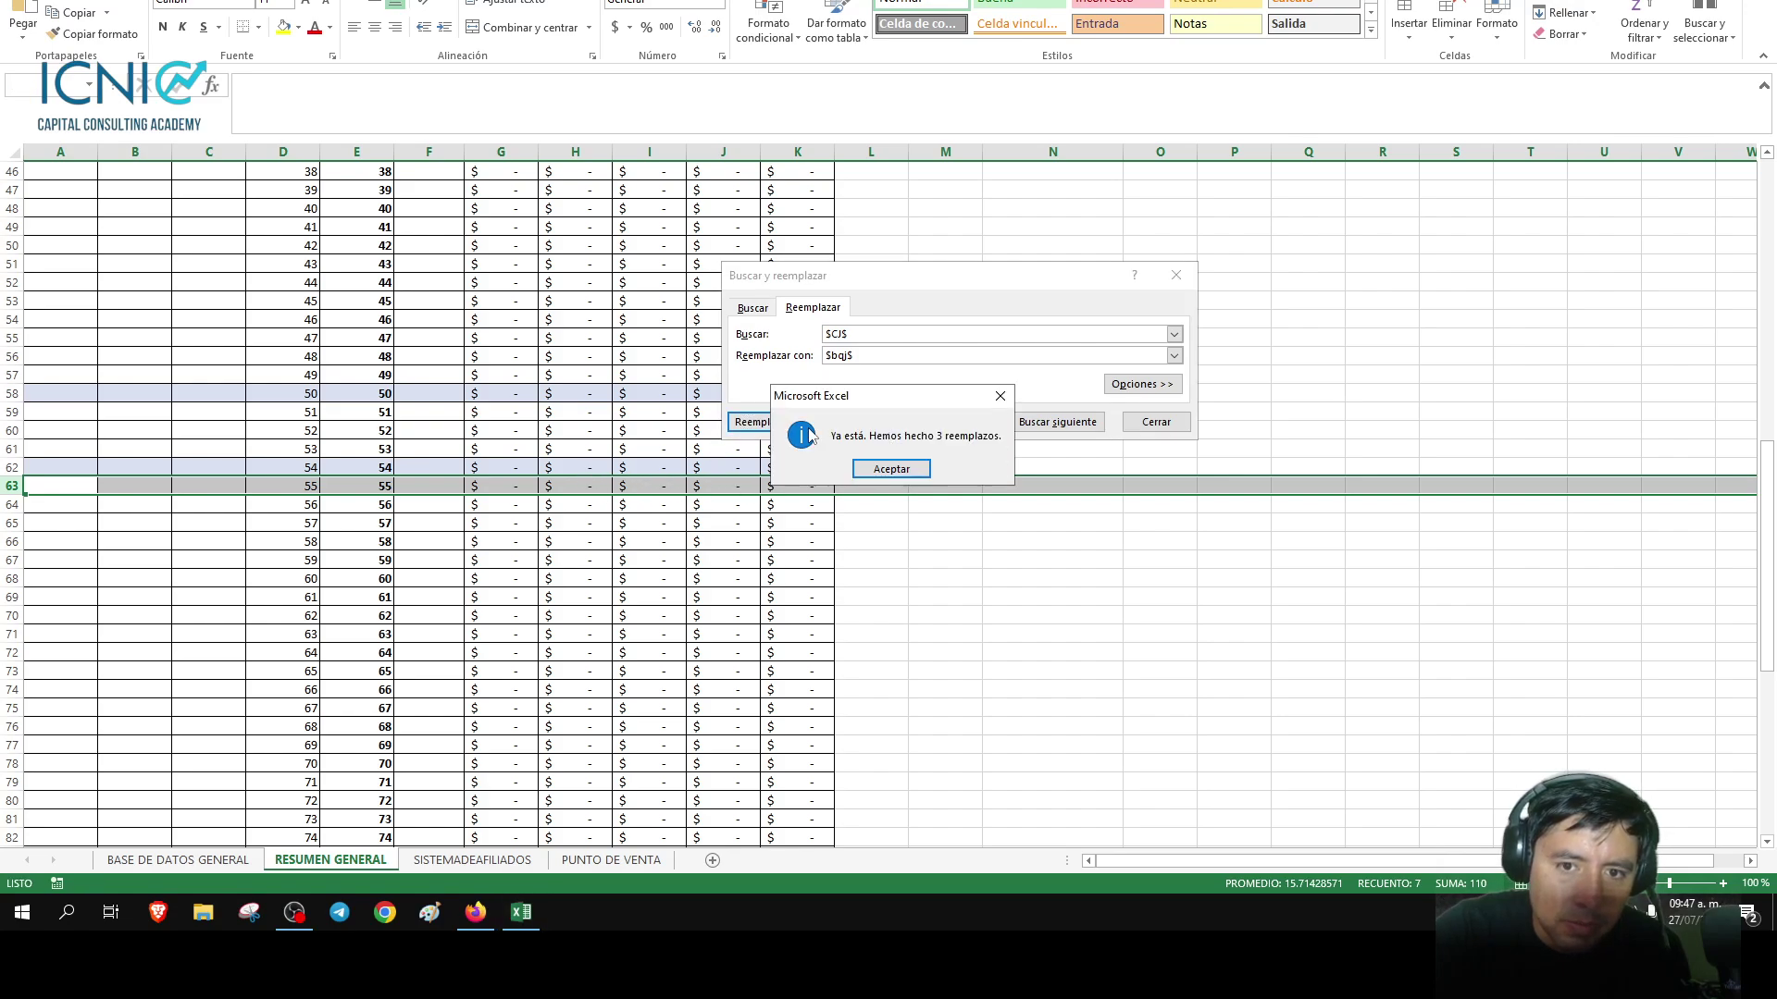
left_click(885, 467)
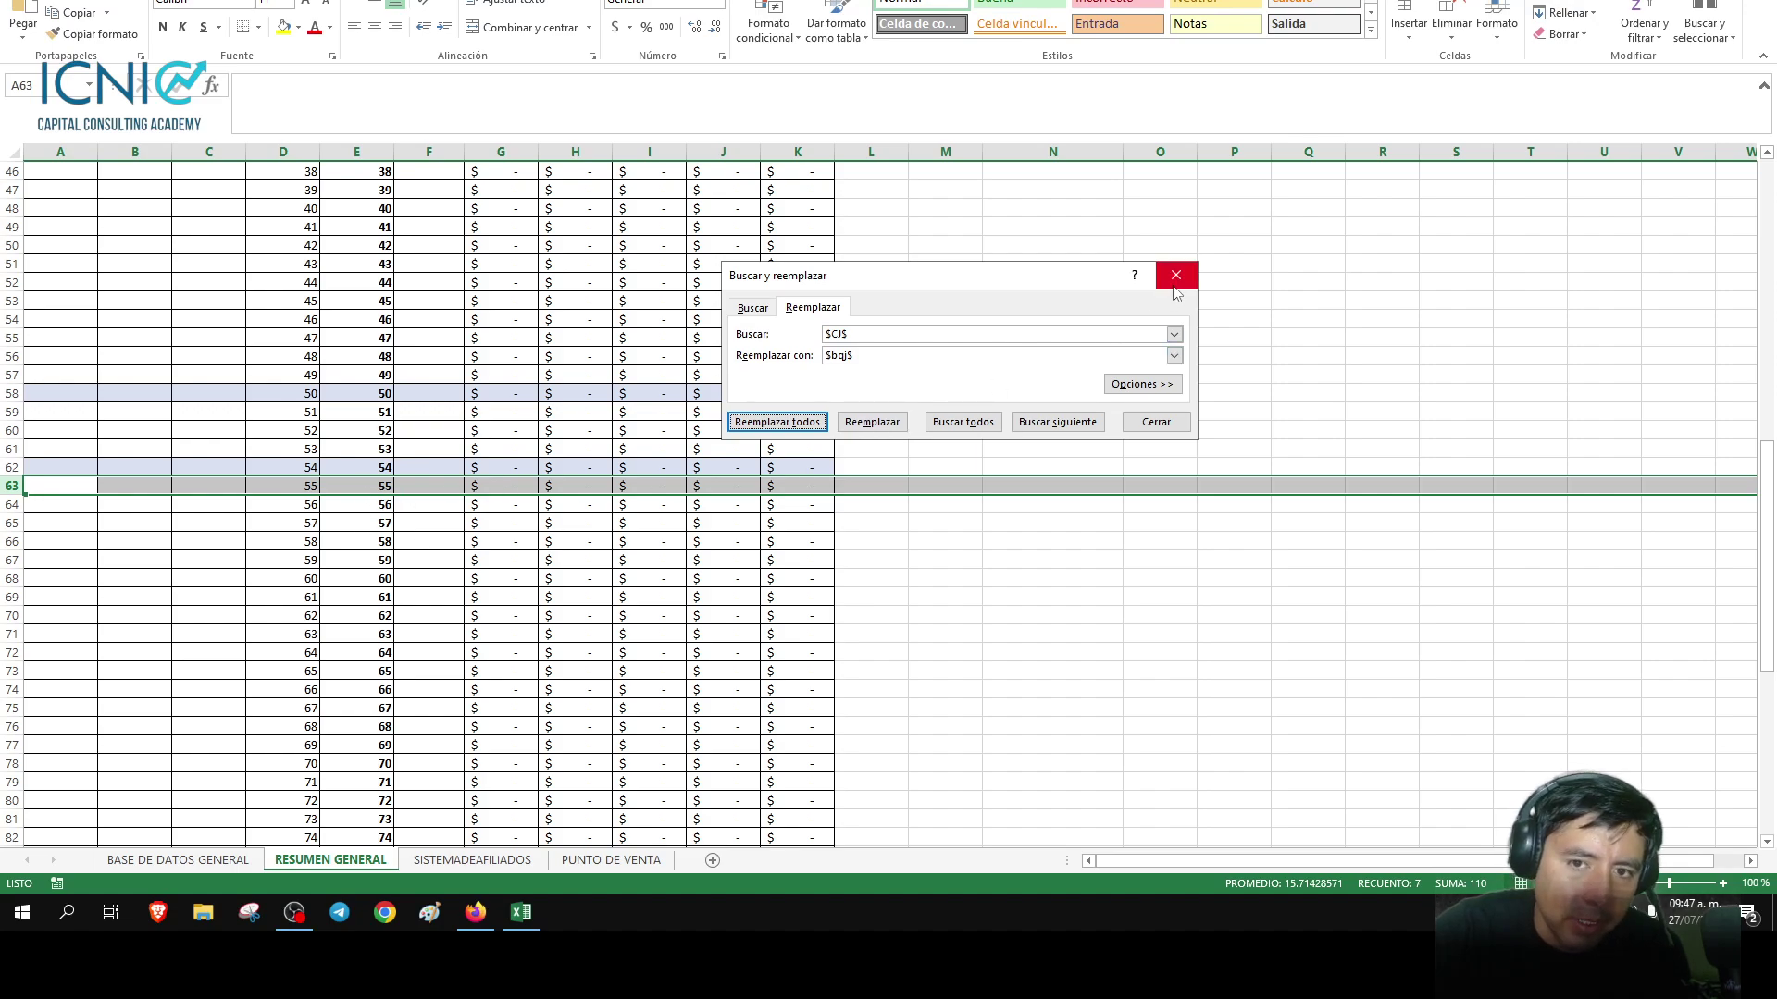
left_click(1175, 277)
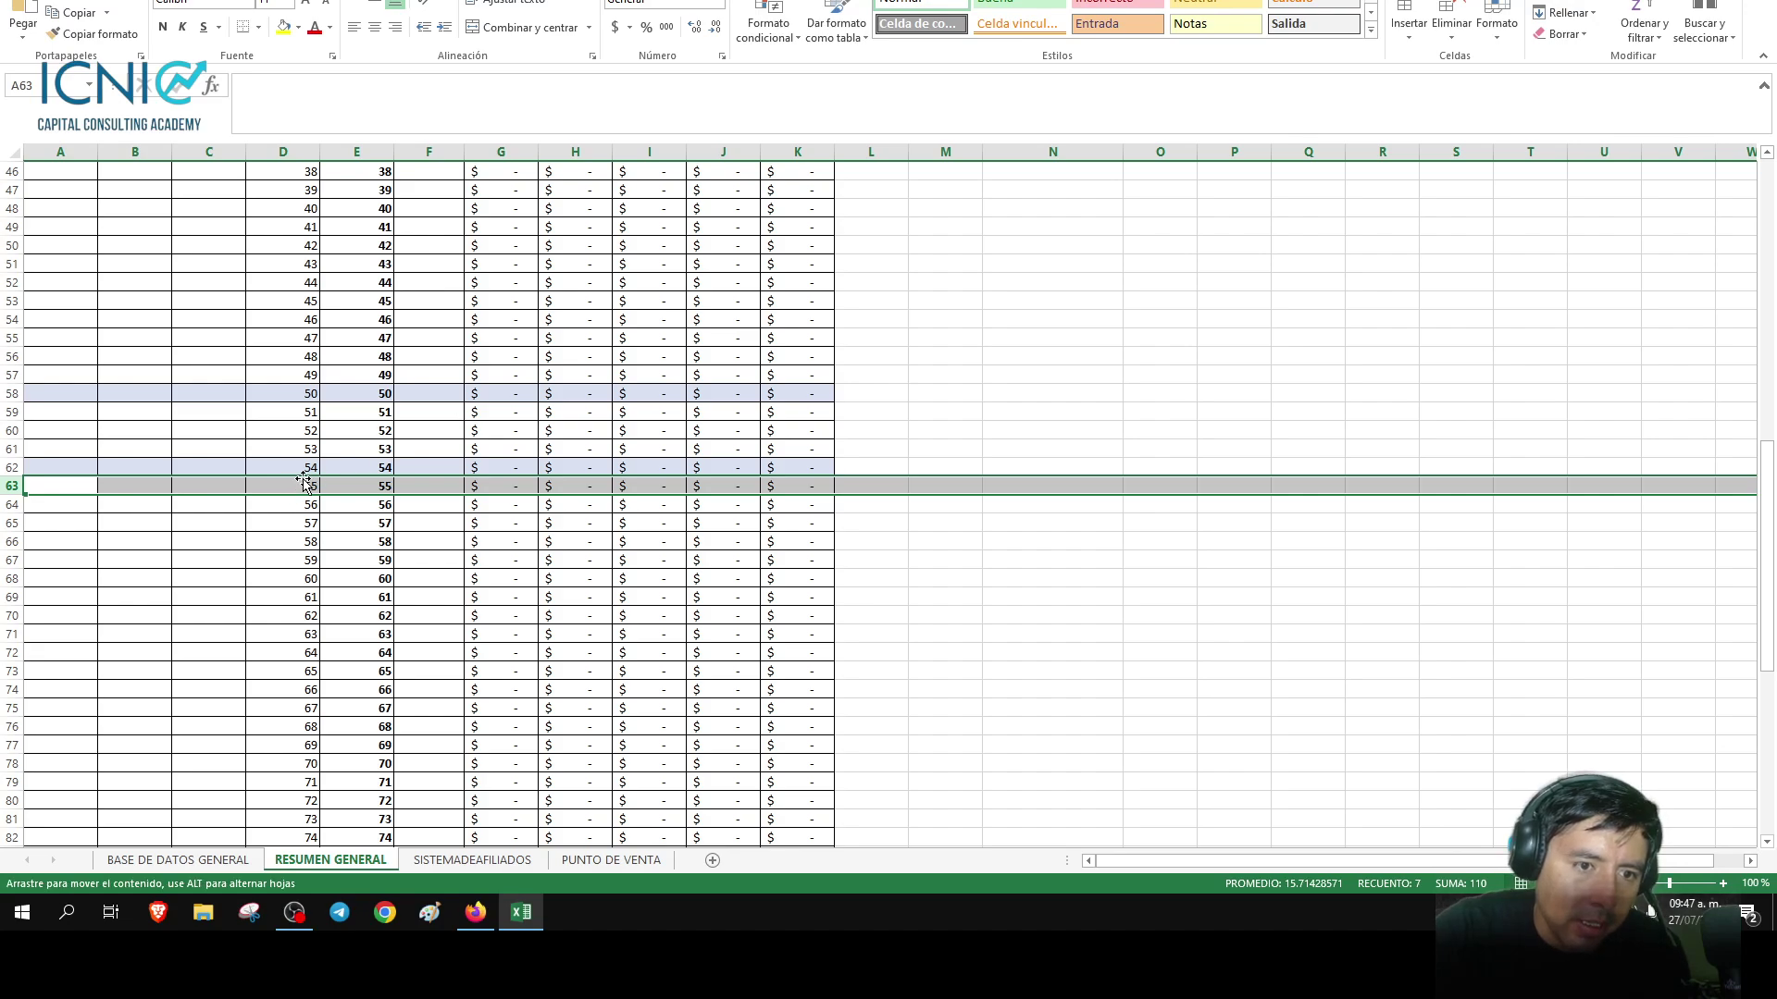
left_click(306, 483)
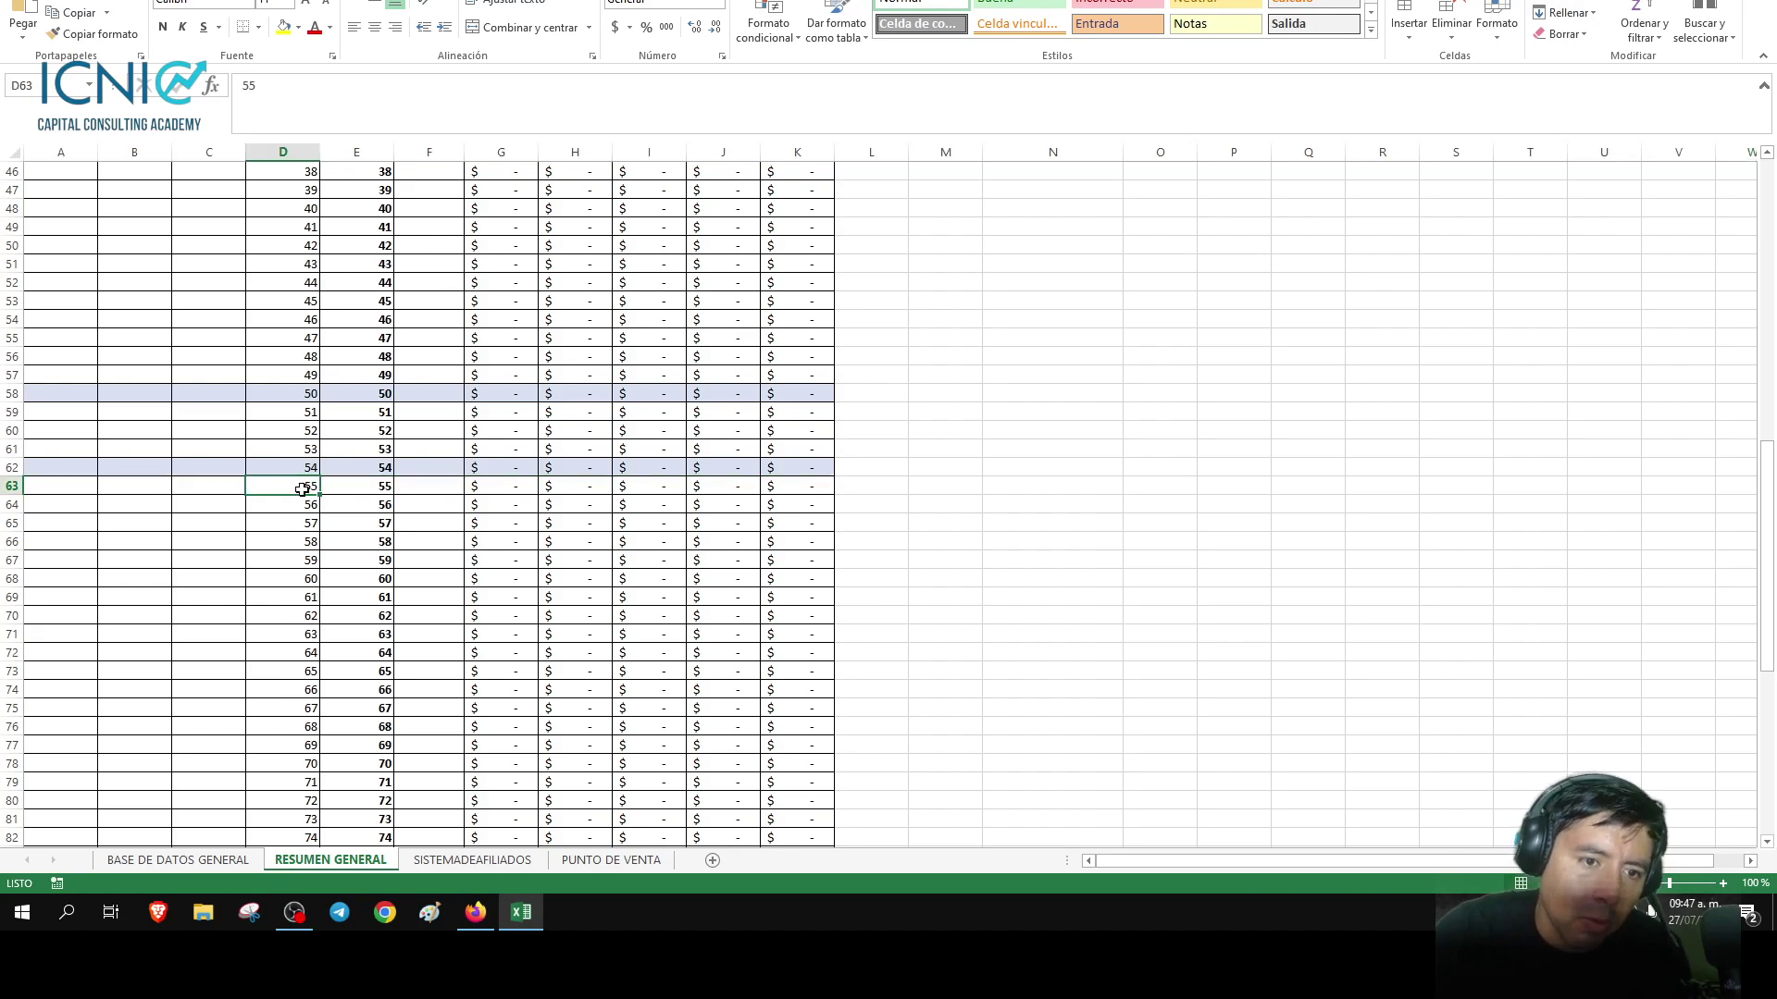
type("1")
key("Tab")
type("paco")
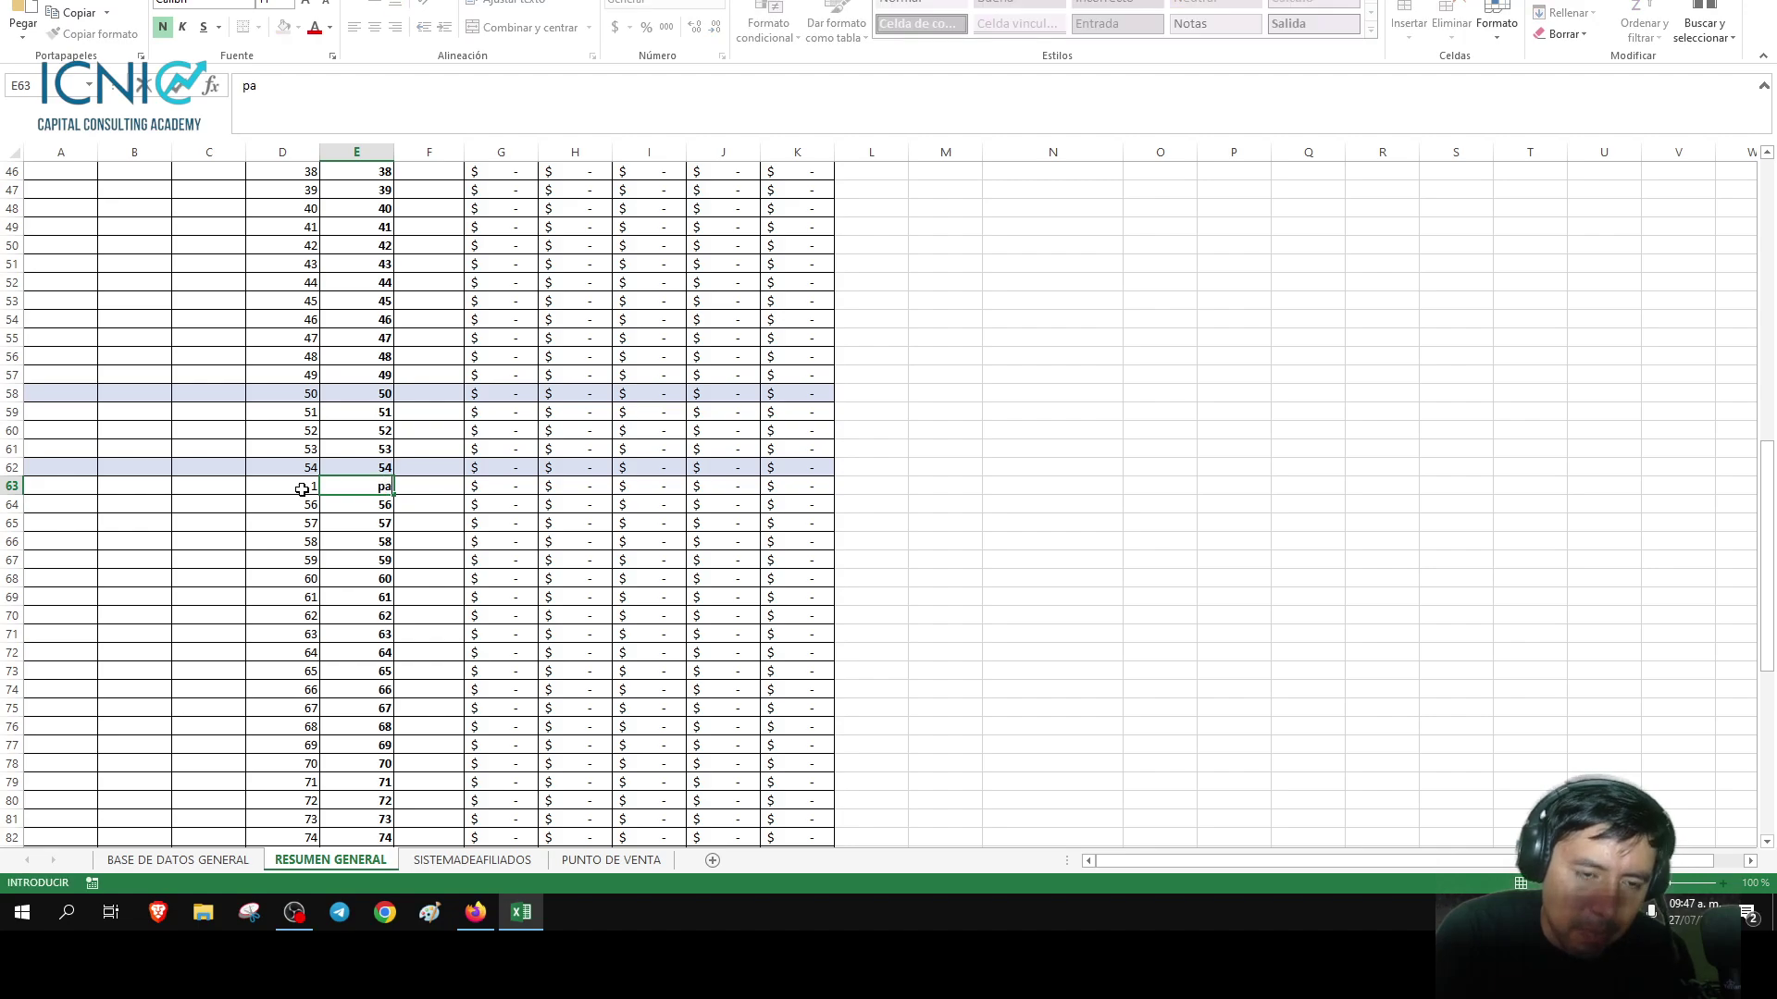
key("Tab")
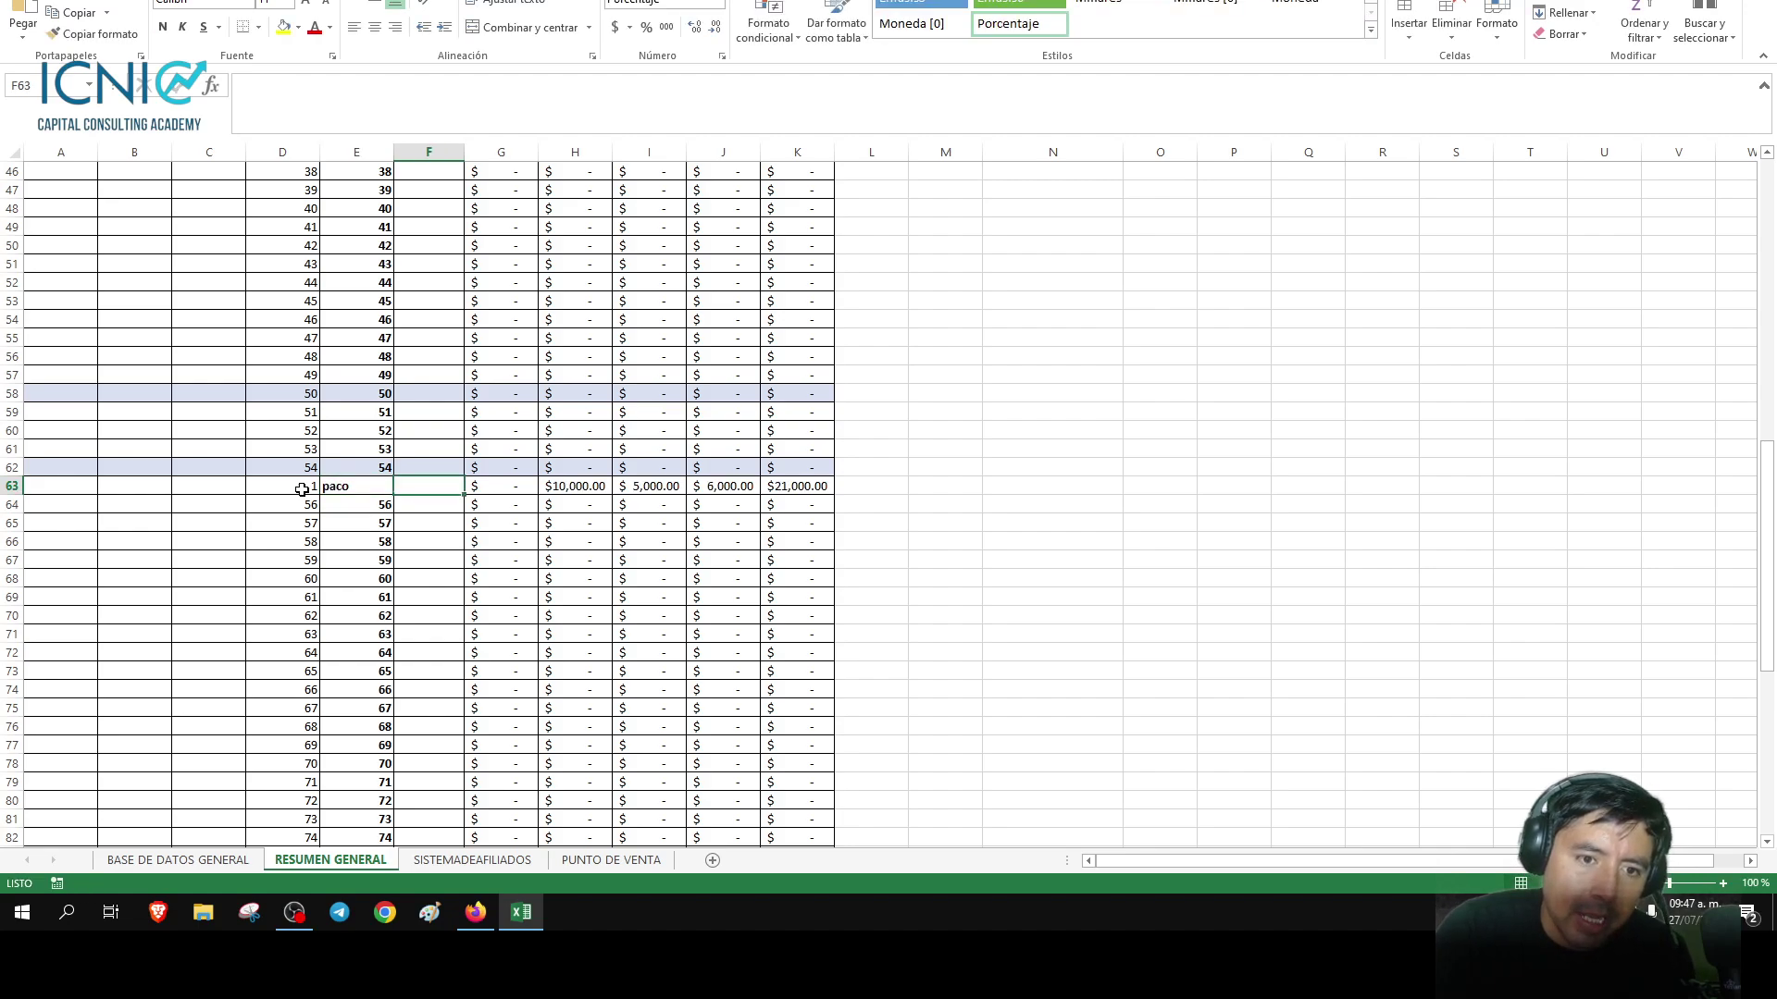
type("1")
key("ctrl+Return")
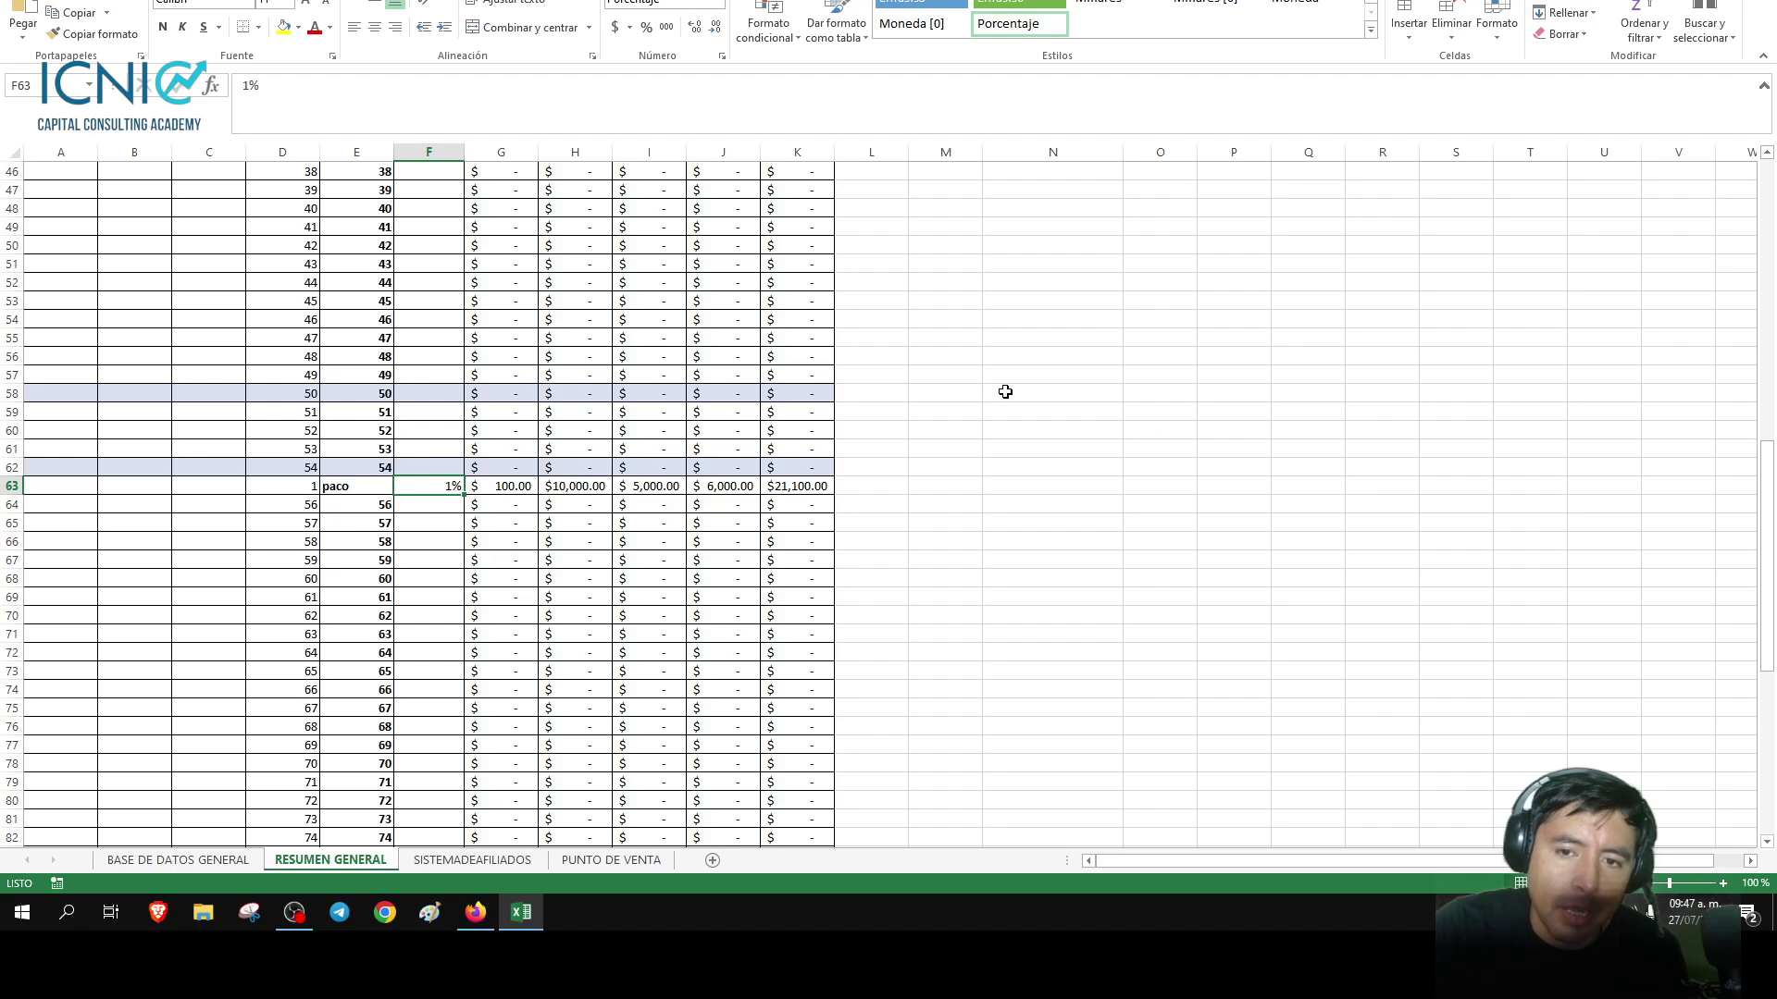
left_click(873, 363)
key("ctrl+Home")
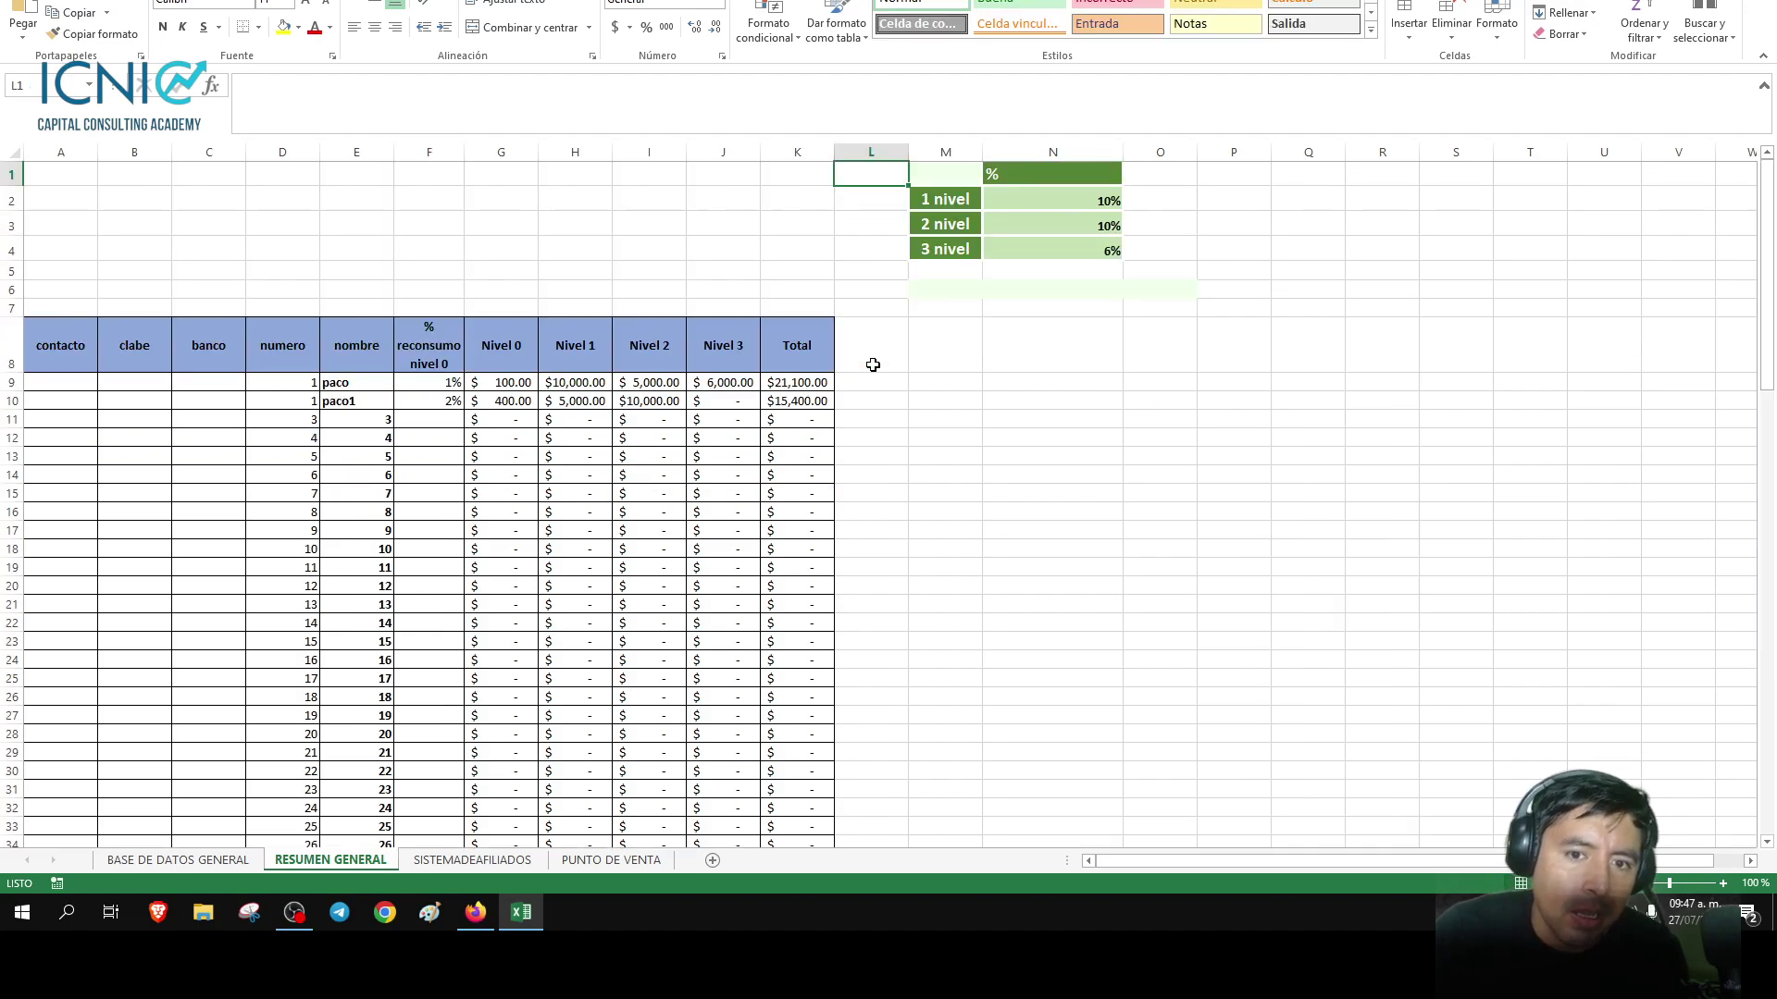
left_click(822, 381)
key("ctrl+Down")
key("Left")
key("Left")
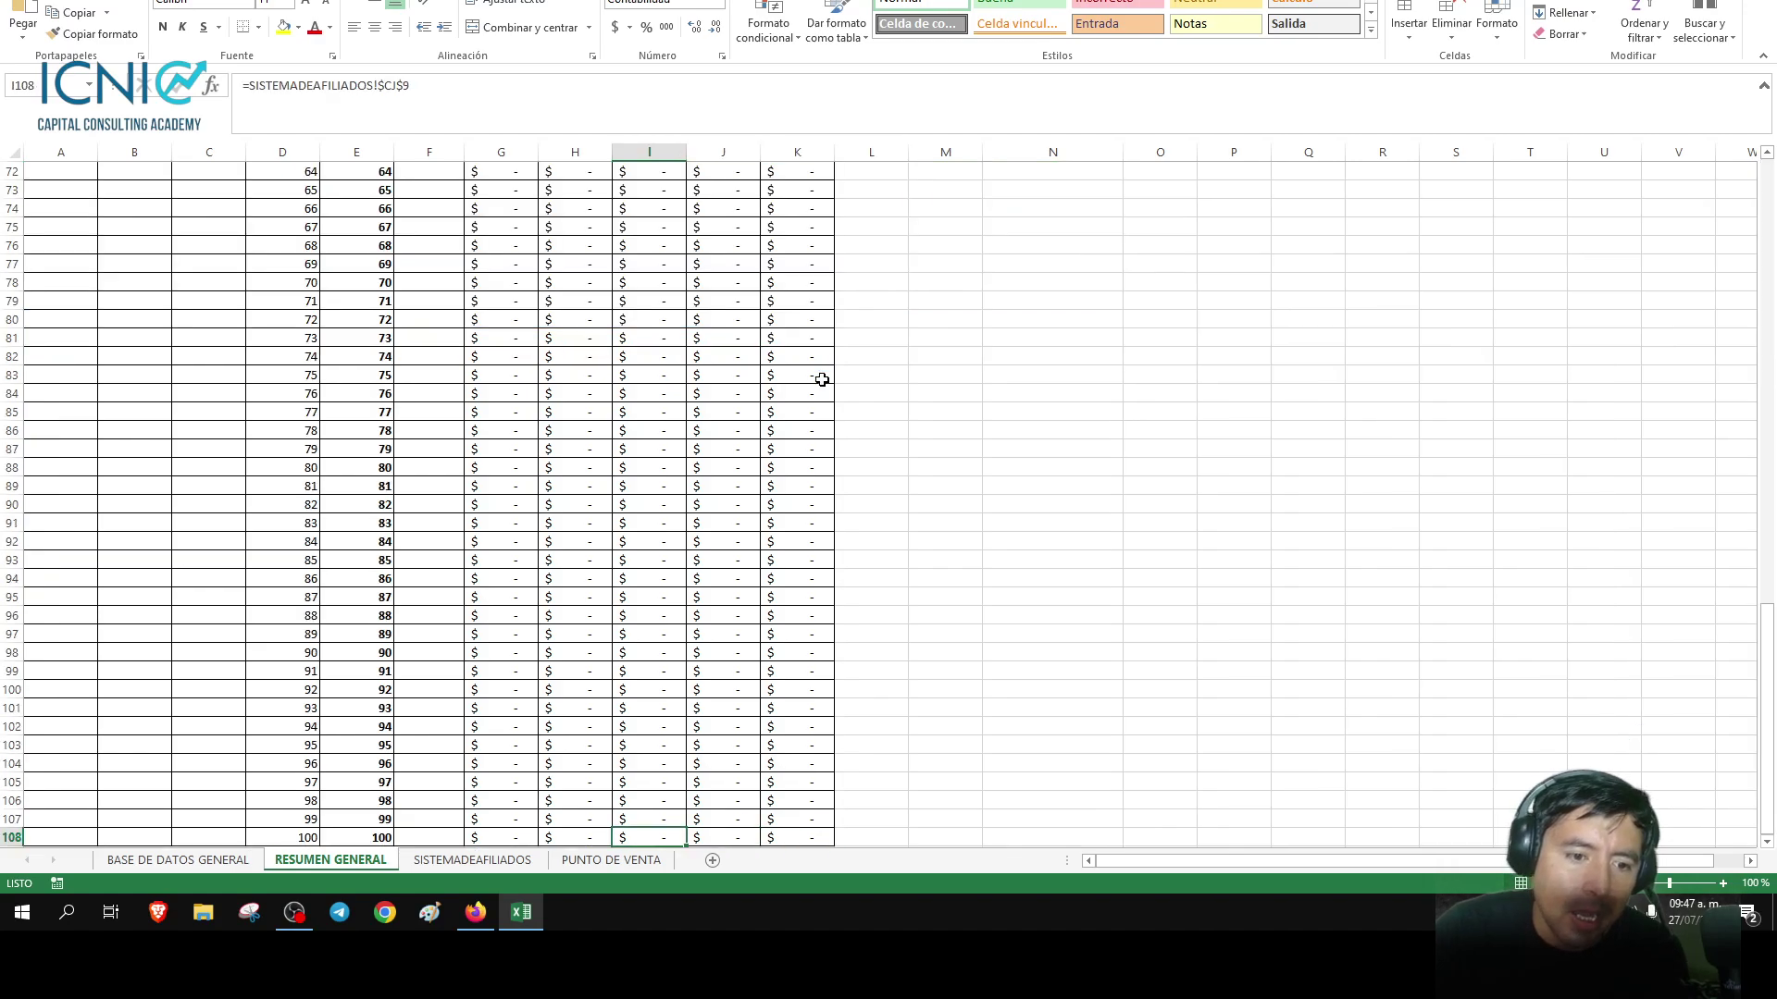
key("Left")
key("Left")
key("Up")
scroll(503, 448, "up", 5)
scroll(502, 449, "up", 4)
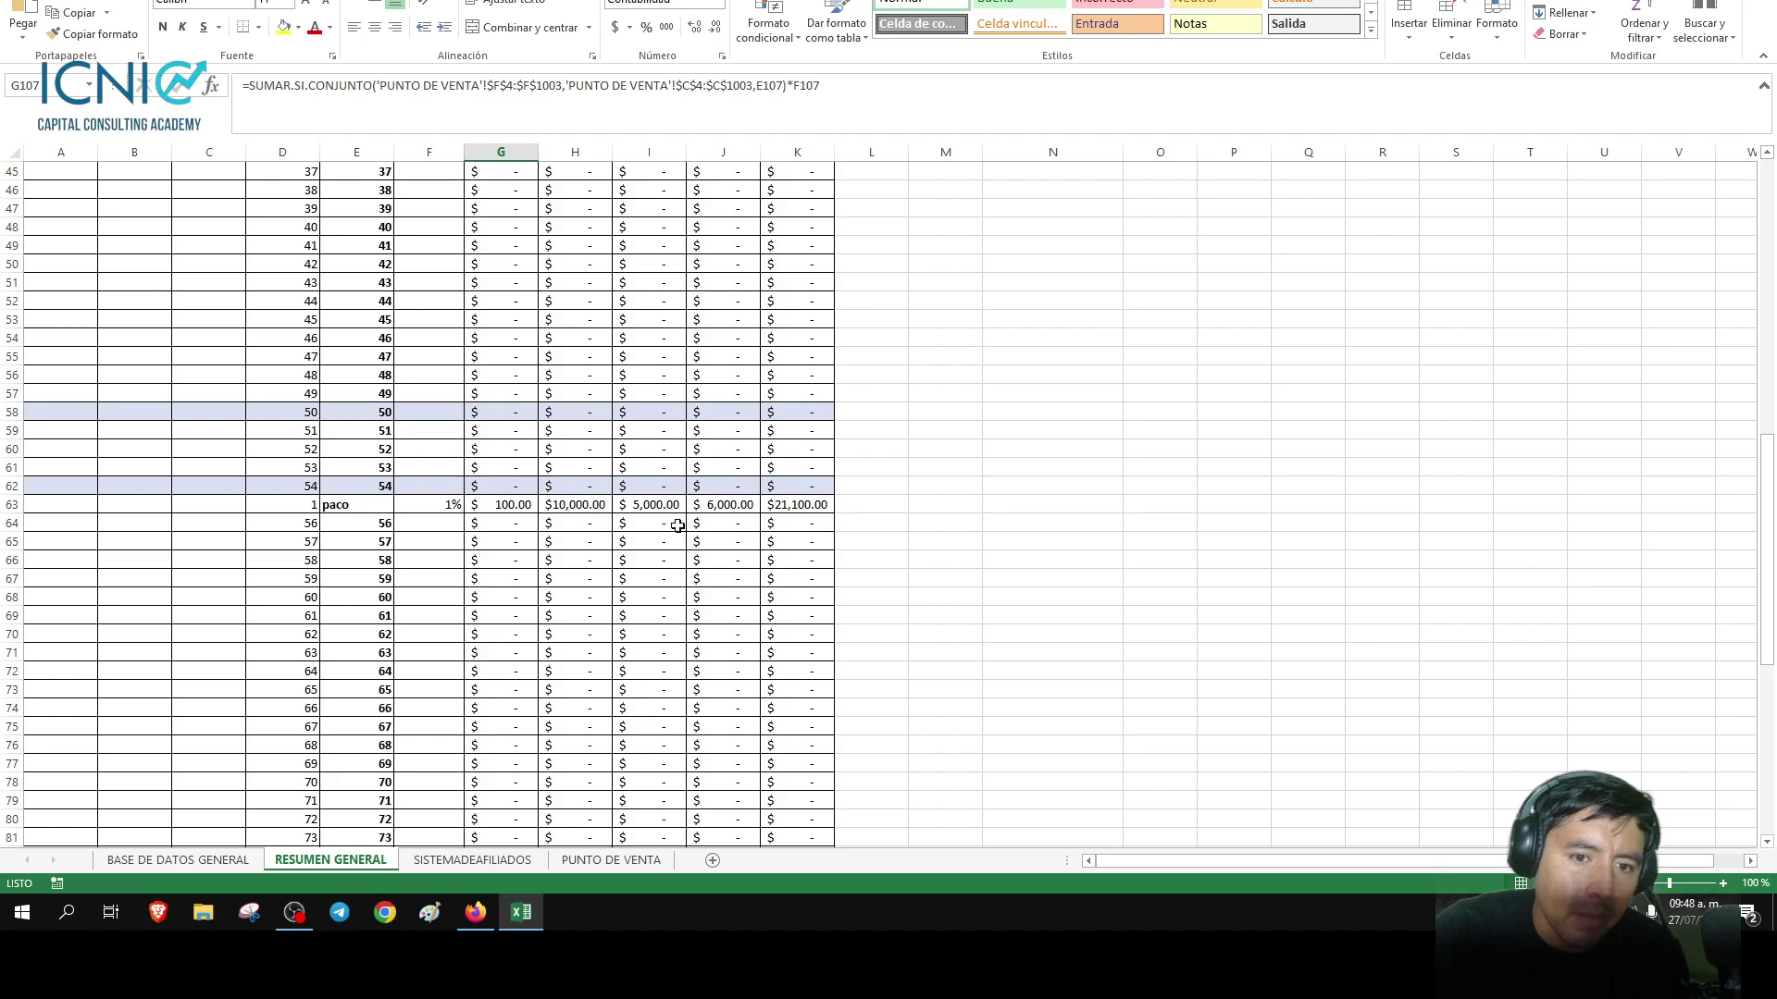
left_click(370, 506)
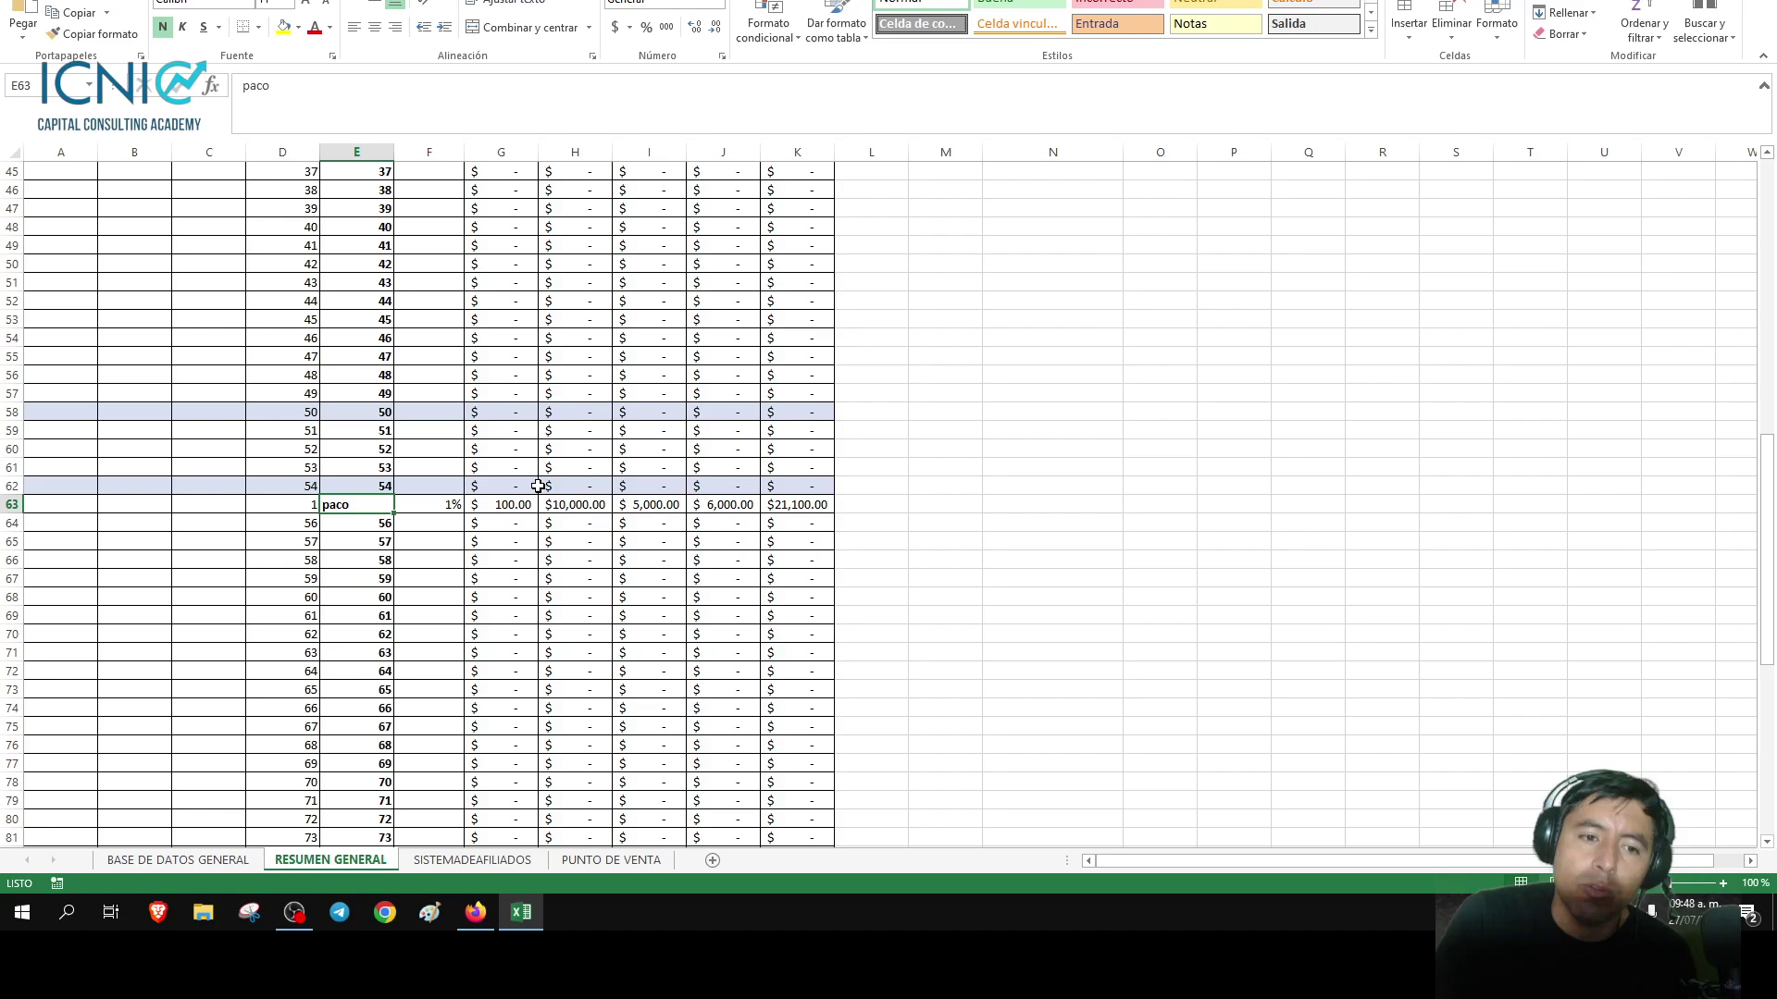
key("Left")
key("ctrl+z")
key("ctrl+z")
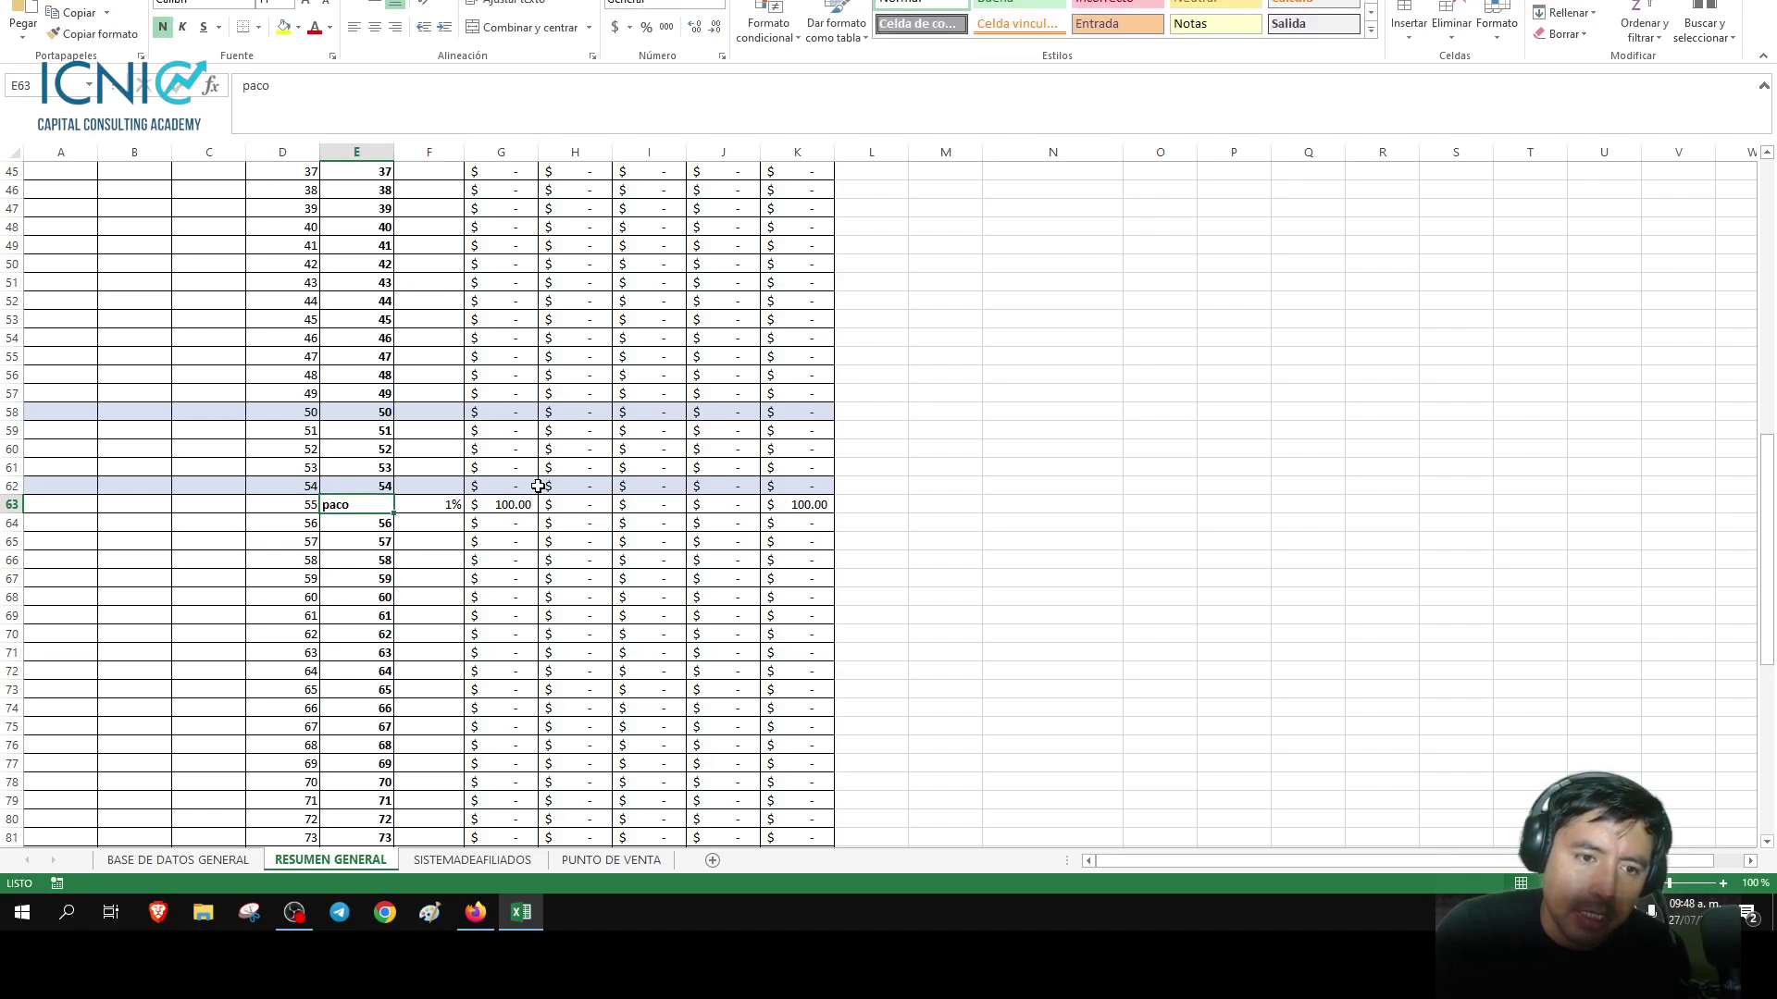
key("ctrl+z")
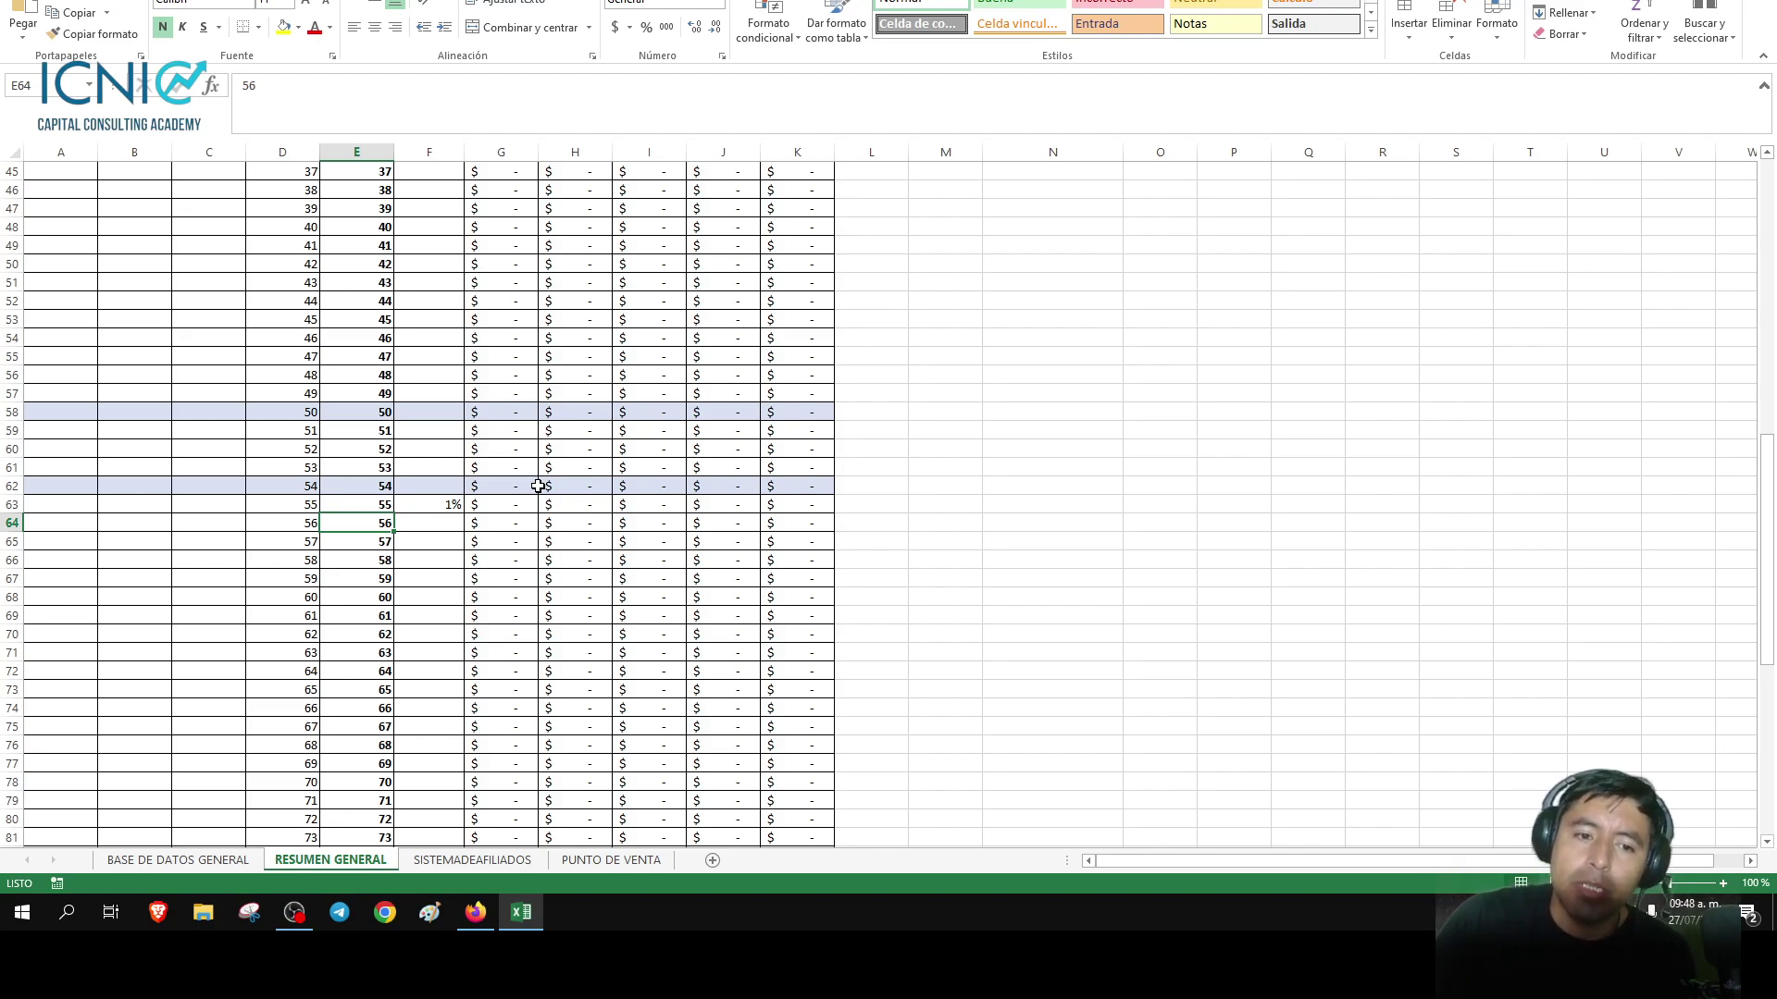
key("ctrl+z")
key("ctrl+z")
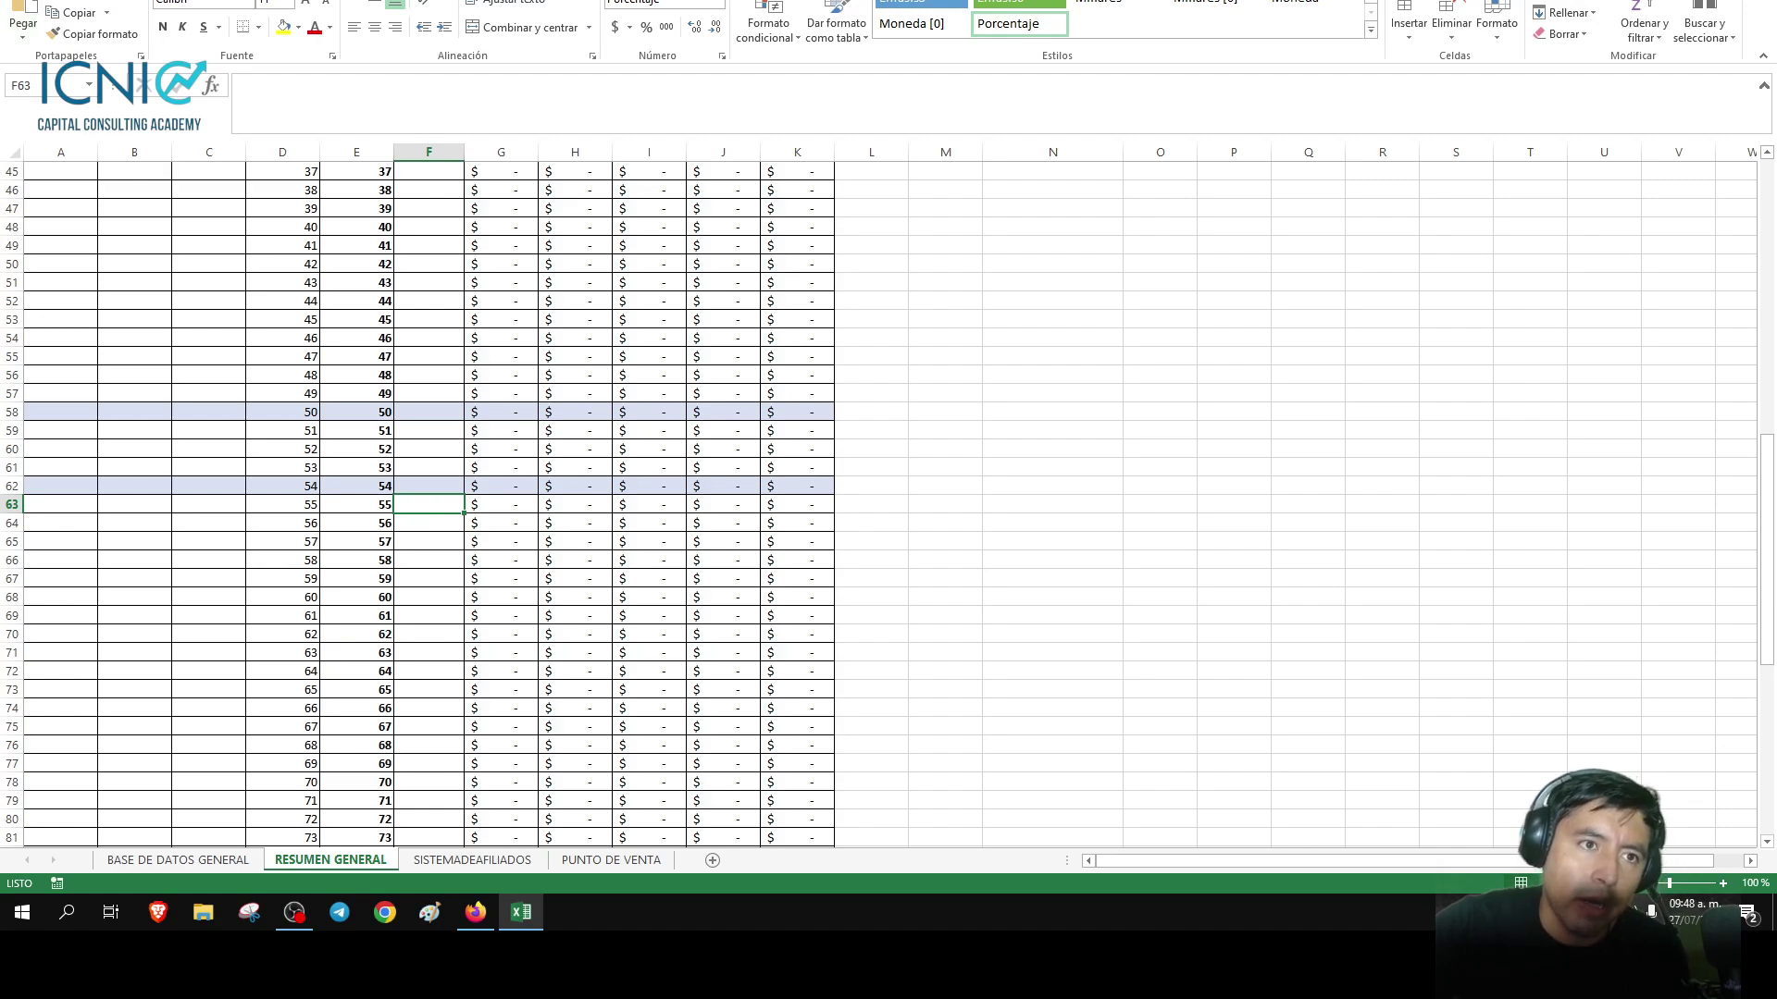
Save the workbook with Ctrl+S, review affiliate rows up to 100, and bring OBS Studio forward.
key("ctrl+s")
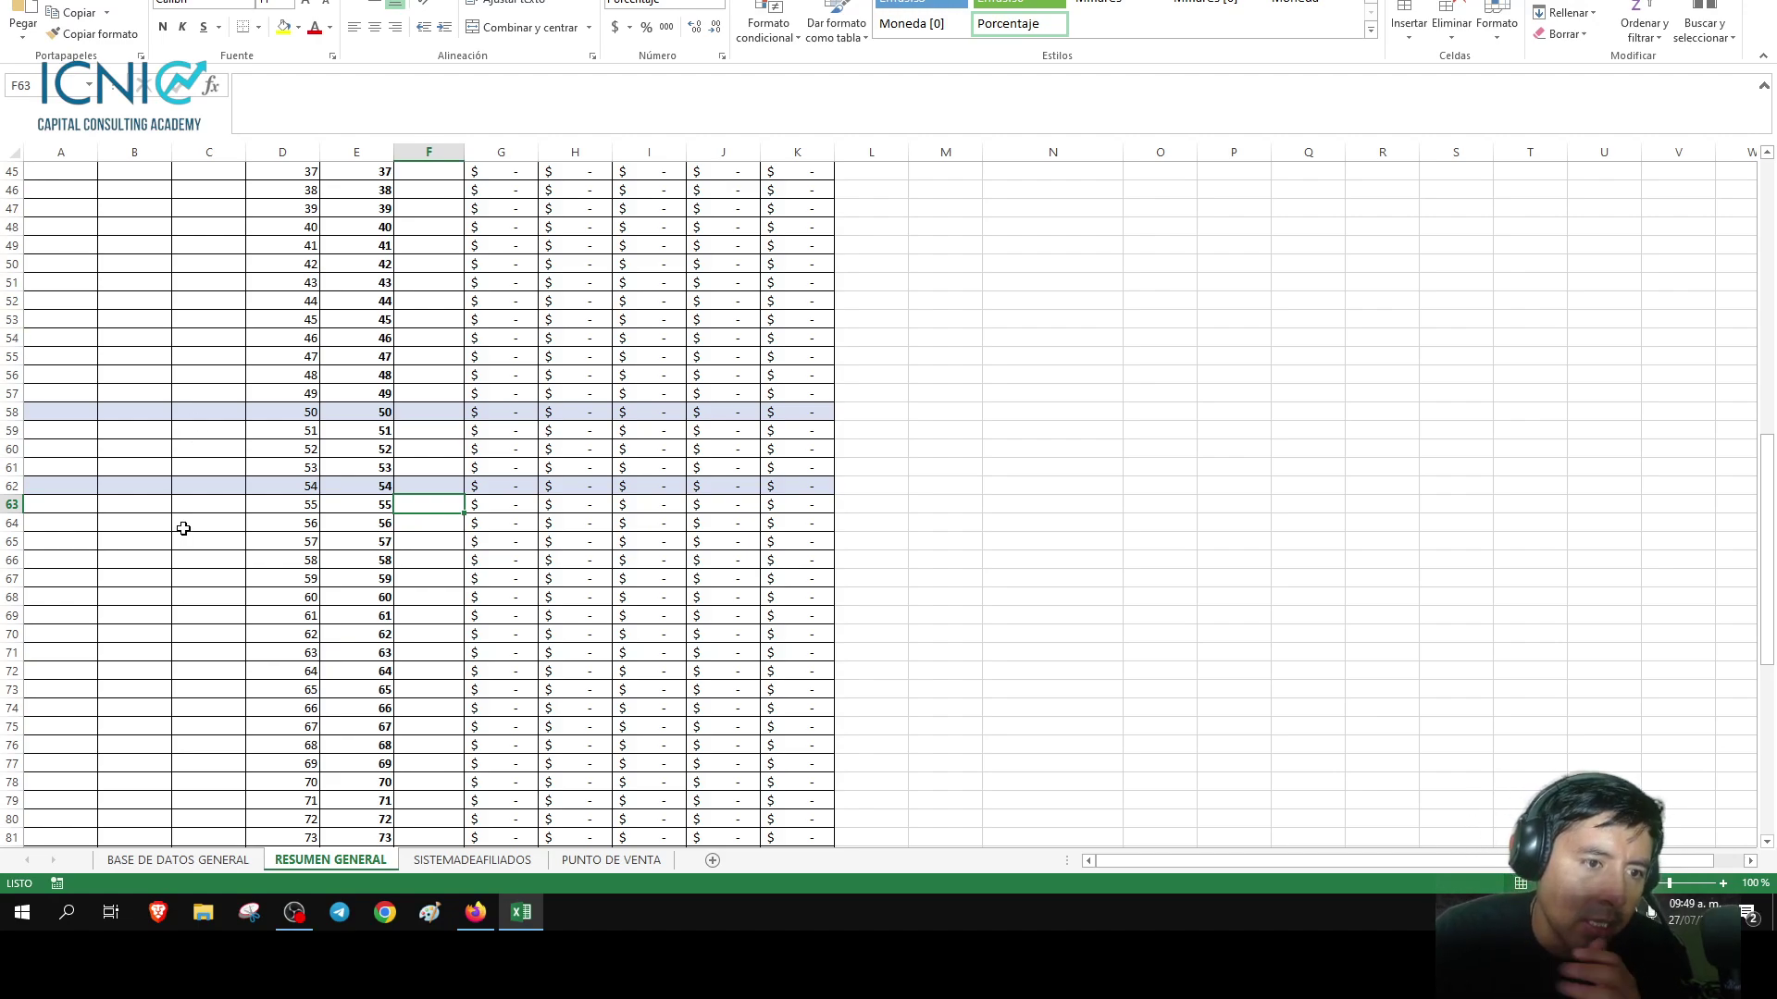
scroll(189, 537, "down", 3)
scroll(240, 472, "down", 6)
scroll(361, 574, "down", 6)
scroll(416, 731, "up", 6)
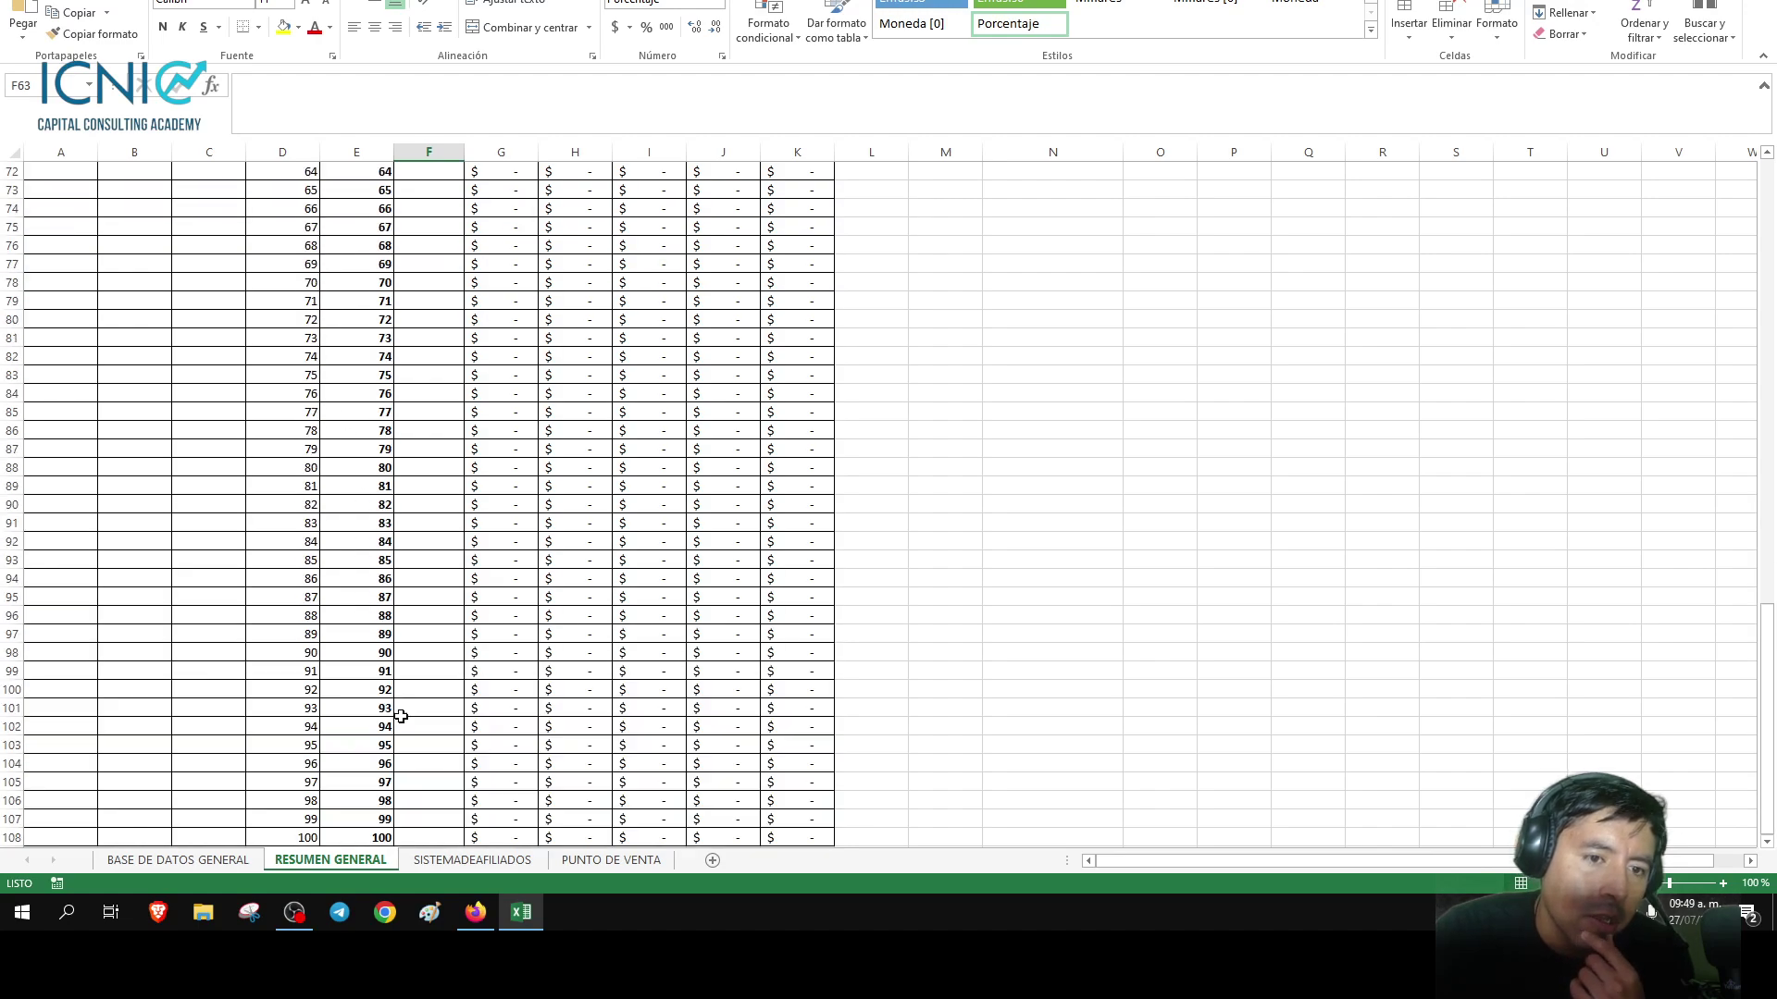
scroll(400, 715, "up", 6)
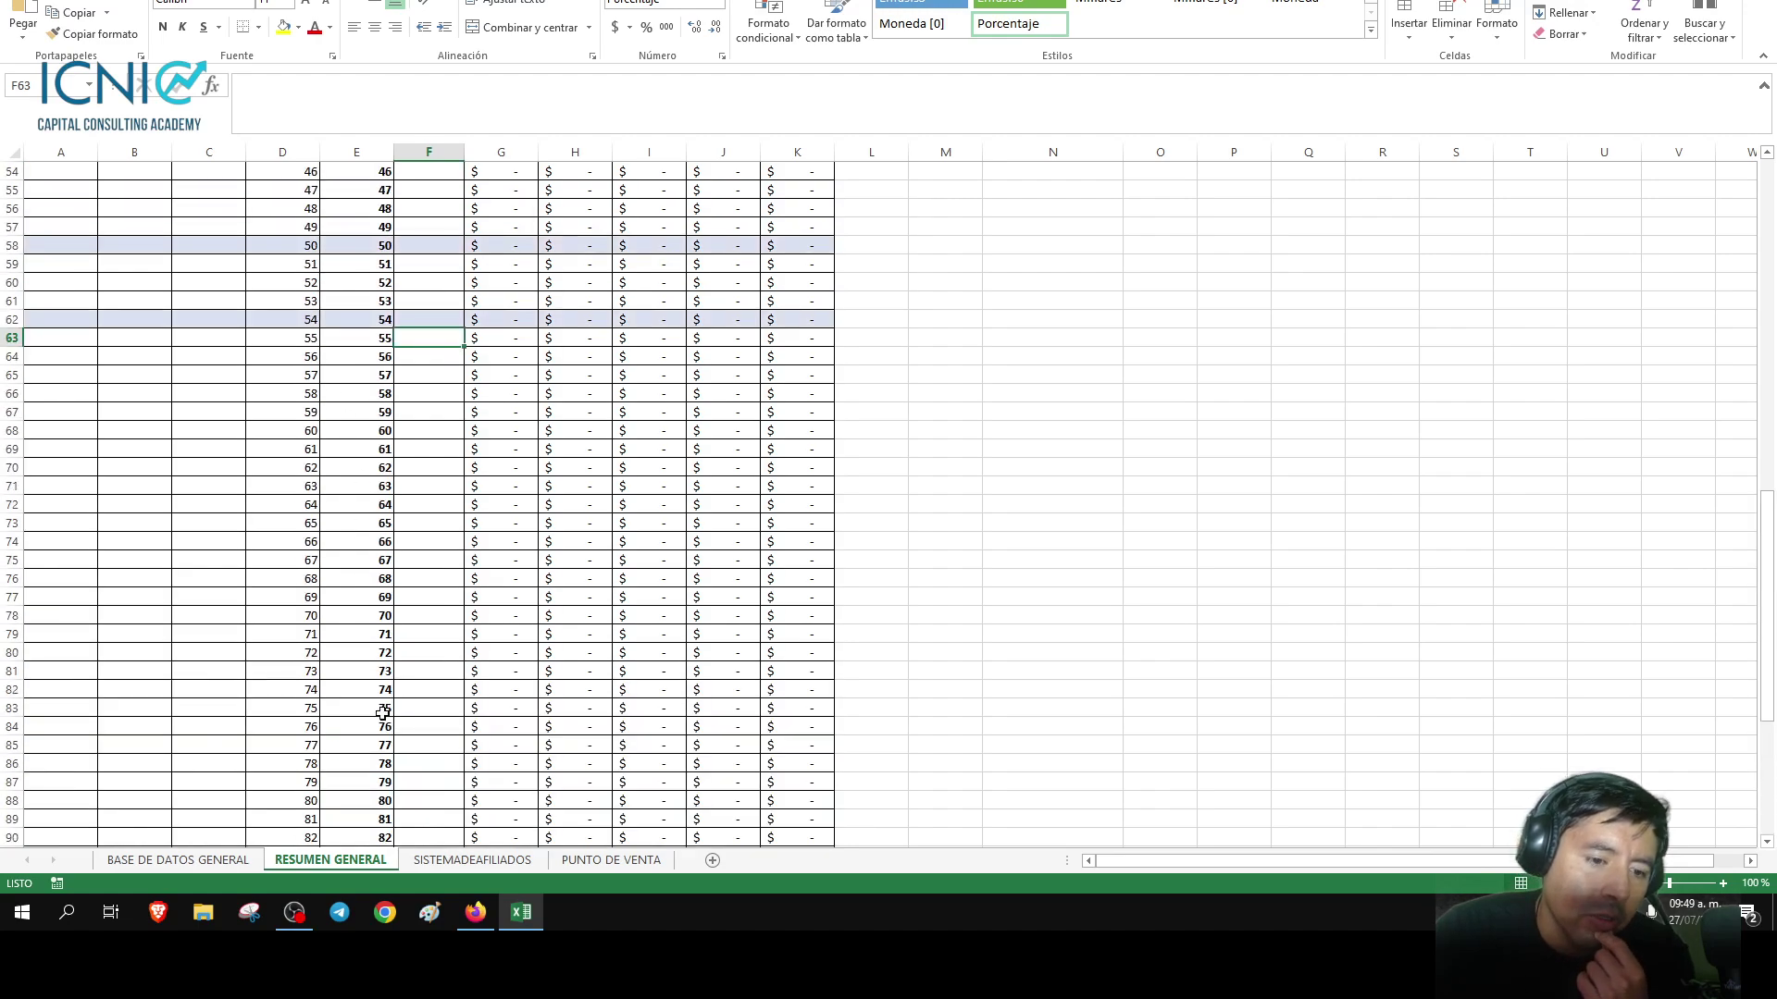
left_click(292, 914)
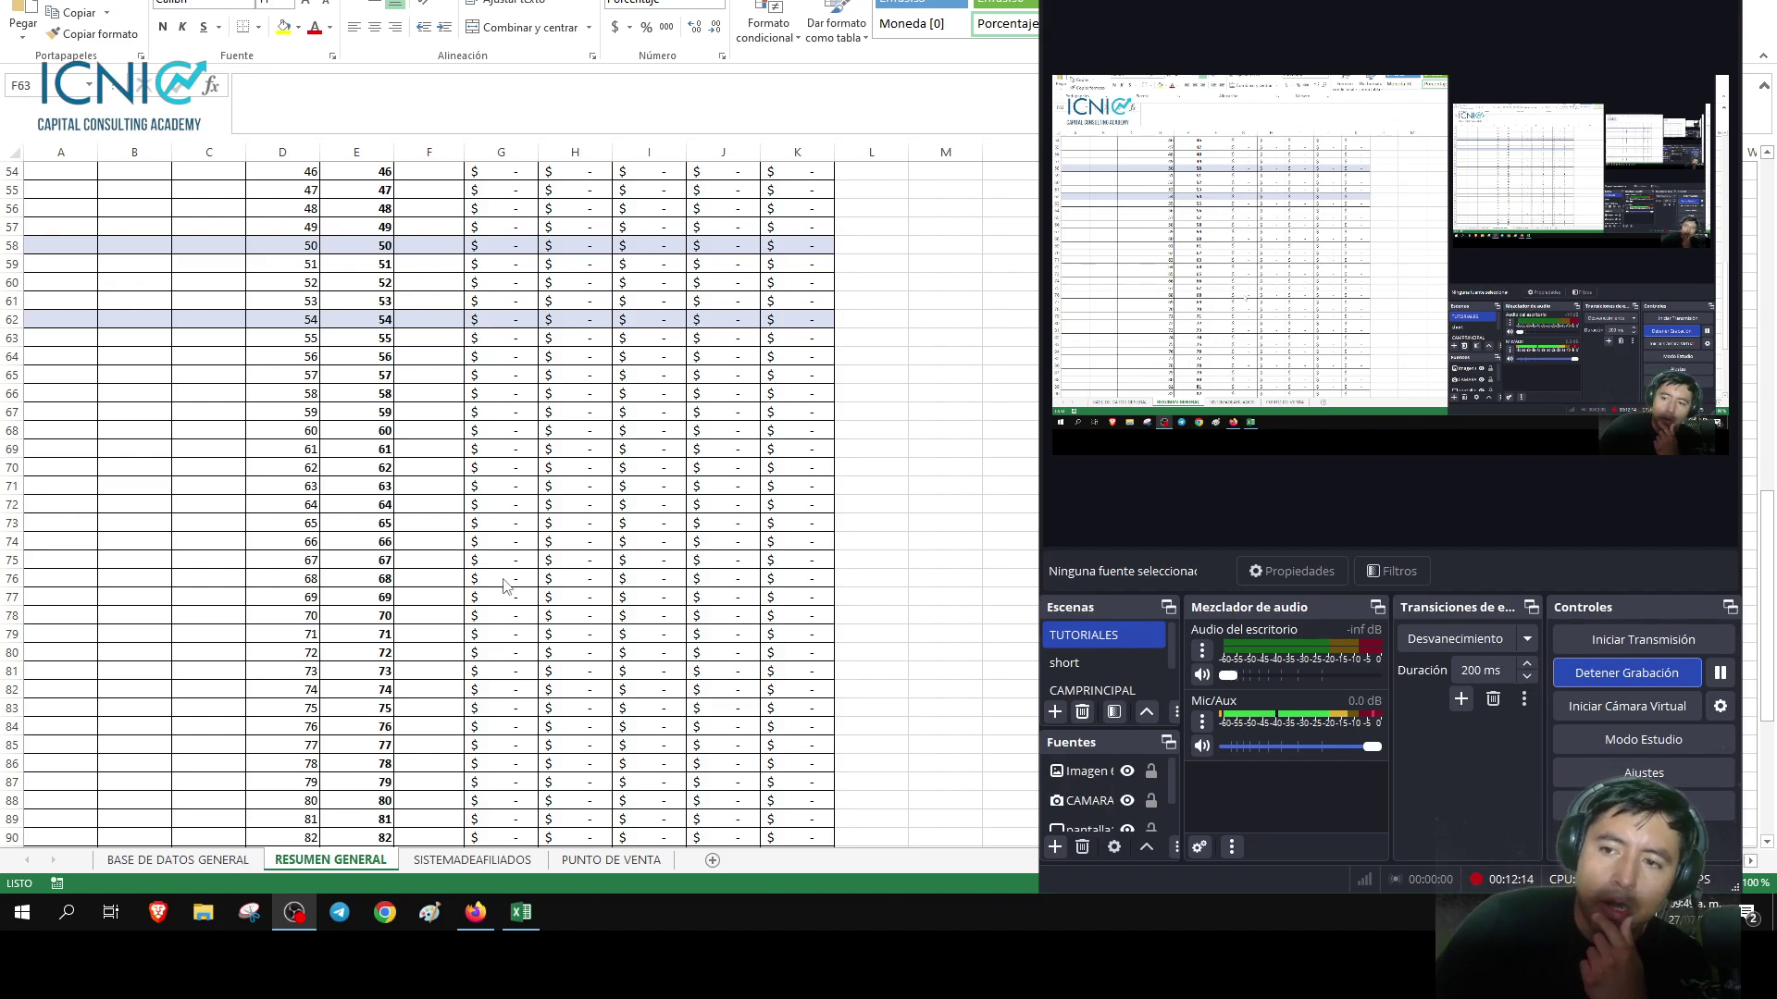